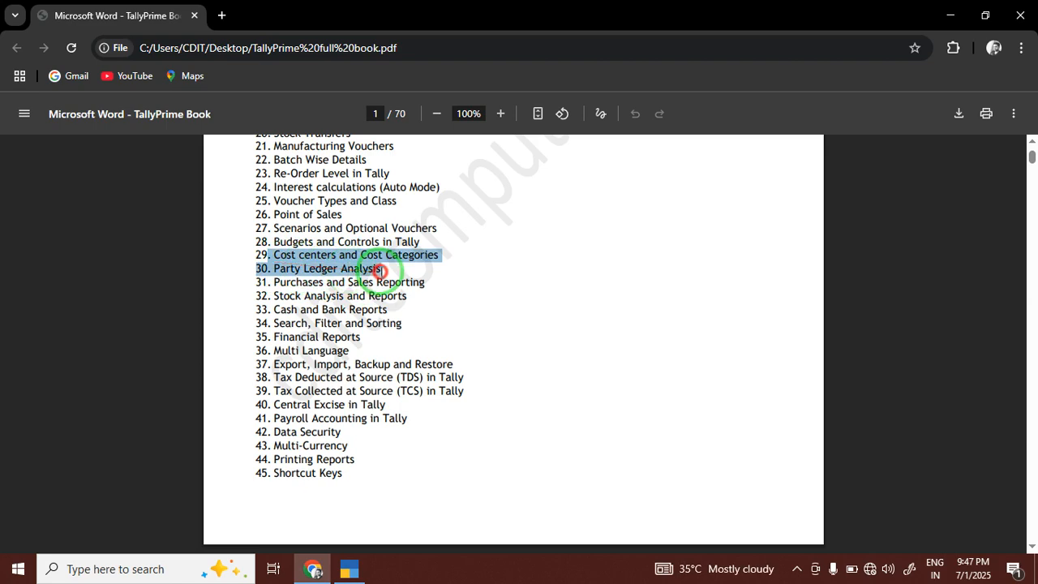
# Highlight contents topics 30 to 33, from Party Ledger Analysis through Cash and Bank Reports.
pyautogui.click(389, 269)
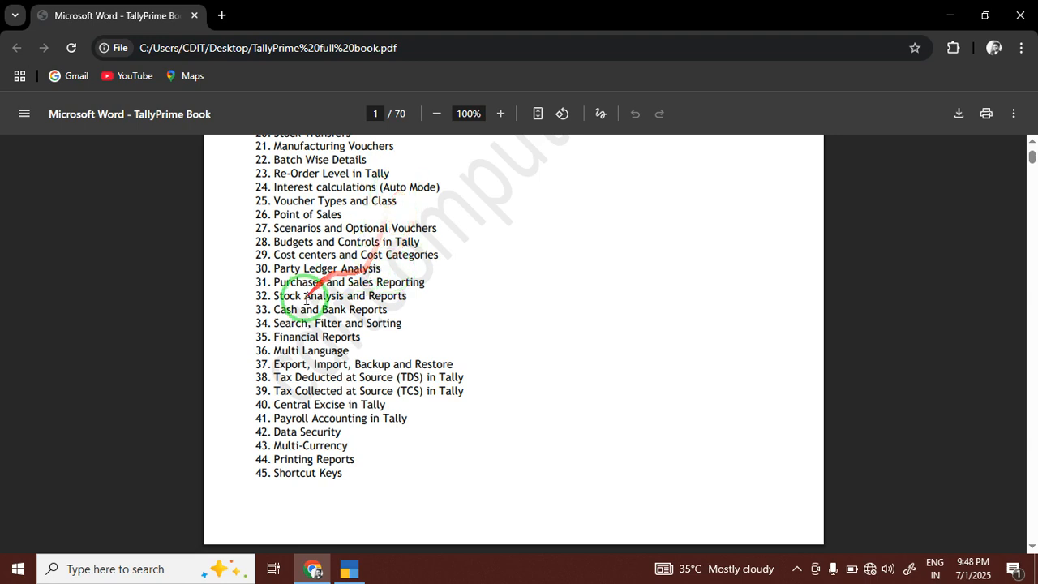
pyautogui.moveTo(273, 268); pyautogui.dragTo(381, 269)
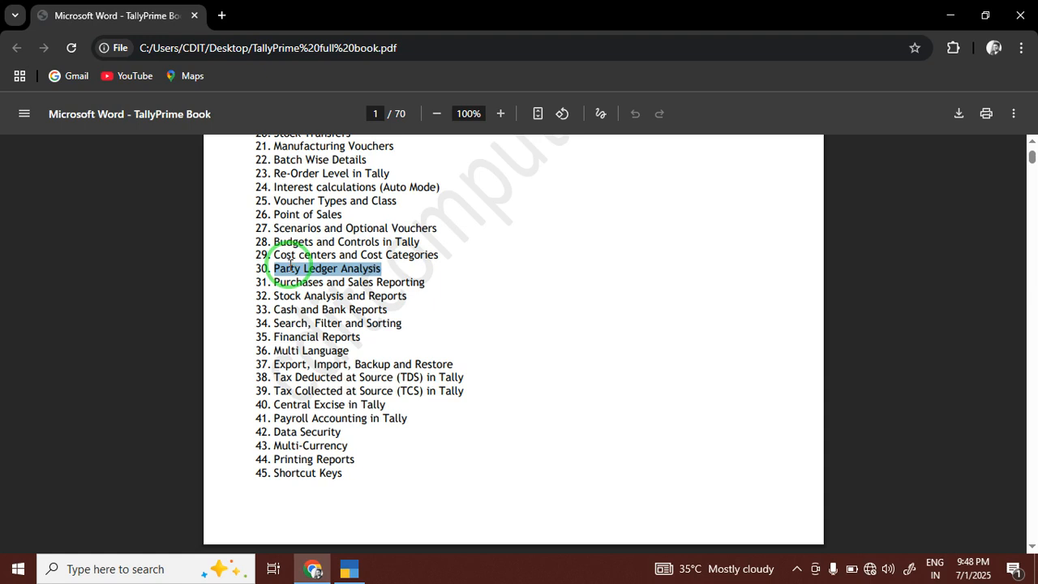
pyautogui.moveTo(274, 281); pyautogui.dragTo(420, 277)
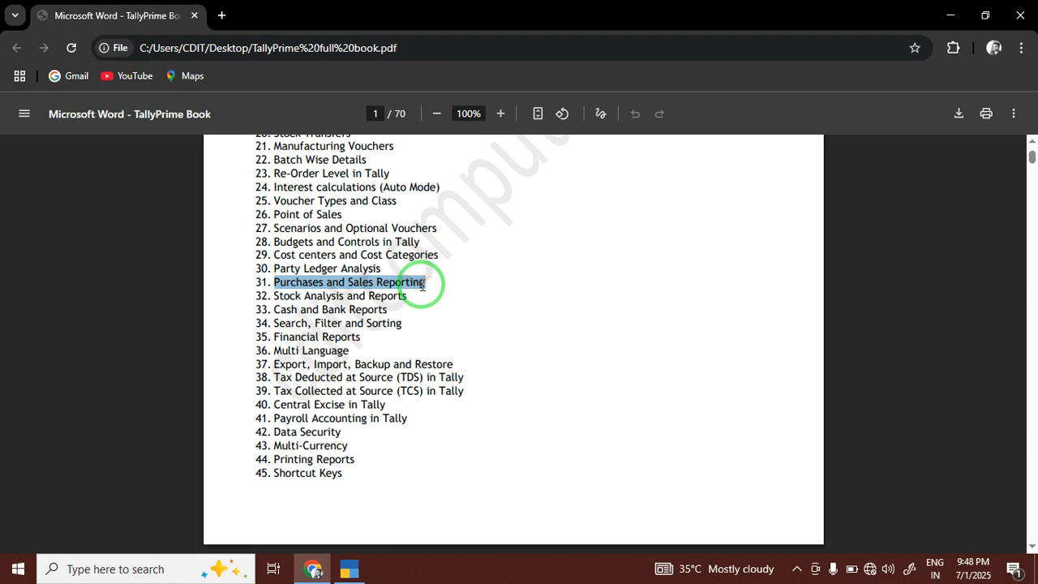
pyautogui.moveTo(272, 296); pyautogui.dragTo(405, 306)
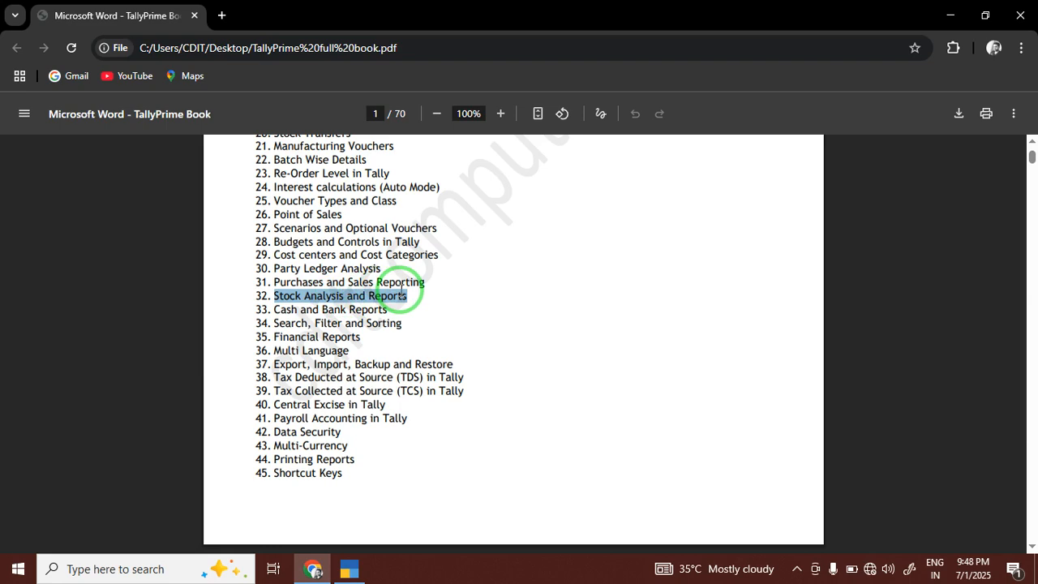
pyautogui.moveTo(399, 309)
pyautogui.mouseDown()
pyautogui.moveTo(248, 302)
pyautogui.moveTo(336, 294)
pyautogui.moveTo(392, 314)
pyautogui.mouseUp()
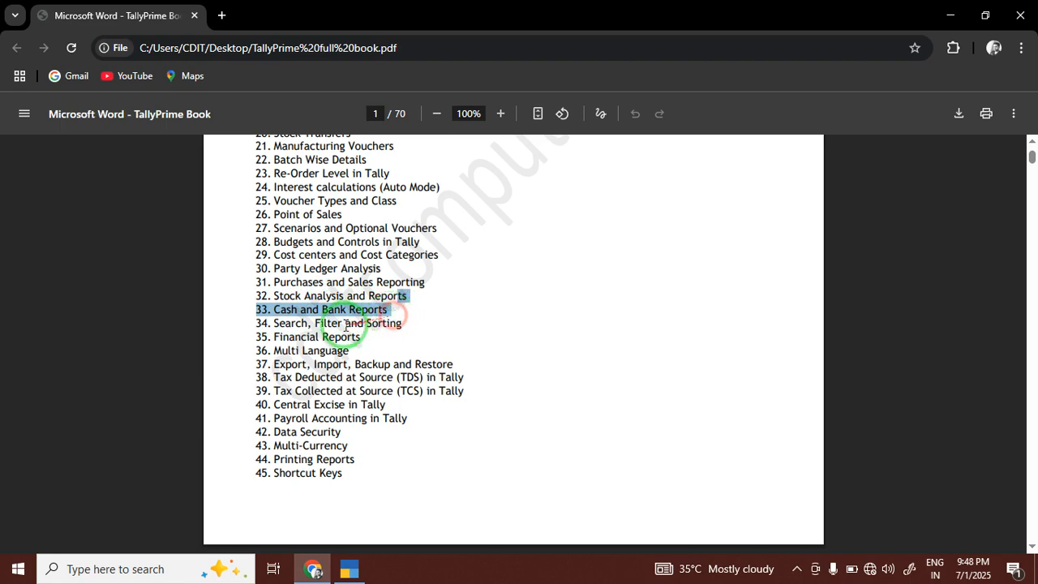
# Highlight topics 34 to 36 through Multi Language, then bring up TallyPrime.
pyautogui.moveTo(254, 321); pyautogui.dragTo(423, 330)
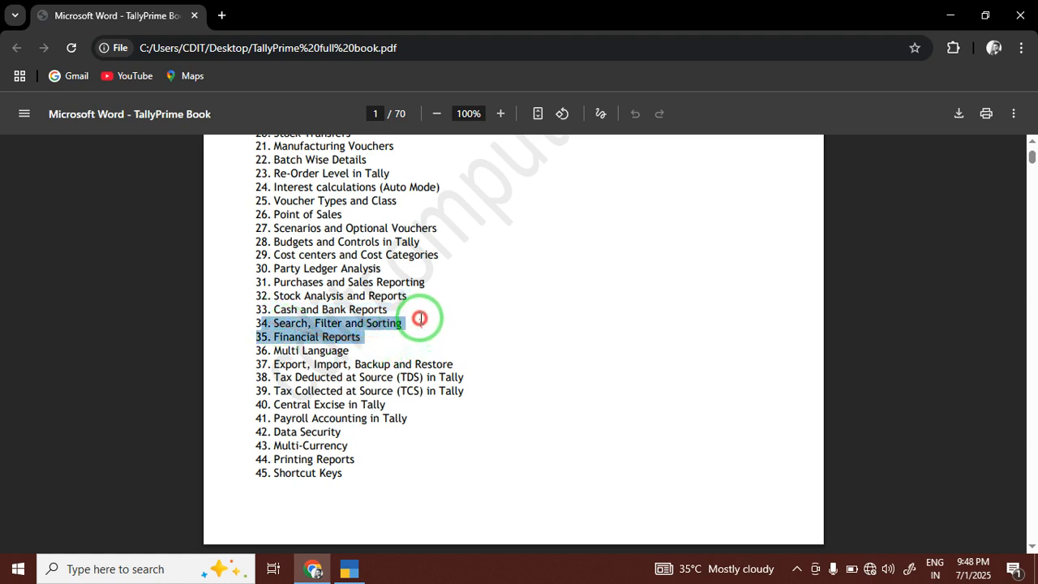
pyautogui.click(374, 332)
pyautogui.doubleClick(381, 325)
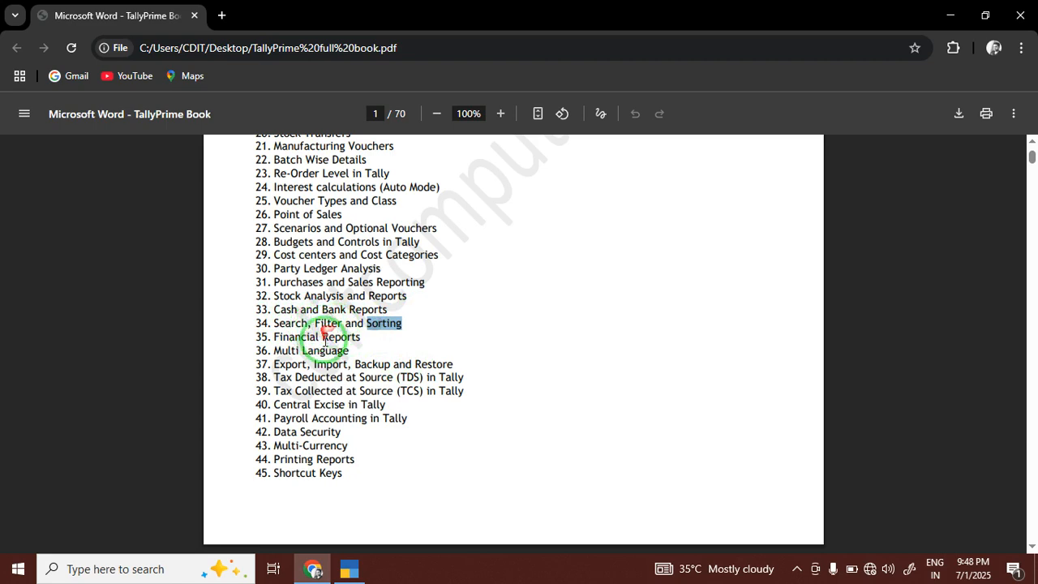
pyautogui.moveTo(349, 350); pyautogui.dragTo(254, 347)
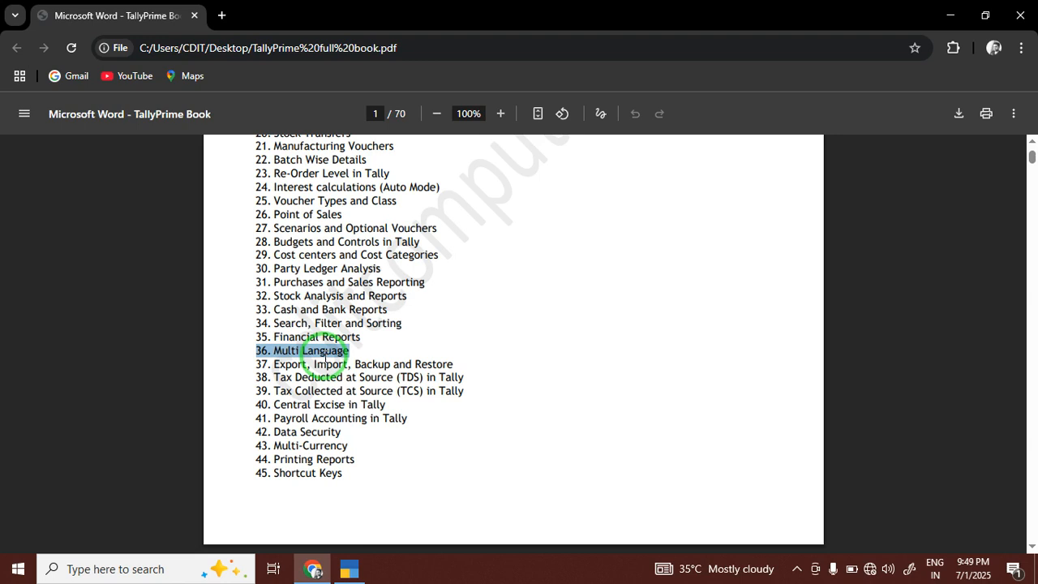
pyautogui.click(348, 568)
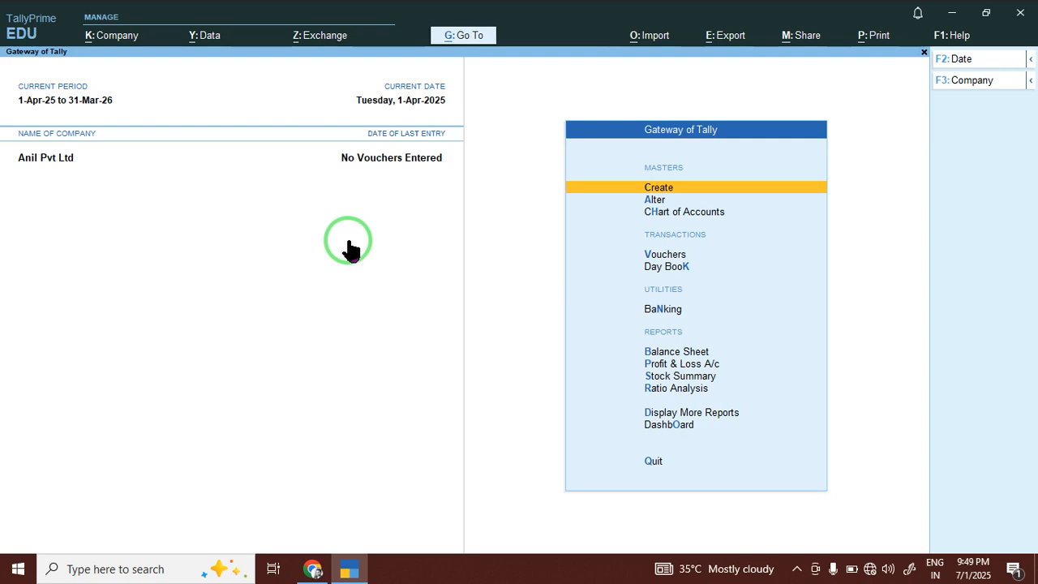
pyautogui.click(205, 39)
pyautogui.press('Escape')
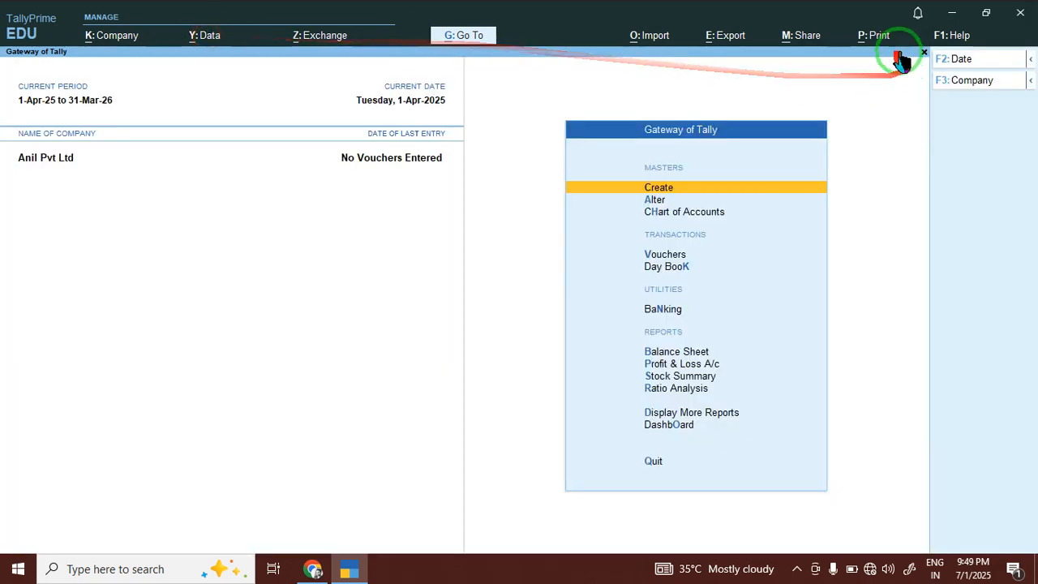
pyautogui.click(940, 38)
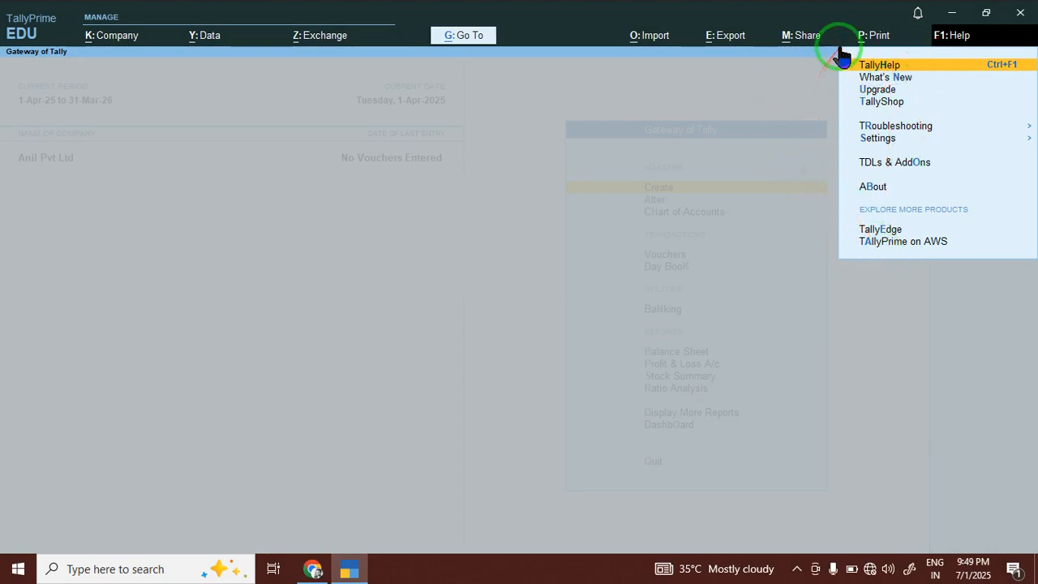
pyautogui.click(738, 87)
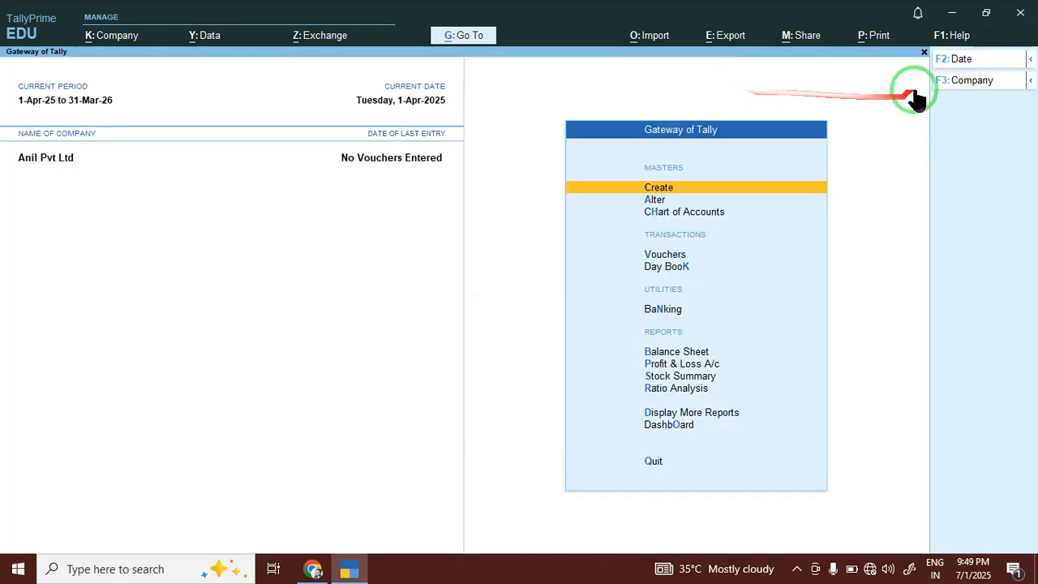
pyautogui.click(950, 36)
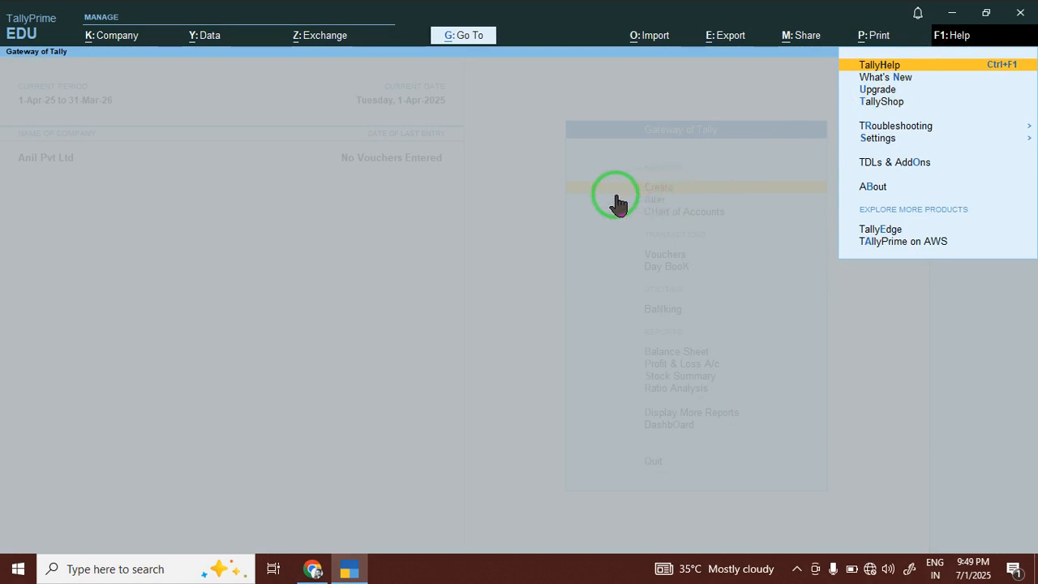
pyautogui.click(313, 568)
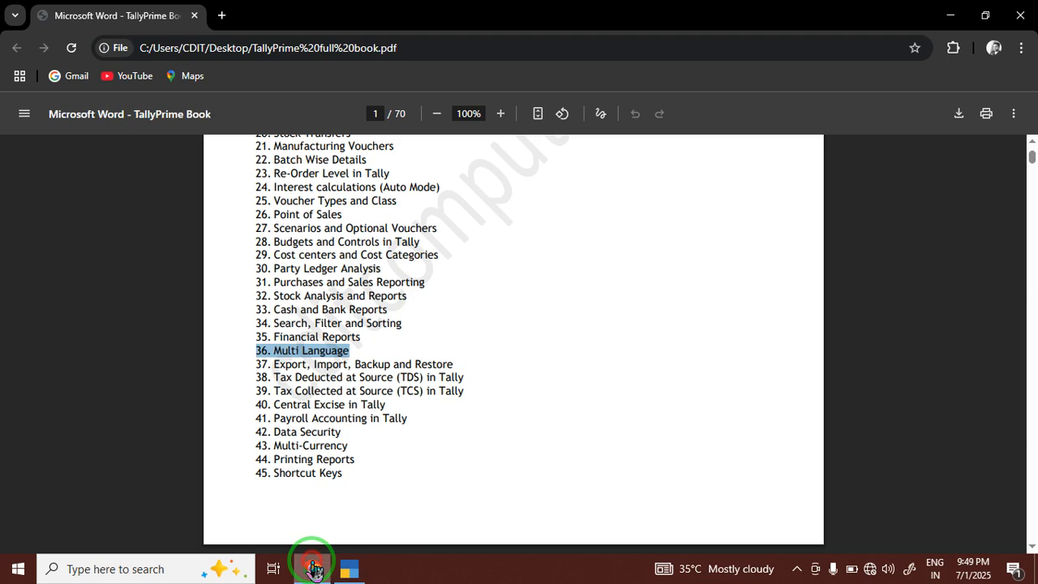
pyautogui.moveTo(274, 309); pyautogui.dragTo(377, 312)
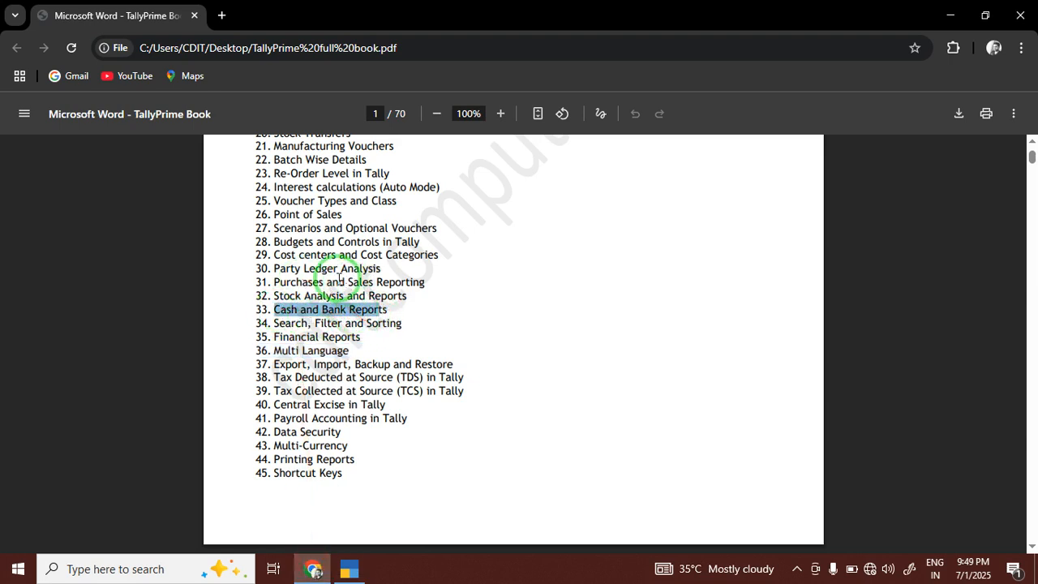
pyautogui.moveTo(350, 278); pyautogui.dragTo(332, 328)
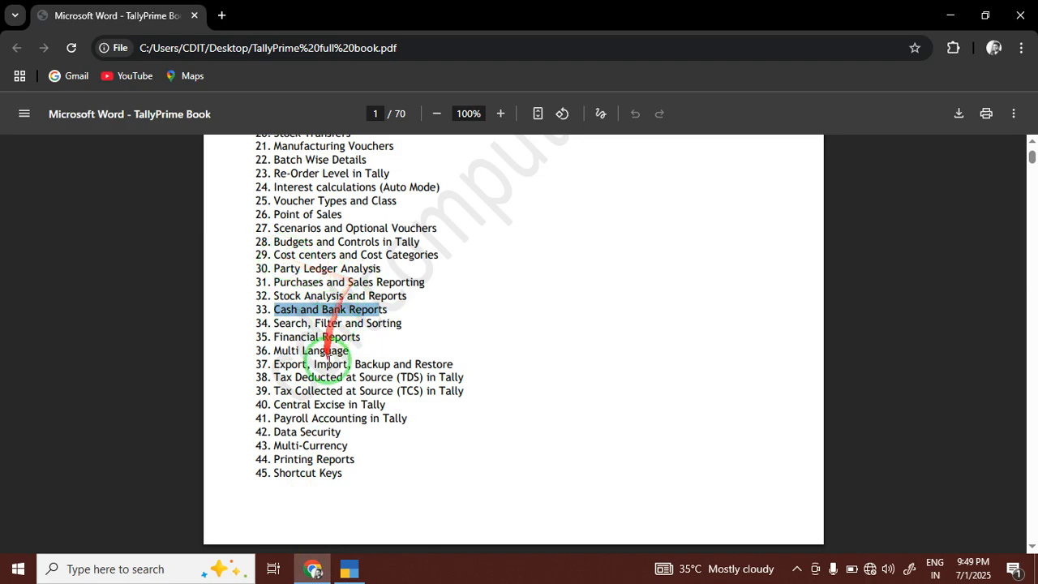
pyautogui.click(349, 567)
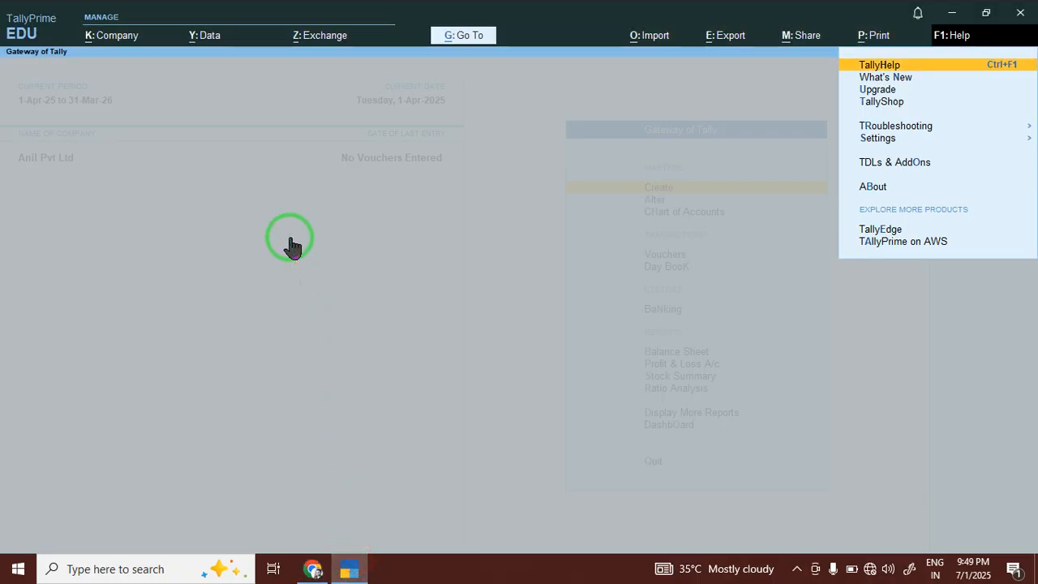
pyautogui.press('Escape')
pyautogui.press('Escape')
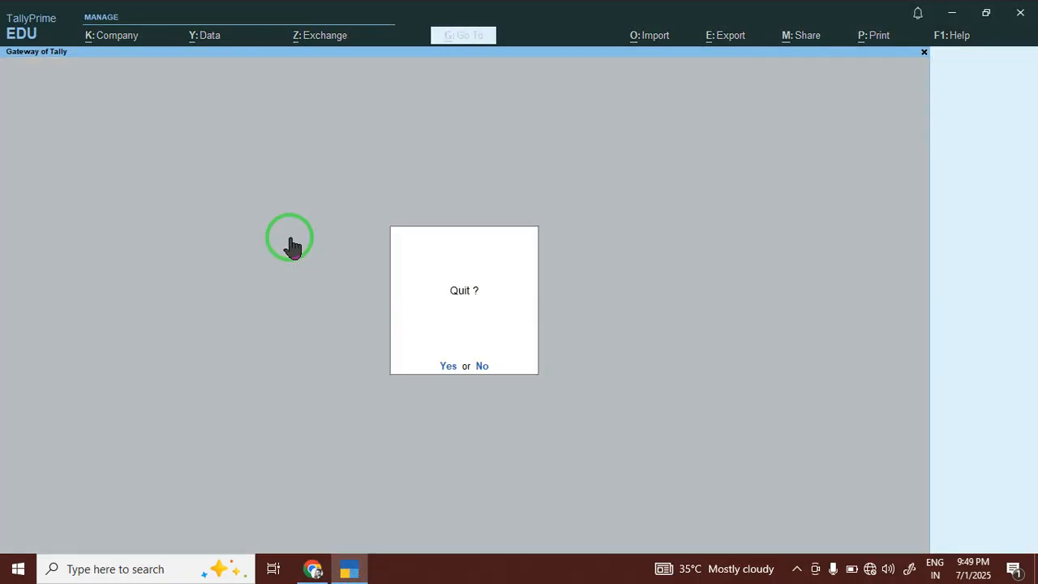
pyautogui.press('Escape')
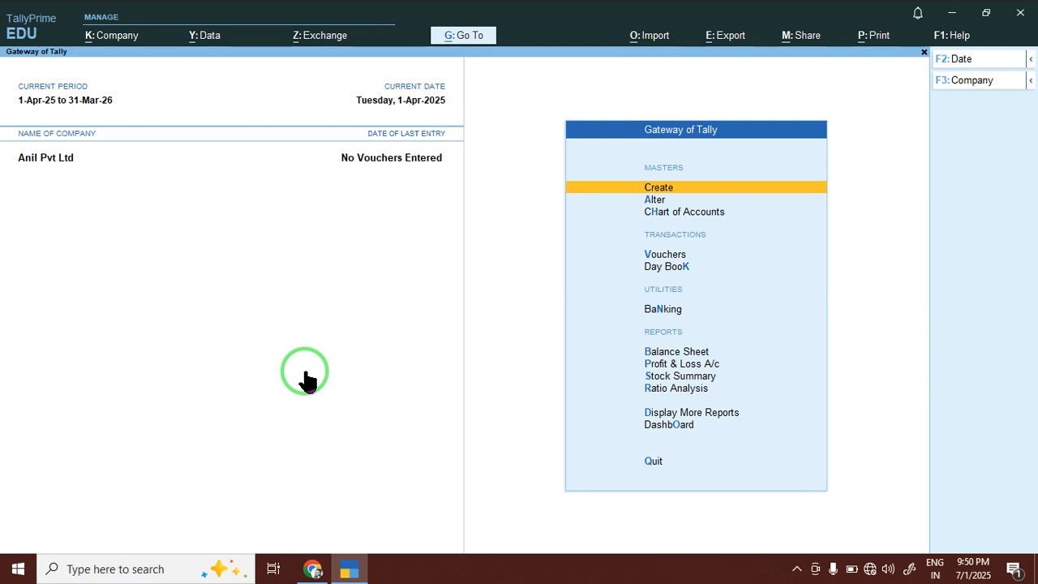
pyautogui.press('Down')
pyautogui.press('Down')
pyautogui.press('Down')
pyautogui.press('Down')
pyautogui.press('Up')
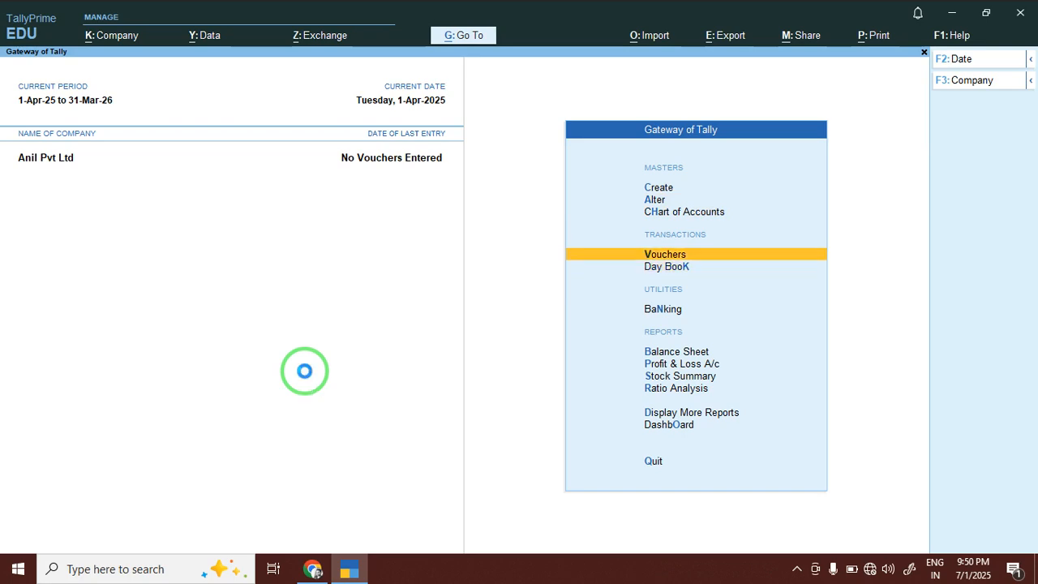
pyautogui.press('Return')
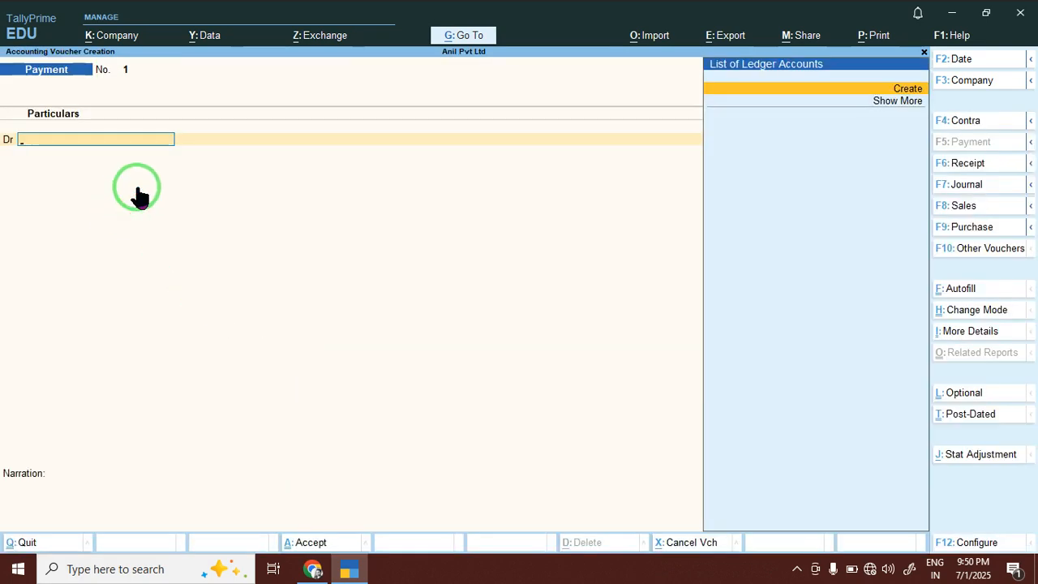
pyautogui.click(957, 207)
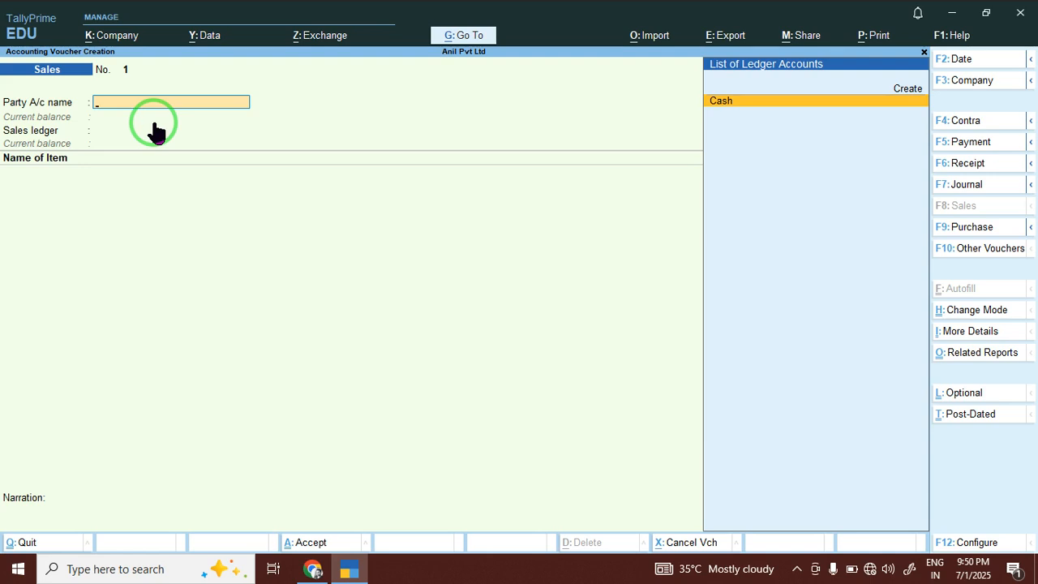
pyautogui.press('Escape')
pyautogui.press('y')
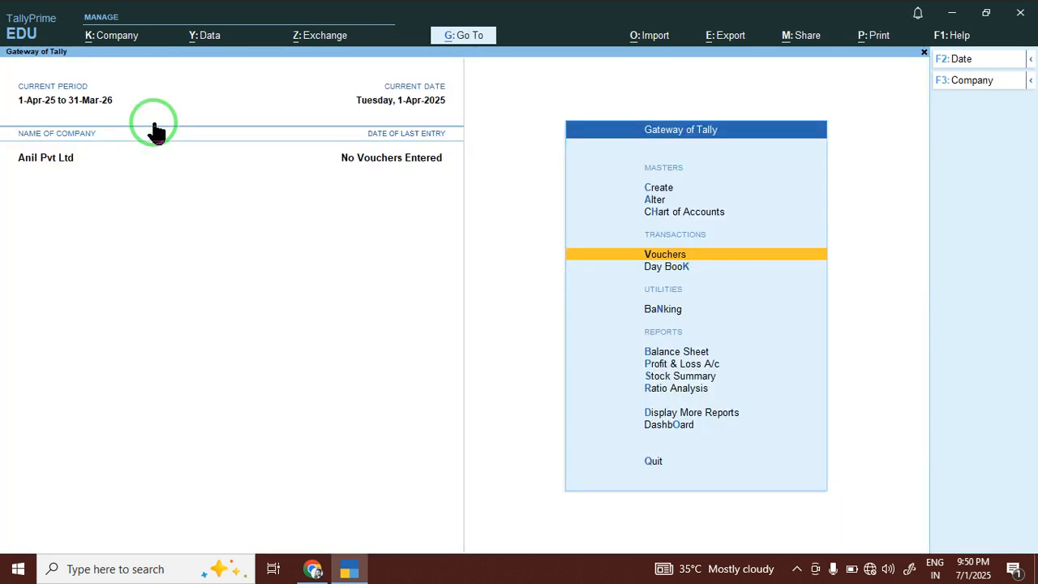
pyautogui.press('Up')
pyautogui.press('Up')
pyautogui.press('Up')
# Open TallyPrime's List of Masters, then return the Chrome book to page 23's GST Details.
pyautogui.press('Return')
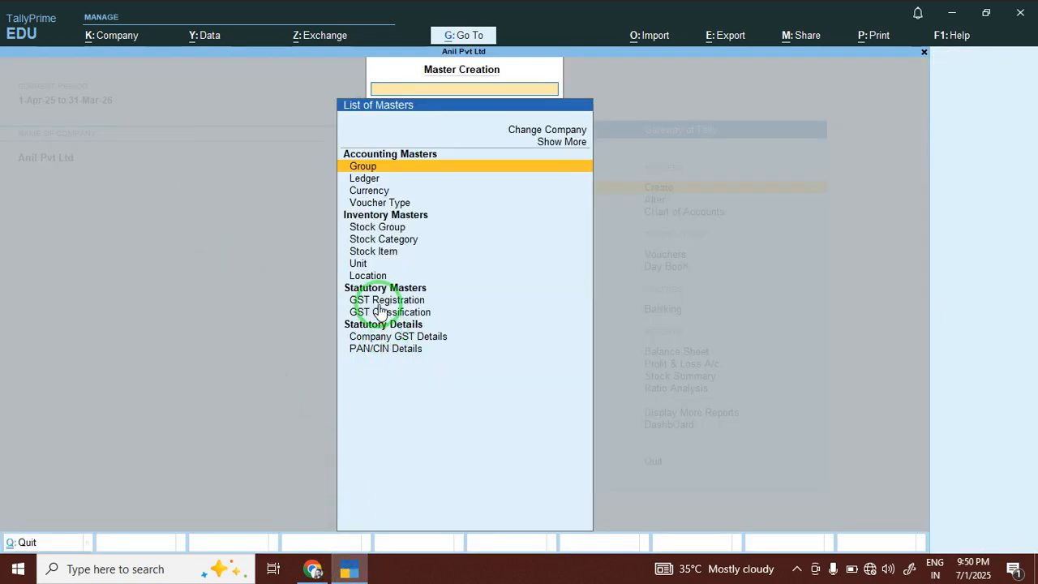
pyautogui.click(311, 567)
pyautogui.moveTo(1032, 159); pyautogui.dragTo(1032, 282)
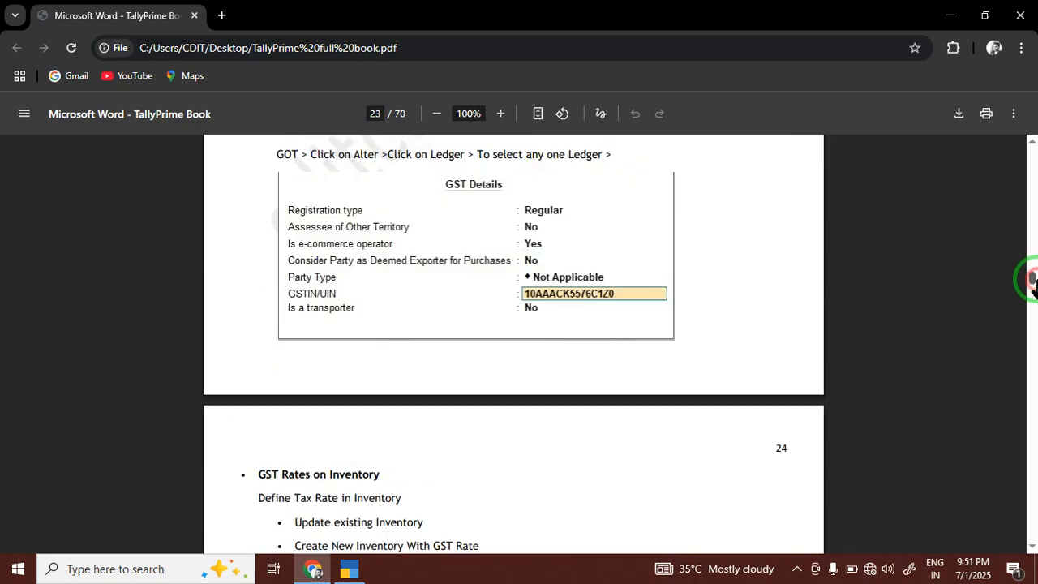
# Scroll the book to page 24 and highlight the inventory table's header and first rows.
pyautogui.click(1032, 548)
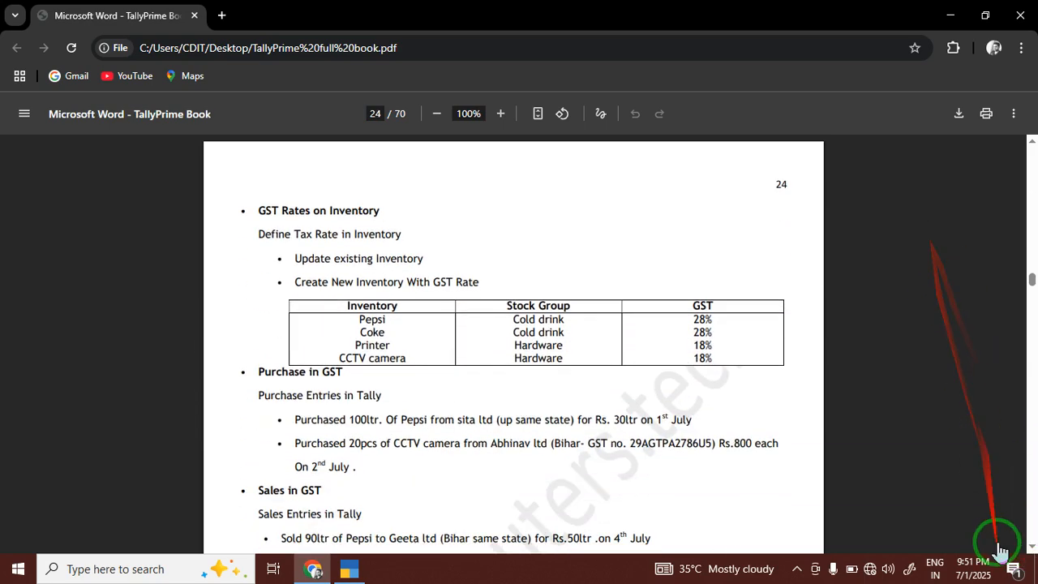
pyautogui.click(1032, 548)
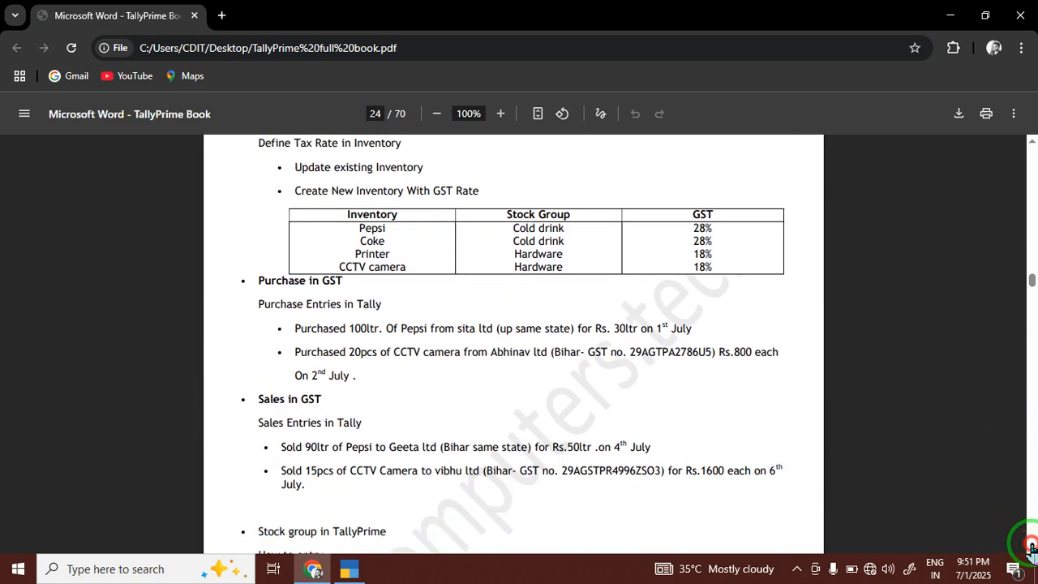
pyautogui.click(1032, 548)
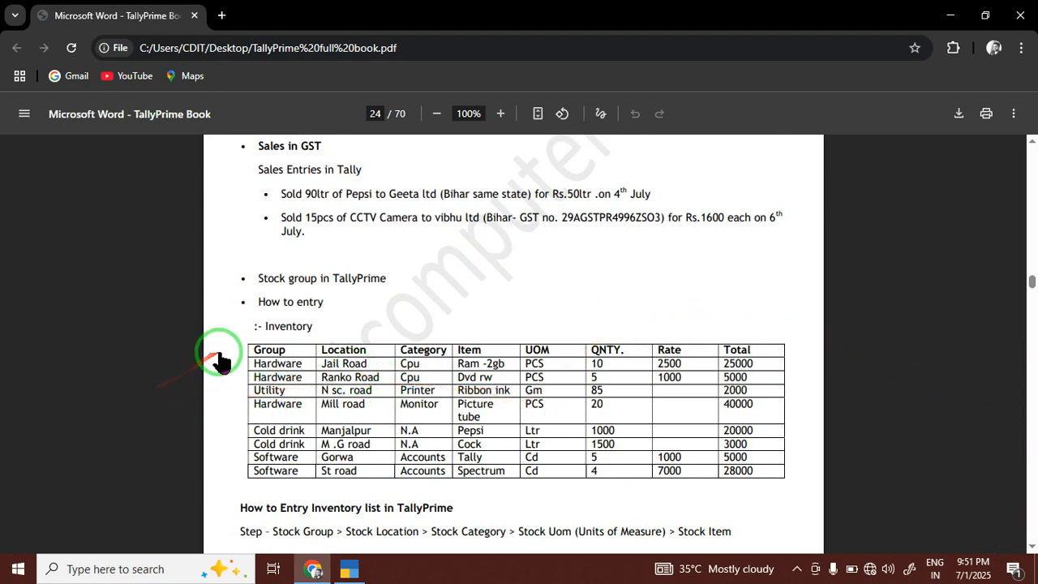
pyautogui.moveTo(251, 345); pyautogui.dragTo(765, 479)
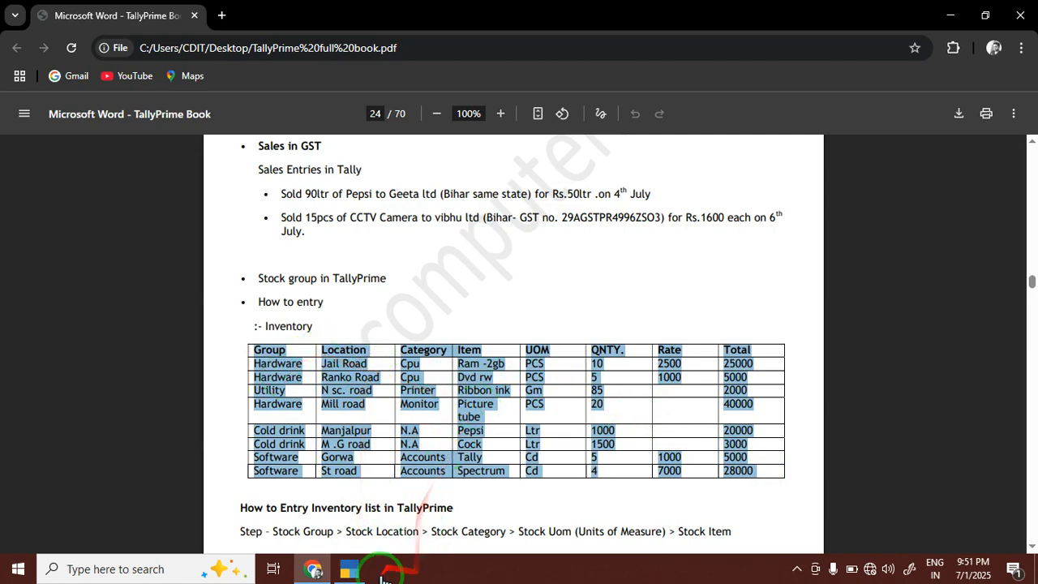
pyautogui.click(349, 567)
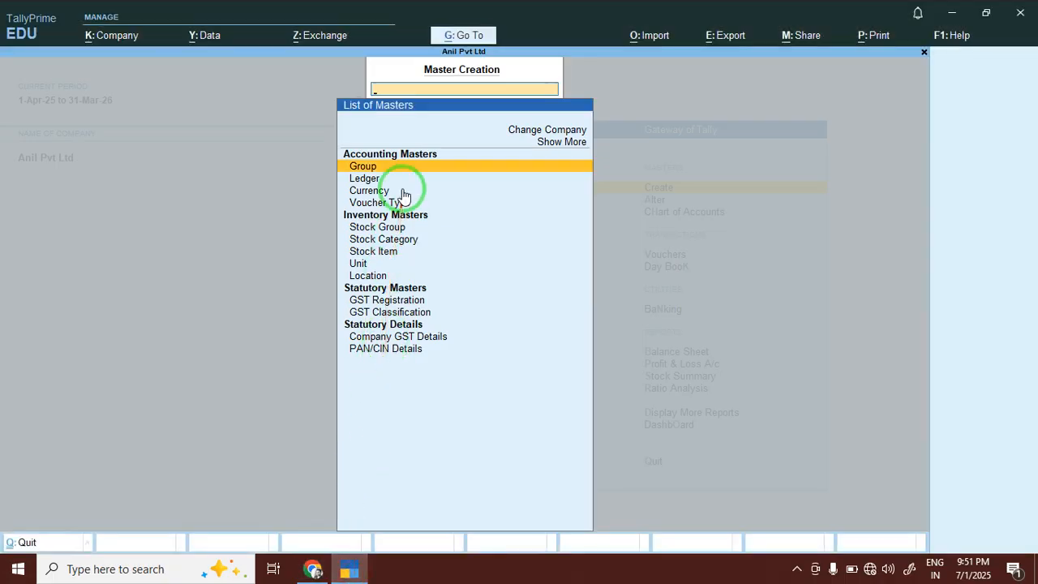
pyautogui.click(313, 567)
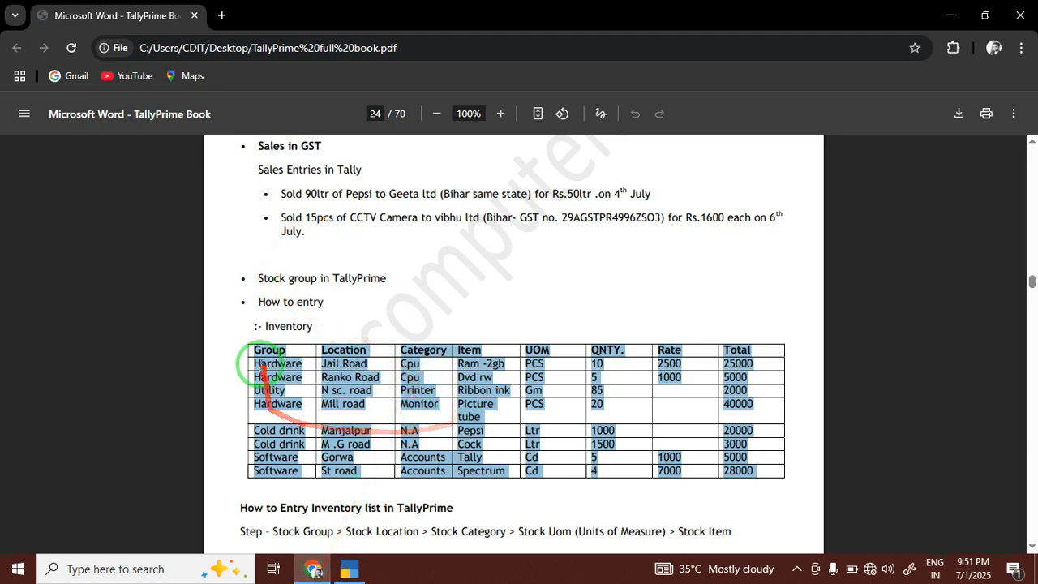
pyautogui.moveTo(248, 355); pyautogui.dragTo(752, 471)
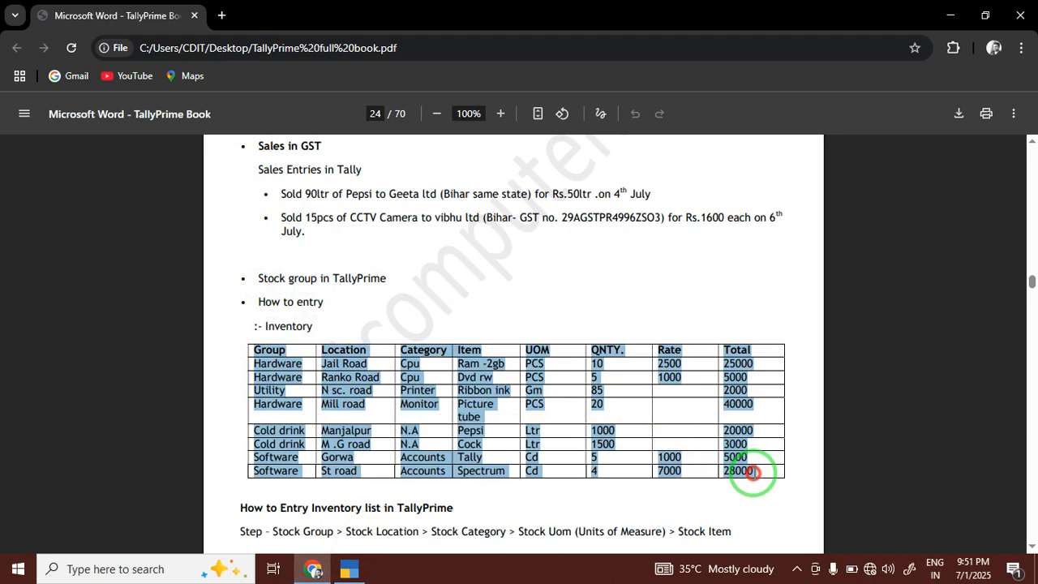
pyautogui.click(387, 379)
pyautogui.moveTo(253, 350); pyautogui.dragTo(762, 476)
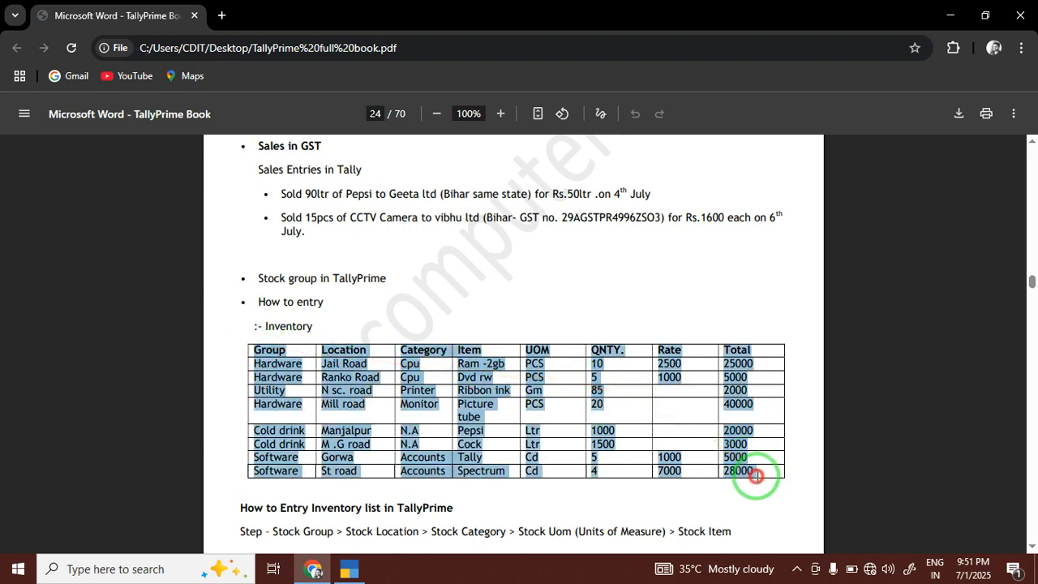
pyautogui.click(324, 393)
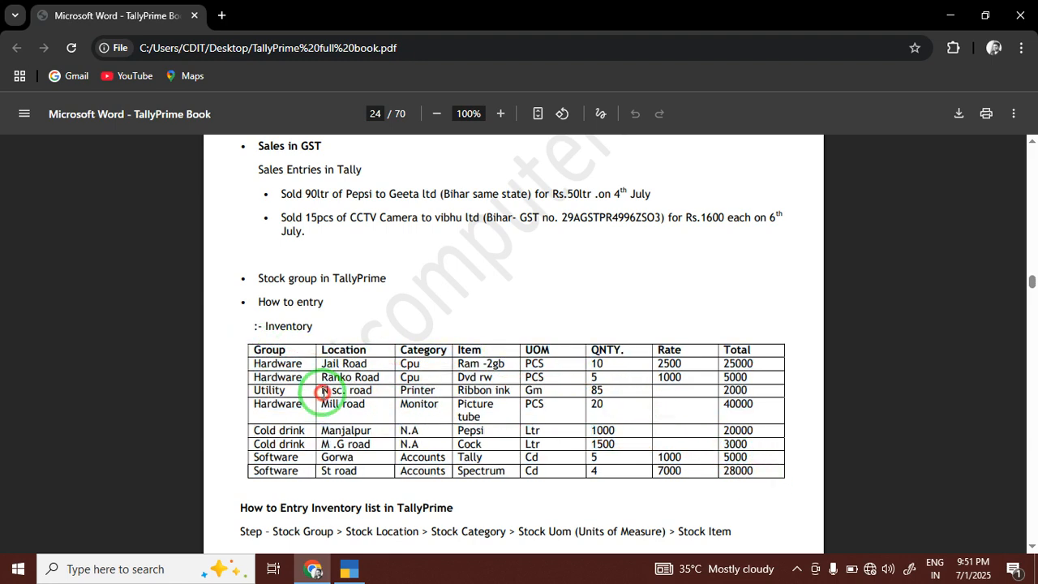
# Review the Group column entries Hardware, Utility and Software, then start a new TallyPrime Stock Group.
pyautogui.moveTo(251, 350); pyautogui.dragTo(306, 459)
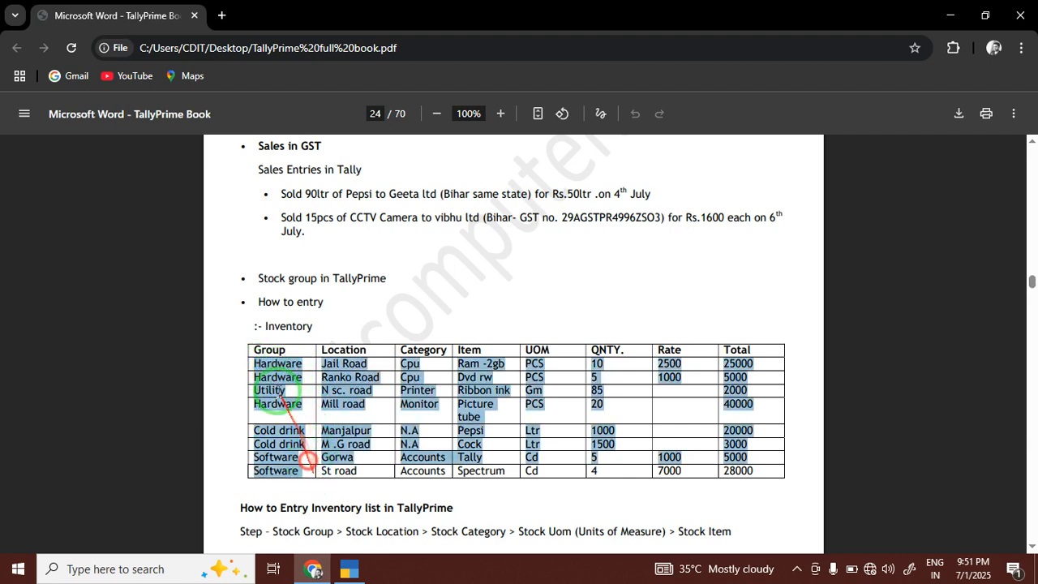
pyautogui.click(270, 371)
pyautogui.click(269, 390)
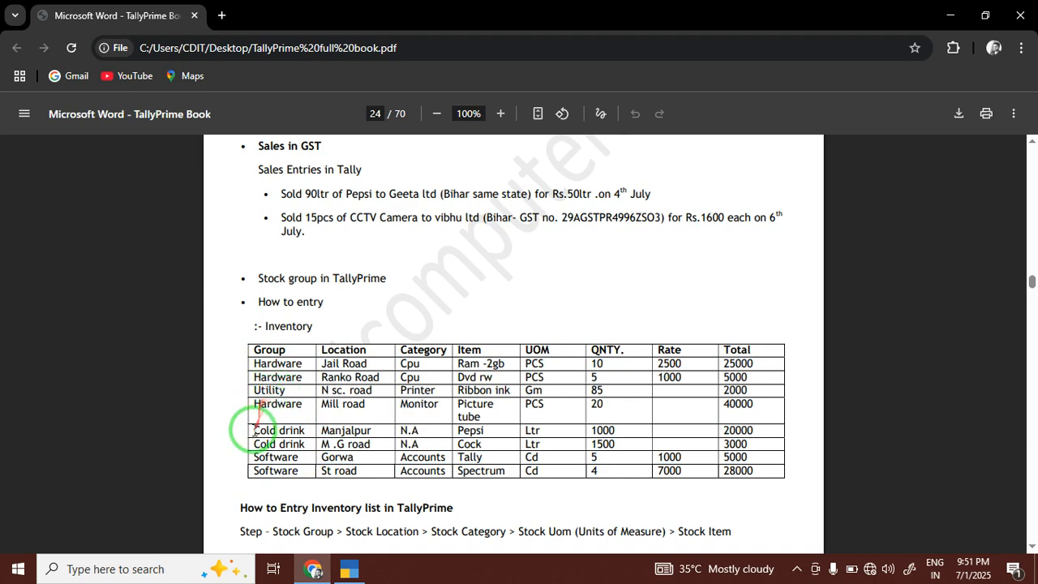
pyautogui.click(257, 459)
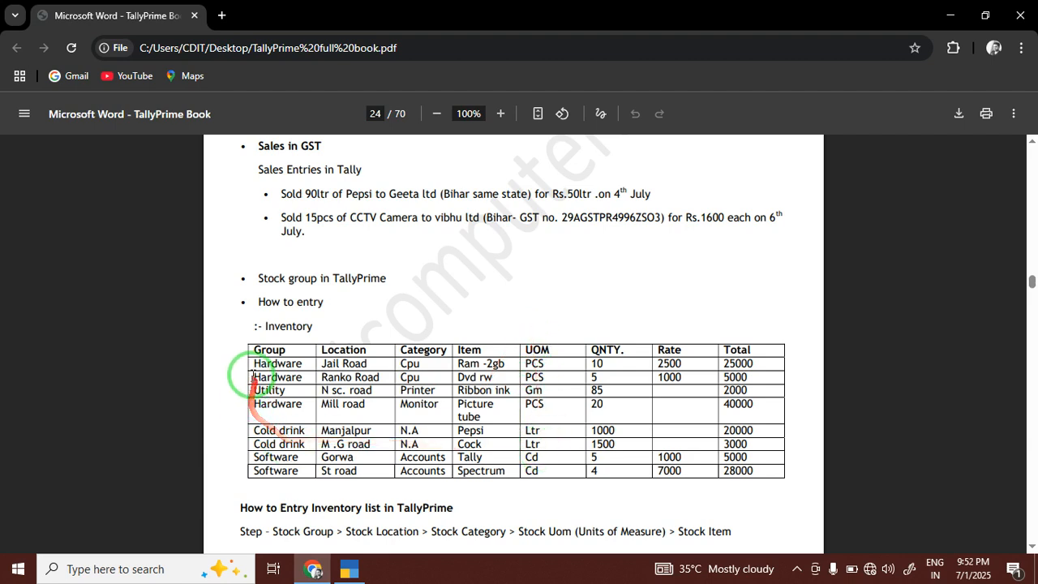
pyautogui.moveTo(254, 370); pyautogui.dragTo(286, 369)
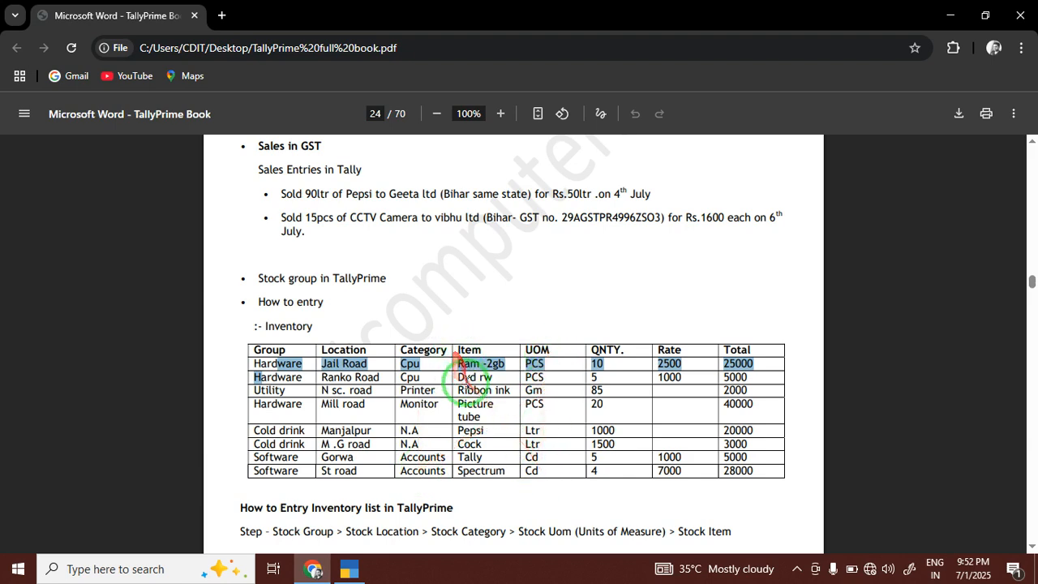
pyautogui.click(475, 371)
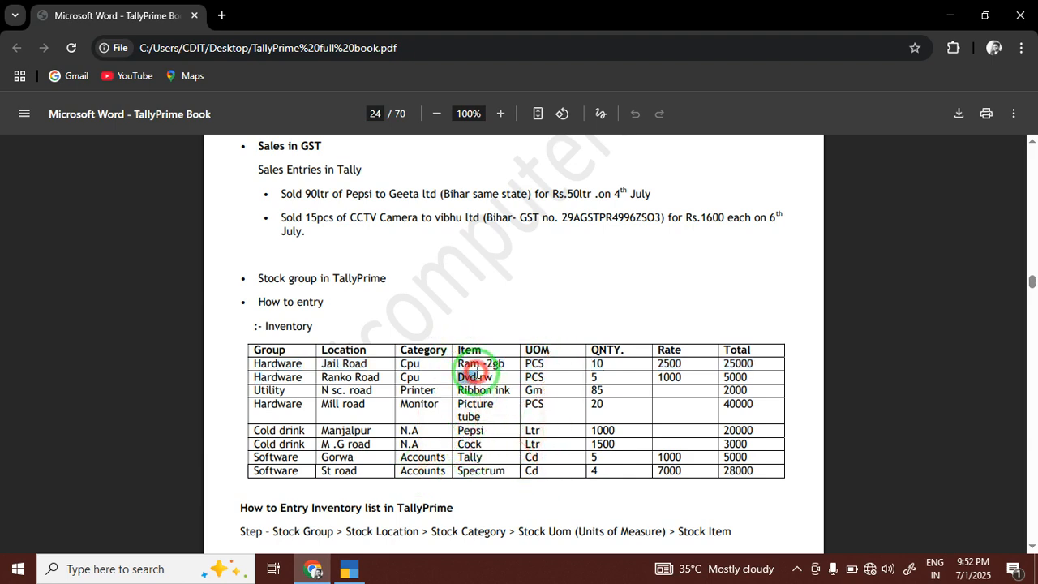
pyautogui.click(277, 362)
pyautogui.moveTo(254, 363); pyautogui.dragTo(289, 364)
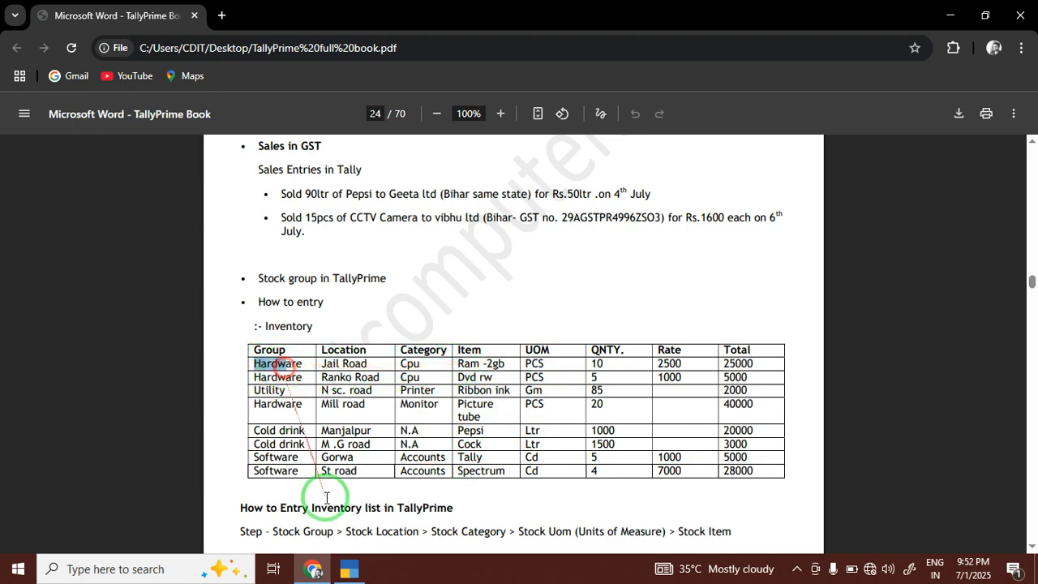
pyautogui.click(349, 567)
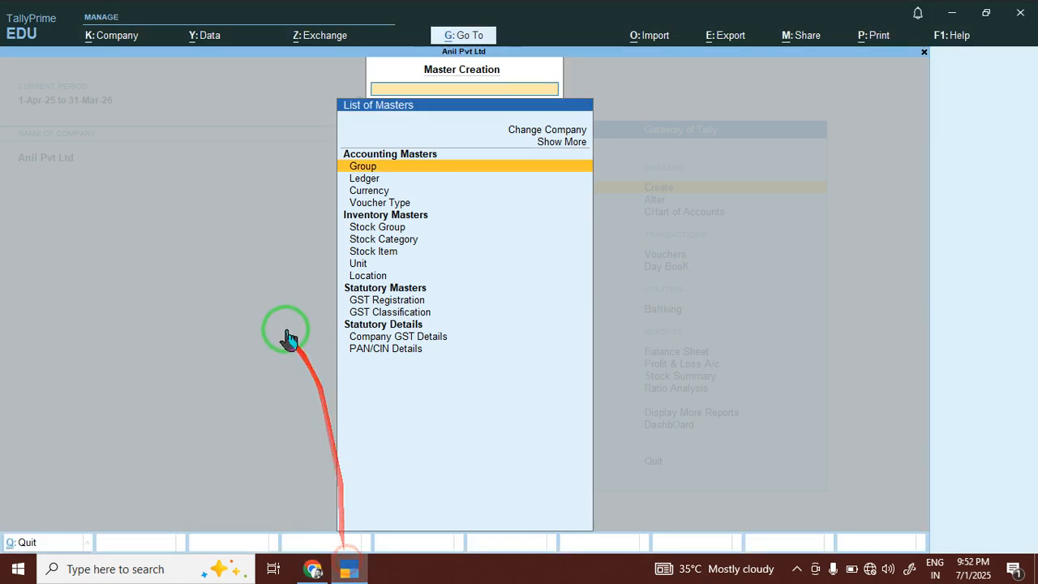
pyautogui.click(381, 229)
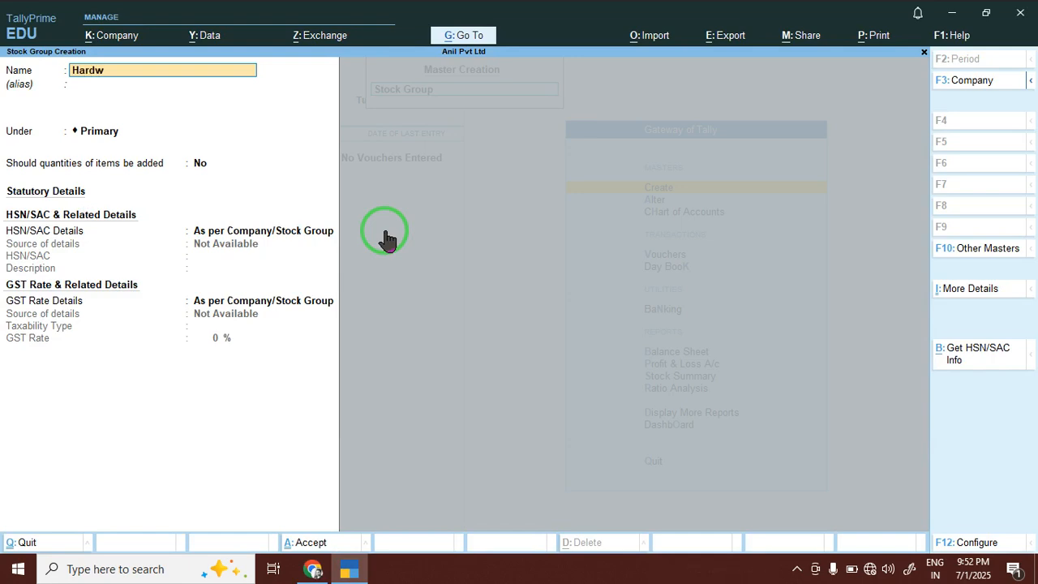
# Save the Hardware stock group and close its creation form.
pyautogui.press('Return')
pyautogui.press('Return')
pyautogui.press('Return')
pyautogui.press('Return')
pyautogui.press('Return')
pyautogui.press('Return')
pyautogui.press('Return')
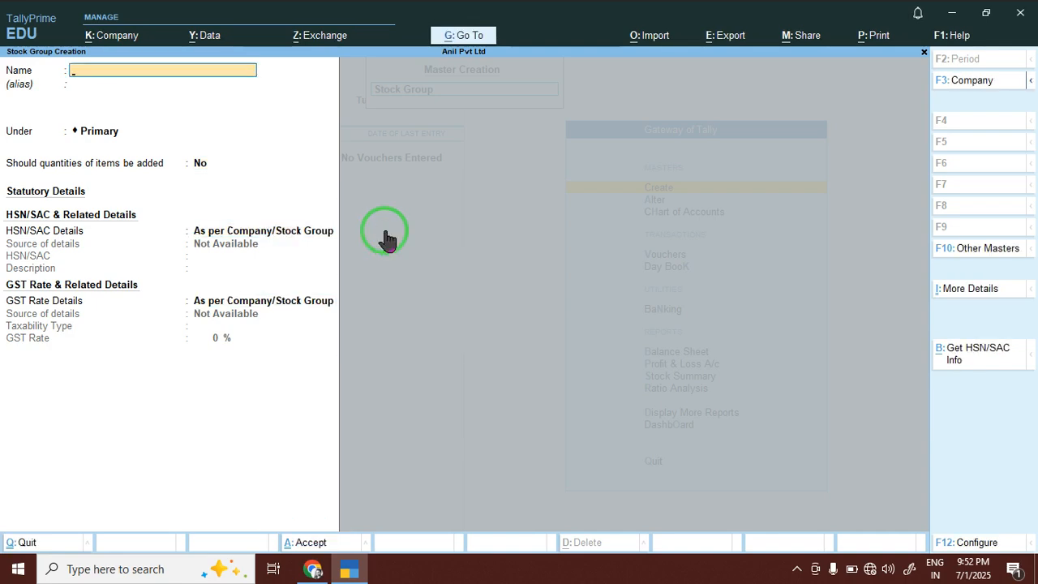
pyautogui.press('Escape')
pyautogui.press('Escape')
pyautogui.press('Return')
# Open Stock Category Creation, checking the PDF table for category names.
pyautogui.press('Down')
pyautogui.press('Down')
pyautogui.press('Down')
pyautogui.press('Down')
pyautogui.press('Down')
pyautogui.press('Down')
pyautogui.press('Up')
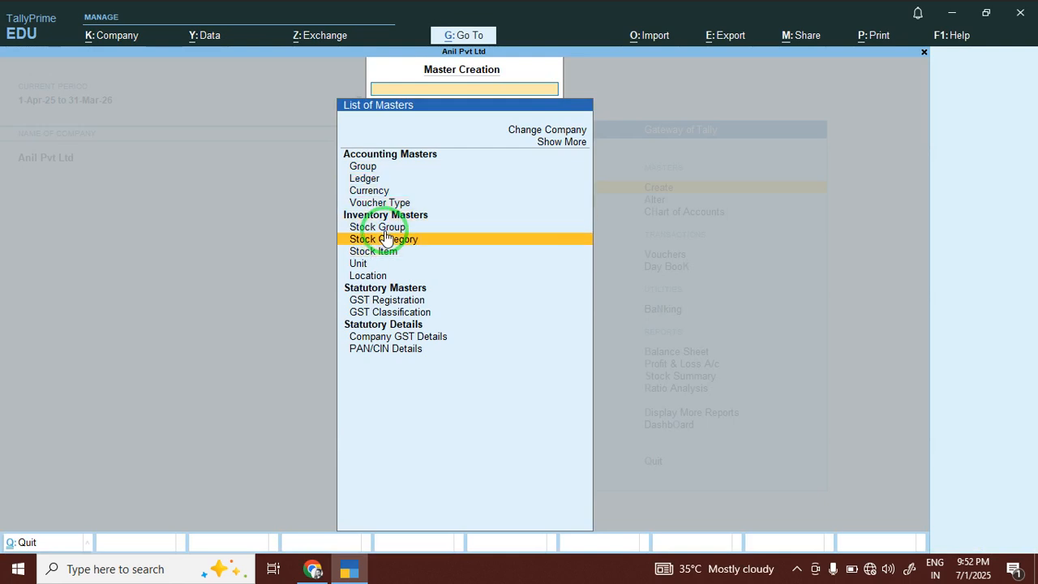
pyautogui.press('Down')
pyautogui.click(386, 236)
pyautogui.click(314, 568)
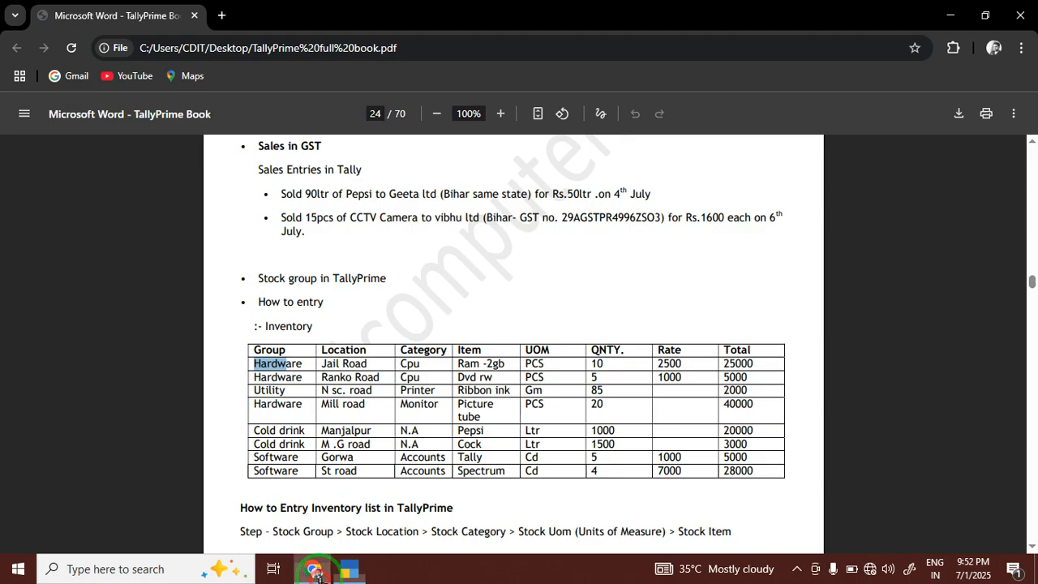
pyautogui.click(336, 568)
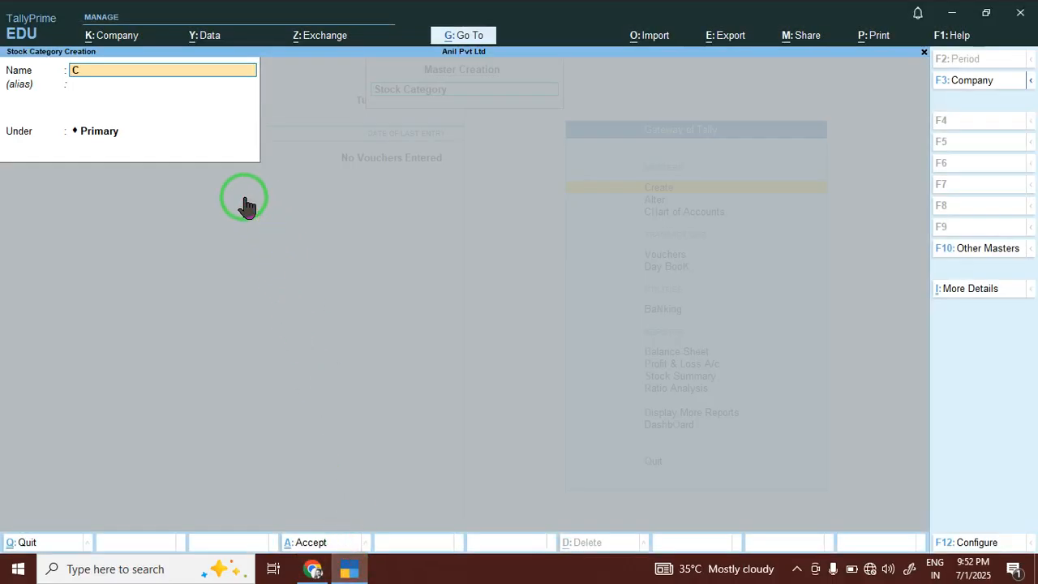
# Save the Cpu stock category and look up Jail Road in the PDF table.
pyautogui.press('Return')
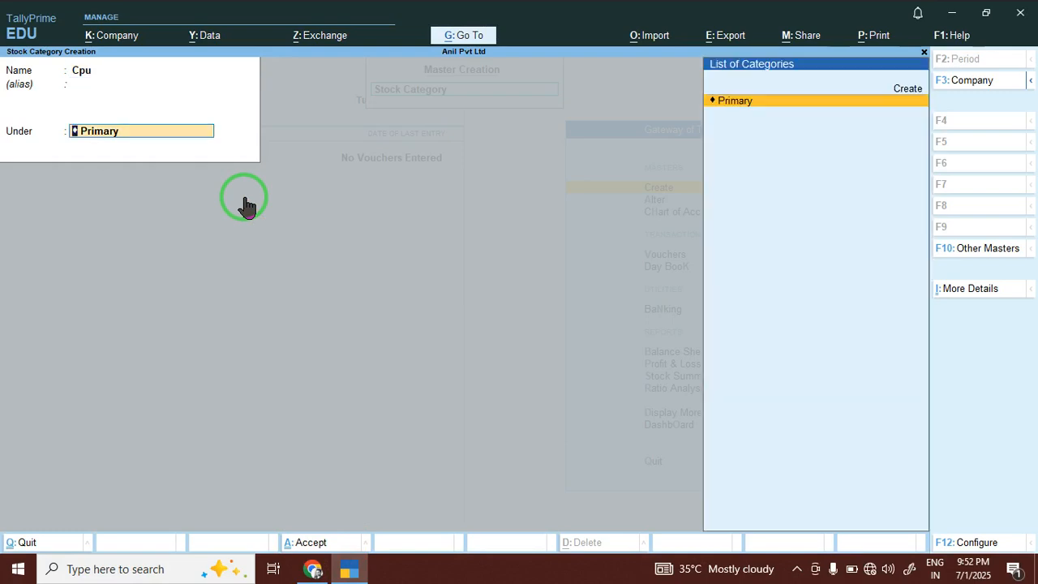
pyautogui.press('Return')
pyautogui.press('Return')
pyautogui.click(315, 568)
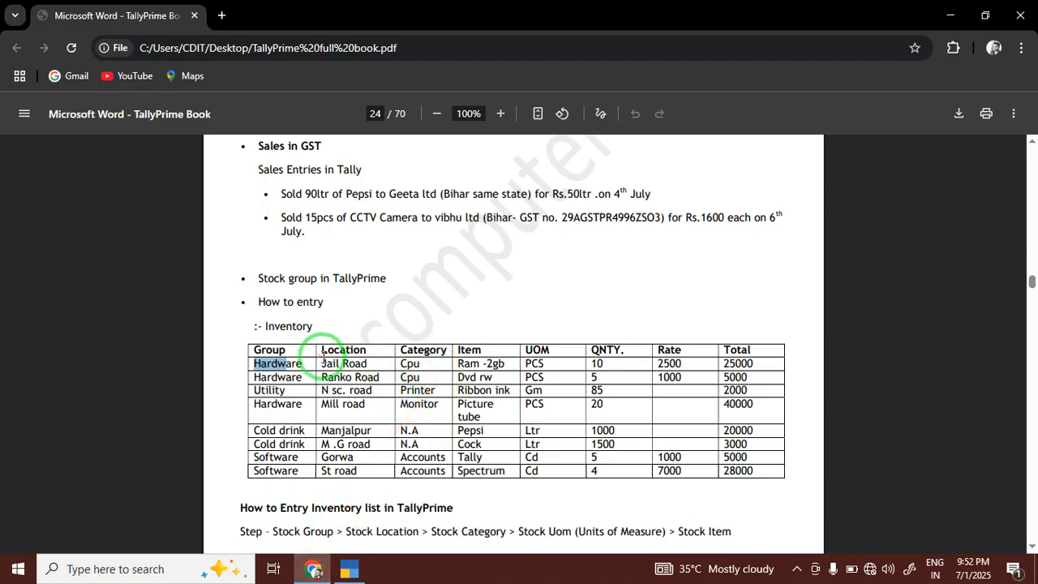
pyautogui.moveTo(322, 357); pyautogui.dragTo(358, 363)
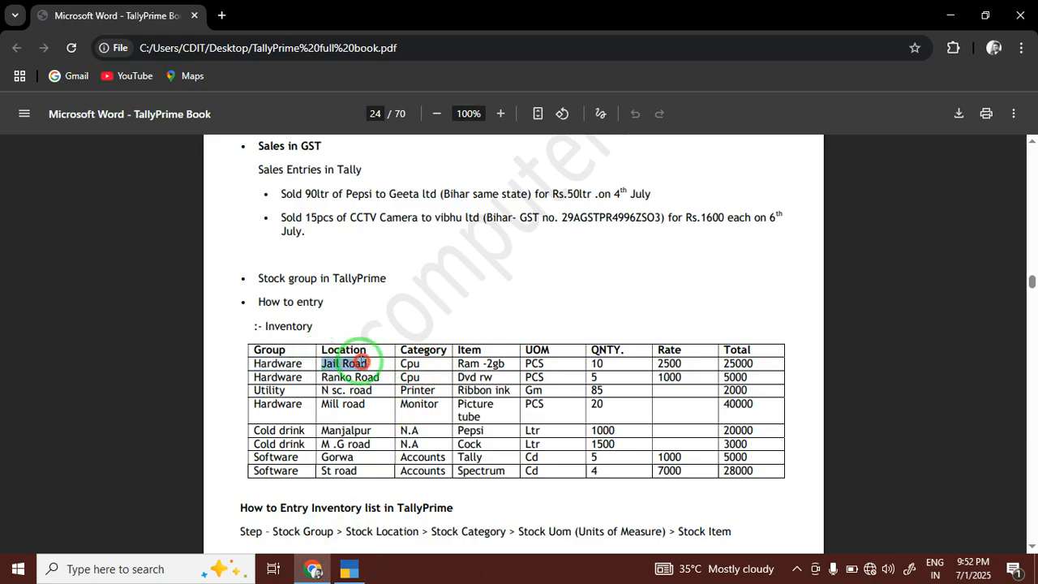
pyautogui.click(349, 569)
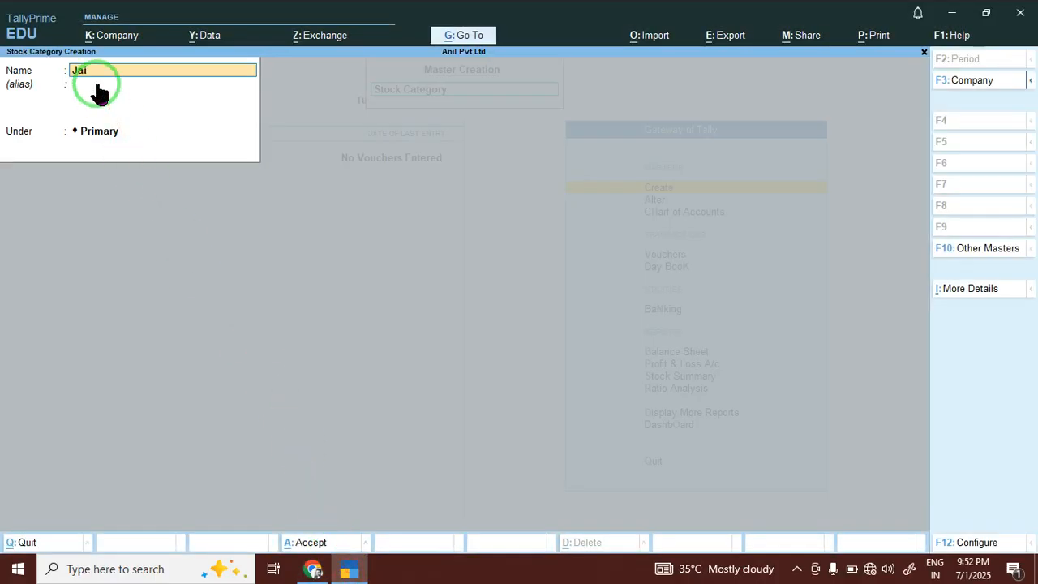
# Save the Jail Road category, enter Pcs from the table, then quit the form.
pyautogui.press('Return')
pyautogui.press('Return')
pyautogui.press('Return')
pyautogui.press('Return')
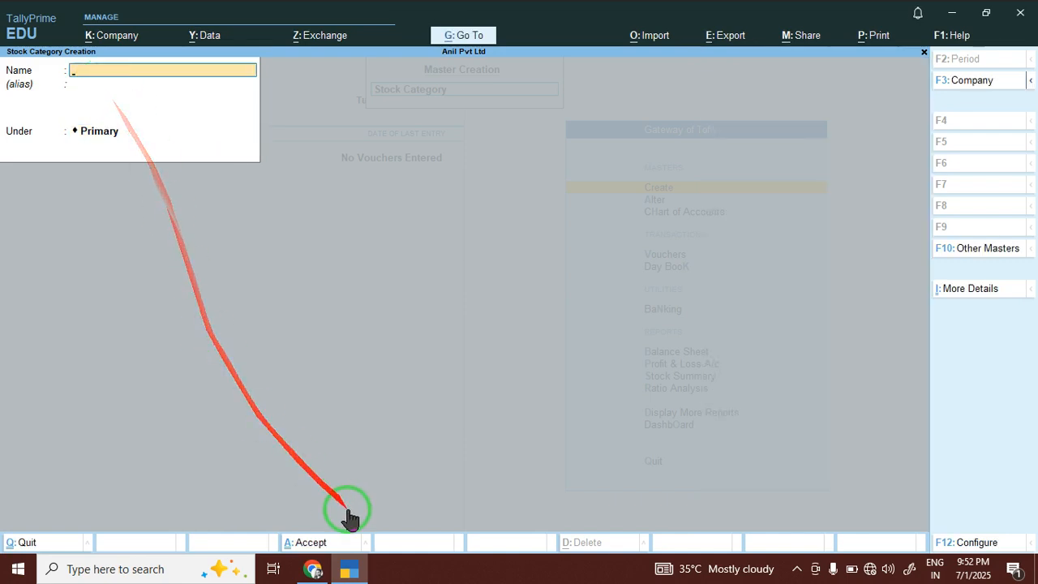
pyautogui.click(349, 565)
pyautogui.moveTo(407, 365); pyautogui.dragTo(541, 375)
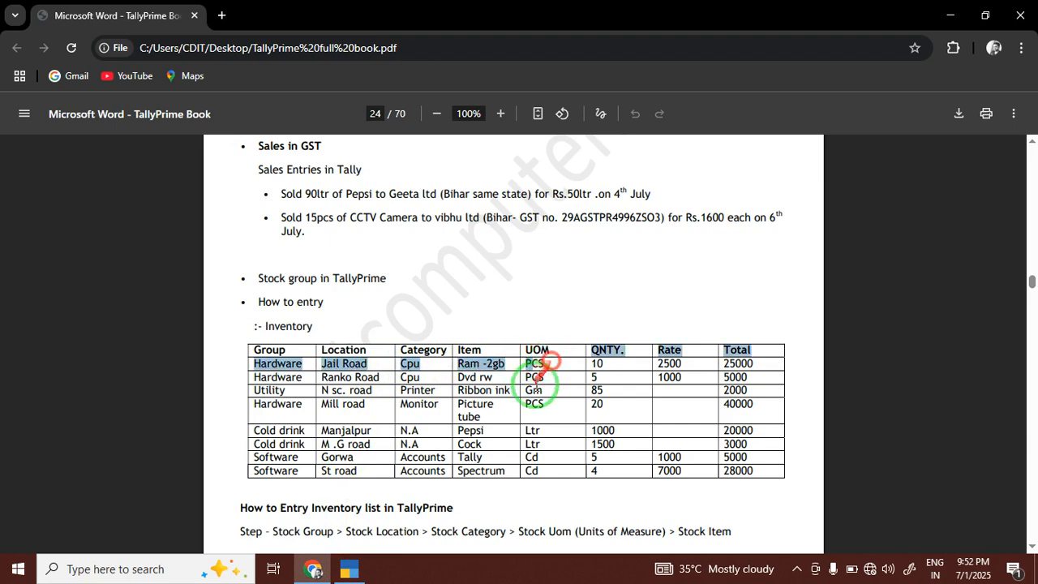
pyautogui.click(349, 569)
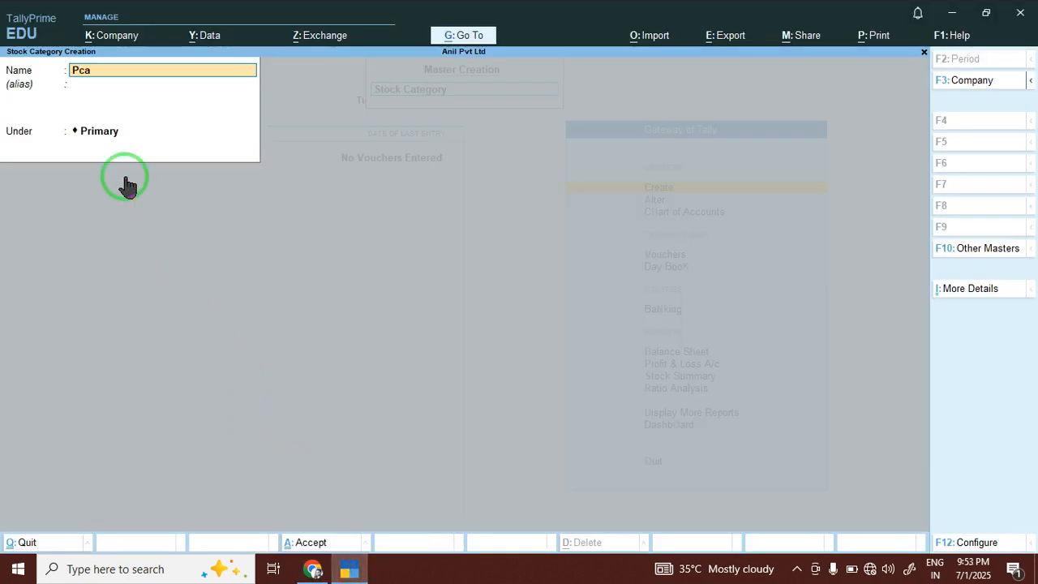
pyautogui.press('Return')
pyautogui.press('Return')
pyautogui.press('Return')
pyautogui.press('Escape')
pyautogui.press('y')
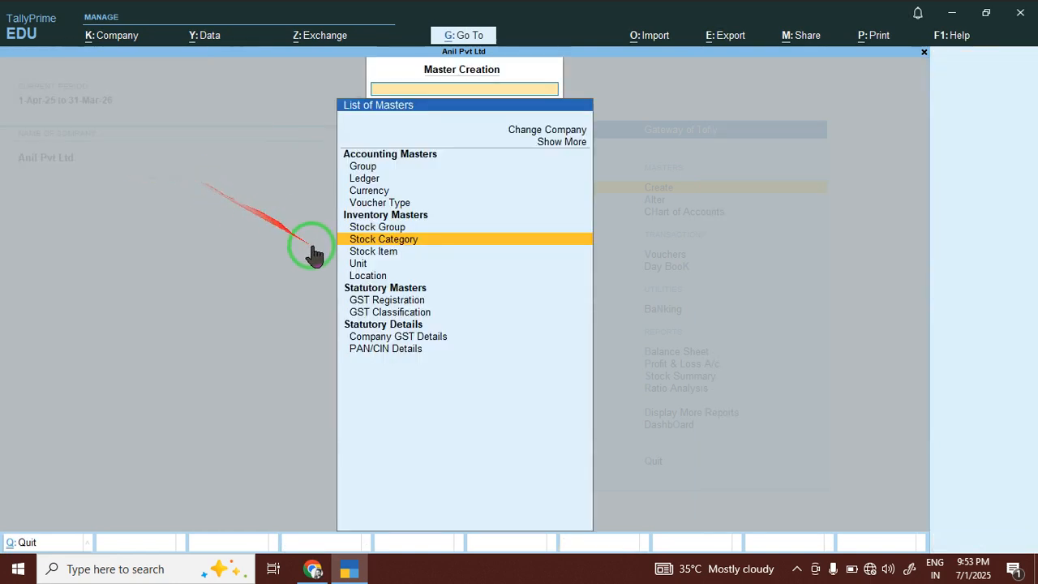
# Create and save a new unit of measure, then close the Unit form.
pyautogui.click(364, 266)
pyautogui.click(364, 268)
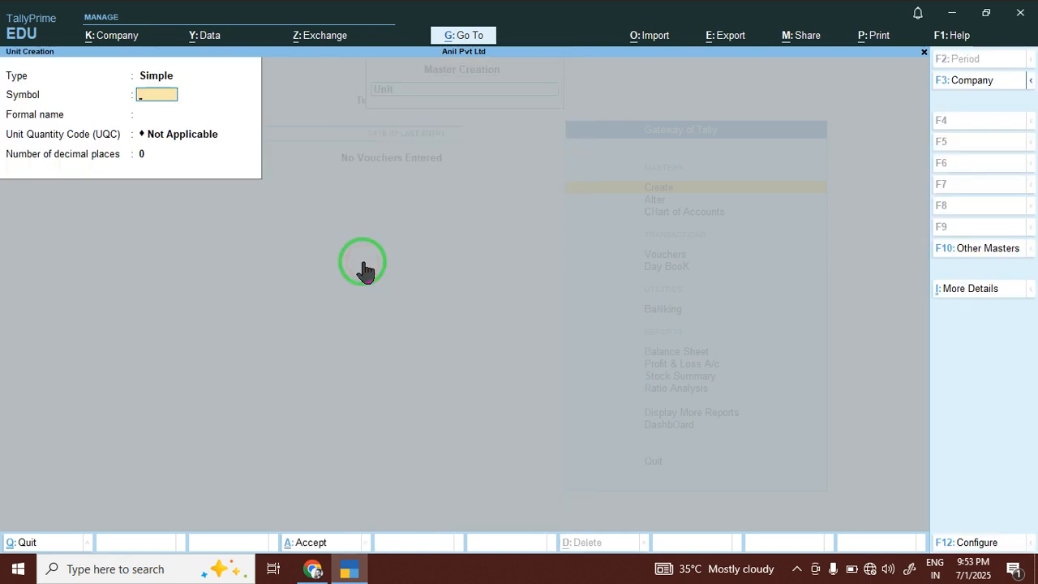
pyautogui.press('Return')
pyautogui.press('Return')
pyautogui.press('Return')
pyautogui.press('Return')
pyautogui.press('Return')
pyautogui.press('Escape')
# Discard a duplicate Cpu stock category and return to the list of masters.
pyautogui.click(384, 243)
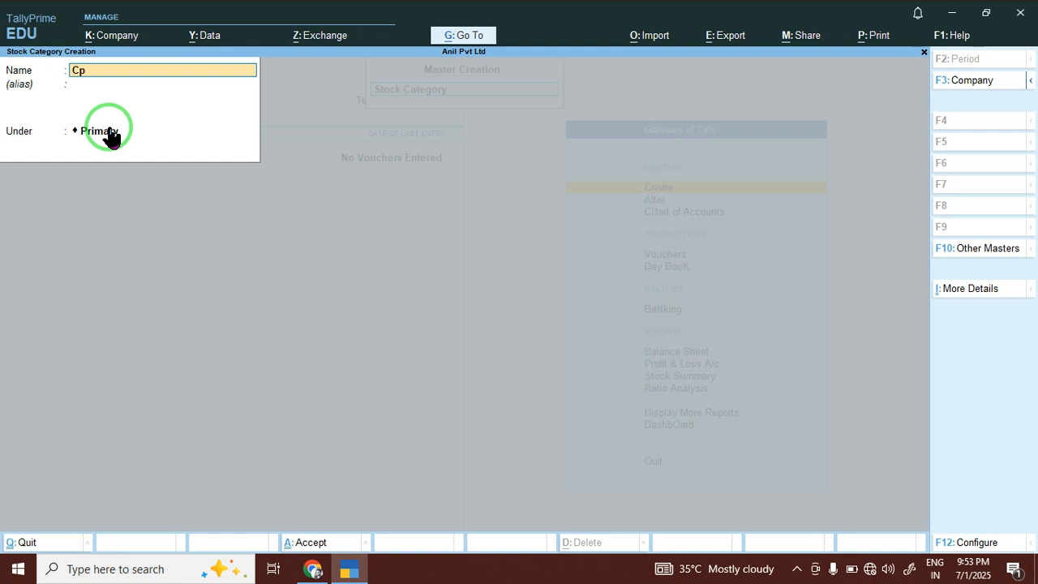
pyautogui.click(111, 138)
pyautogui.press('BackSpace')
pyautogui.press('BackSpace')
pyautogui.press('BackSpace')
pyautogui.press('Escape')
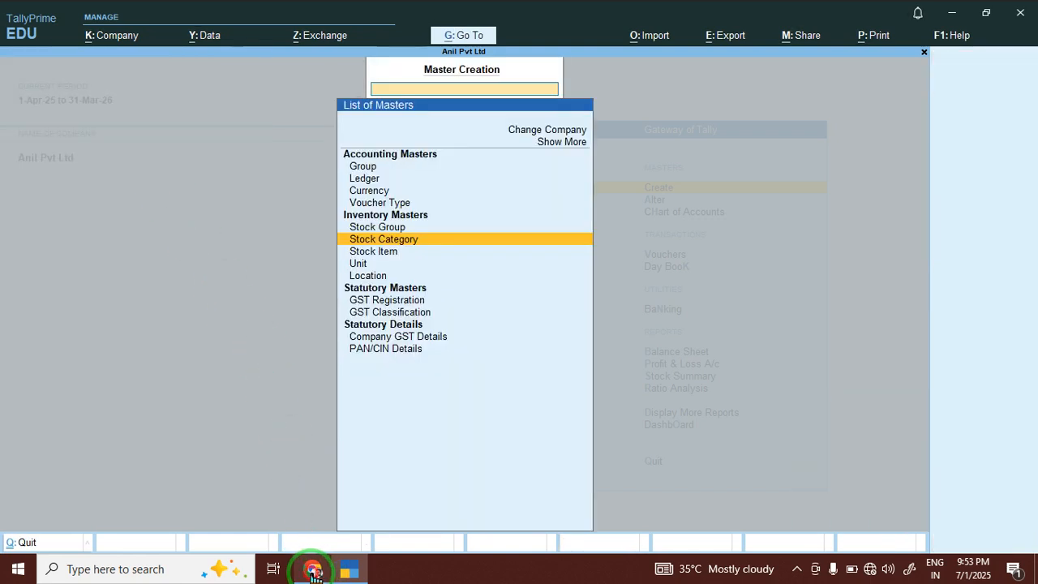
pyautogui.click(313, 571)
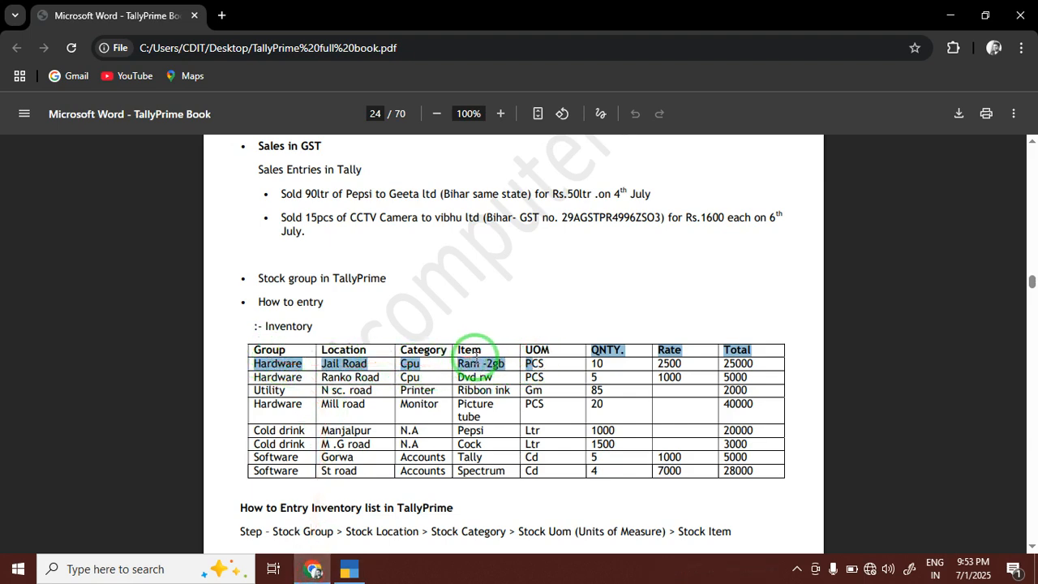
pyautogui.click(349, 570)
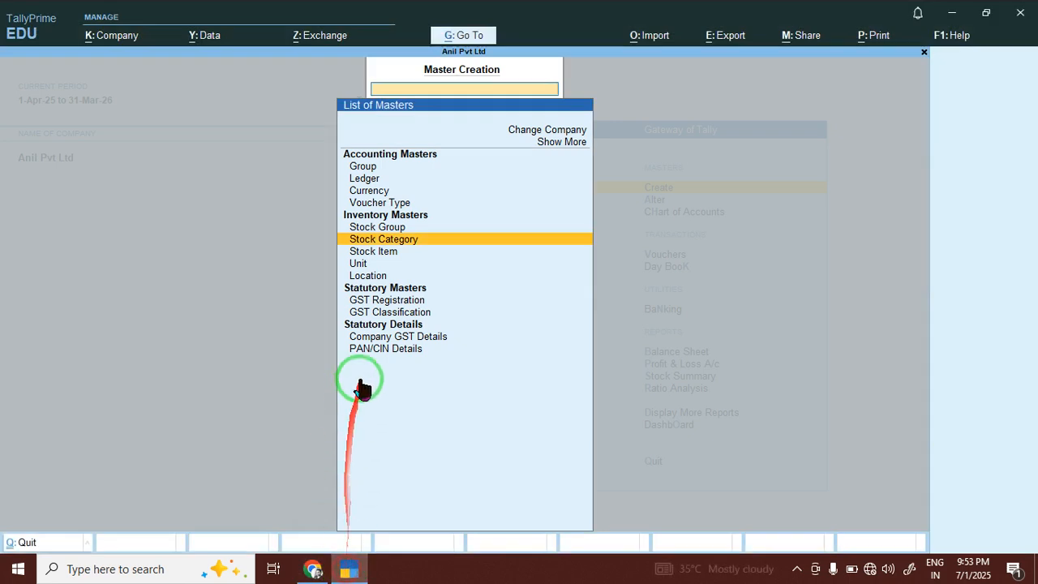
# Start stock item RAM 2GB under Hardware, category Cpu, unit pcs.
pyautogui.click(378, 253)
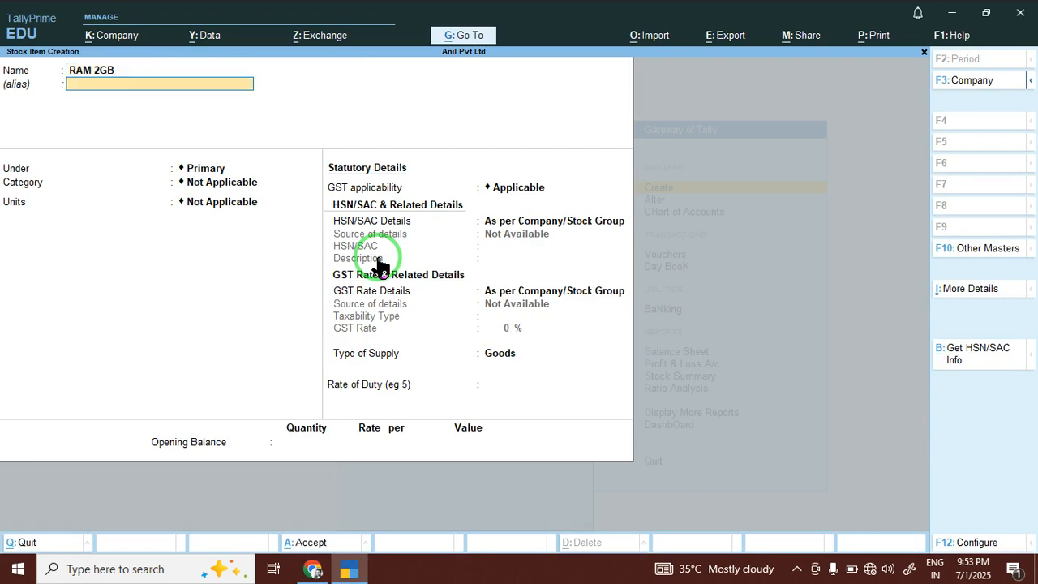
pyautogui.press('Return')
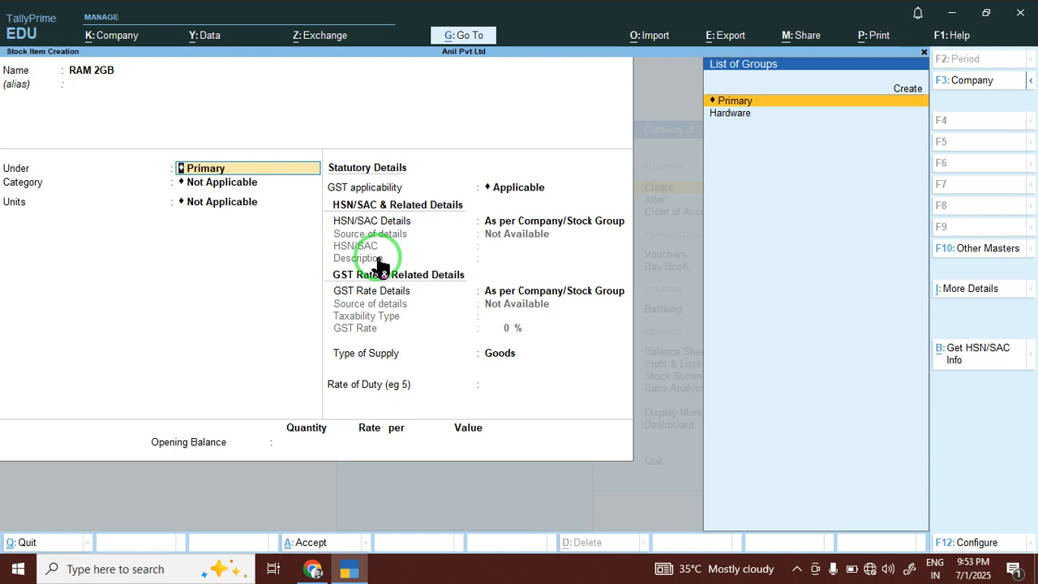
pyautogui.press('Down')
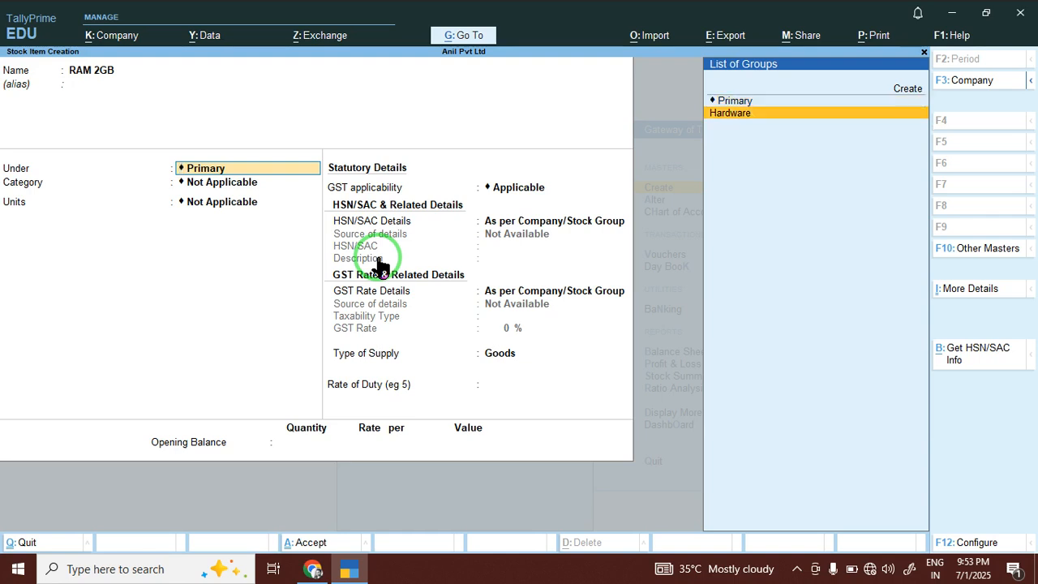
pyautogui.press('Return')
pyautogui.press('Down')
pyautogui.press('Down')
pyautogui.press('Up')
pyautogui.press('Return')
pyautogui.press('Down')
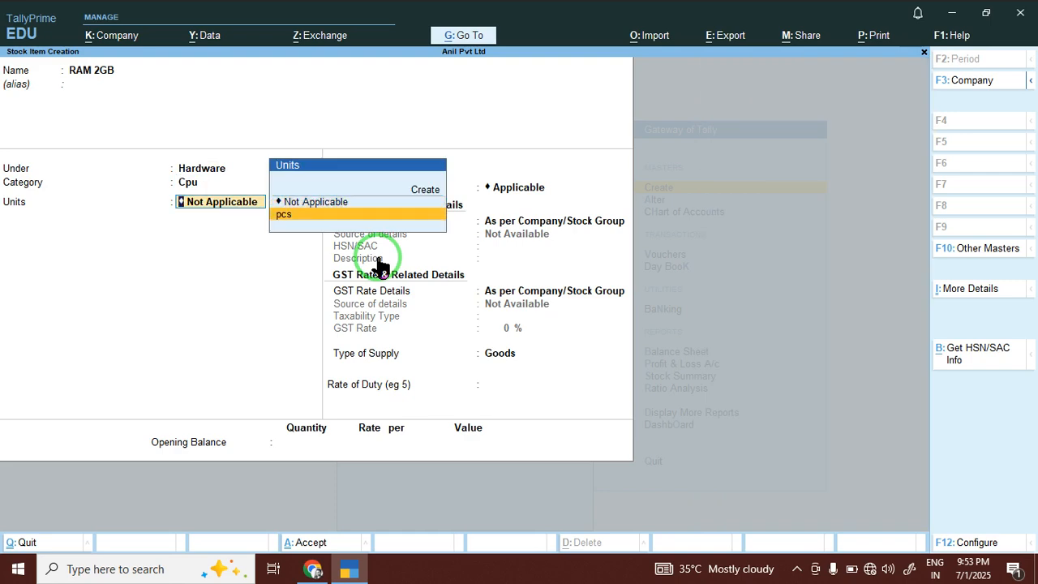
pyautogui.press('Return')
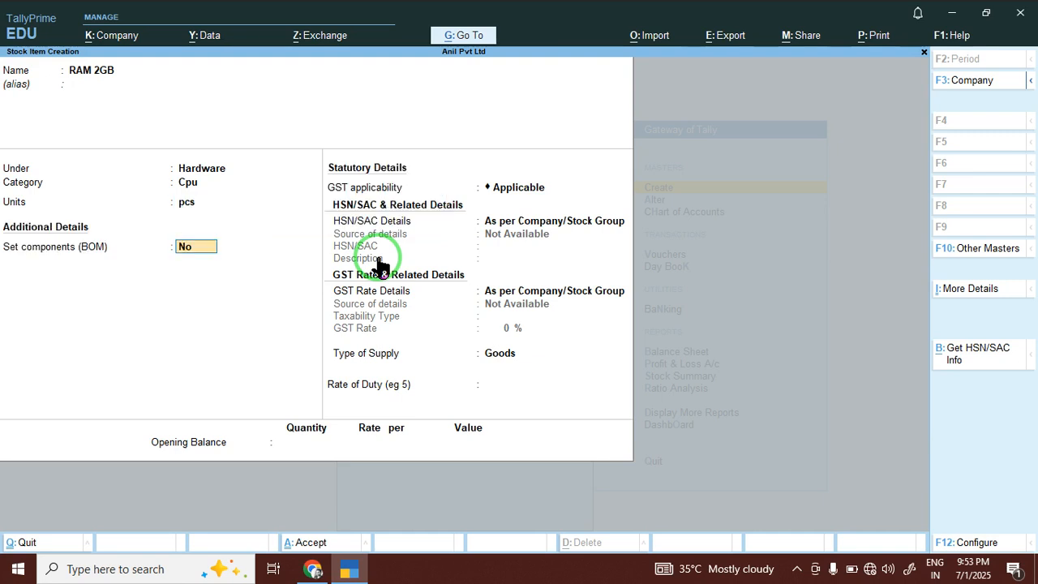
pyautogui.press('Return')
pyautogui.press('Return')
pyautogui.press('Return')
pyautogui.press('Return')
pyautogui.press('Return')
pyautogui.press('Return')
pyautogui.press('Return')
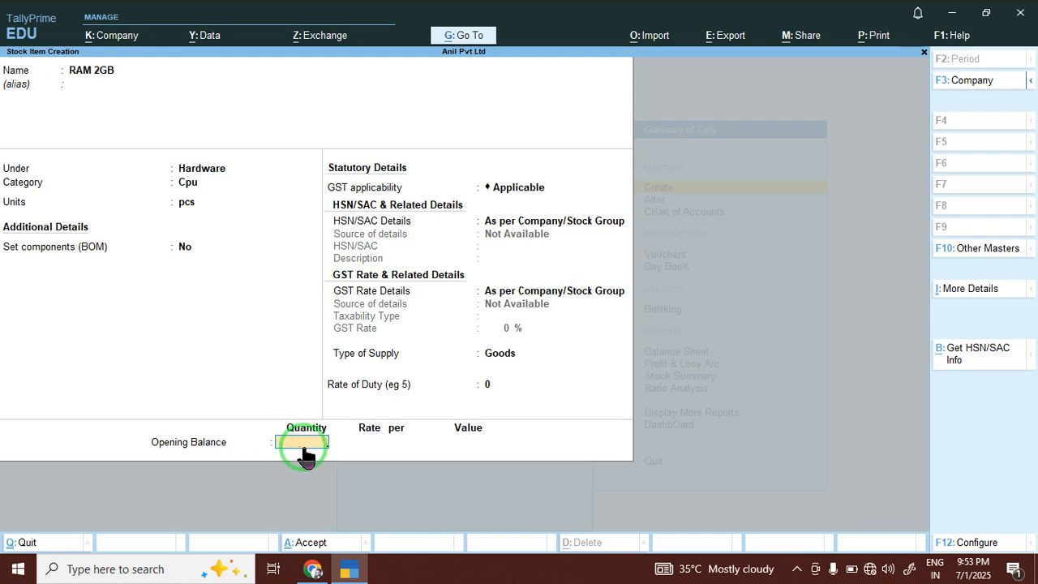
pyautogui.click(500, 303)
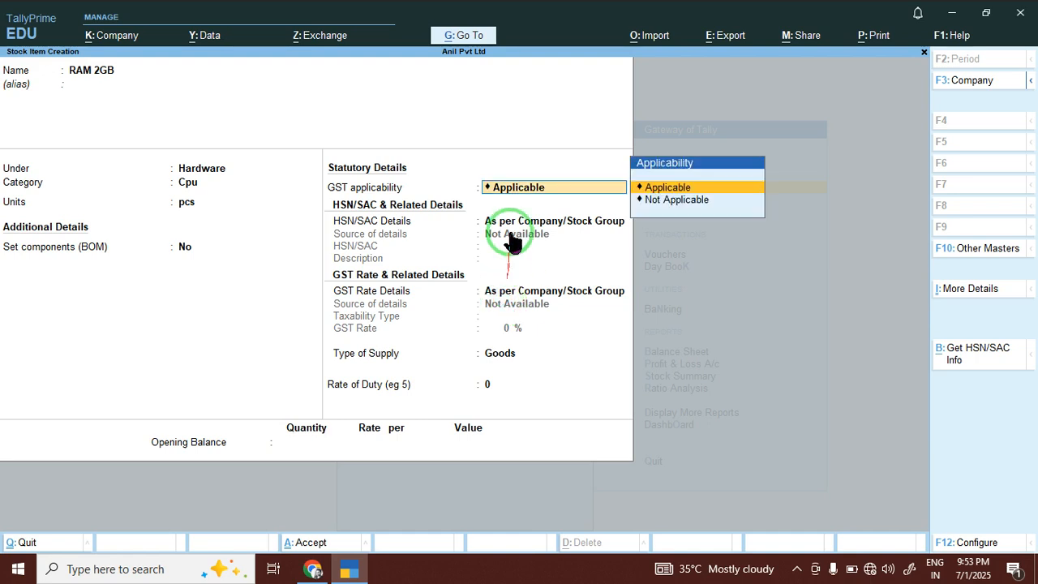
pyautogui.click(317, 444)
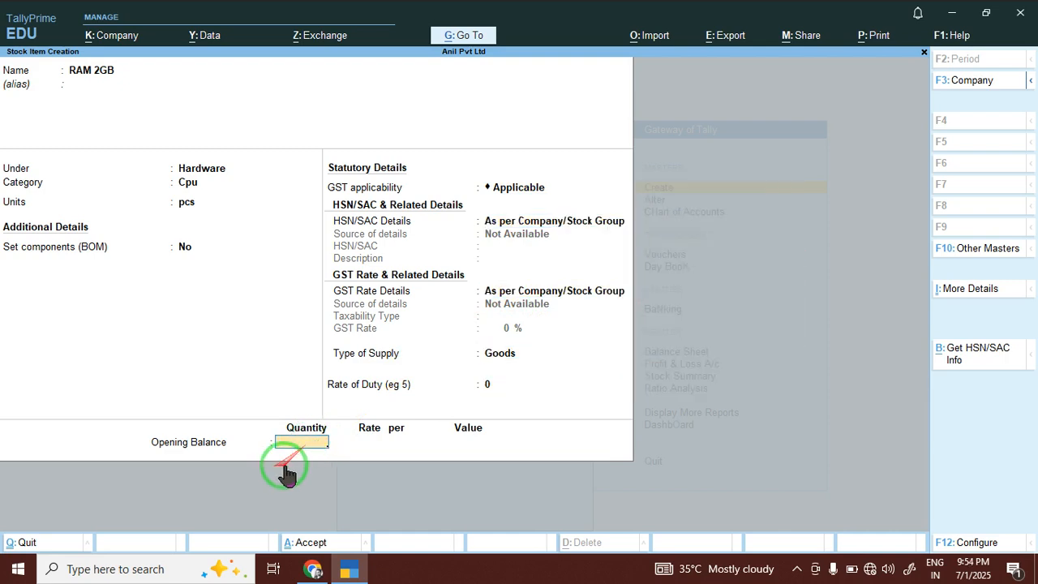
# Enter RAM 2GB's opening balance of 10 pcs at 2500, save it, and close.
pyautogui.click(312, 568)
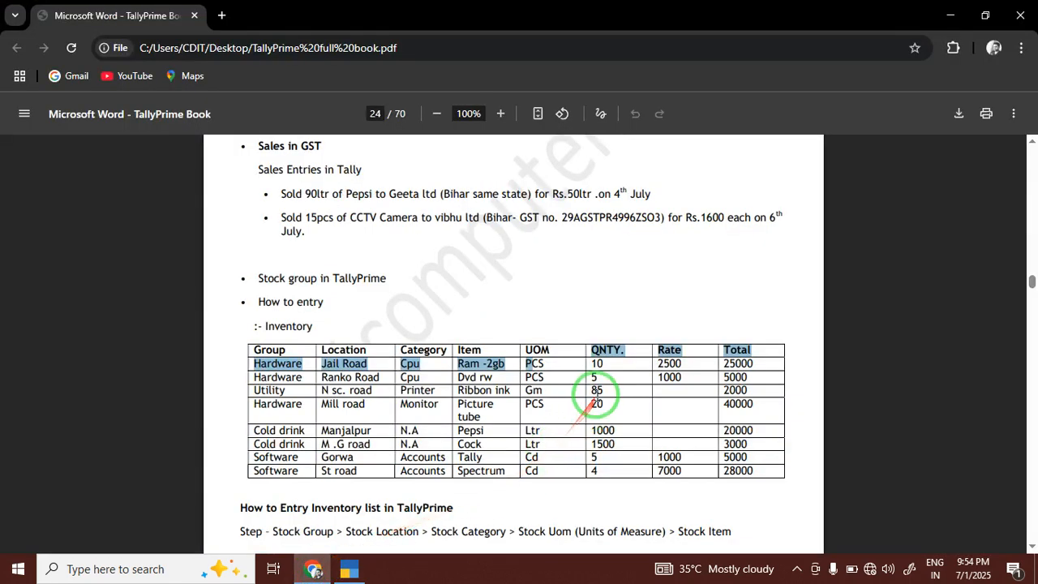
pyautogui.moveTo(596, 365); pyautogui.dragTo(697, 363)
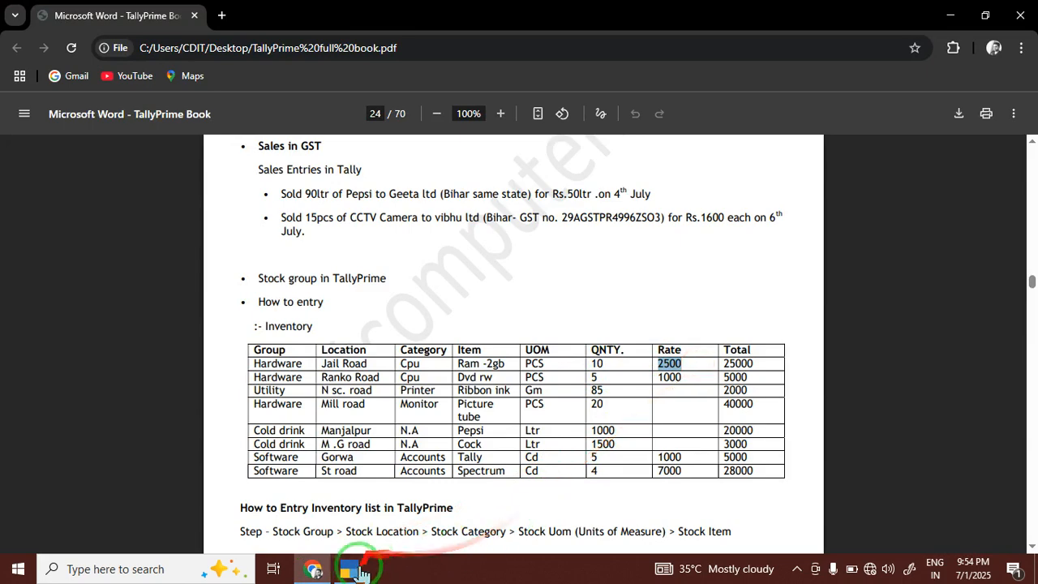
pyautogui.click(364, 567)
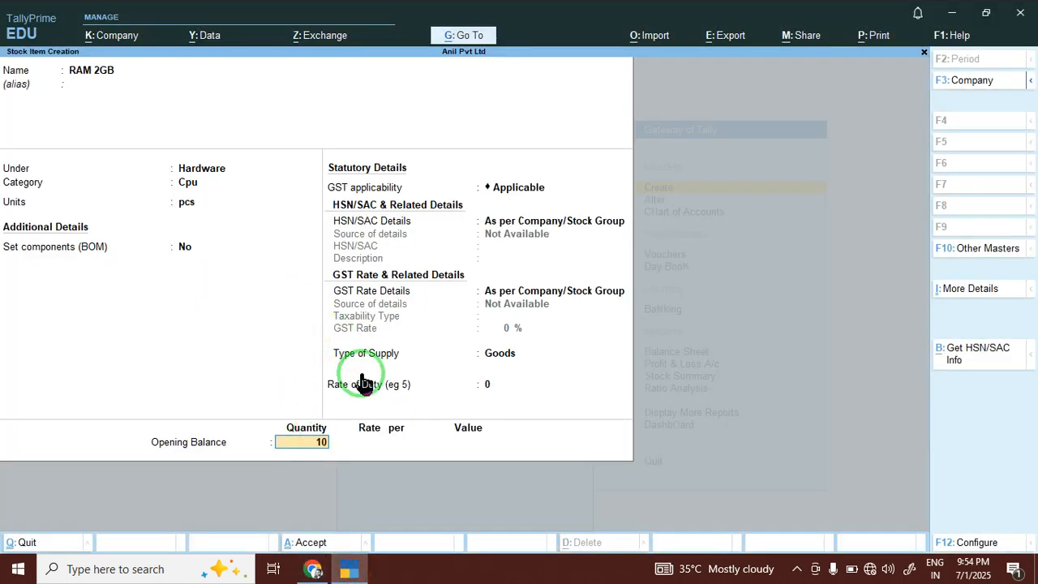
pyautogui.write('10')
pyautogui.press('Return')
pyautogui.write('2500')
pyautogui.press('Return')
pyautogui.press('Return')
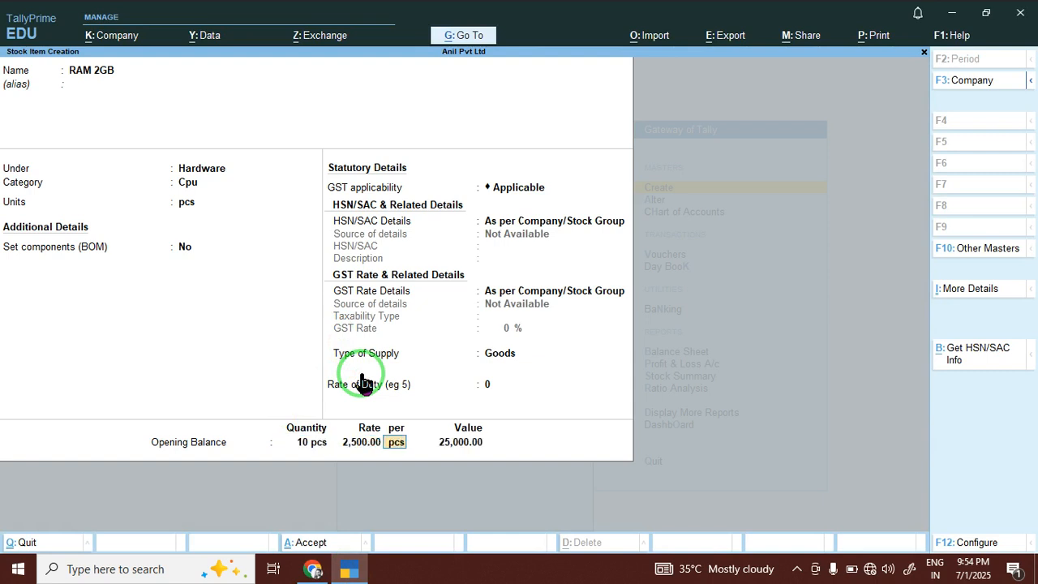
pyautogui.press('Return')
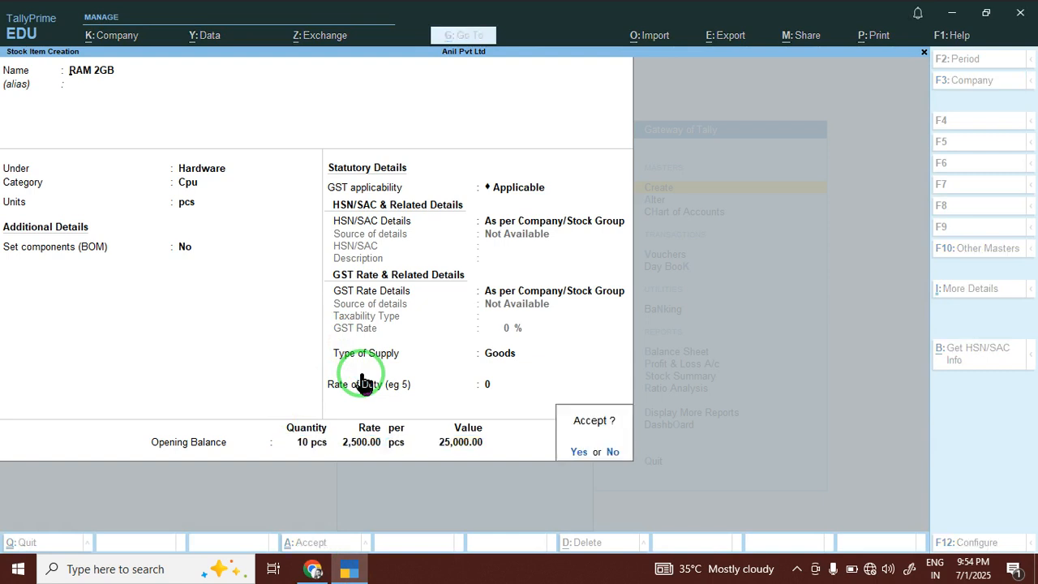
pyautogui.press('Return')
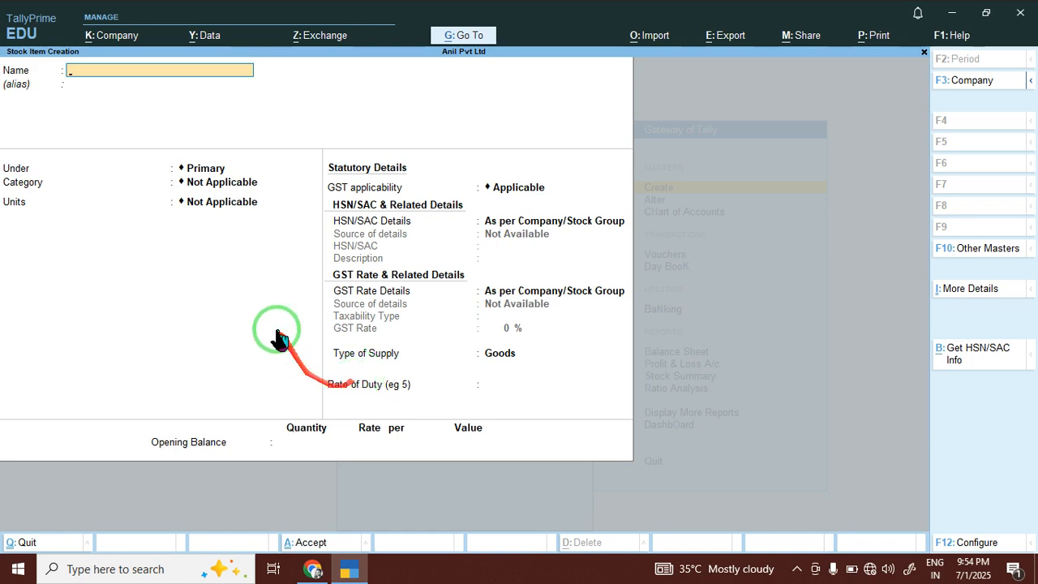
pyautogui.press('Escape')
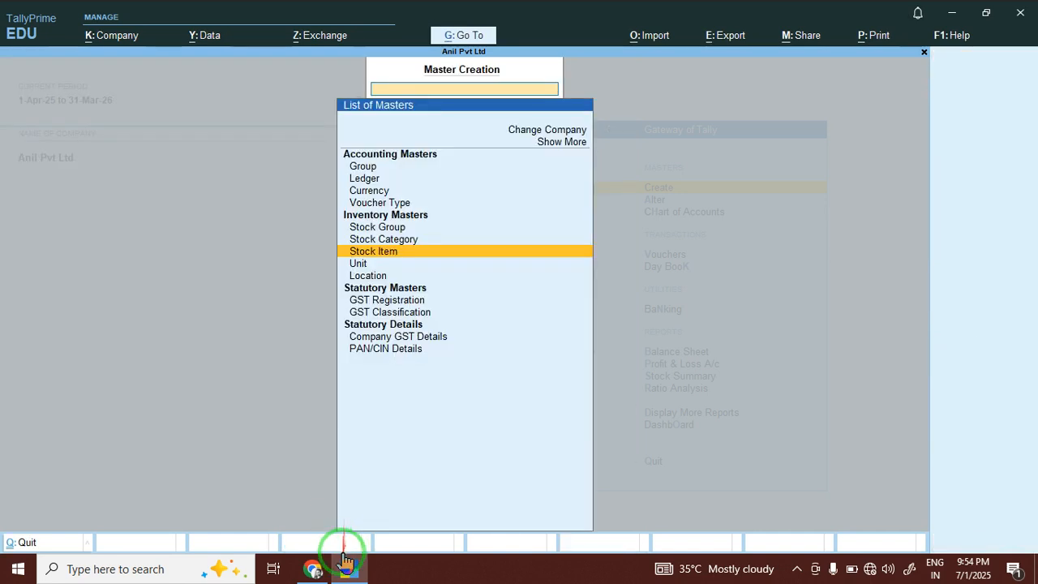
pyautogui.press('Escape')
pyautogui.click(316, 569)
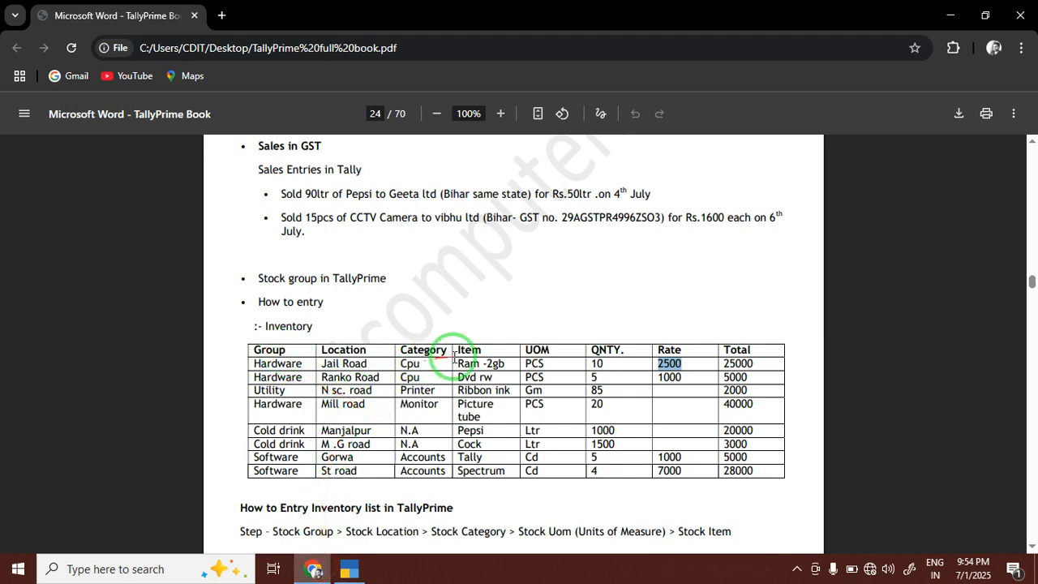
pyautogui.click(252, 364)
pyautogui.moveTo(253, 364); pyautogui.dragTo(758, 364)
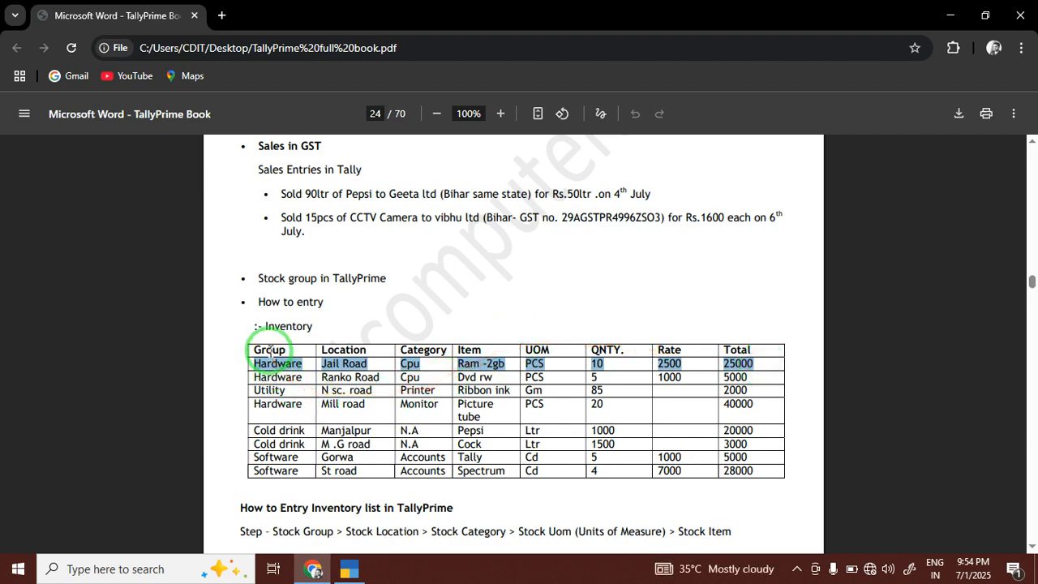
pyautogui.moveTo(254, 377); pyautogui.dragTo(276, 458)
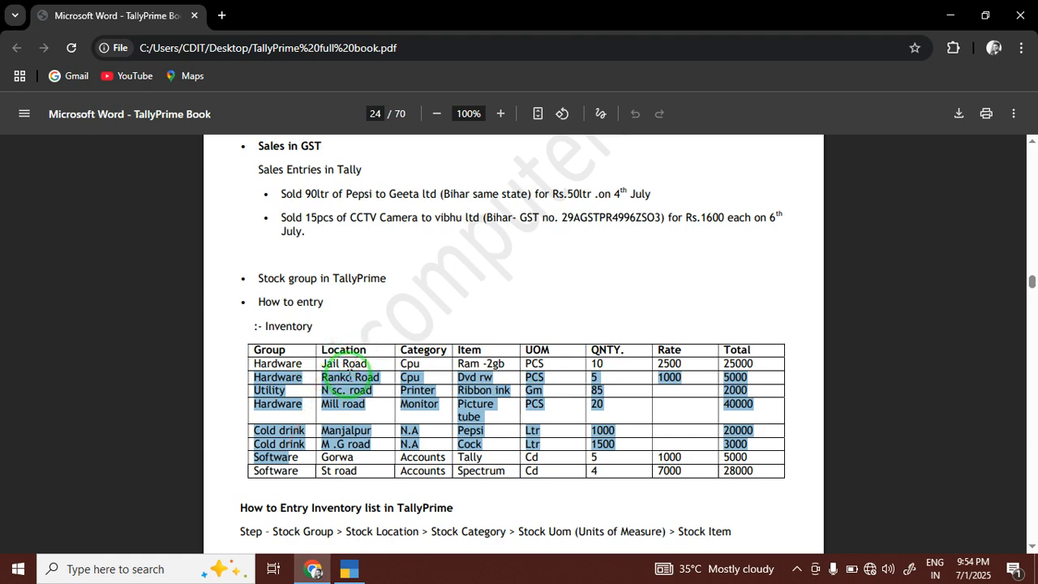
pyautogui.moveTo(321, 363); pyautogui.dragTo(367, 368)
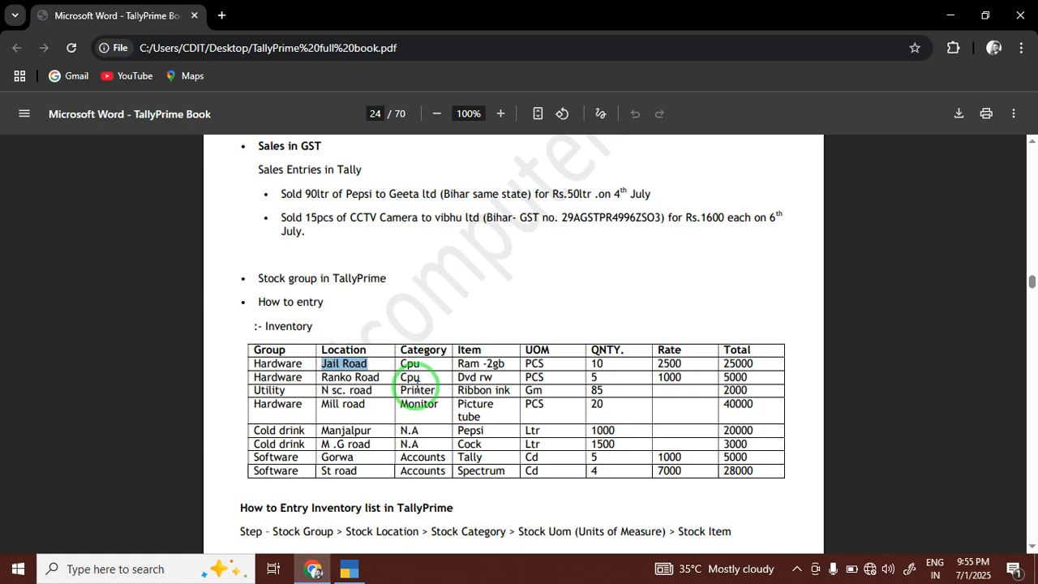
pyautogui.moveTo(422, 365)
pyautogui.mouseDown()
pyautogui.moveTo(389, 361)
pyautogui.moveTo(422, 378)
pyautogui.mouseUp()
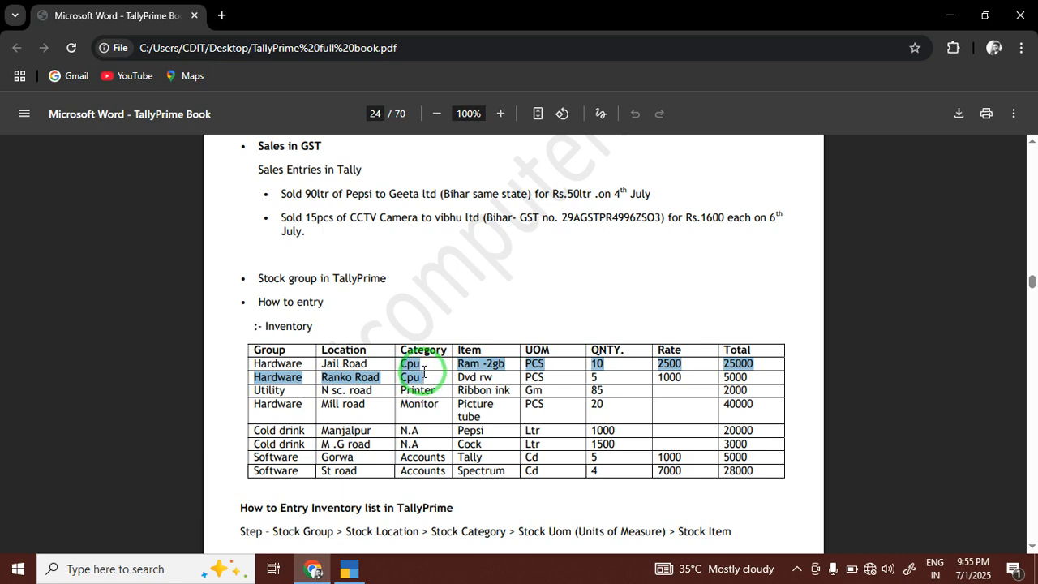
pyautogui.moveTo(421, 445)
pyautogui.mouseDown()
pyautogui.moveTo(400, 443)
pyautogui.moveTo(397, 428)
pyautogui.mouseUp()
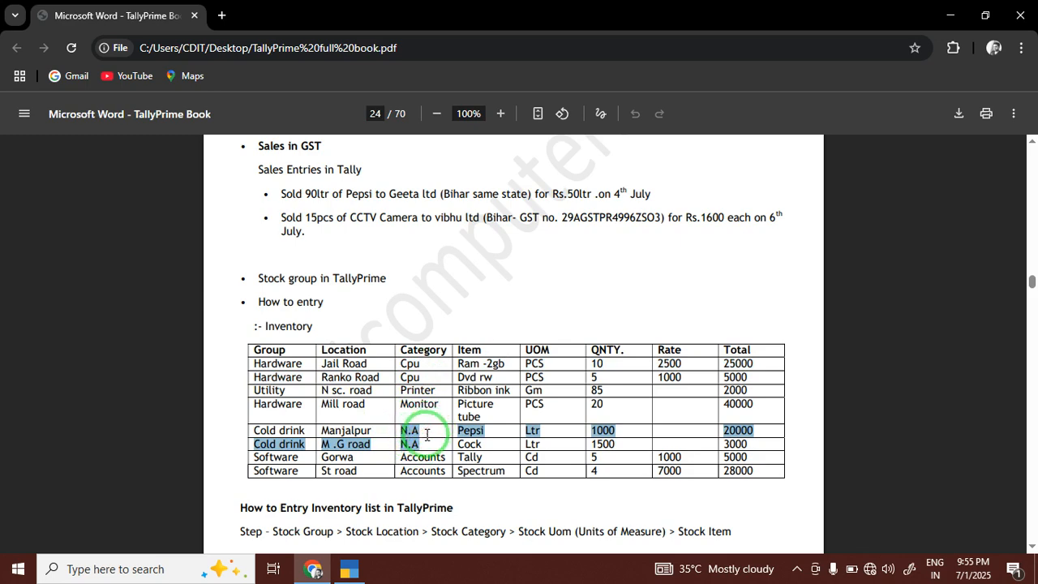
pyautogui.moveTo(416, 470); pyautogui.dragTo(408, 456)
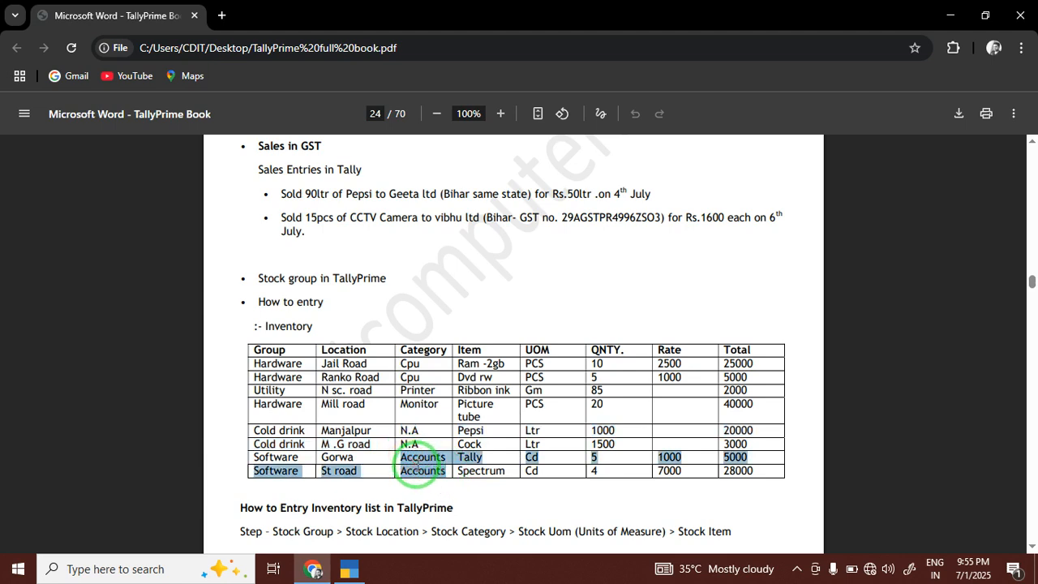
pyautogui.click(417, 409)
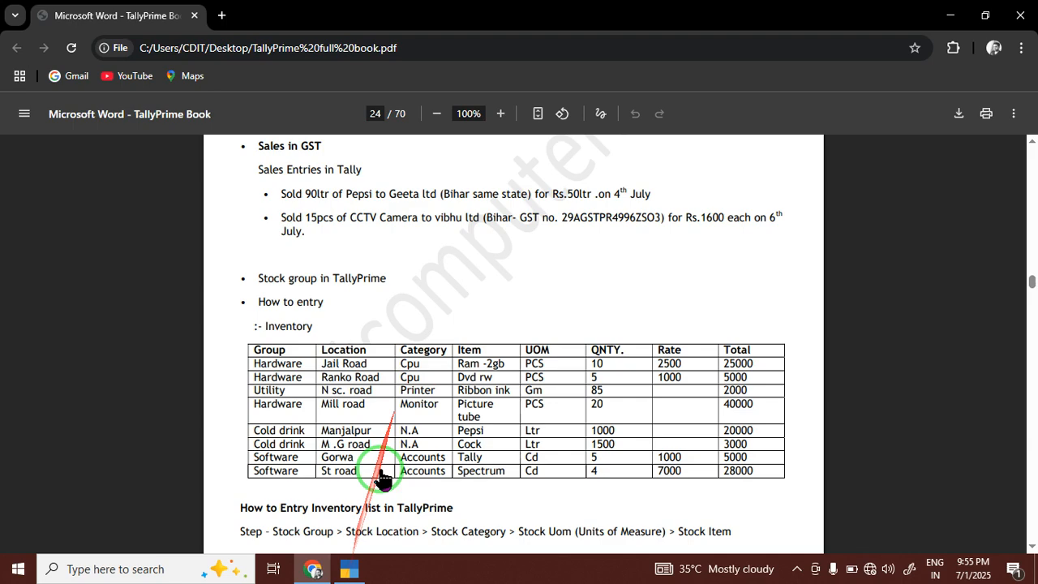
pyautogui.click(349, 568)
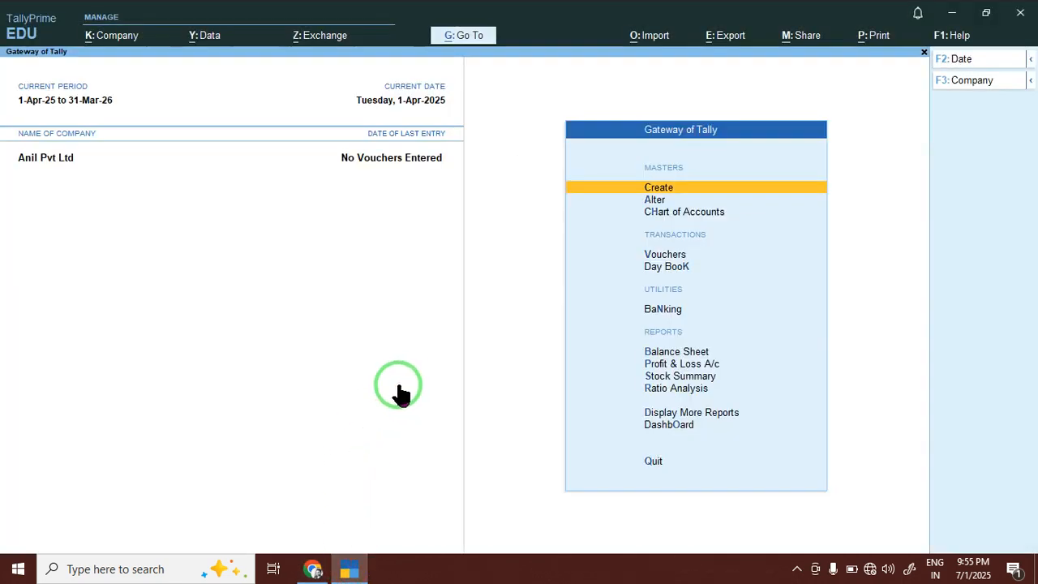
pyautogui.press('Return')
pyautogui.press('Down')
pyautogui.press('Down')
pyautogui.press('Down')
pyautogui.press('Down')
pyautogui.press('Down')
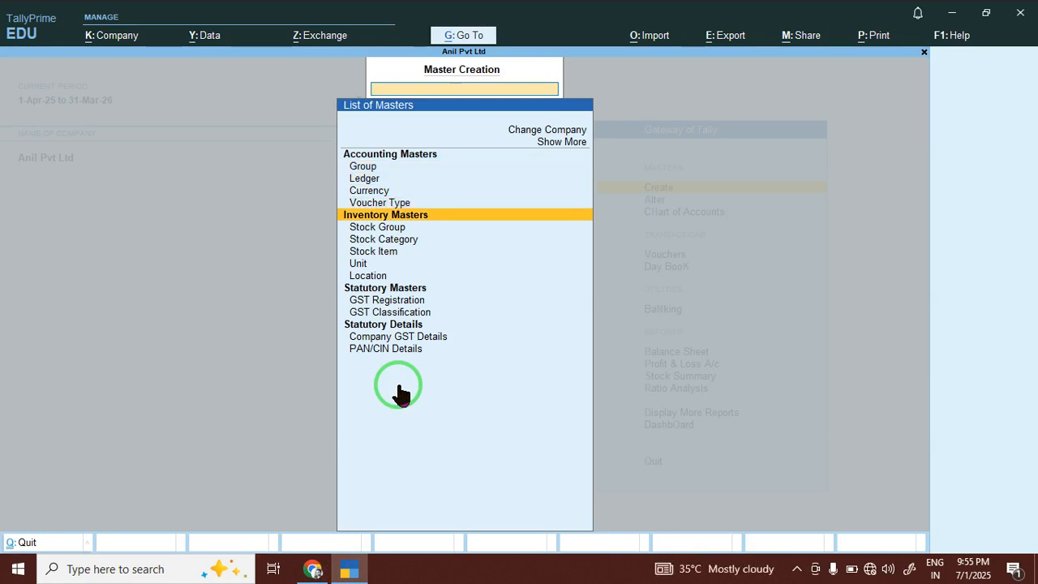
# Create stock item MOUSE under Hardware, category Not Applicable, opening 50 pcs at 340.
pyautogui.press('Down')
pyautogui.press('Return')
pyautogui.write('MOUSE')
pyautogui.press('Return')
pyautogui.press('Down')
pyautogui.press('Return')
pyautogui.press('Return')
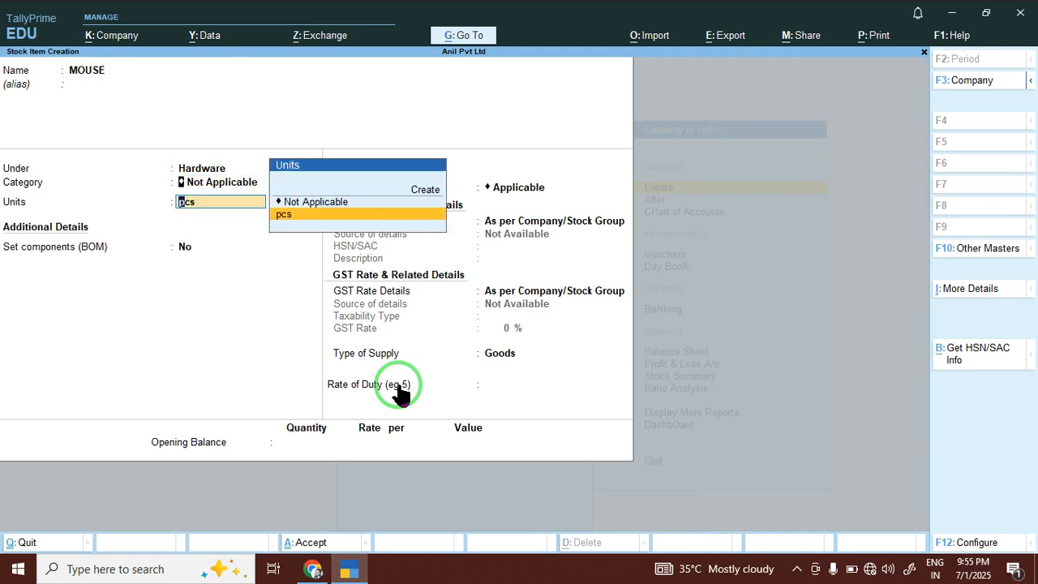
pyautogui.press('BackSpace')
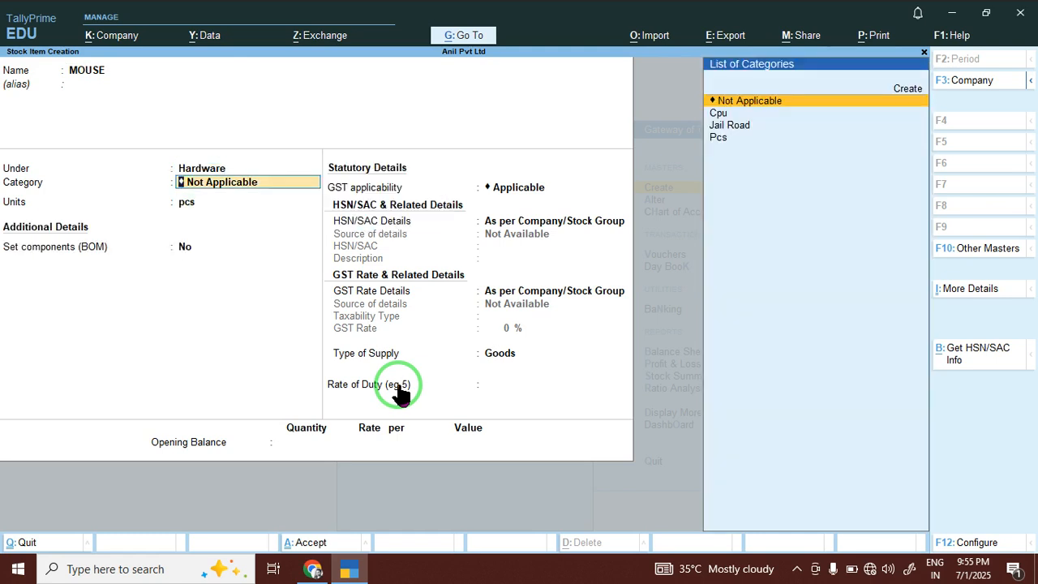
pyautogui.press('Return')
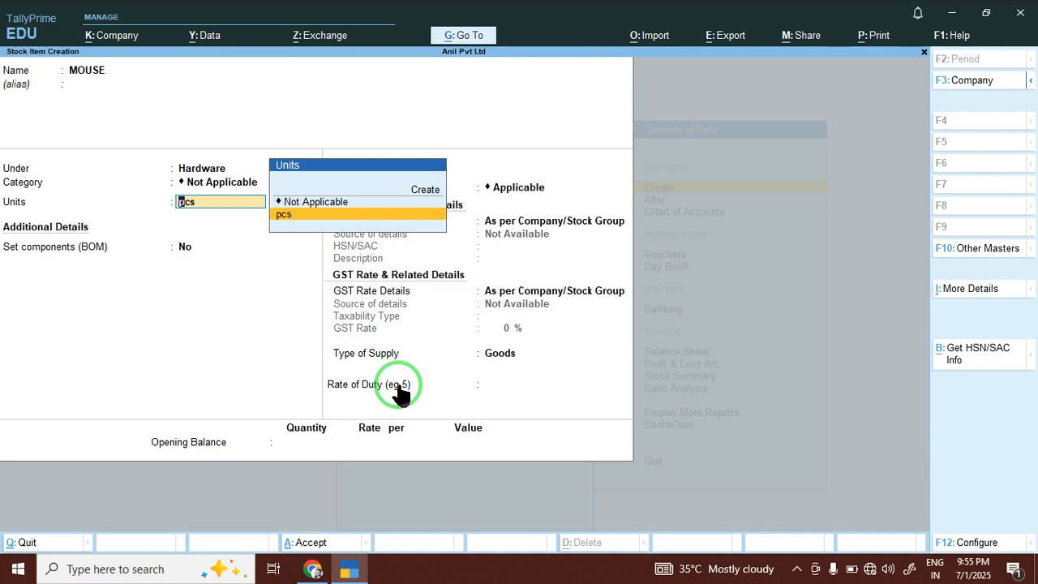
pyautogui.press('Return')
pyautogui.press('Return')
pyautogui.press('Return')
pyautogui.press('Return')
pyautogui.press('Return')
pyautogui.press('Return')
pyautogui.press('Return')
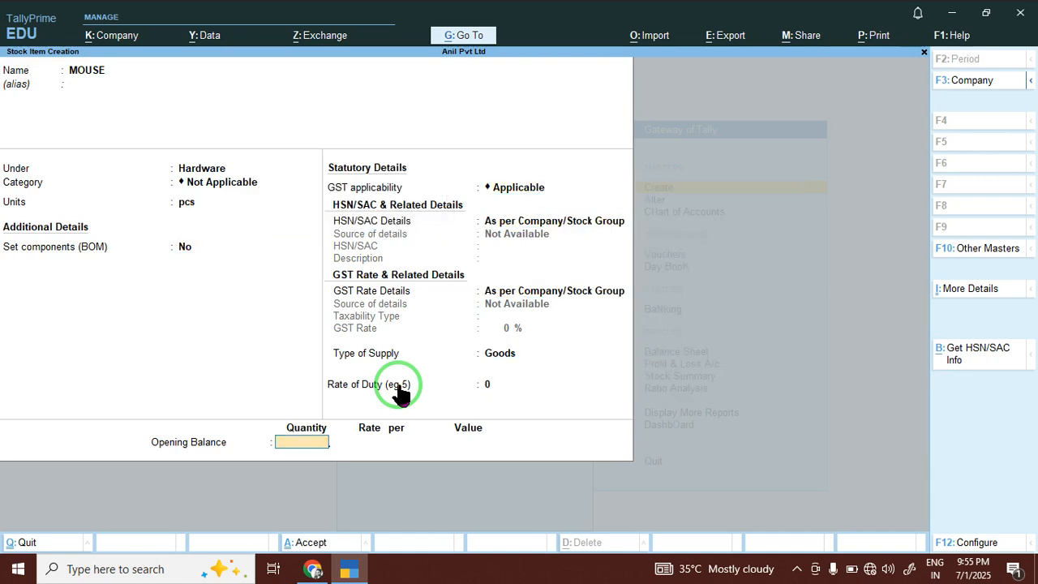
pyautogui.press('Return')
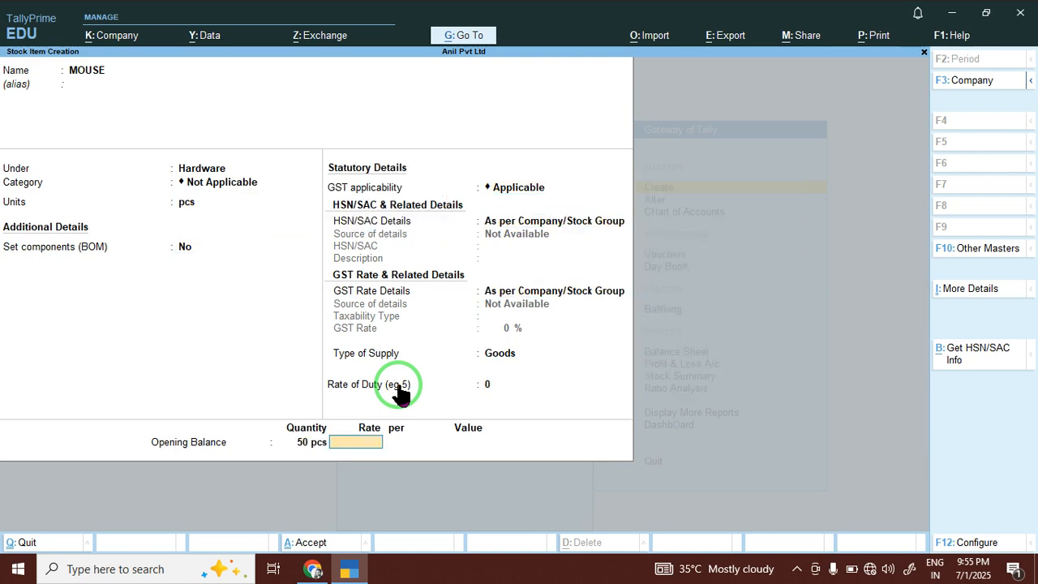
pyautogui.write('340')
pyautogui.press('Return')
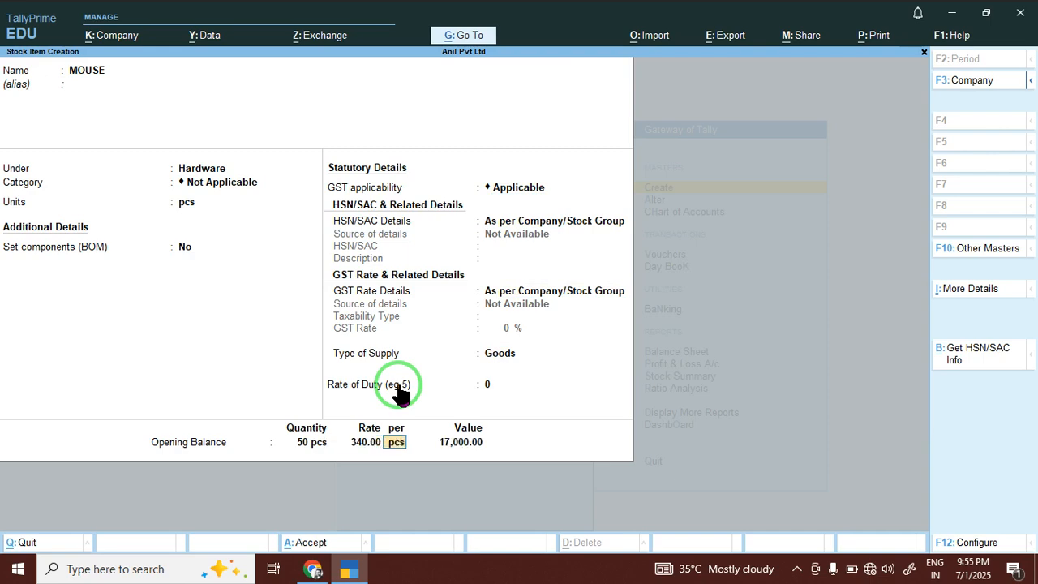
pyautogui.press('Return')
# Create stock item KEYBOARD under Hardware with opening 400 pcs at 2,584, worth 10,33,600.
pyautogui.press('Return')
pyautogui.press('Return')
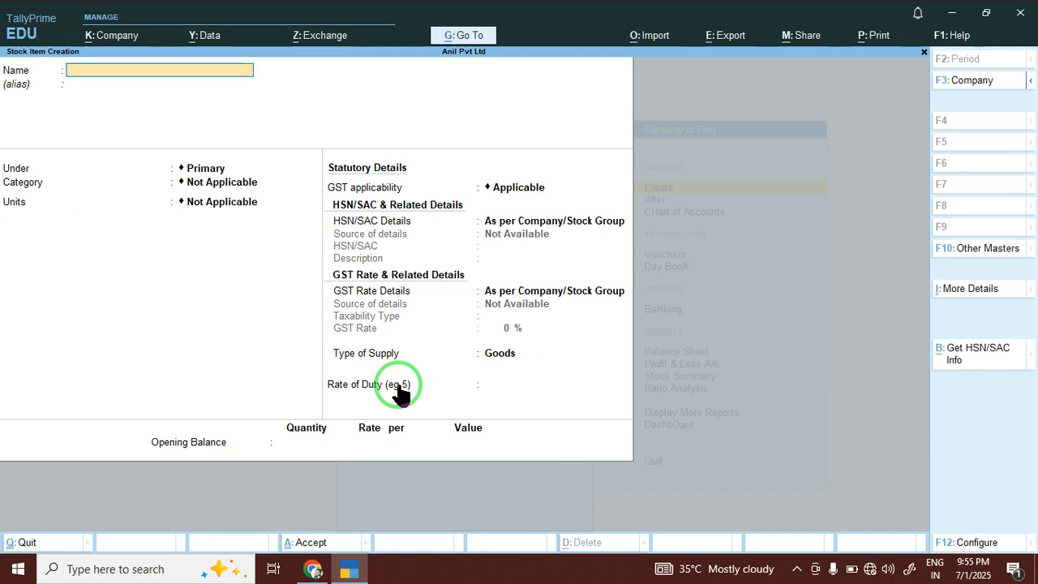
pyautogui.write('KEYBOARD')
pyautogui.press('Return')
pyautogui.press('Down')
pyautogui.press('Return')
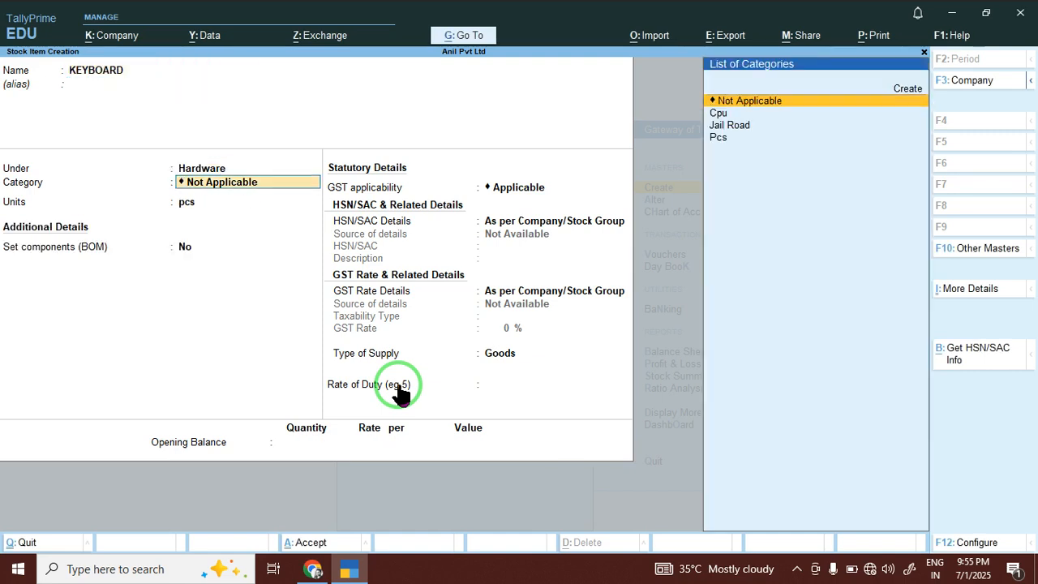
pyautogui.press('Return')
pyautogui.press('Return')
pyautogui.press('Return')
pyautogui.press('Return')
pyautogui.press('Return')
pyautogui.press('Return')
pyautogui.press('Return')
pyautogui.press('Return')
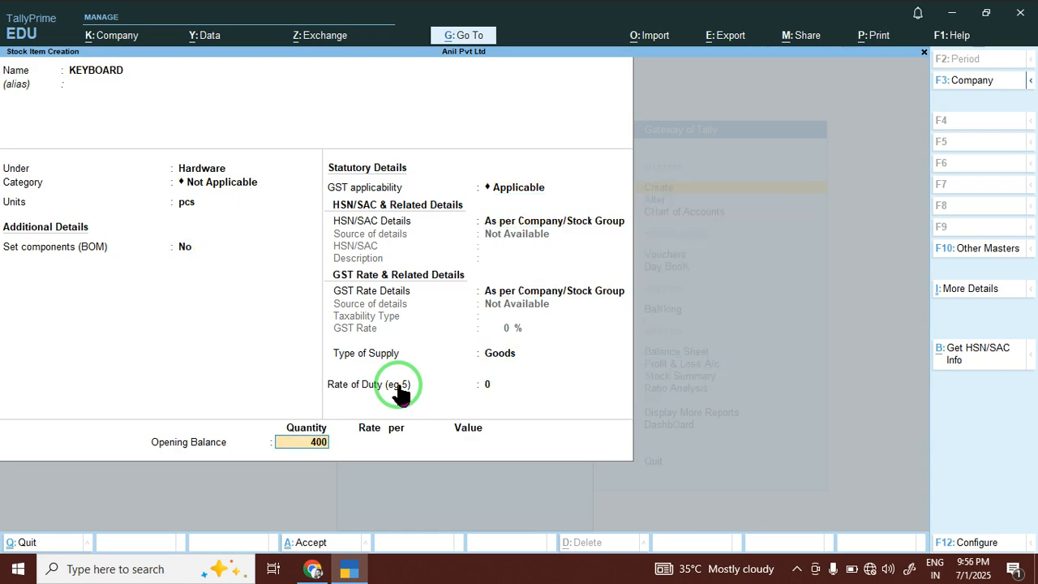
pyautogui.press('Return')
pyautogui.write('2,584')
pyautogui.press('Return')
pyautogui.press('Return')
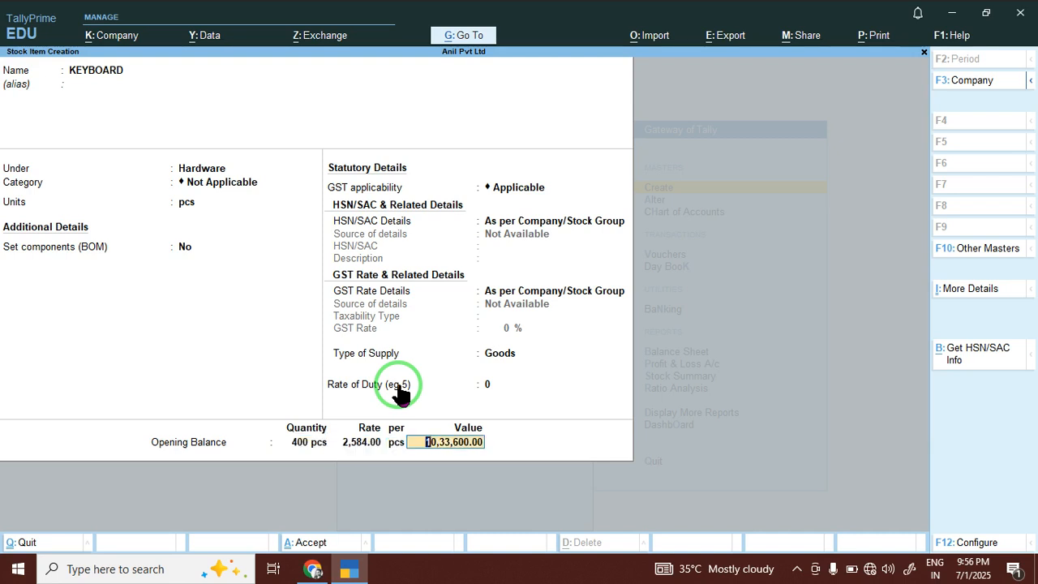
pyautogui.press('Return')
pyautogui.press('Return')
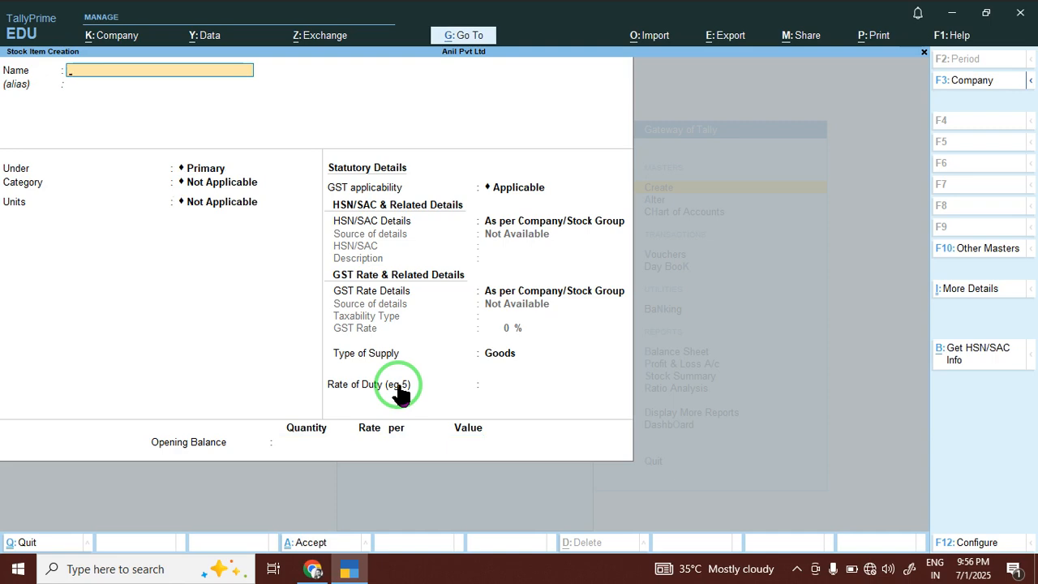
pyautogui.write('PRINTER')
# Create stock item PRINTER under Hardware with opening 2,584 pcs at 36,985.
pyautogui.press('Return')
pyautogui.press('Return')
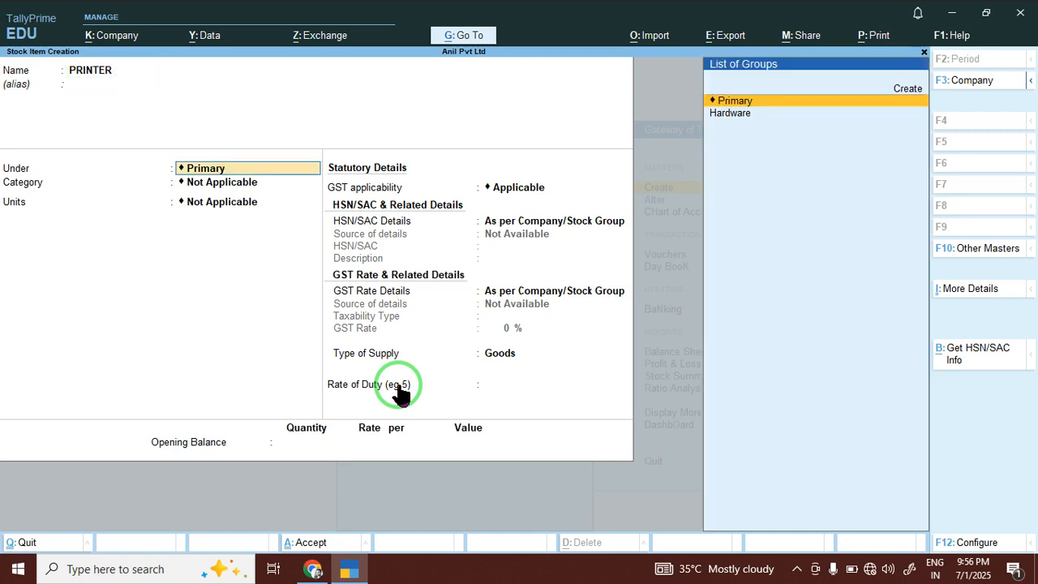
pyautogui.press('Down')
pyautogui.press('Return')
pyautogui.press('Return')
pyautogui.press('Return')
pyautogui.press('Return')
pyautogui.press('Return')
pyautogui.press('Return')
pyautogui.press('Return')
pyautogui.press('Return')
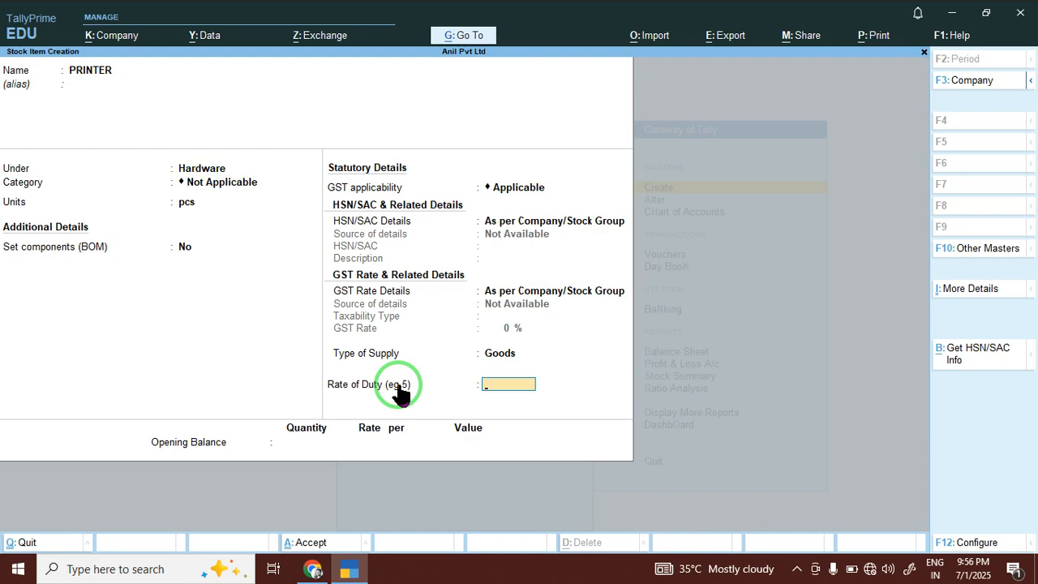
pyautogui.press('Return')
pyautogui.write('2,584 pcs')
pyautogui.press('Return')
pyautogui.press('Return')
pyautogui.press('BackSpace')
pyautogui.write('36,985')
pyautogui.press('Return')
pyautogui.press('Return')
pyautogui.press('Return')
pyautogui.press('Return')
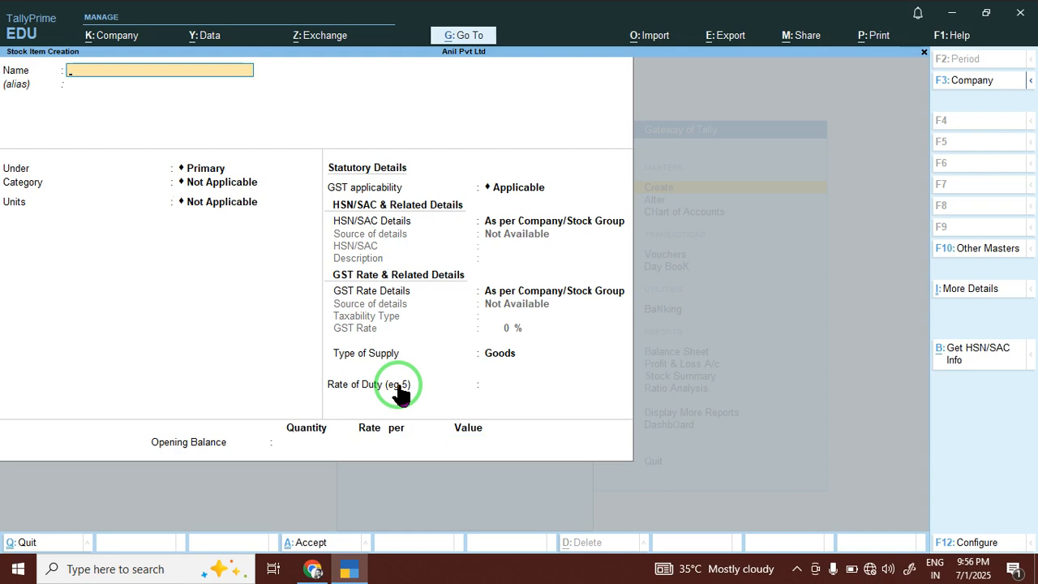
pyautogui.press('Escape')
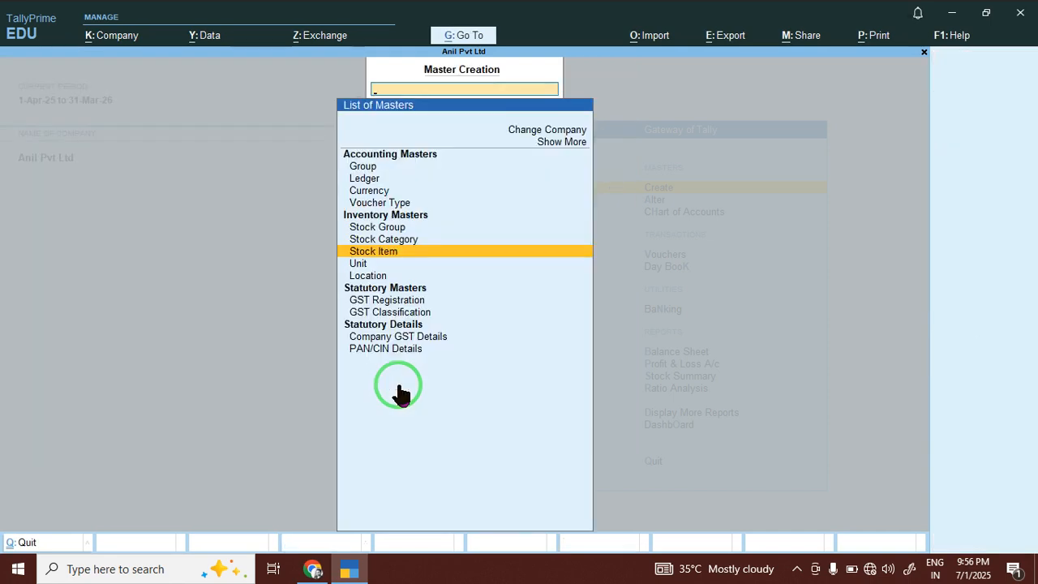
pyautogui.press('Escape')
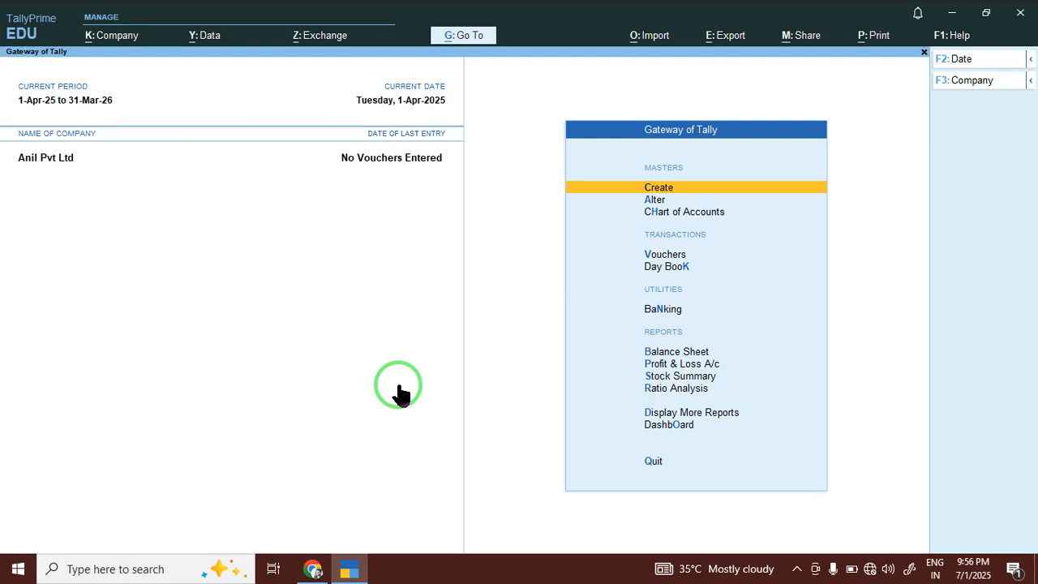
# Create the STATE BANK OF INDIA ledger under Bank Accounts with a 50,000 Dr opening balance.
pyautogui.press('Return')
pyautogui.press('Down')
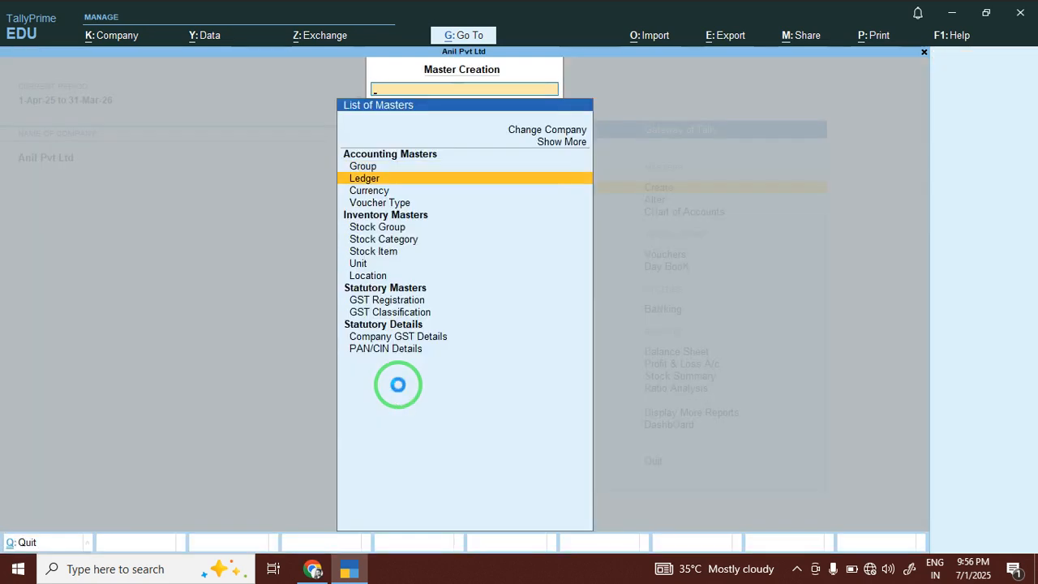
pyautogui.press('Return')
pyautogui.write('SALES')
pyautogui.press('BackSpace')
pyautogui.press('BackSpace')
pyautogui.press('BackSpace')
pyautogui.press('BackSpace')
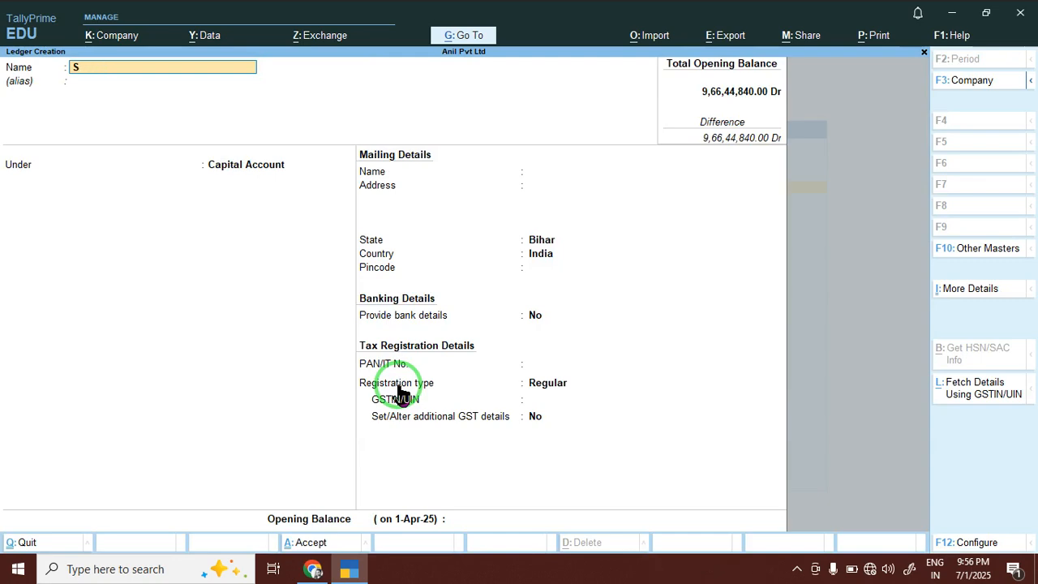
pyautogui.write('TATE B')
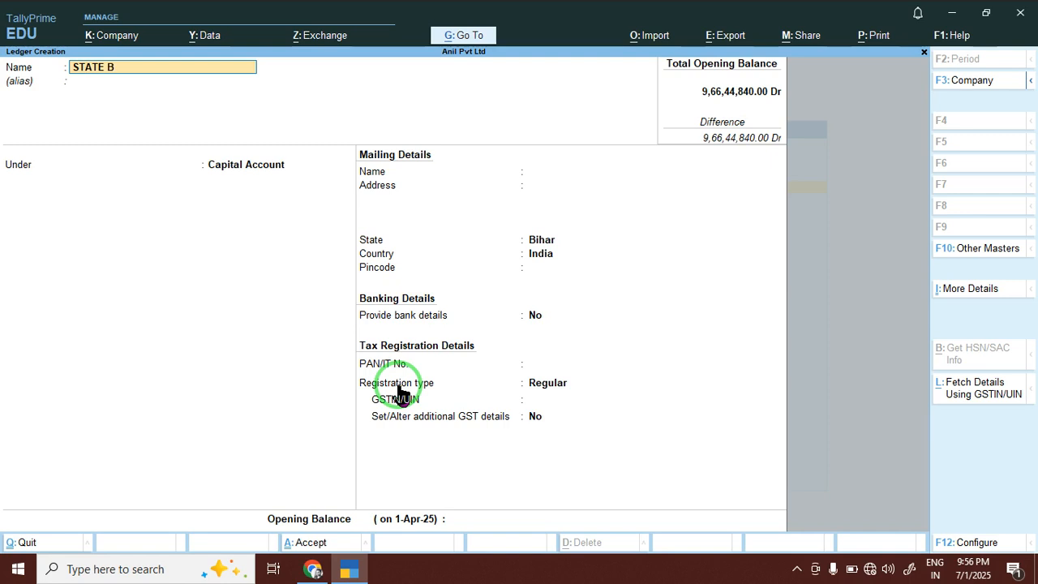
pyautogui.write('ANK OF INDIA')
pyautogui.press('Return')
pyautogui.write('BA')
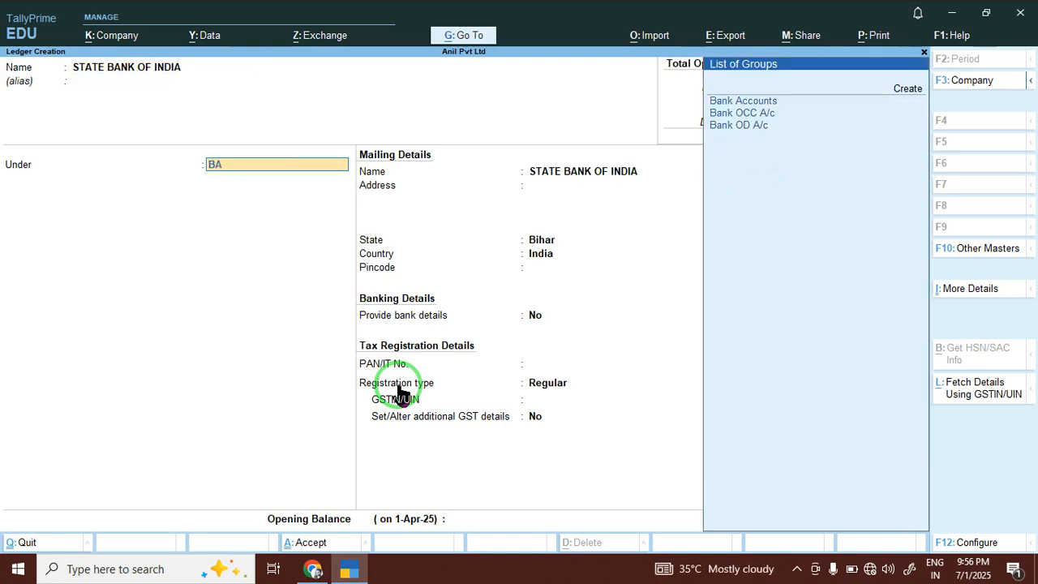
pyautogui.press('Return')
pyautogui.press('Return')
pyautogui.press('Return')
pyautogui.press('Return')
pyautogui.press('Return')
pyautogui.press('Return')
pyautogui.press('Return')
pyautogui.press('Return')
pyautogui.press('Return')
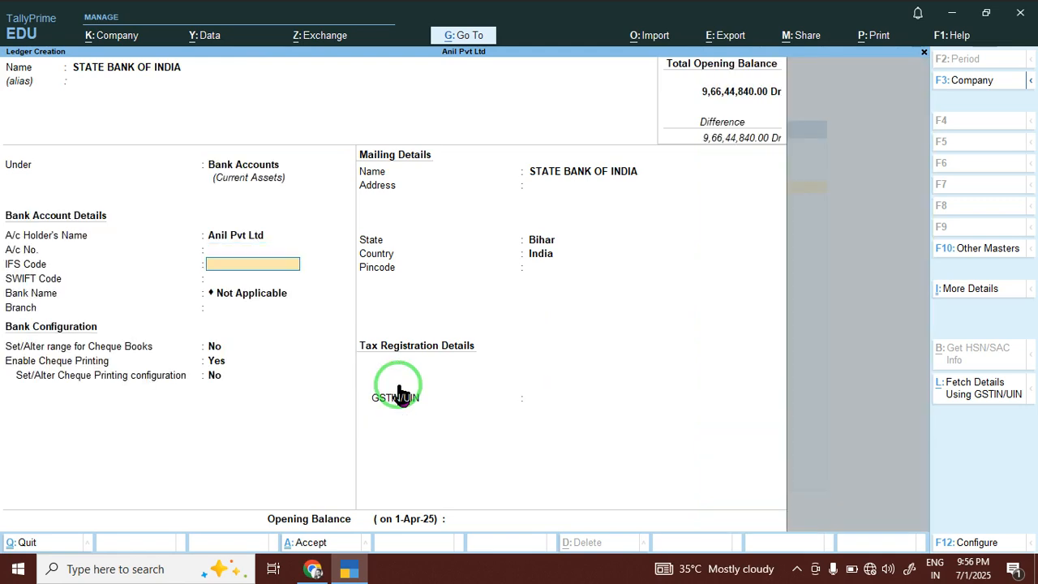
pyautogui.press('Return')
pyautogui.press('Return')
pyautogui.press('Return')
pyautogui.press('Return')
pyautogui.press('Return')
pyautogui.press('Return')
pyautogui.press('Return')
pyautogui.press('Return')
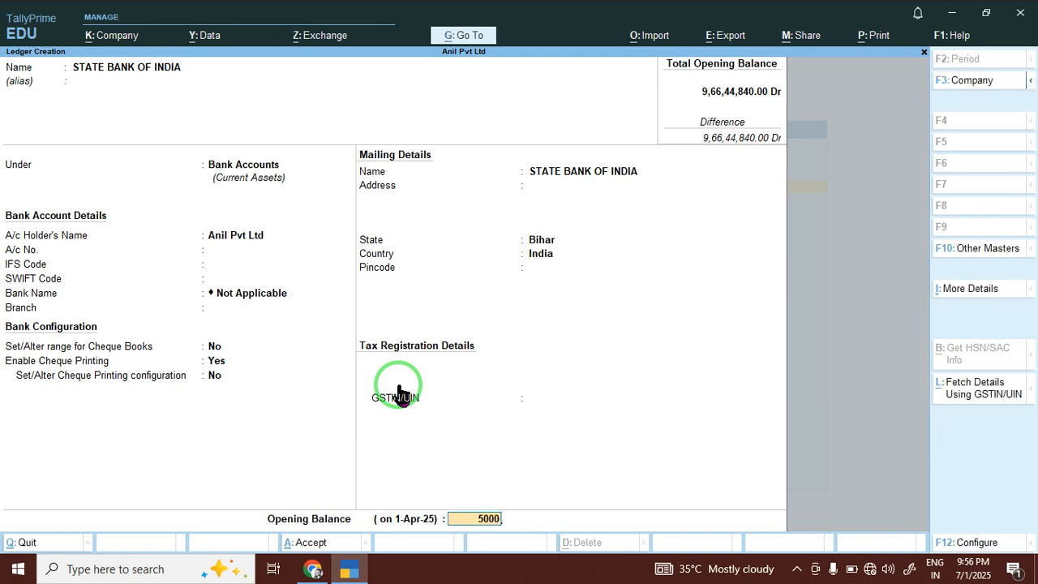
pyautogui.press('Return')
pyautogui.write('50000')
pyautogui.press('Return')
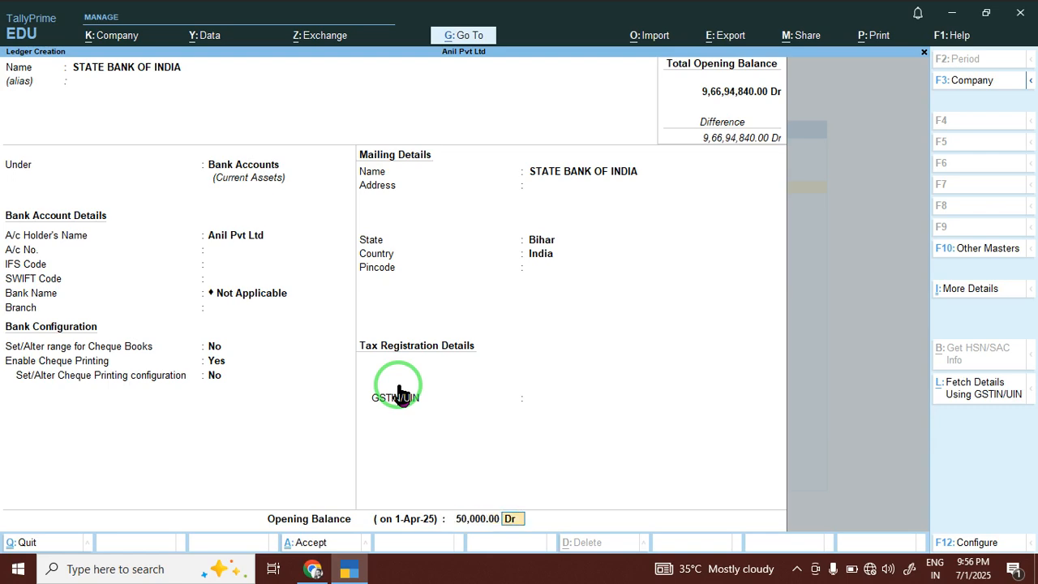
pyautogui.press('Return')
pyautogui.press('Return')
# Create BANK OF INDIA and UCO BANK ledgers under Bank Accounts, UCO BANK opening at 5,00,000 Dr.
pyautogui.write('BAN')
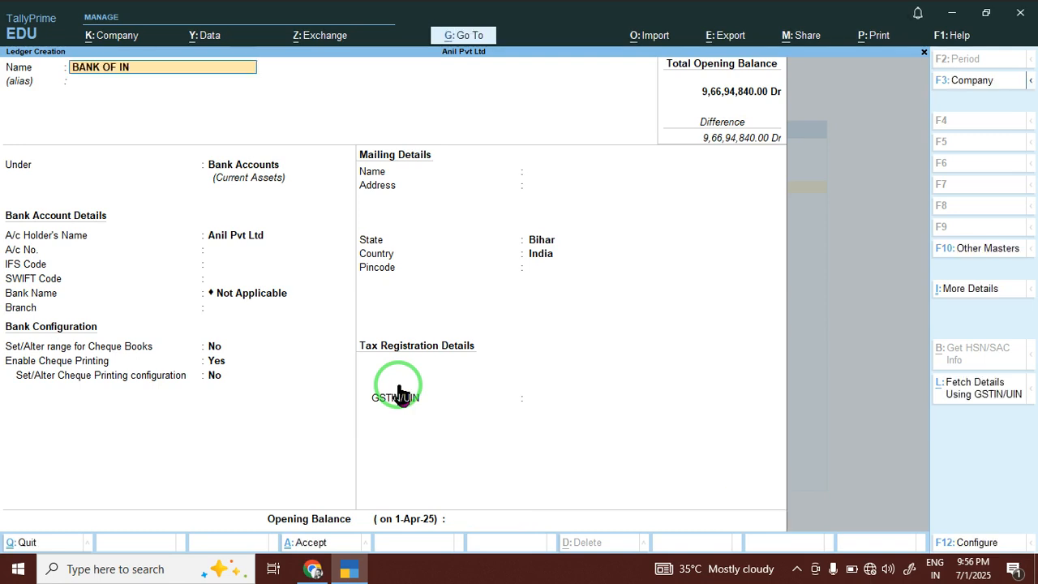
pyautogui.press('Return')
pyautogui.press('Return')
pyautogui.write('BA')
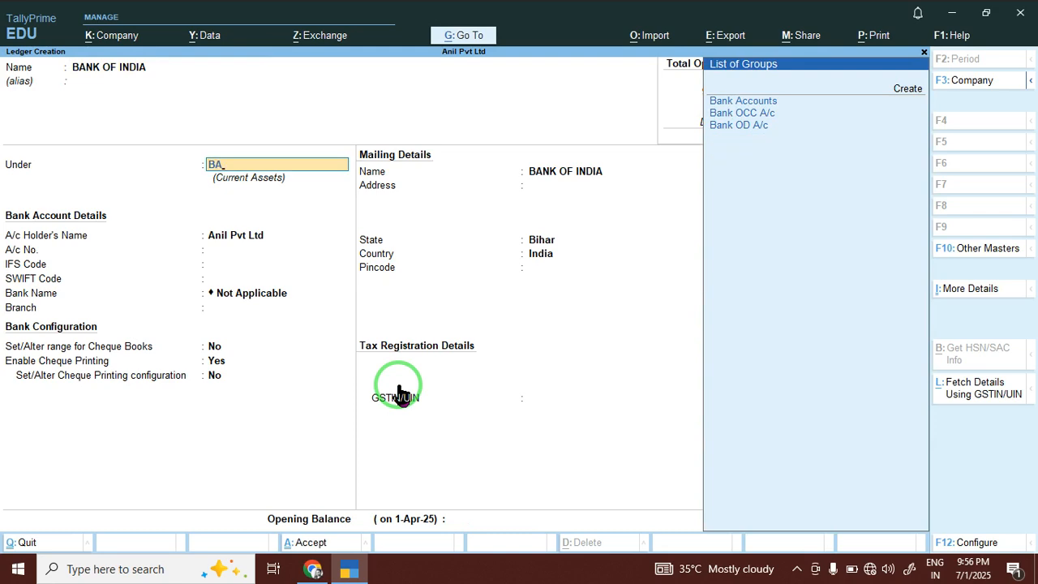
pyautogui.press('Return')
pyautogui.press('Return')
pyautogui.press('Return')
pyautogui.press('Return')
pyautogui.press('Return')
pyautogui.press('Return')
pyautogui.press('Return')
pyautogui.press('Return')
pyautogui.press('Return')
pyautogui.press('Return')
pyautogui.press('Return')
pyautogui.press('Return')
pyautogui.press('Return')
pyautogui.press('Return')
pyautogui.press('Return')
pyautogui.press('Return')
pyautogui.press('Return')
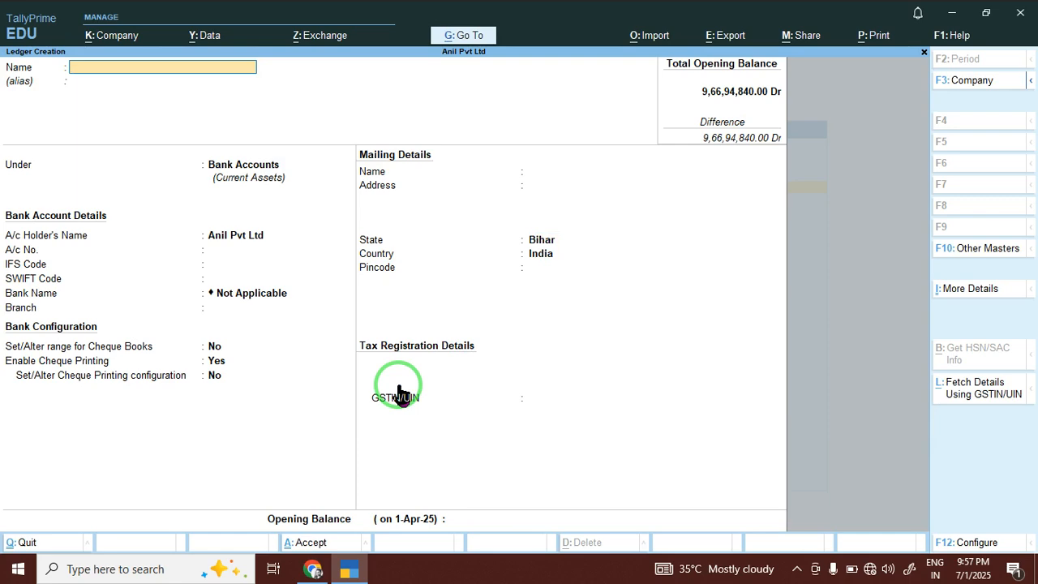
pyautogui.write('UCO BANK')
pyautogui.press('Return')
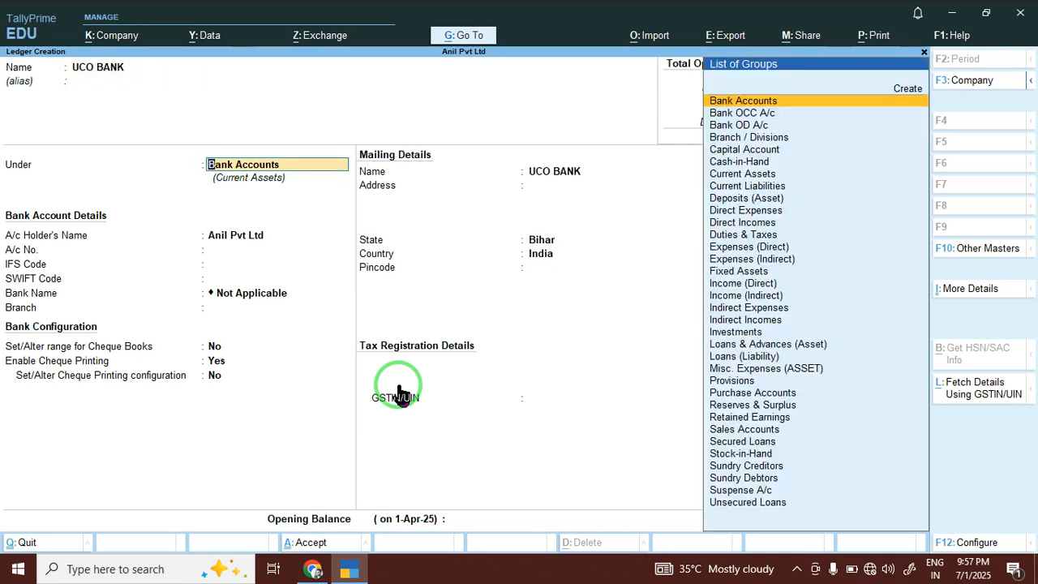
pyautogui.press('Return')
pyautogui.press('Return')
pyautogui.press('Return')
pyautogui.press('Return')
pyautogui.press('Return')
pyautogui.press('Return')
pyautogui.press('Return')
pyautogui.press('Return')
pyautogui.press('Return')
pyautogui.press('Return')
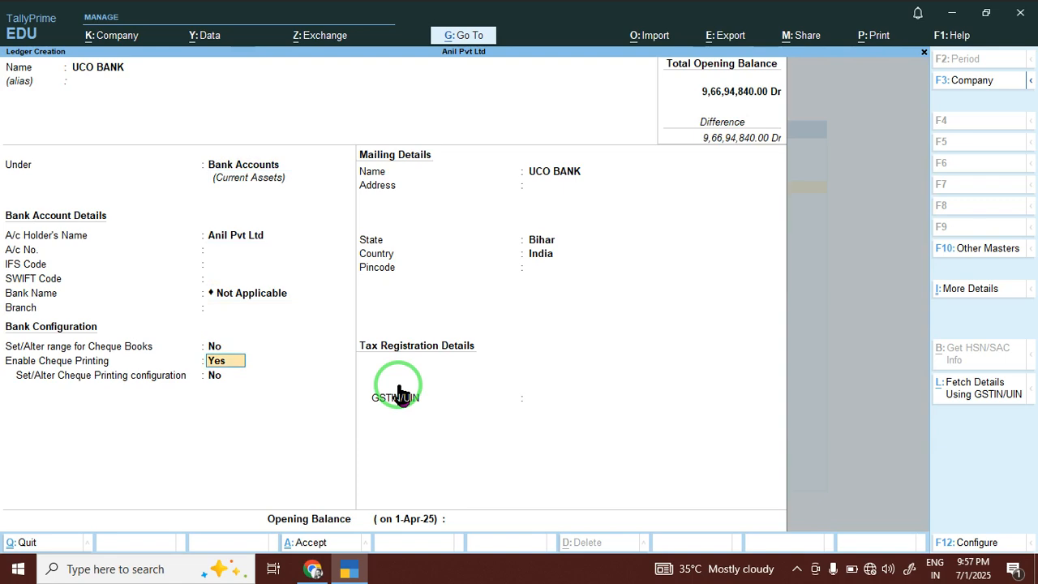
pyautogui.press('Return')
pyautogui.press('Return')
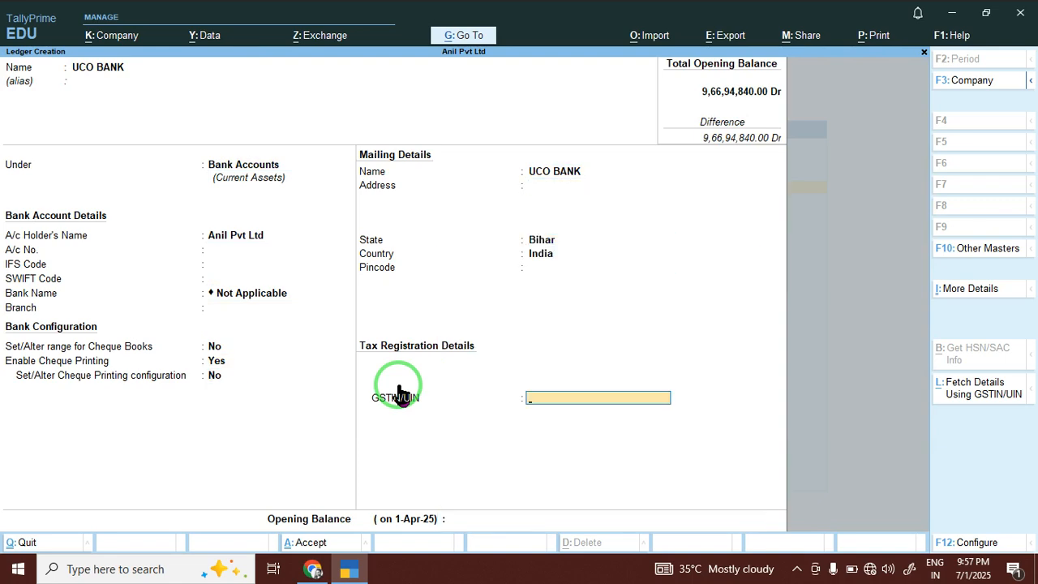
pyautogui.write('500000')
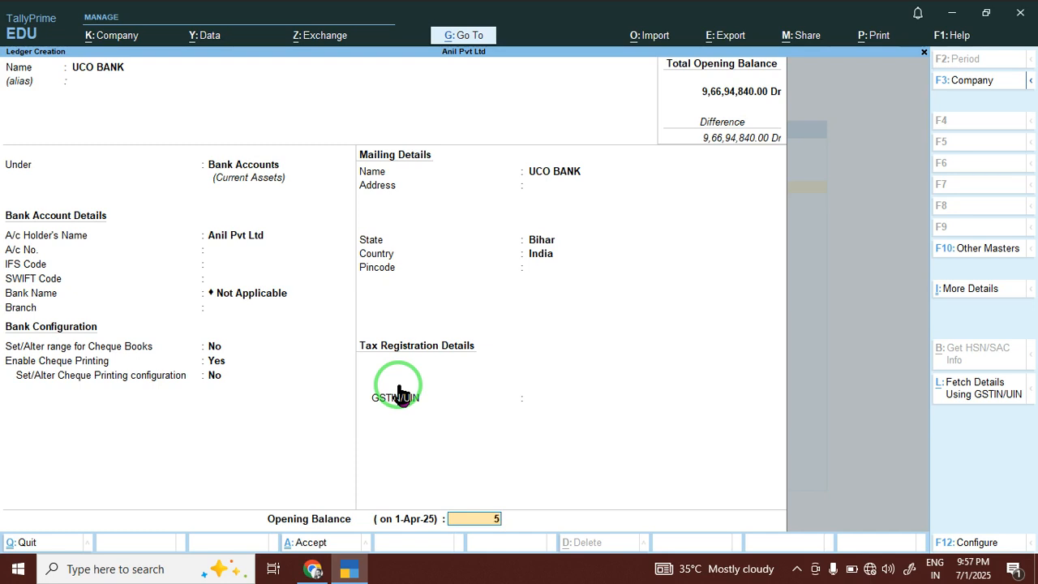
pyautogui.press('Return')
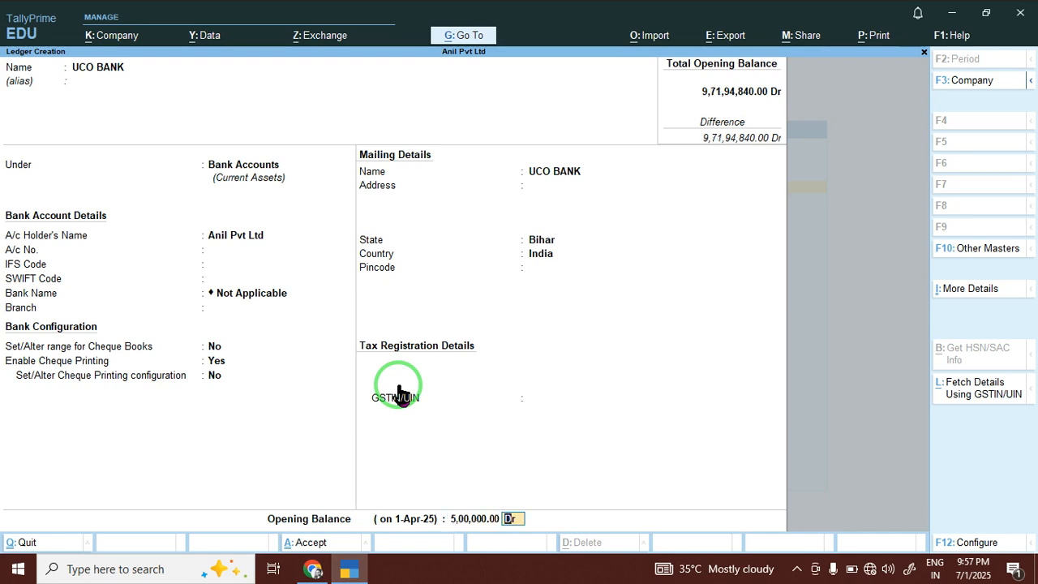
pyautogui.press('Return')
pyautogui.press('y')
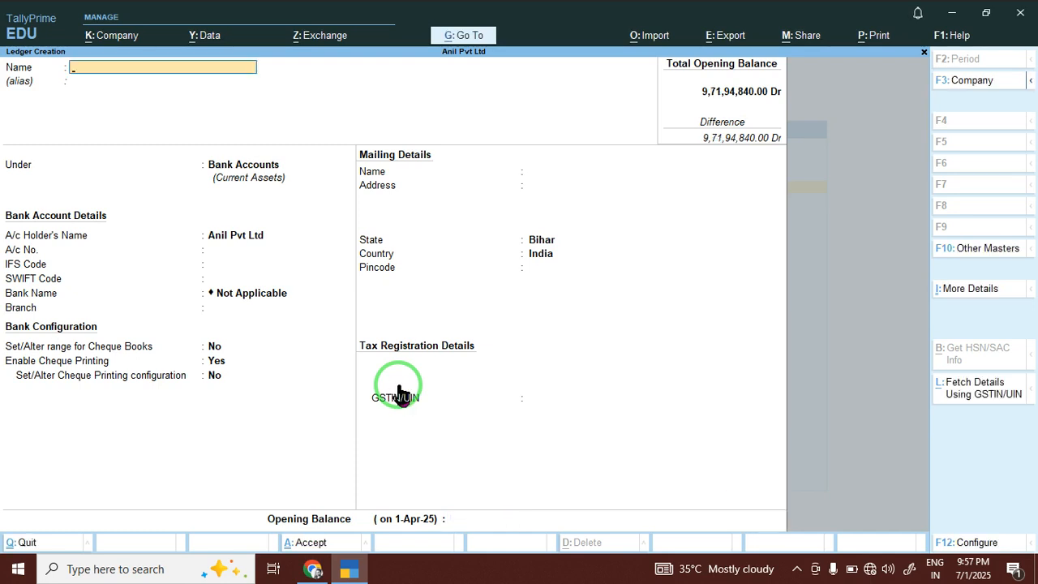
# Quit ledger creation and open the Master Alteration list.
pyautogui.press('Escape')
pyautogui.press('y')
pyautogui.press('Escape')
pyautogui.press('Down')
pyautogui.press('Return')
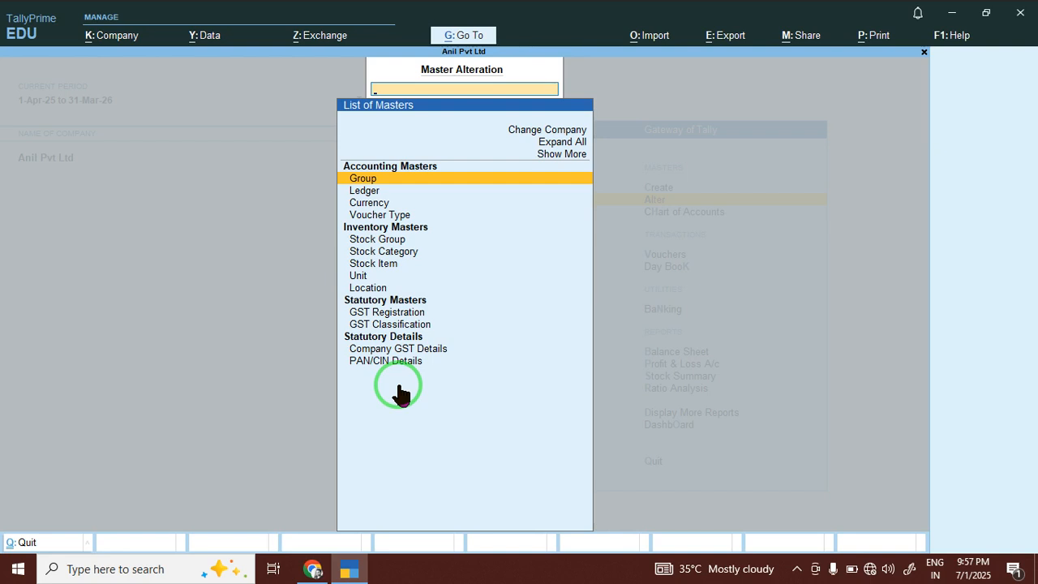
# Alter the Cash ledger to carry a 2,00,000 Dr opening balance, then return to the Gateway.
pyautogui.press('Down')
pyautogui.press('Return')
pyautogui.press('Down')
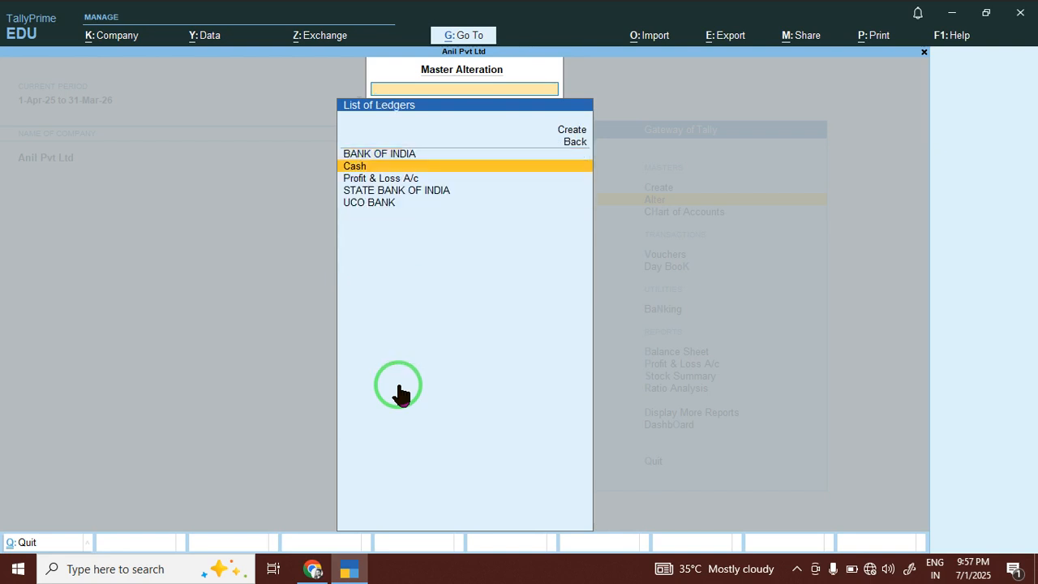
pyautogui.press('Up')
pyautogui.press('Down')
pyautogui.press('Return')
pyautogui.press('Return')
pyautogui.press('Return')
pyautogui.press('Return')
pyautogui.press('Return')
pyautogui.press('Return')
pyautogui.press('Return')
pyautogui.press('Return')
pyautogui.press('Return')
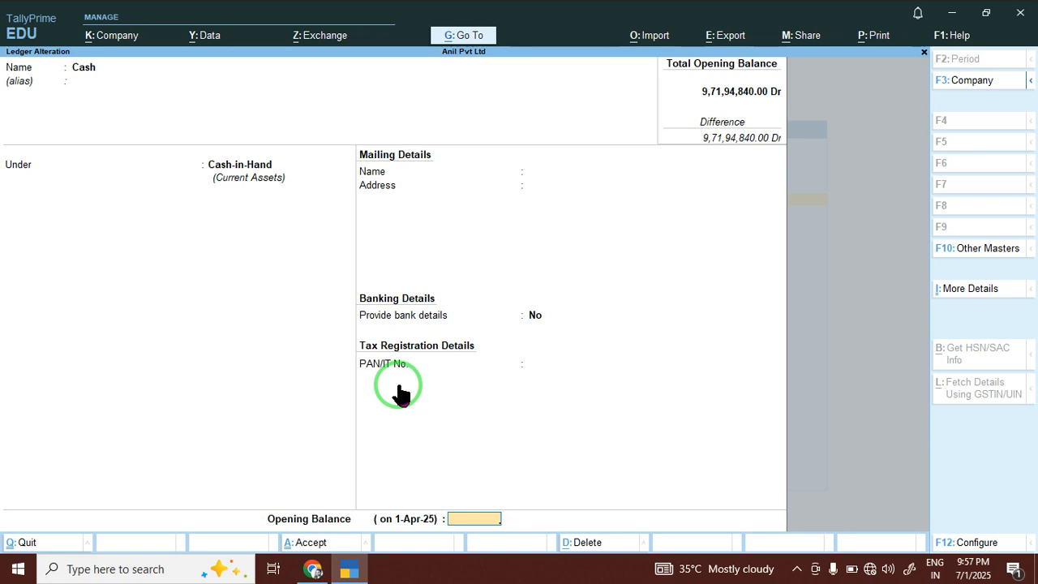
pyautogui.write('n200000')
pyautogui.press('Return')
pyautogui.press('Return')
pyautogui.press('Return')
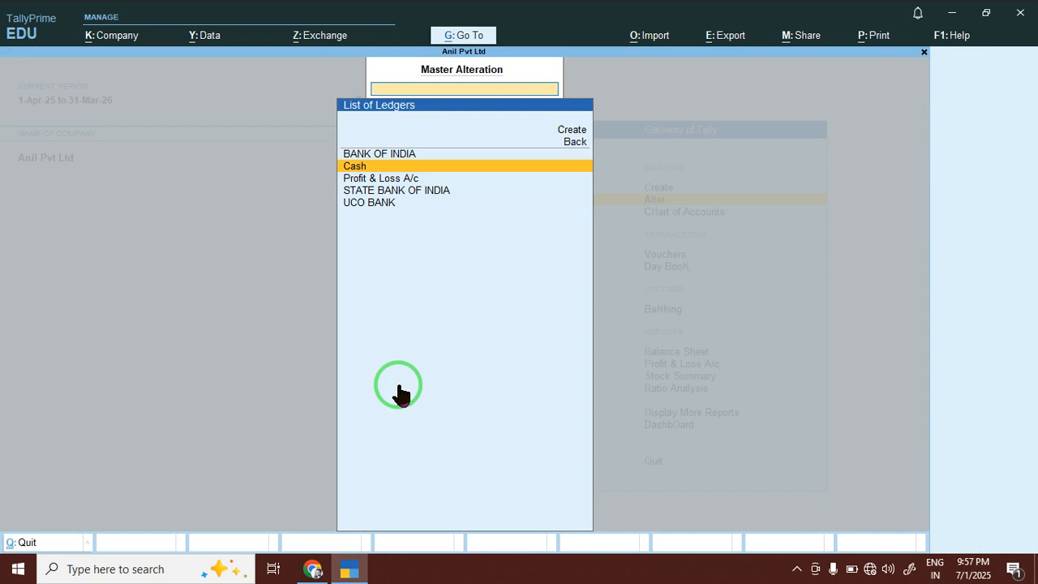
pyautogui.press('Escape')
pyautogui.press('Escape')
pyautogui.press('Escape')
pyautogui.press('n')
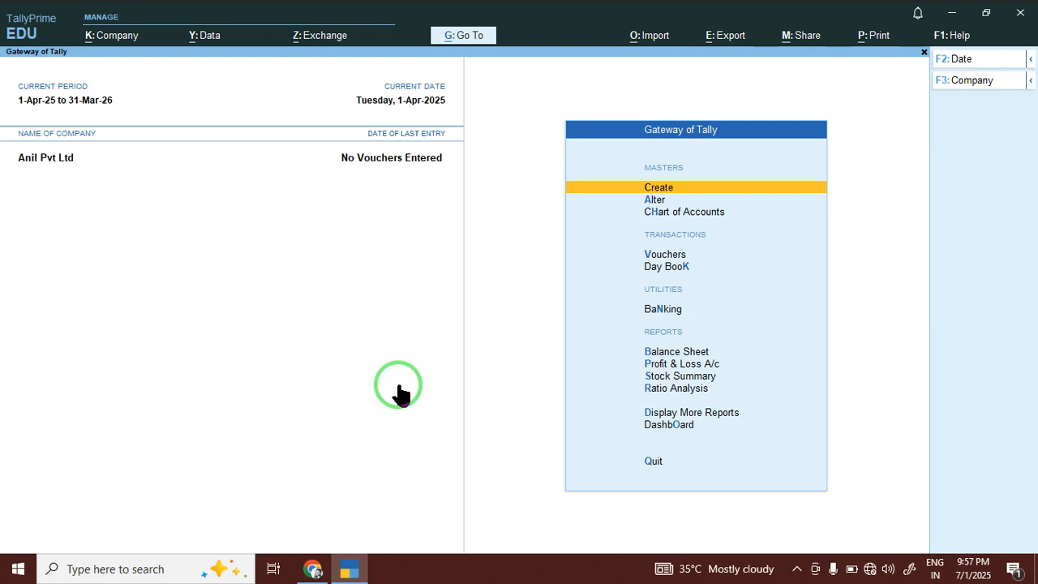
pyautogui.press('Down')
pyautogui.press('Down')
pyautogui.press('Down')
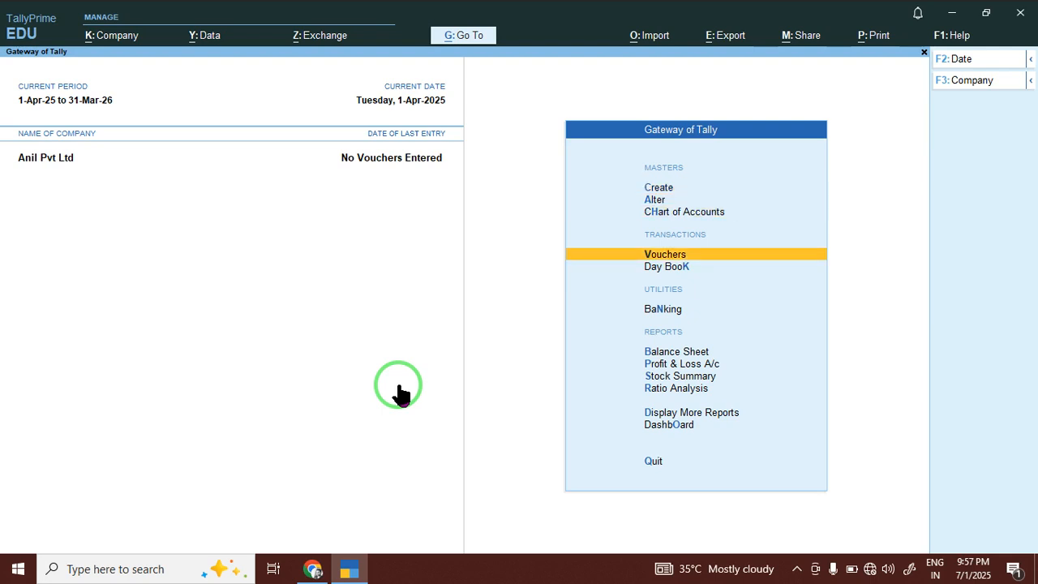
# Start a Receipt voucher and begin a new ledger named SANU from within it.
pyautogui.press('Return')
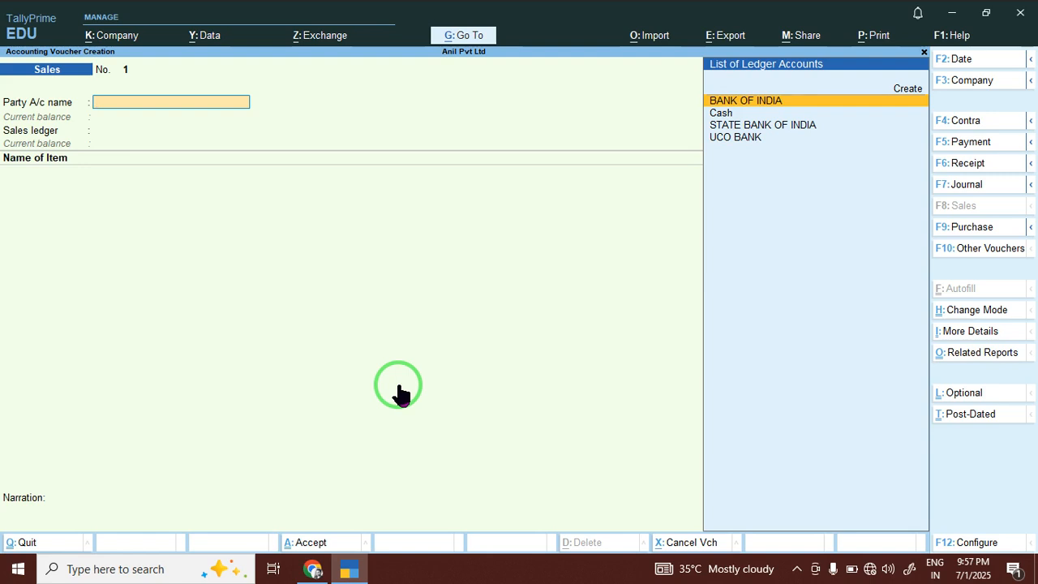
pyautogui.click(975, 170)
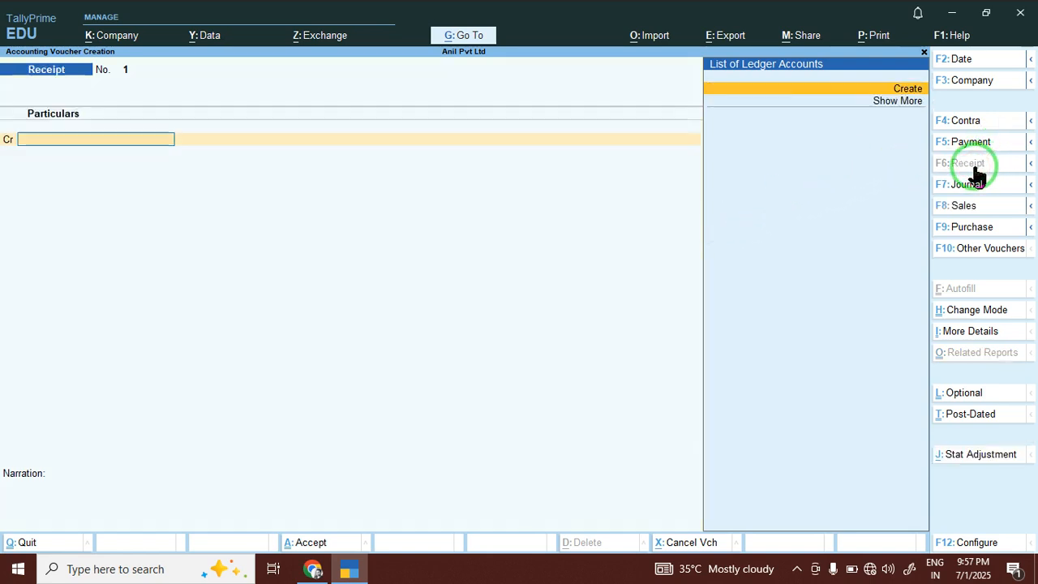
pyautogui.hotkey('alt', 'c')
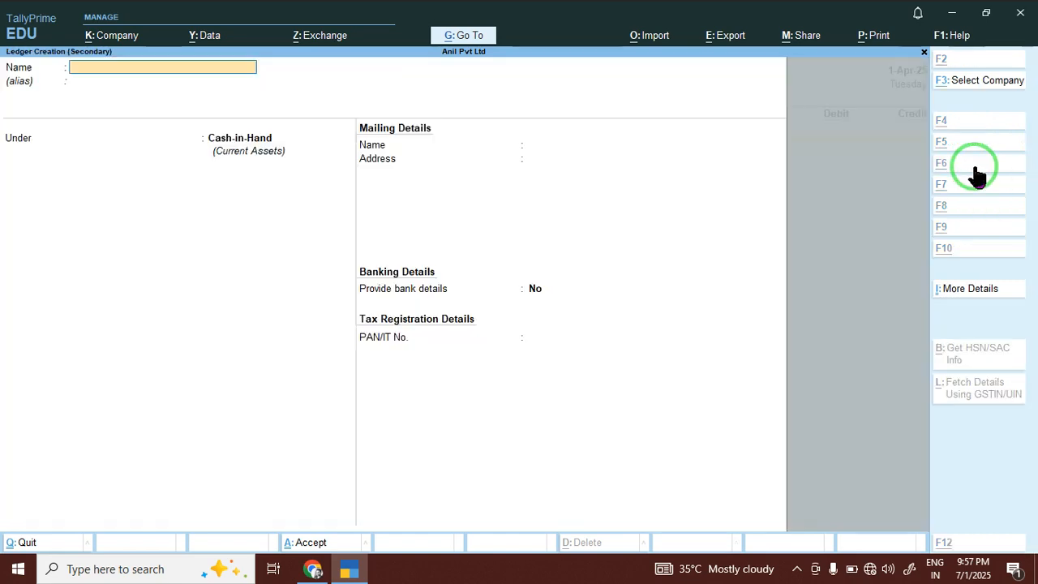
pyautogui.write('S')
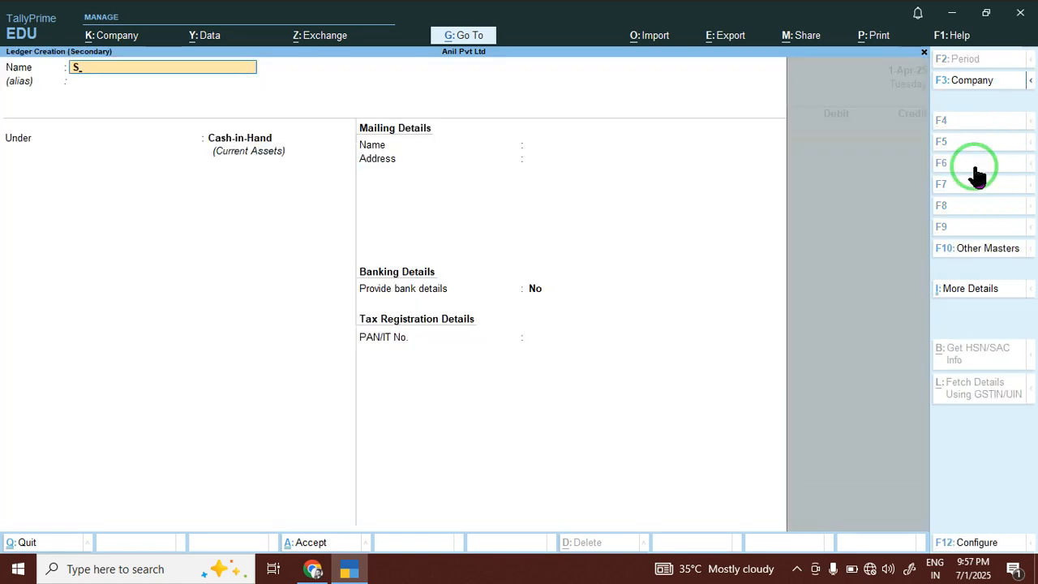
pyautogui.write('ANU')
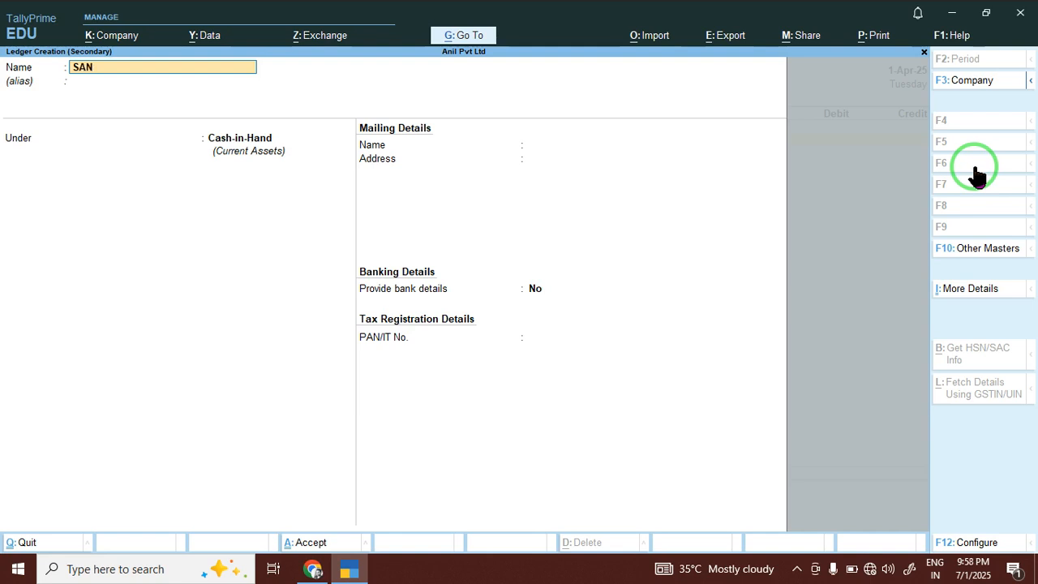
# Finish the SANU PVT LTD ledger under Sundry Debtors with bill-by-bill tracking off.
pyautogui.press('BackSpace')
pyautogui.write('U PVT OLTD')
pyautogui.press('BackSpace')
pyautogui.press('BackSpace')
pyautogui.press('BackSpace')
pyautogui.press('BackSpace')
pyautogui.press('BackSpace')
pyautogui.write('KLT')
pyautogui.press('BackSpace')
pyautogui.press('BackSpace')
pyautogui.press('BackSpace')
pyautogui.press('BackSpace')
pyautogui.write('LTD')
pyautogui.press('Return')
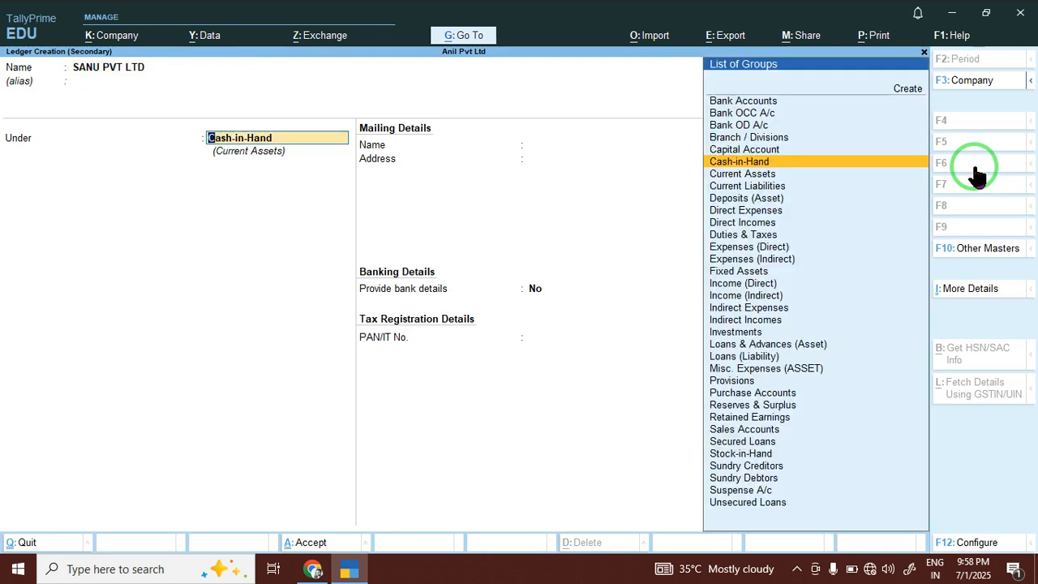
pyautogui.write('SU')
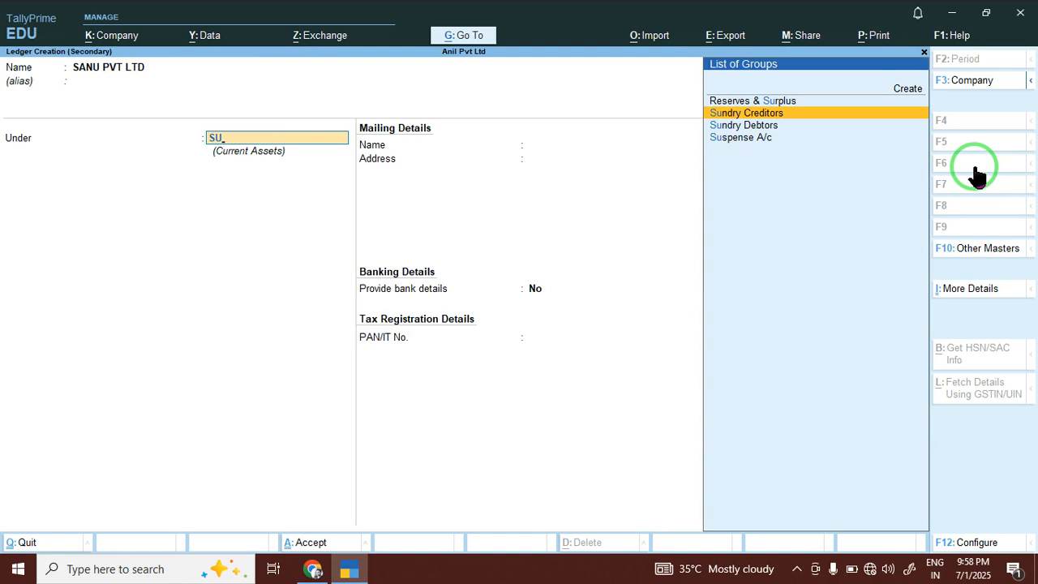
pyautogui.press('Down')
pyautogui.press('Return')
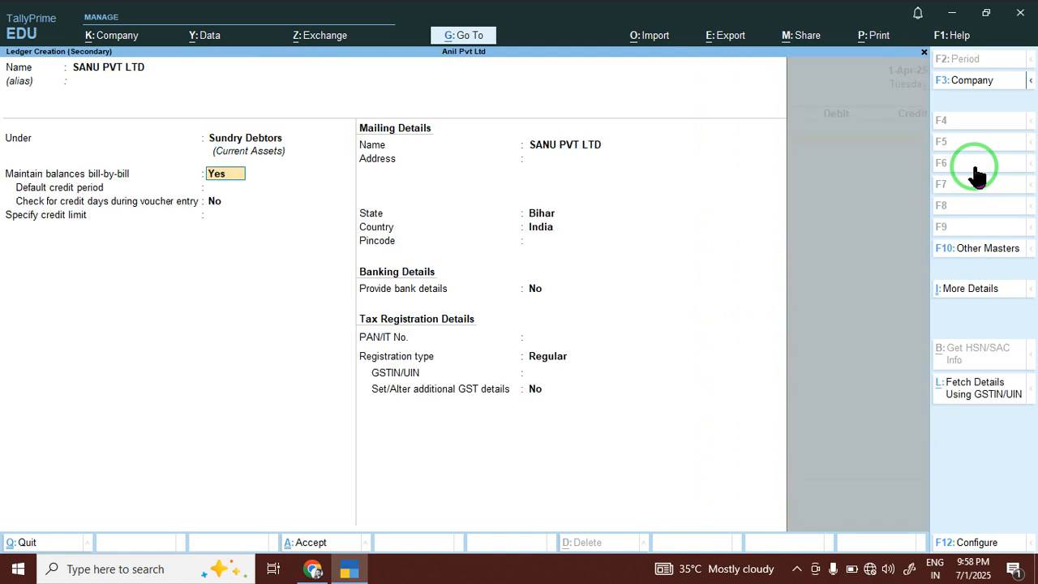
pyautogui.write('n')
pyautogui.press('Return')
pyautogui.press('Return')
pyautogui.press('Return')
pyautogui.press('Return')
pyautogui.press('Return')
pyautogui.press('Return')
pyautogui.press('Return')
pyautogui.press('Return')
pyautogui.press('Return')
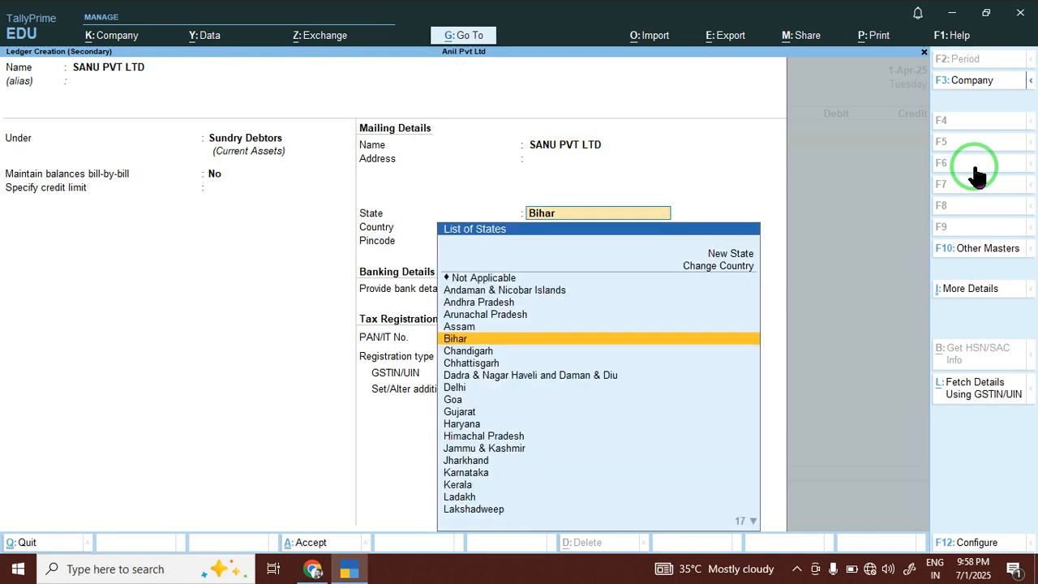
pyautogui.press('Return')
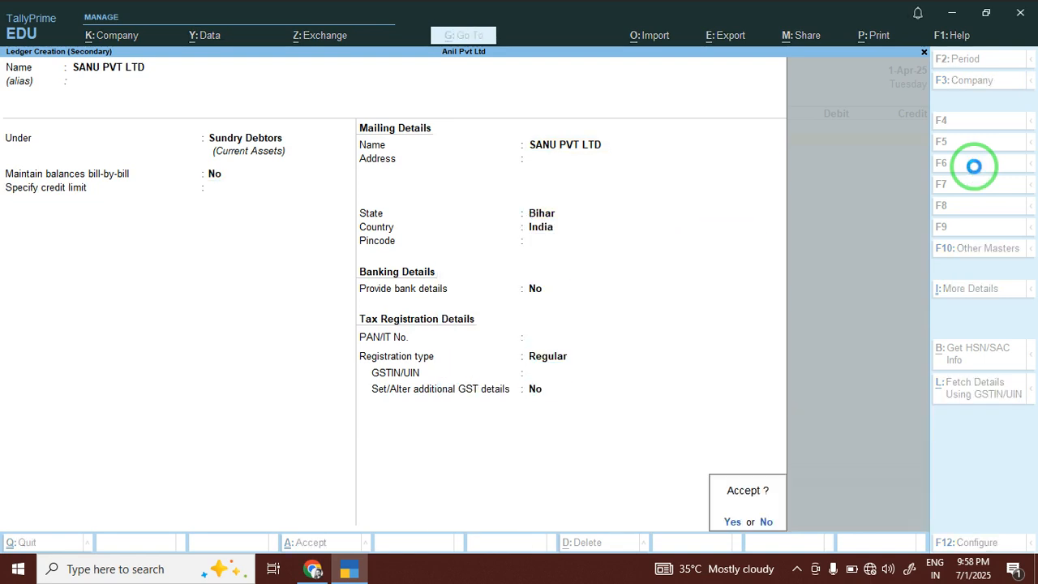
pyautogui.press('Return')
# Record Receipt No. 1: 34,503.00 credited to SANU PVT LTD and debited to Cash.
pyautogui.write('34')
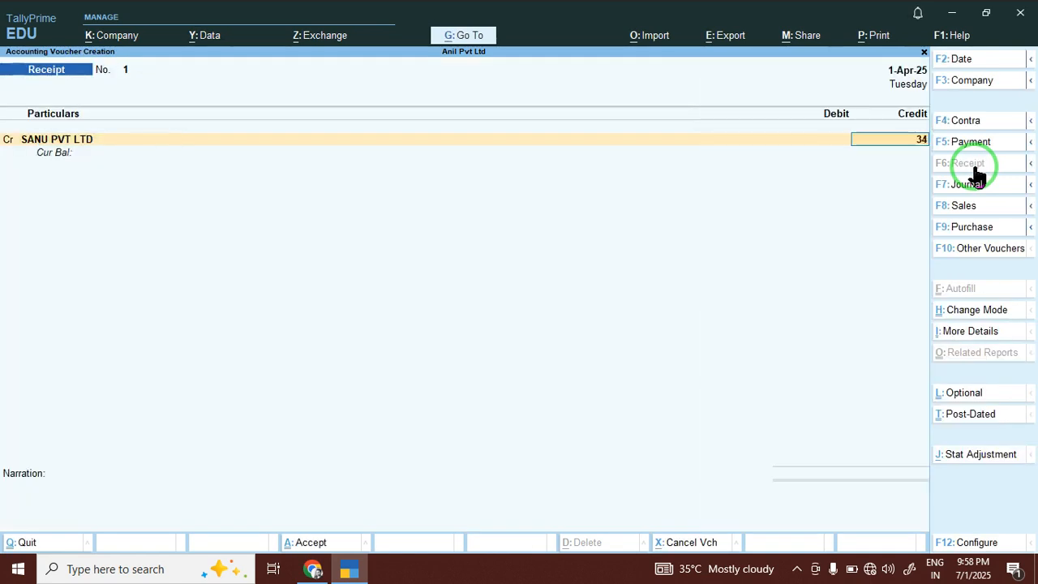
pyautogui.write('503')
pyautogui.press('Return')
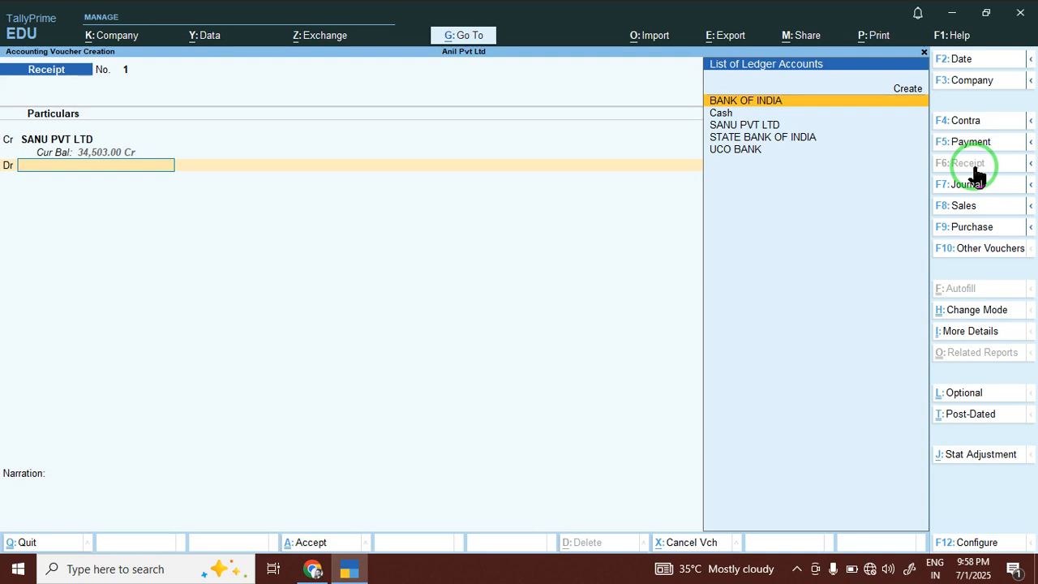
pyautogui.press('Down')
pyautogui.press('Return')
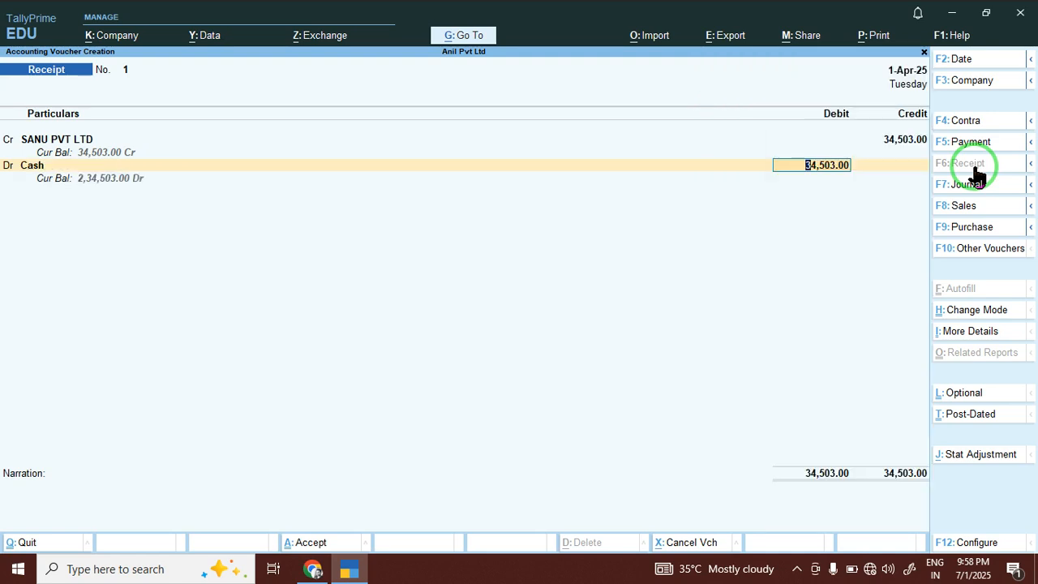
pyautogui.press('Return')
pyautogui.press('Return')
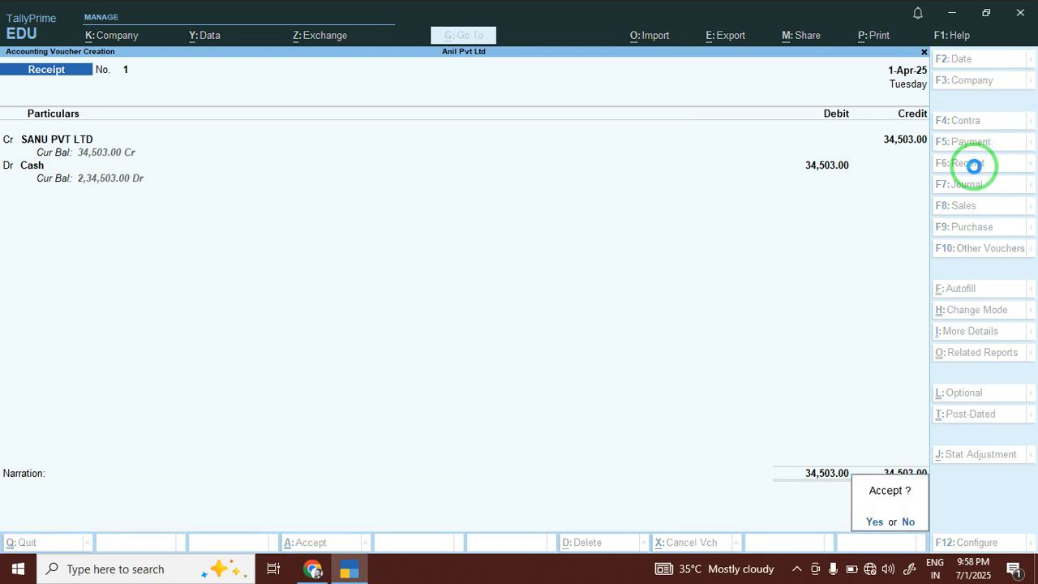
pyautogui.press('Return')
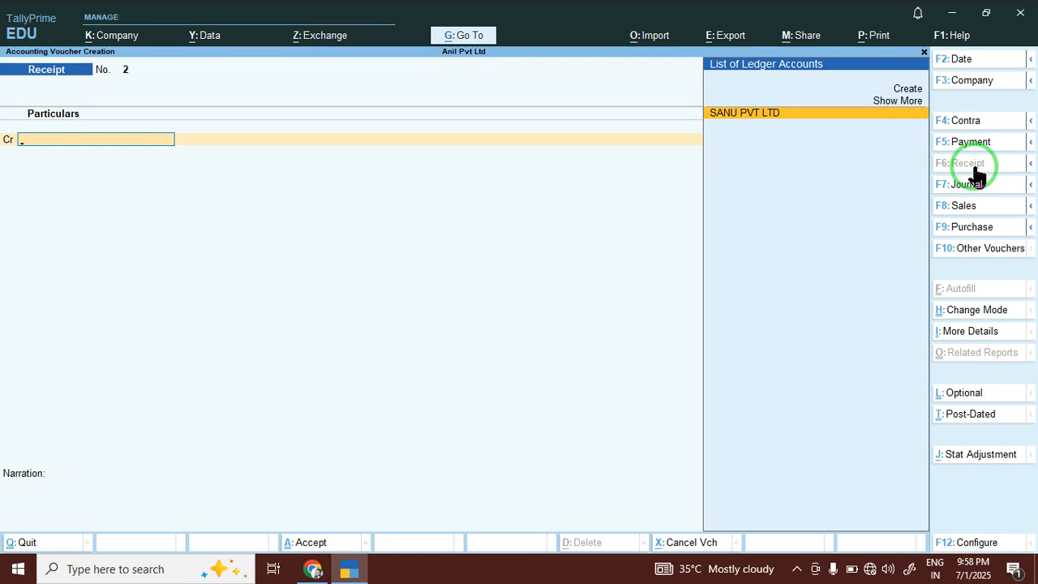
# Create the GITA ledger under Sundry Debtors from the receipt voucher.
pyautogui.hotkey('alt', 'c')
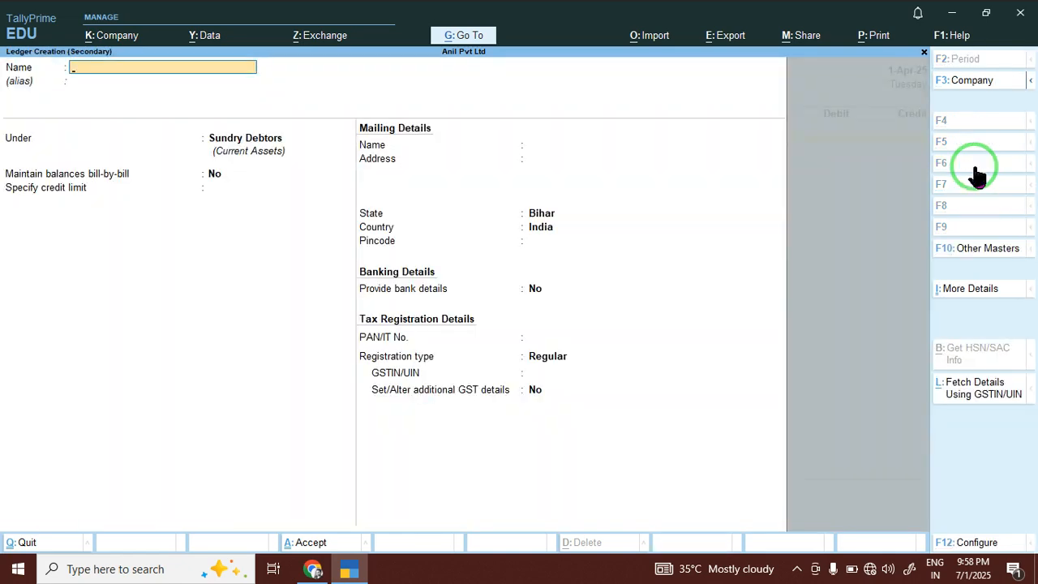
pyautogui.write('G')
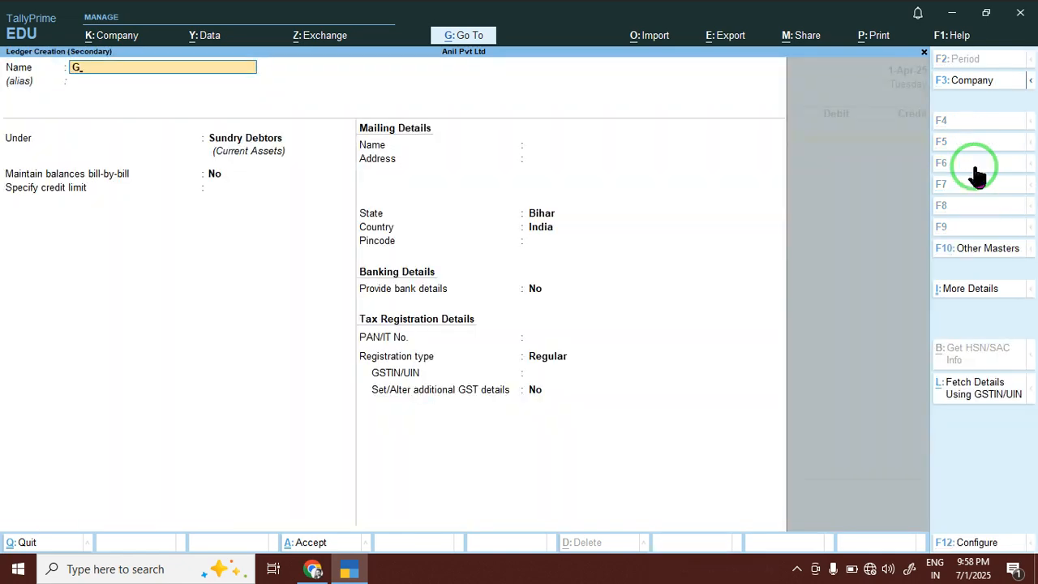
pyautogui.write('EET')
pyautogui.press('BackSpace')
pyautogui.press('BackSpace')
pyautogui.press('BackSpace')
pyautogui.write('IOT')
pyautogui.press('BackSpace')
pyautogui.press('BackSpace')
pyautogui.press('BackSpace')
pyautogui.write('ITA')
pyautogui.press('Return')
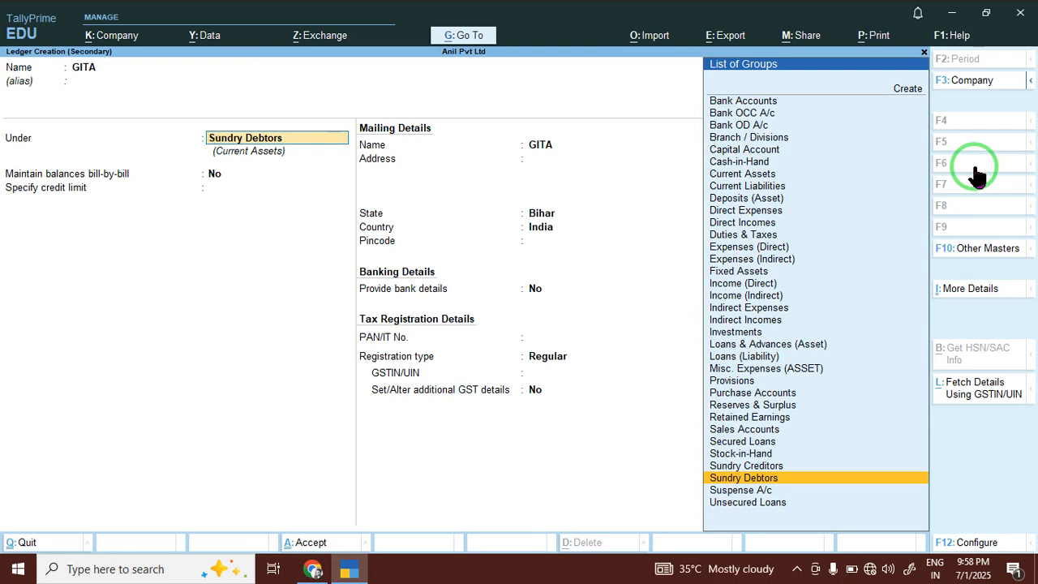
pyautogui.write('SU')
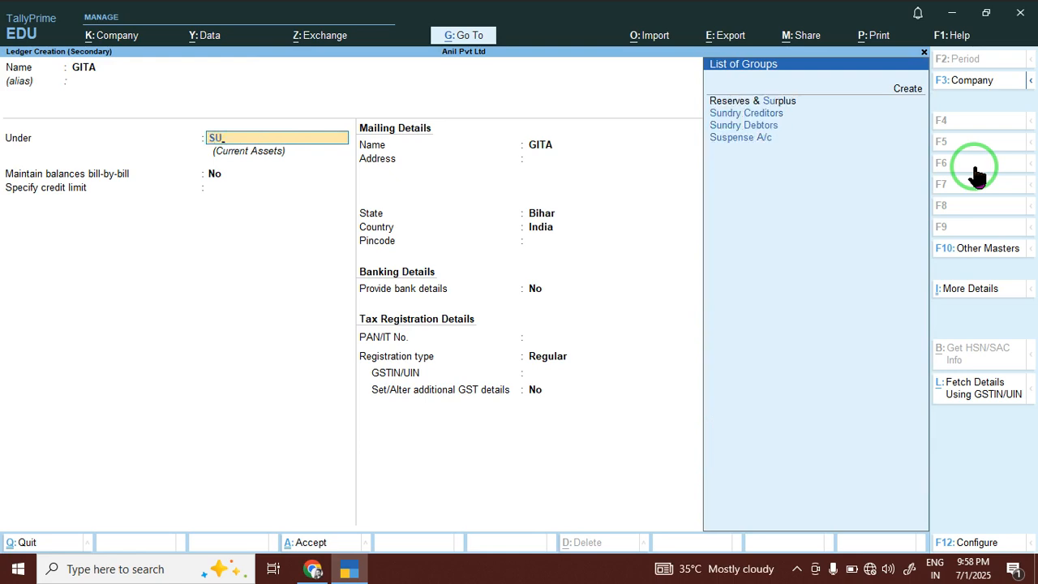
pyautogui.press('Down')
pyautogui.press('Down')
pyautogui.press('Return')
# Enter 34,567.00 from GITA into BANK OF INDIA, with cheque bank STATE BANK OF INDIA.
pyautogui.press('Return')
pyautogui.press('Return')
pyautogui.press('Return')
pyautogui.press('Return')
pyautogui.press('Return')
pyautogui.press('Return')
pyautogui.press('Return')
pyautogui.press('Return')
pyautogui.press('Return')
pyautogui.press('Return')
pyautogui.press('Return')
pyautogui.press('Return')
pyautogui.press('Return')
pyautogui.write('34567')
pyautogui.press('Return')
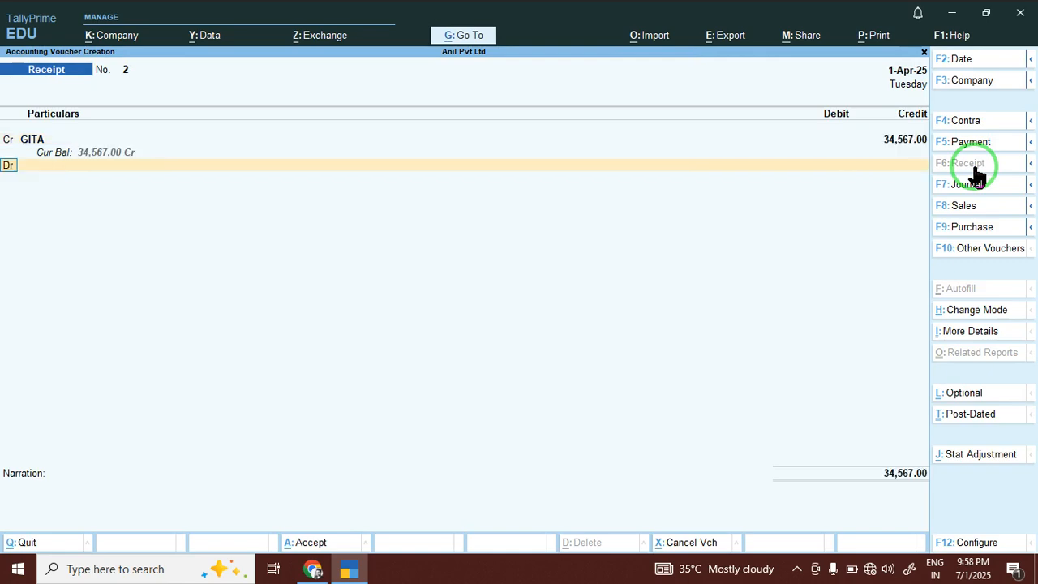
pyautogui.press('Return')
pyautogui.press('Return')
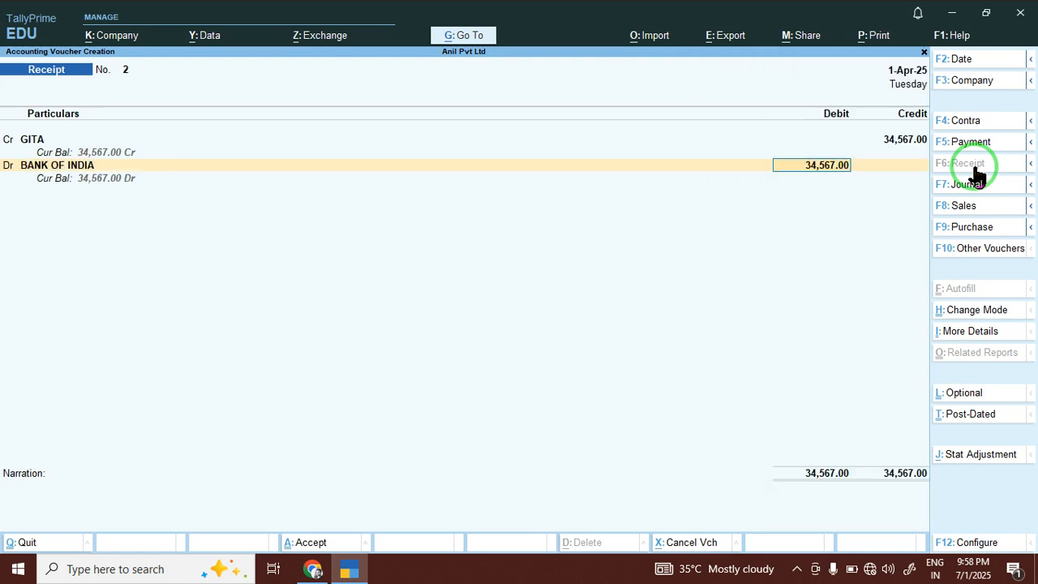
pyautogui.press('Return')
pyautogui.press('Return')
pyautogui.press('Return')
pyautogui.press('Return')
pyautogui.press('Return')
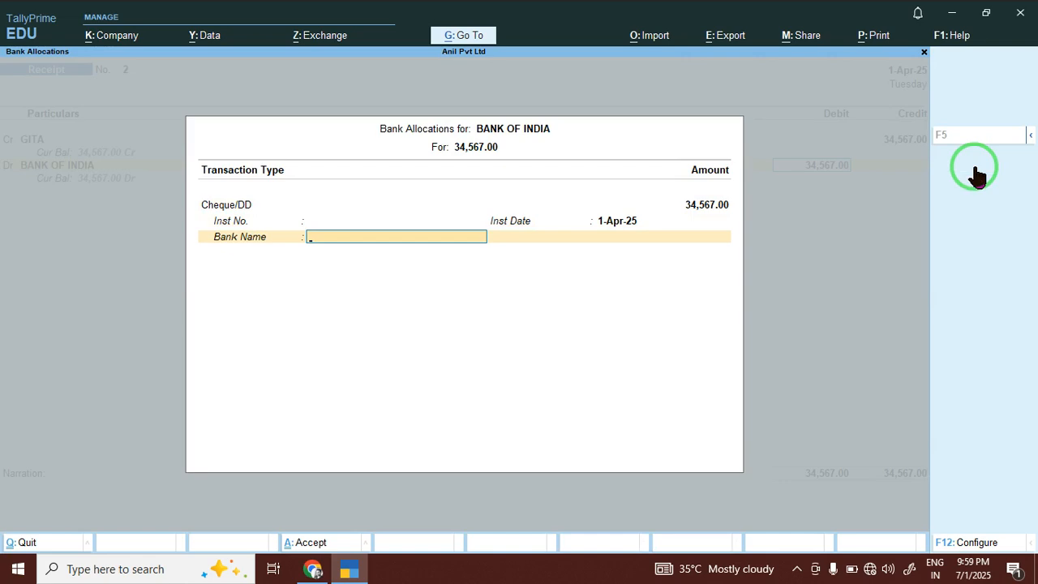
pyautogui.write('BANK')
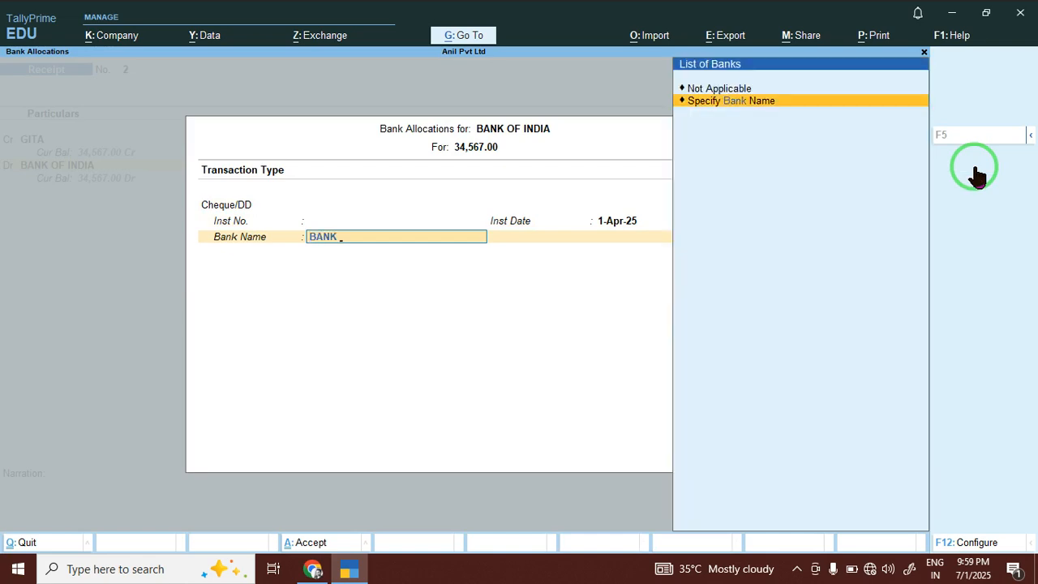
pyautogui.press('Return')
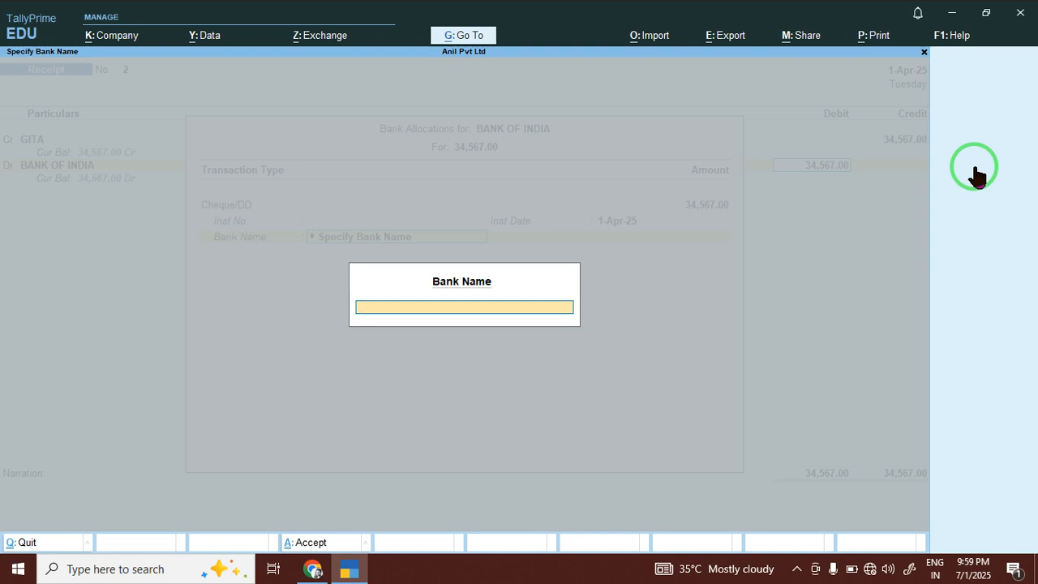
pyautogui.write('STATE BANK OF')
pyautogui.write('INDIA')
pyautogui.press('Return')
pyautogui.press('Return')
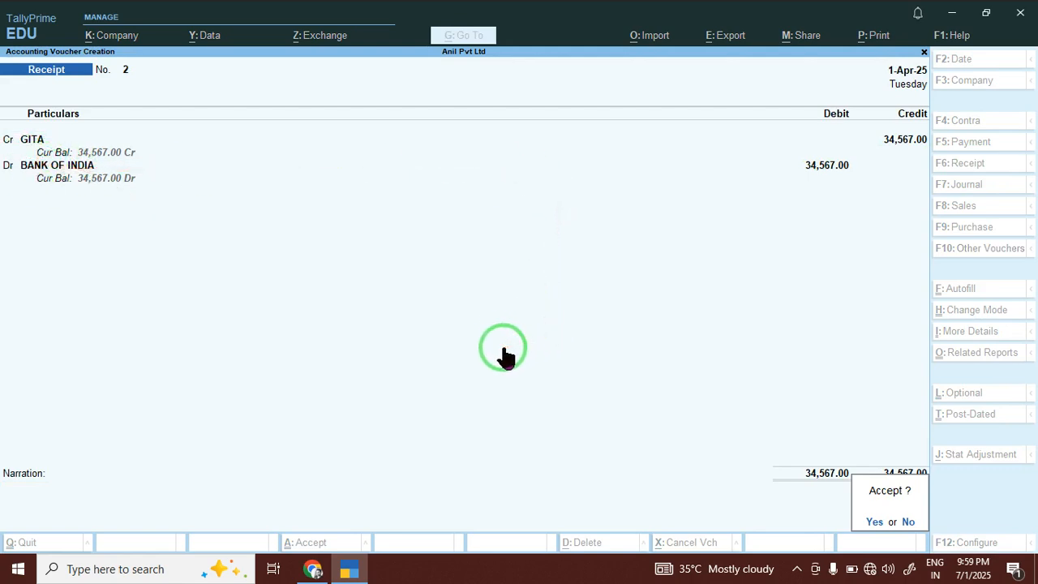
# Save Receipt No. 2, then in a Payment voucher create HERO PVT LTD under Sundry Creditors.
pyautogui.press('Return')
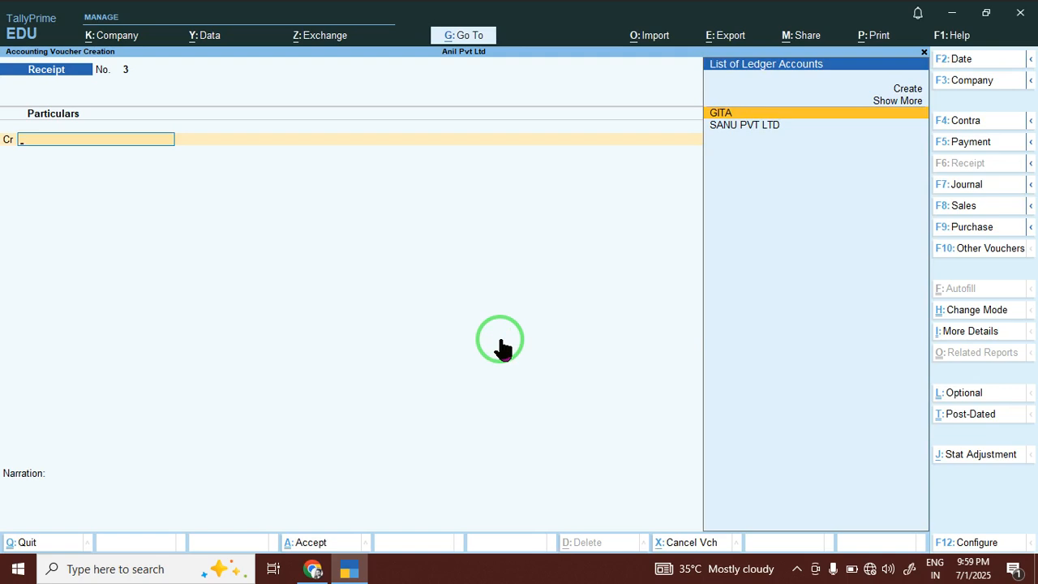
pyautogui.click(970, 144)
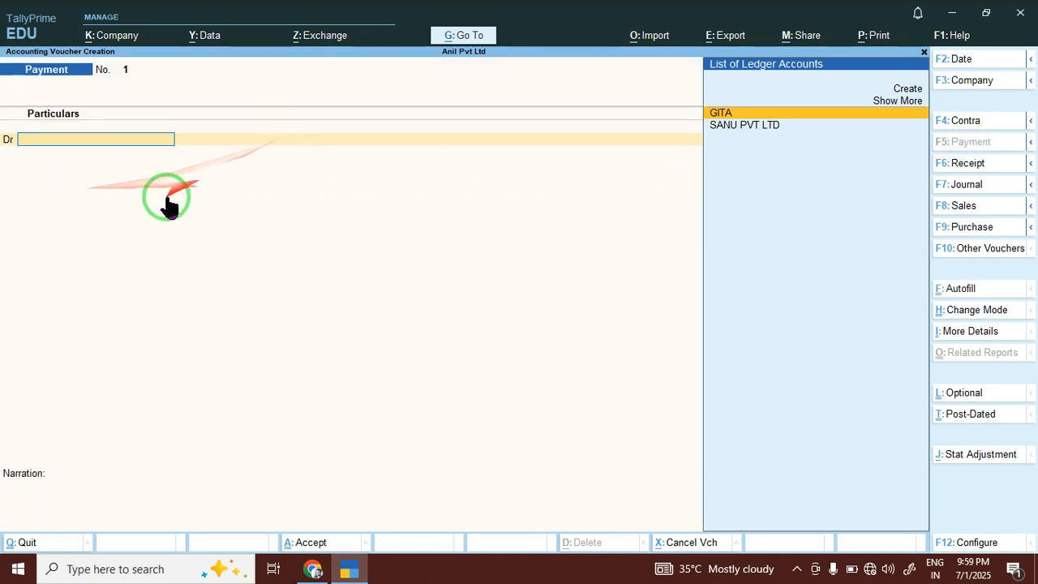
pyautogui.hotkey('alt', 'c')
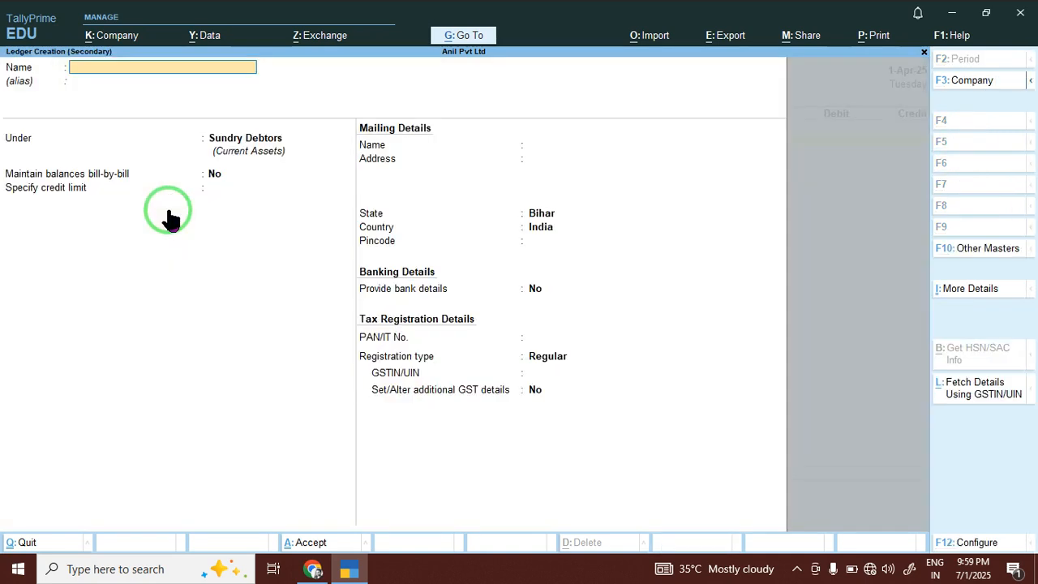
pyautogui.write('HERO PV')
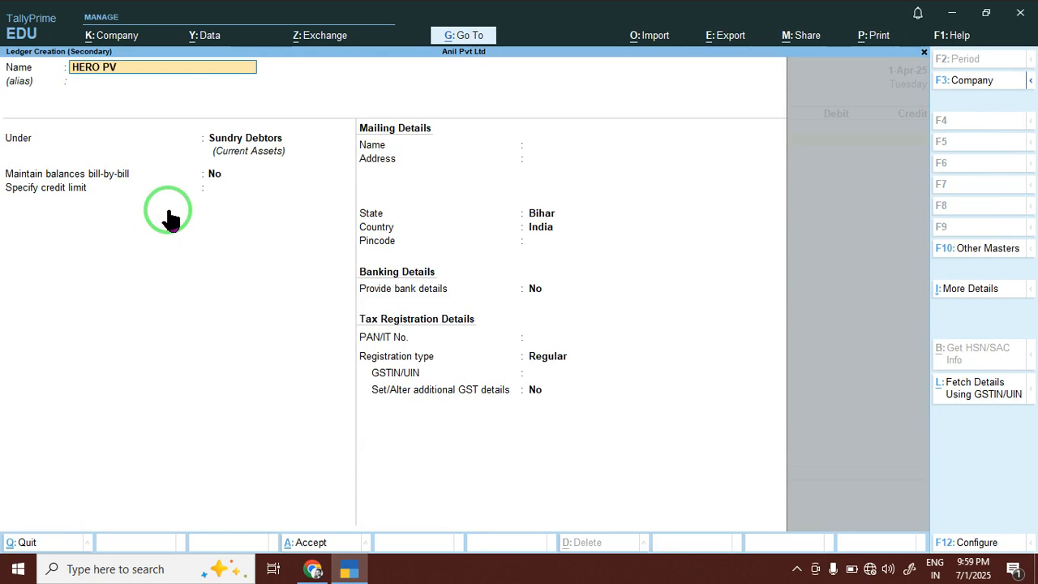
pyautogui.write('T LTD')
pyautogui.press('Return')
pyautogui.press('Return')
pyautogui.write('SU')
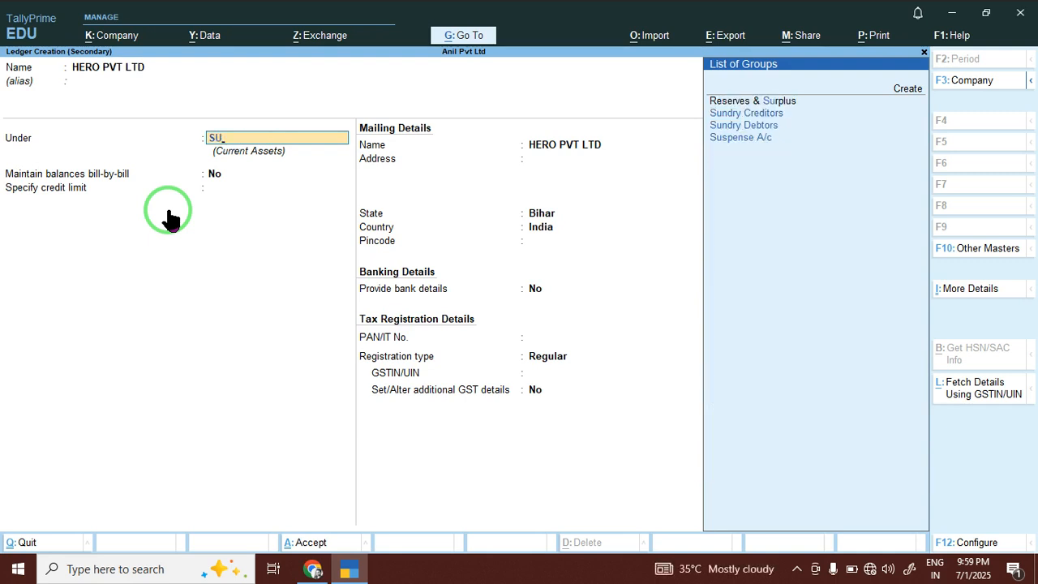
pyautogui.press('Down')
pyautogui.press('Return')
pyautogui.press('n')
pyautogui.press('Return')
pyautogui.press('Return')
pyautogui.press('Return')
pyautogui.press('Return')
pyautogui.press('Return')
pyautogui.press('Return')
pyautogui.press('Return')
pyautogui.press('Return')
pyautogui.press('Return')
pyautogui.press('Return')
pyautogui.press('Return')
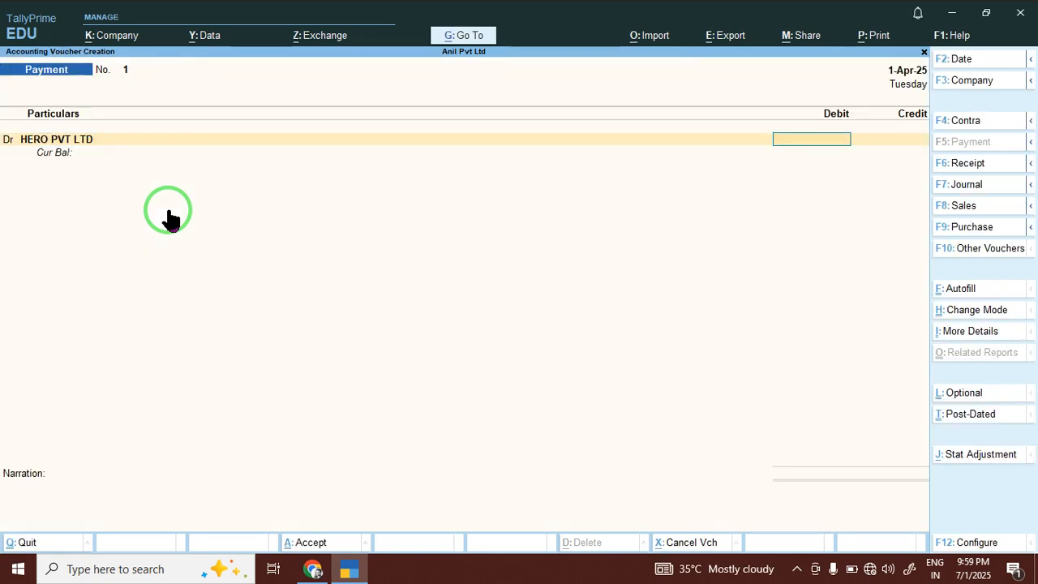
# Record Payment No. 1 debiting HERO PVT LTD 45,676.00 and crediting Cash.
pyautogui.write('0000')
pyautogui.press('BackSpace')
pyautogui.press('BackSpace')
pyautogui.press('BackSpace')
pyautogui.press('BackSpace')
pyautogui.press('BackSpace')
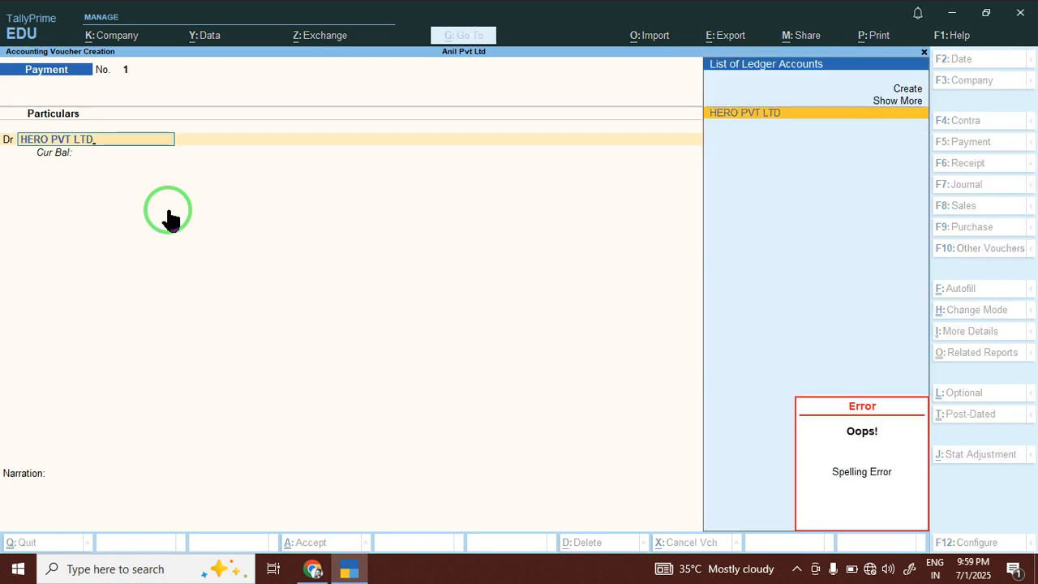
pyautogui.press('Return')
pyautogui.write('45676')
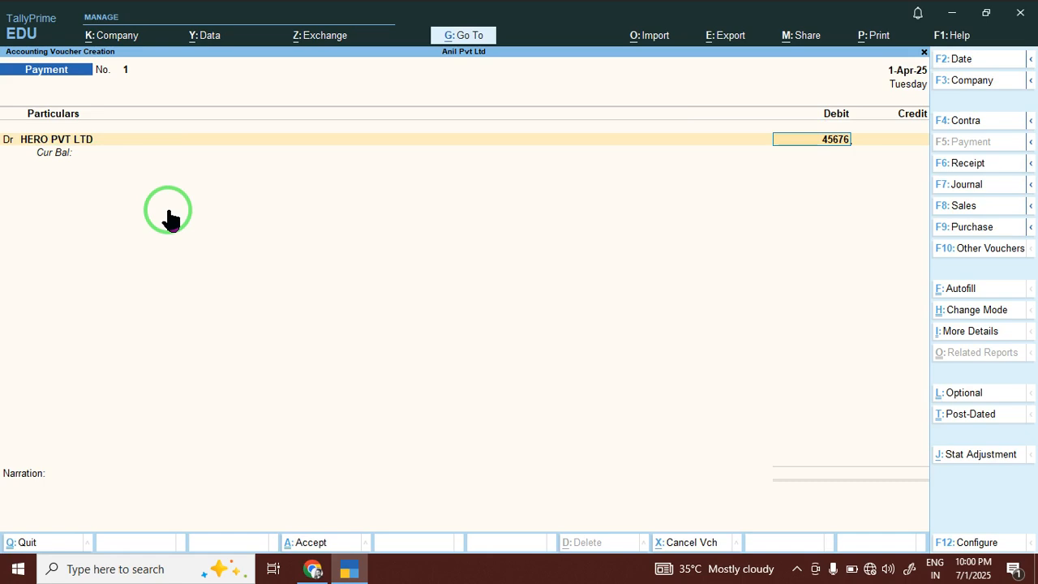
pyautogui.press('Return')
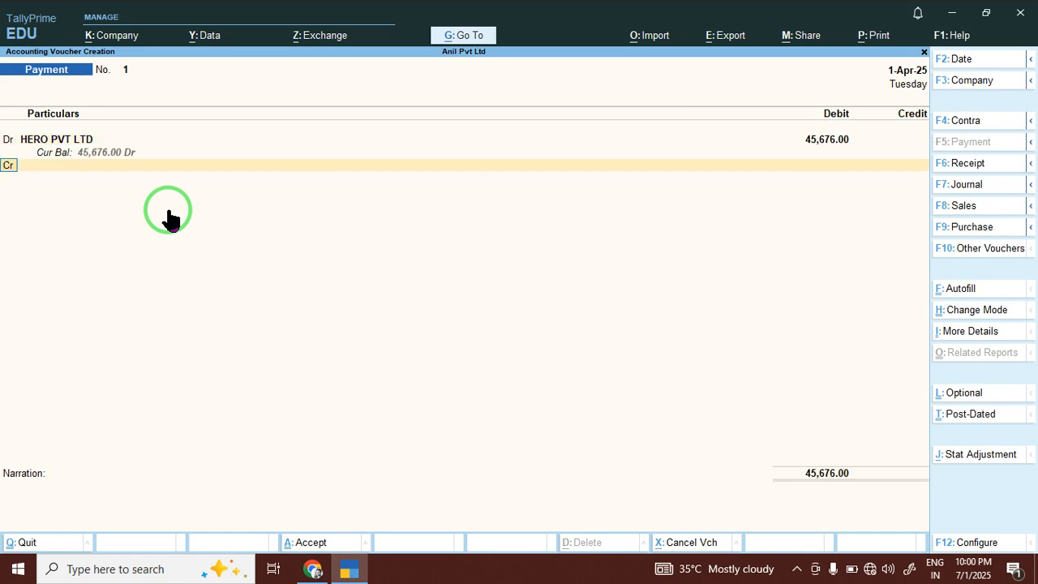
pyautogui.press('Down')
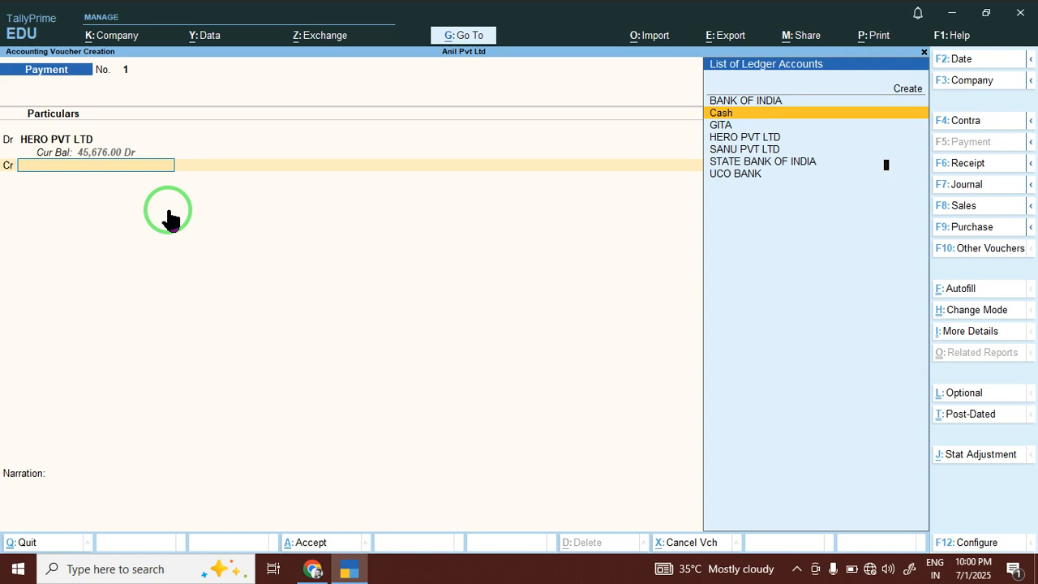
pyautogui.press('Return')
pyautogui.press('Return')
pyautogui.press('Return')
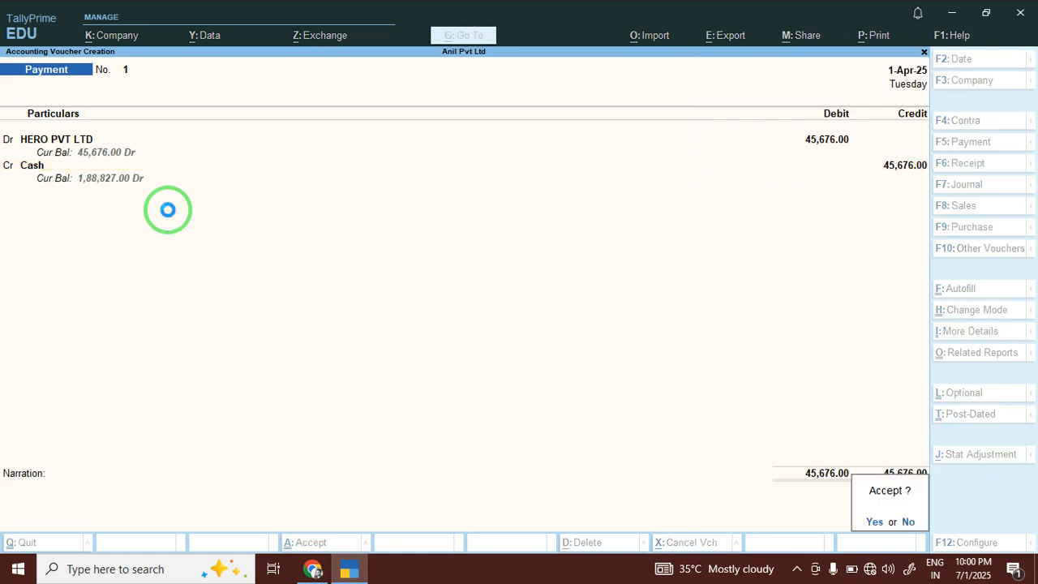
pyautogui.press('Return')
# Create the HP Pvt Ltd ledger under Sundry Creditors.
pyautogui.hotkey('alt', 'c')
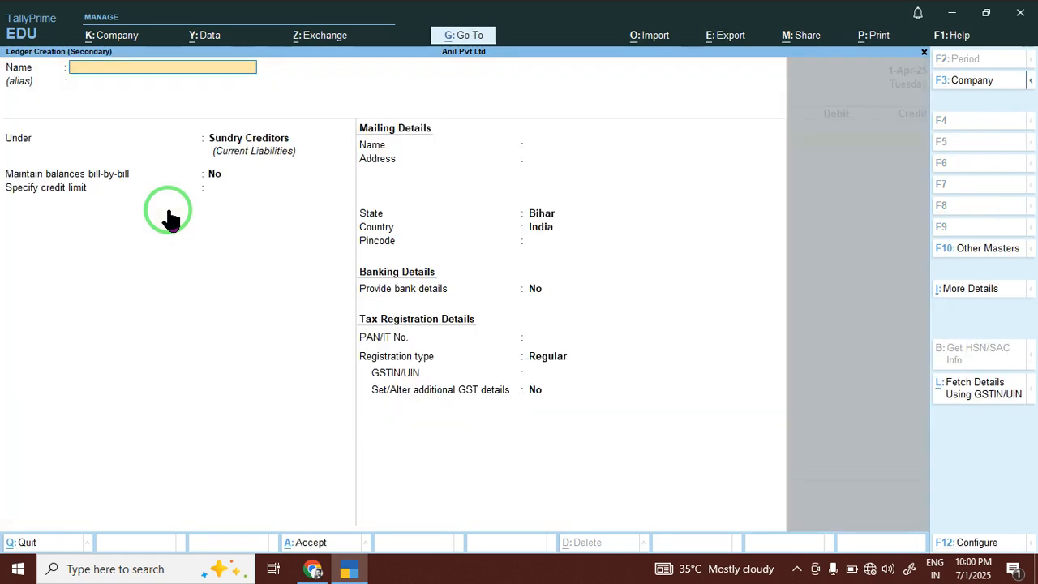
pyautogui.write('HP Pvt Ltd')
pyautogui.press('Return')
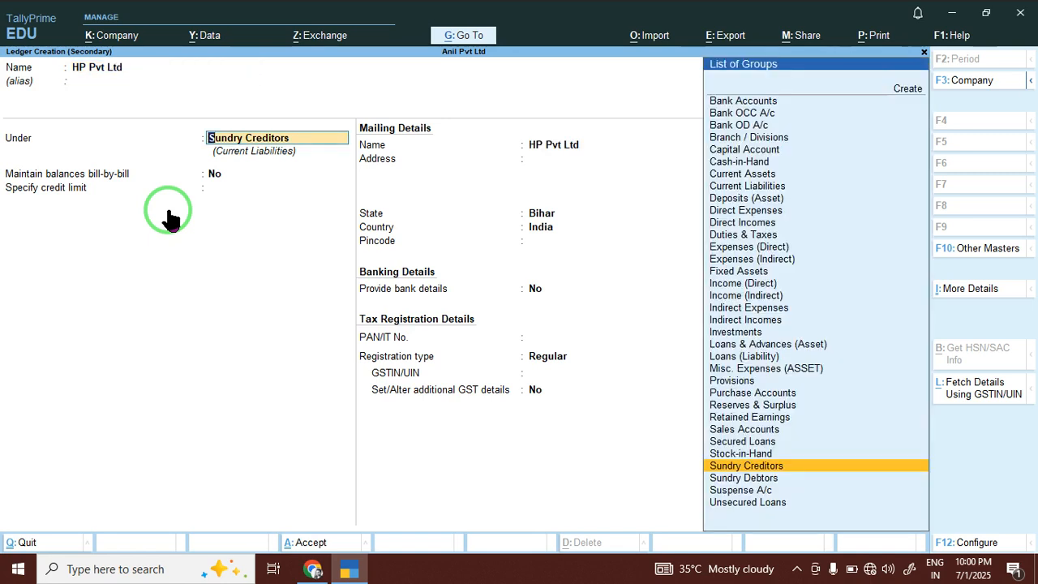
pyautogui.write('Su')
pyautogui.press('Down')
pyautogui.press('Down')
pyautogui.press('Up')
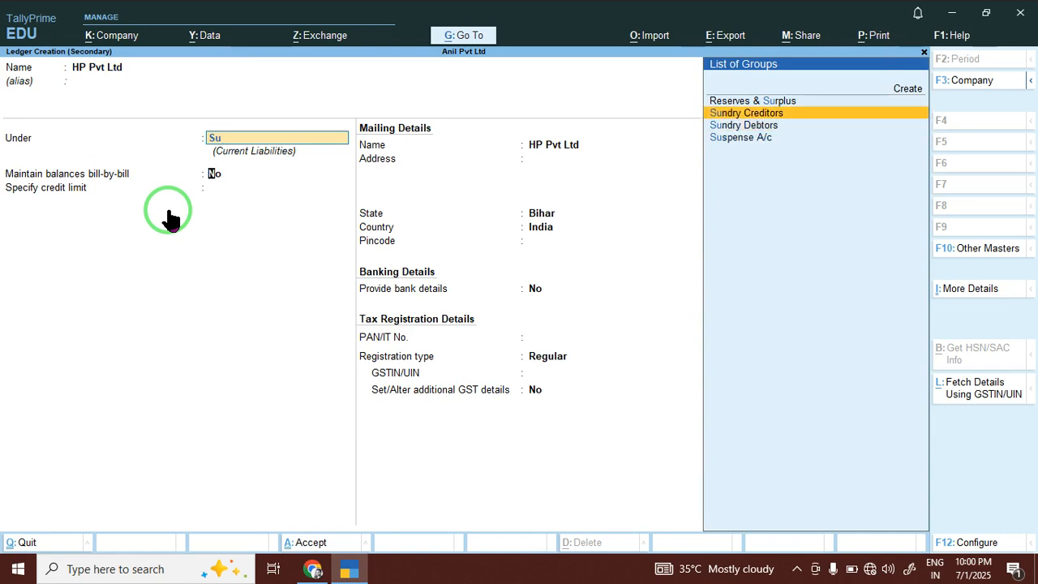
pyautogui.press('Return')
pyautogui.press('Return')
pyautogui.press('Return')
pyautogui.press('Return')
pyautogui.press('Return')
pyautogui.press('Return')
pyautogui.press('Return')
pyautogui.press('Return')
pyautogui.press('Return')
pyautogui.press('Return')
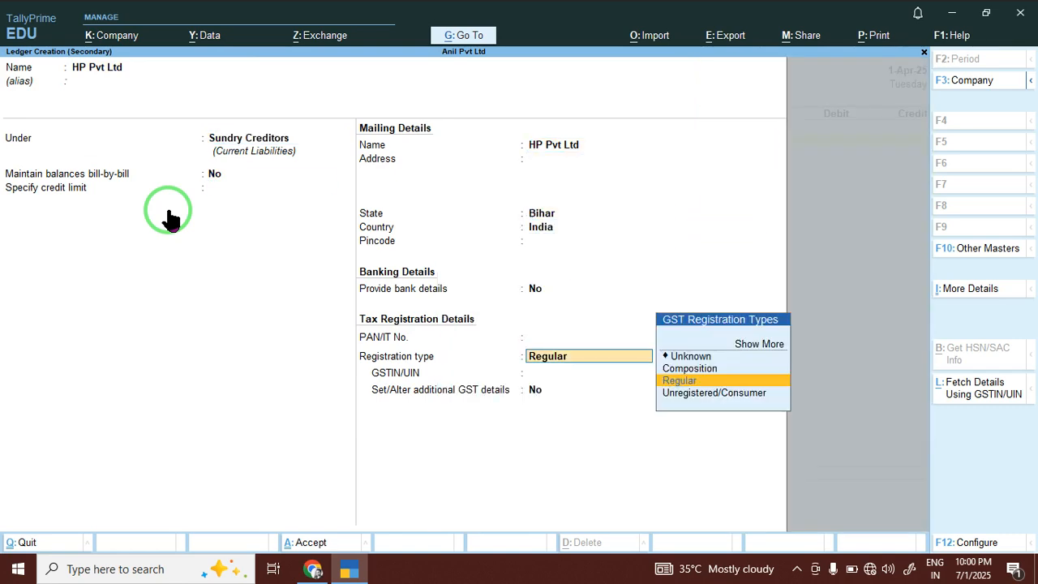
# Save Payment No. 2 of 4,565.00 to HP Pvt Ltd from BANK OF INDIA, instrument number 12345.
pyautogui.press('Return')
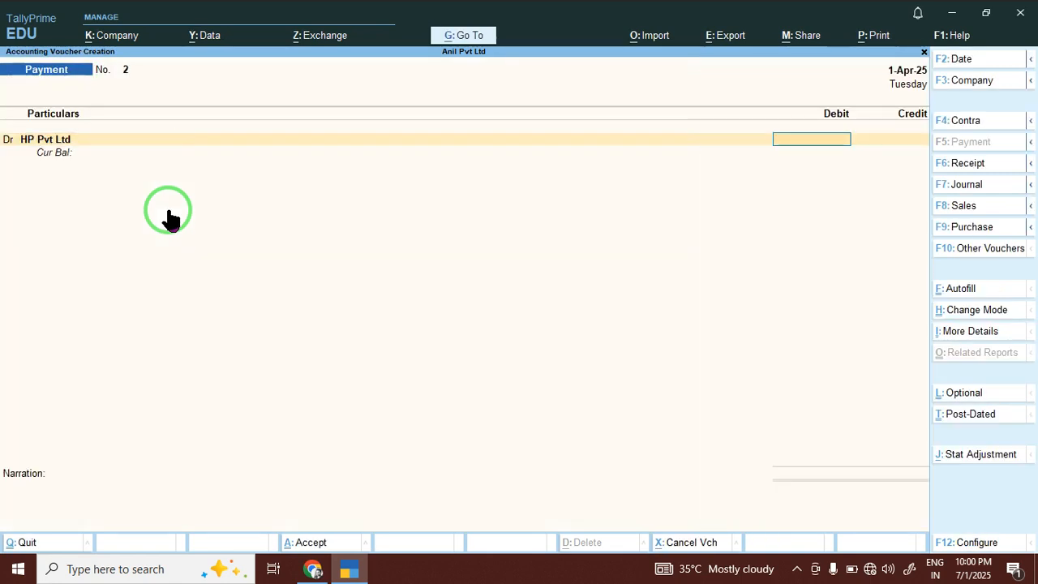
pyautogui.write('4565')
pyautogui.press('Return')
pyautogui.press('Return')
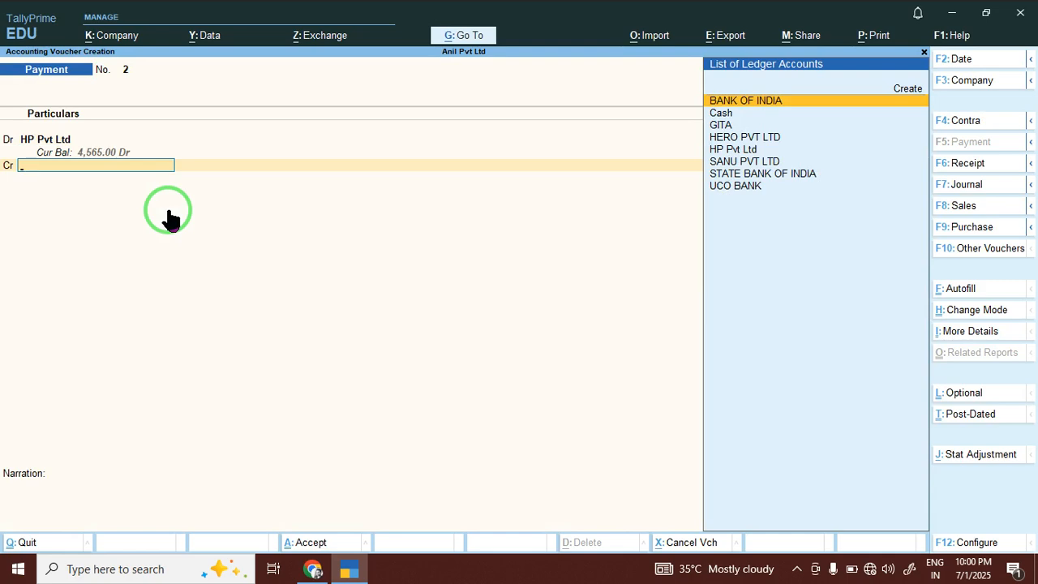
pyautogui.press('Return')
pyautogui.press('Return')
pyautogui.press('Return')
pyautogui.press('Return')
pyautogui.press('Return')
pyautogui.press('BackSpace')
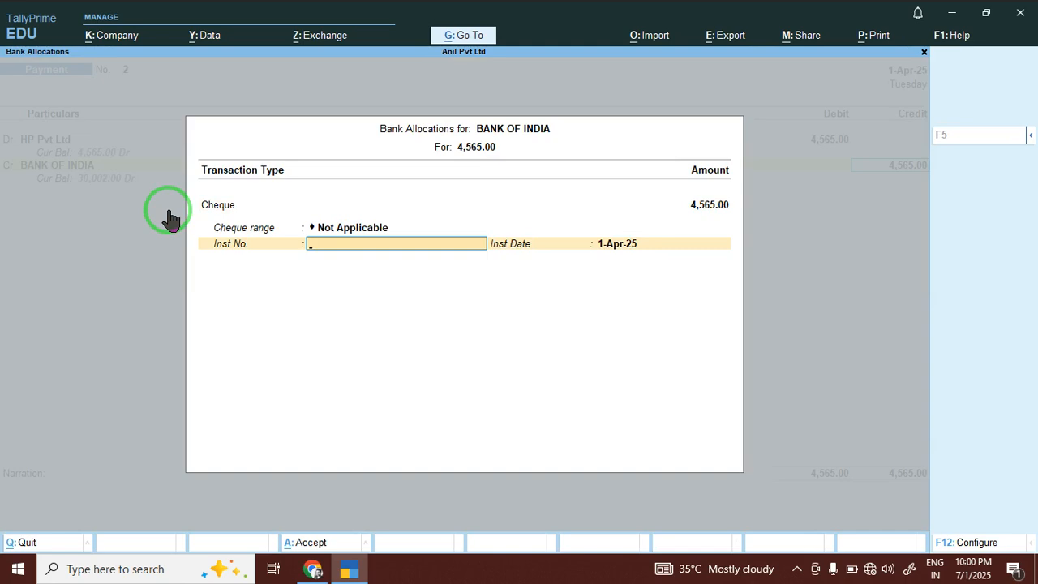
pyautogui.write('12345')
pyautogui.press('Return')
pyautogui.press('Return')
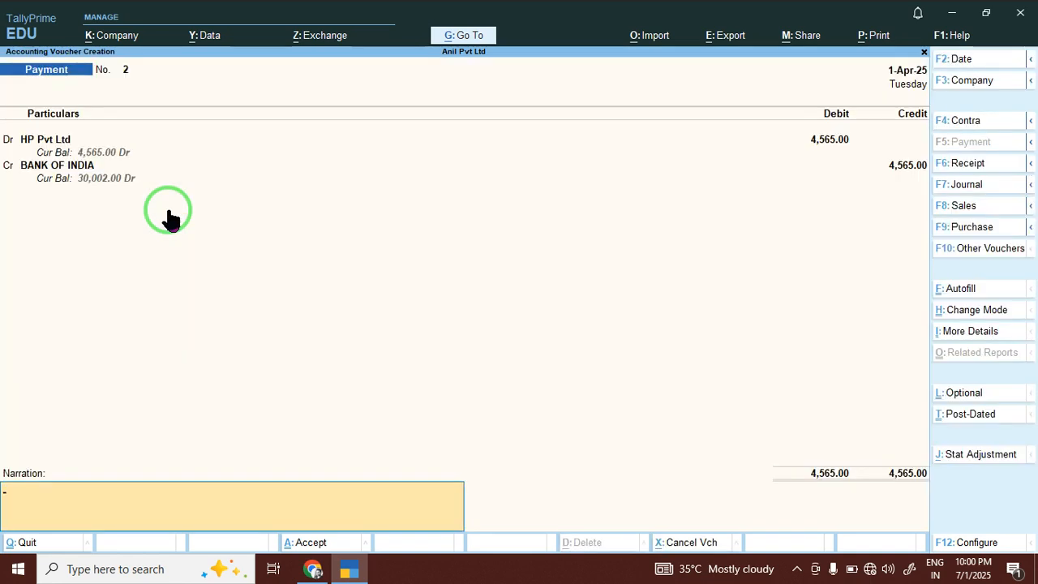
pyautogui.press('Return')
pyautogui.press('Return')
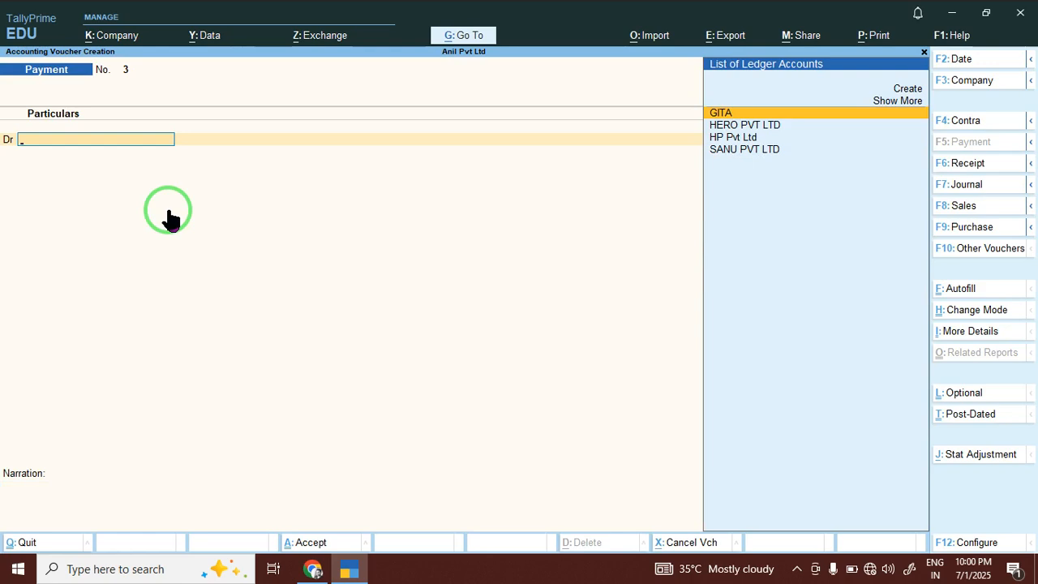
pyautogui.hotkey('alt', 'c')
# Create a Rent A/c ledger and place it under Indirect Expenses.
pyautogui.write('R')
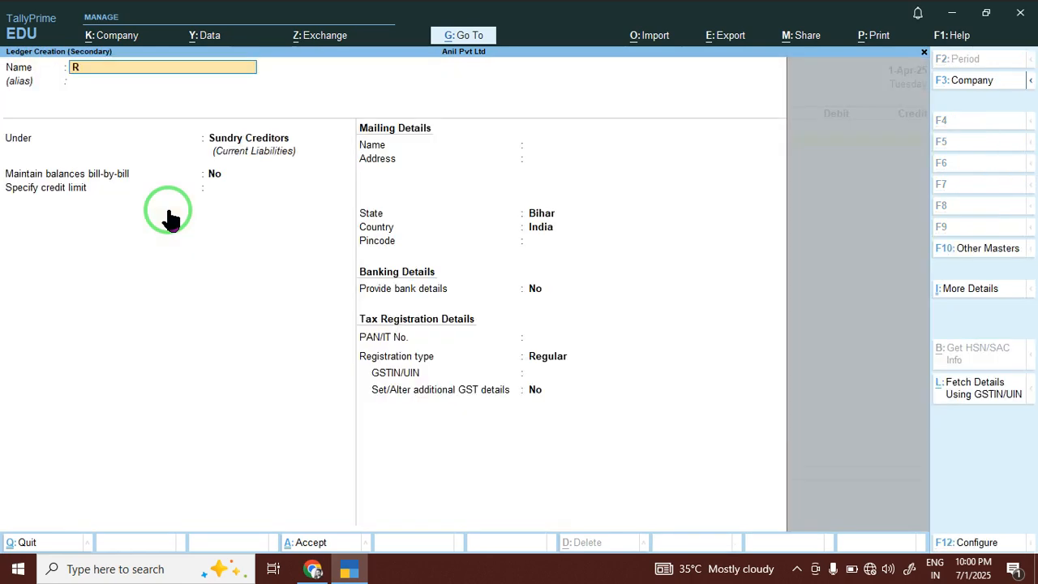
pyautogui.write('ent A/c')
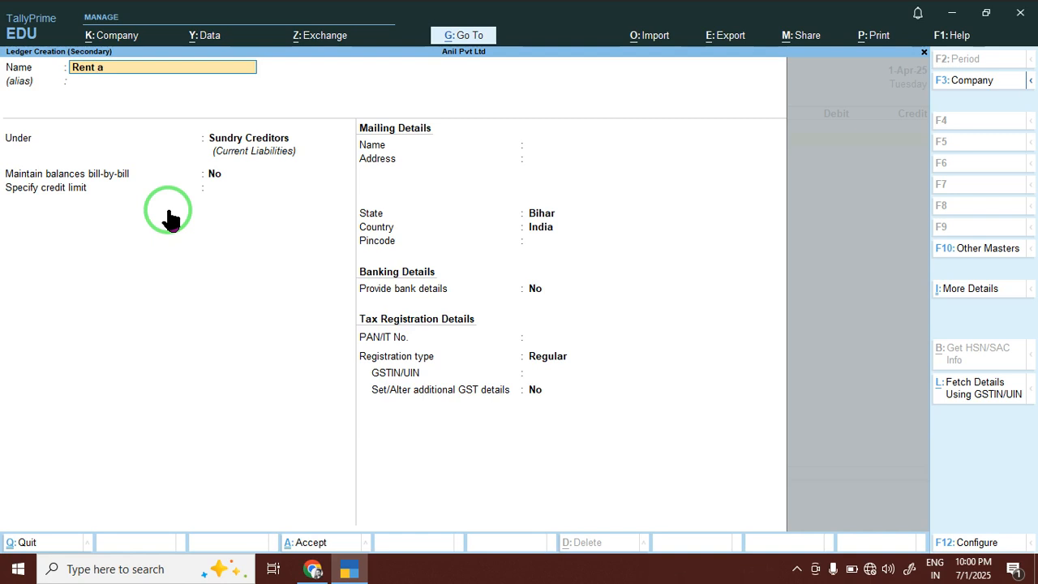
pyautogui.press('Return')
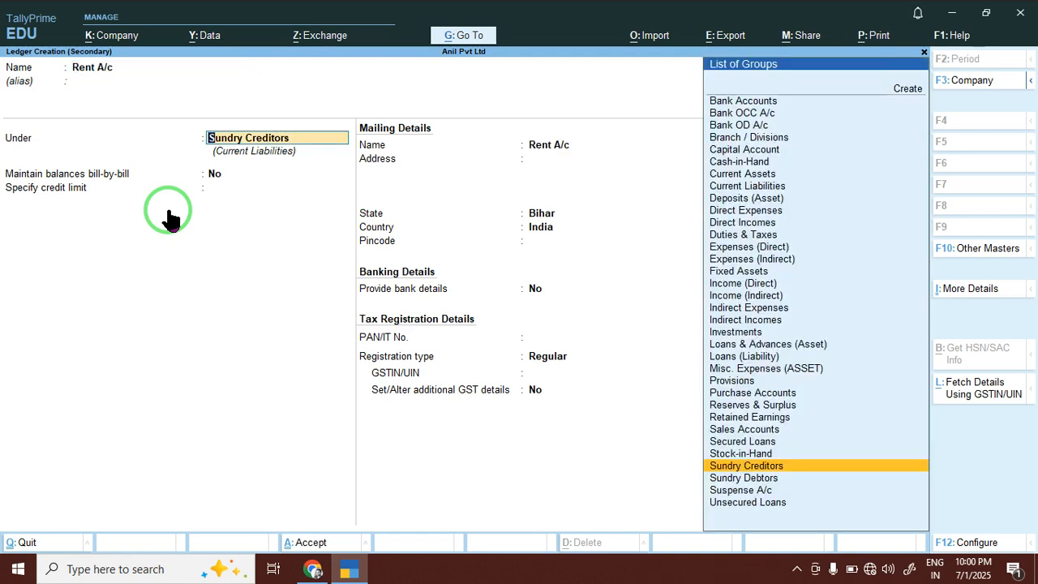
pyautogui.press('Return')
pyautogui.press('Return')
pyautogui.press('Return')
pyautogui.press('Return')
pyautogui.press('Return')
pyautogui.press('Return')
pyautogui.press('Return')
pyautogui.press('Return')
pyautogui.press('Return')
pyautogui.press('Return')
pyautogui.press('Return')
pyautogui.press('Return')
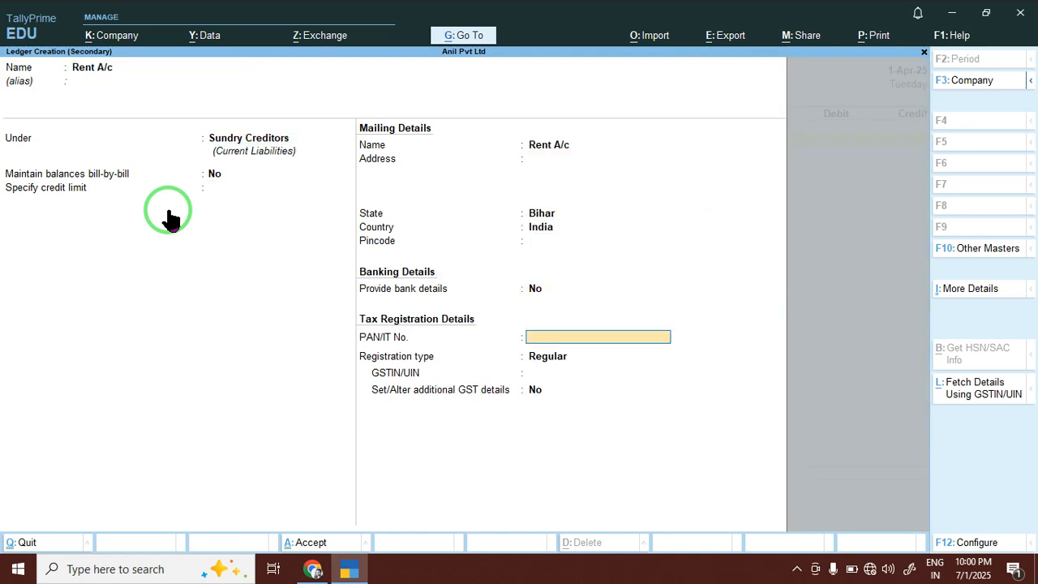
pyautogui.press('Return')
pyautogui.press('Up')
pyautogui.press('Up')
pyautogui.press('Up')
pyautogui.press('Up')
pyautogui.press('Up')
pyautogui.press('Up')
pyautogui.press('Up')
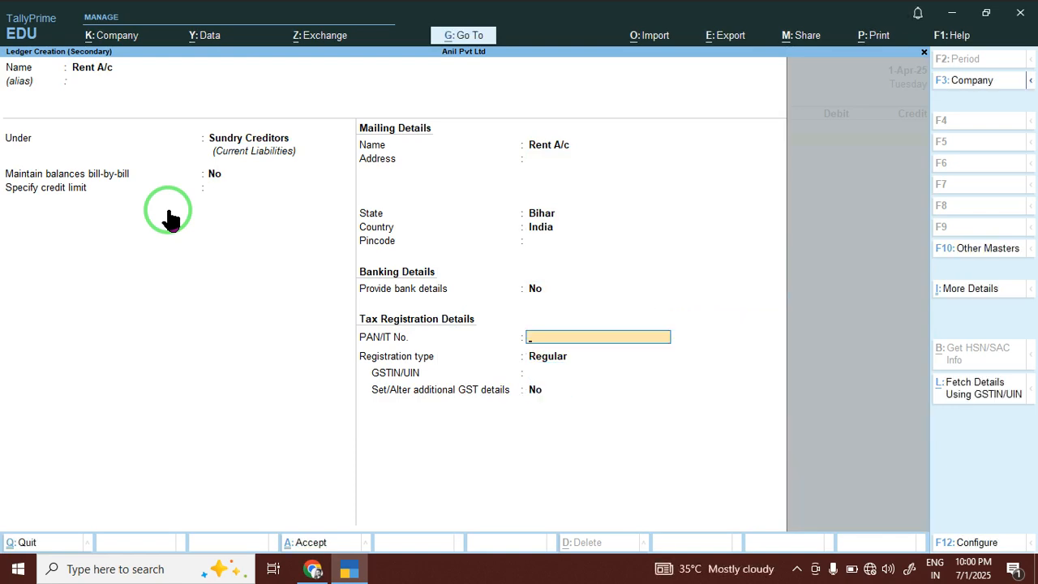
pyautogui.press('Up')
pyautogui.press('Up')
pyautogui.press('Up')
pyautogui.press('Up')
pyautogui.press('Up')
pyautogui.press('Up')
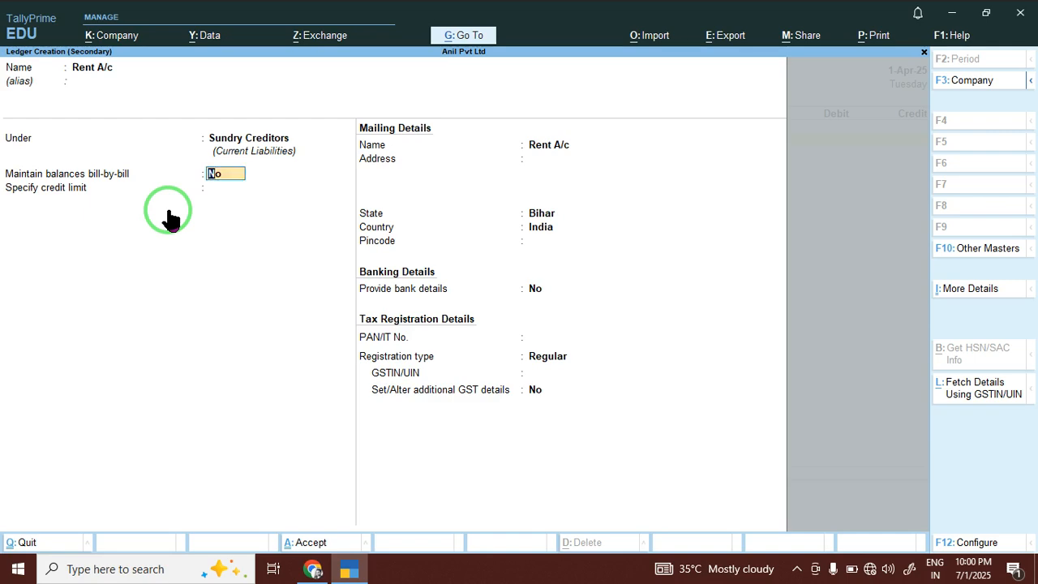
pyautogui.press('Return')
pyautogui.write('In')
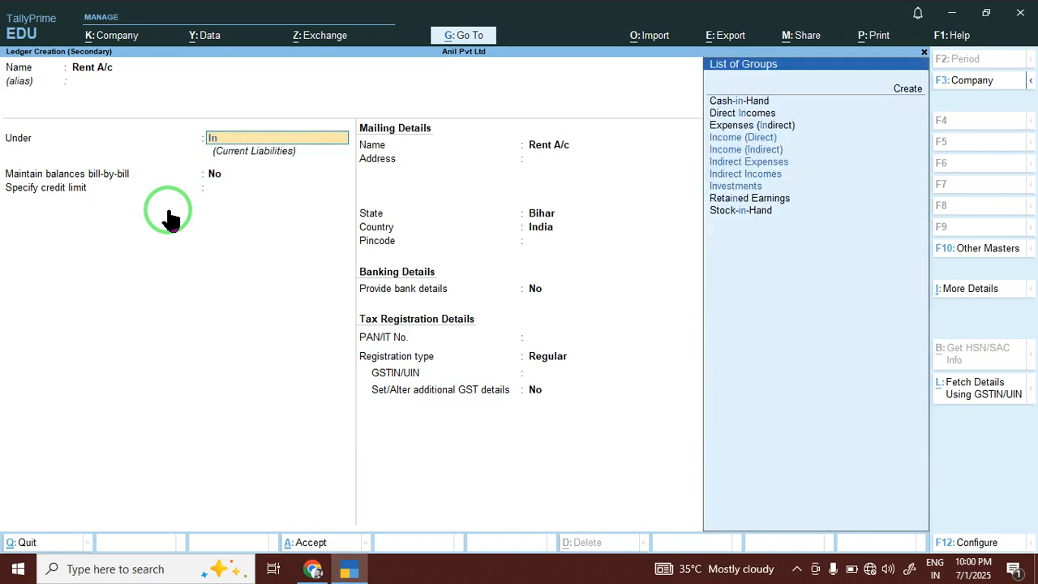
pyautogui.press('Down')
pyautogui.press('Down')
pyautogui.press('Down')
pyautogui.press('Up')
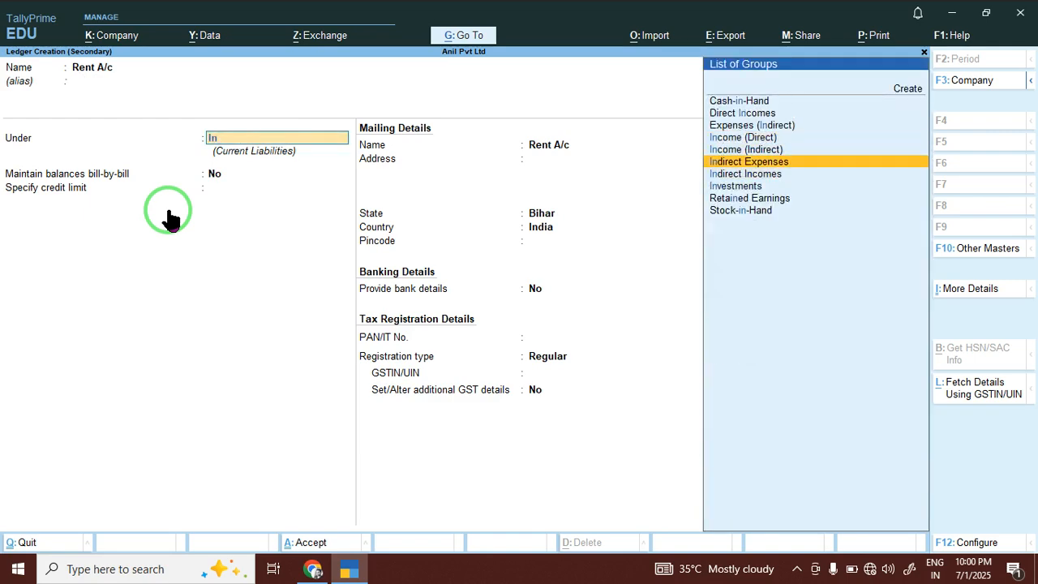
pyautogui.press('Return')
pyautogui.press('Return')
pyautogui.press('Return')
pyautogui.press('Return')
pyautogui.press('Return')
pyautogui.press('Return')
pyautogui.press('Return')
pyautogui.press('Return')
pyautogui.press('Return')
pyautogui.press('Return')
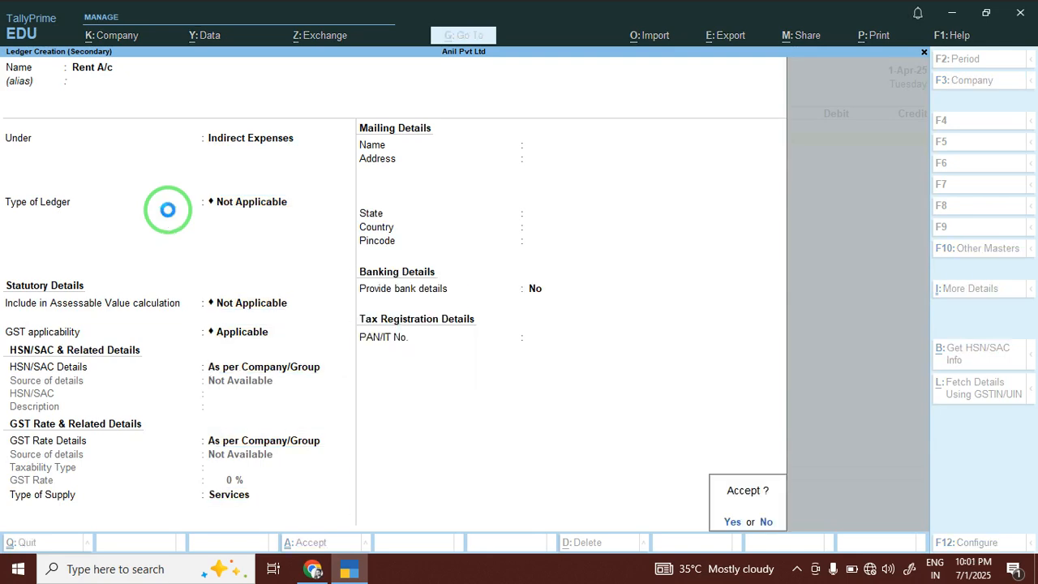
# Enter Payment No. 3: 34,567.00 debited to Rent A/c and credited to Cash.
pyautogui.write('34567')
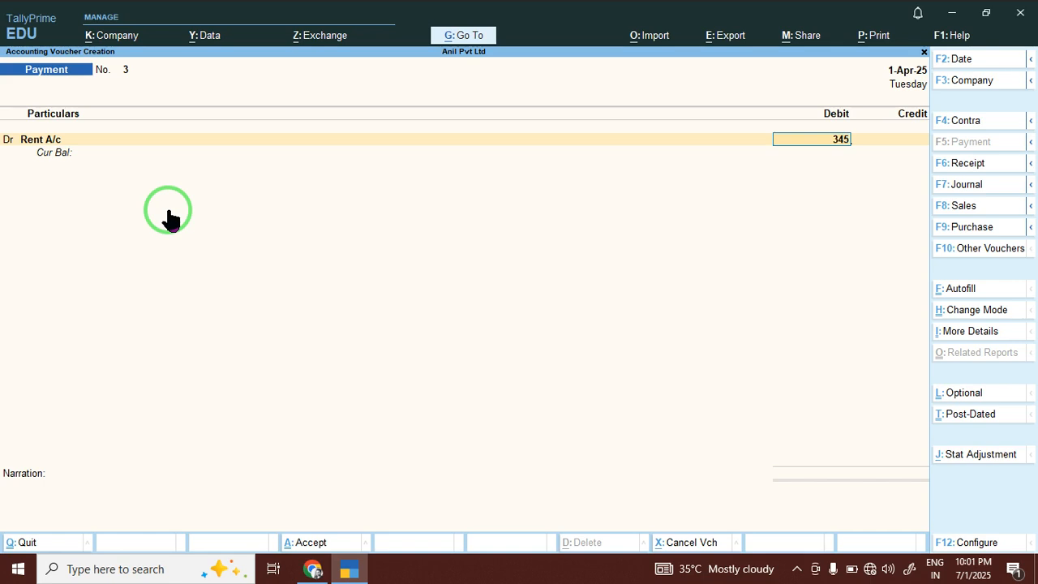
pyautogui.press('Return')
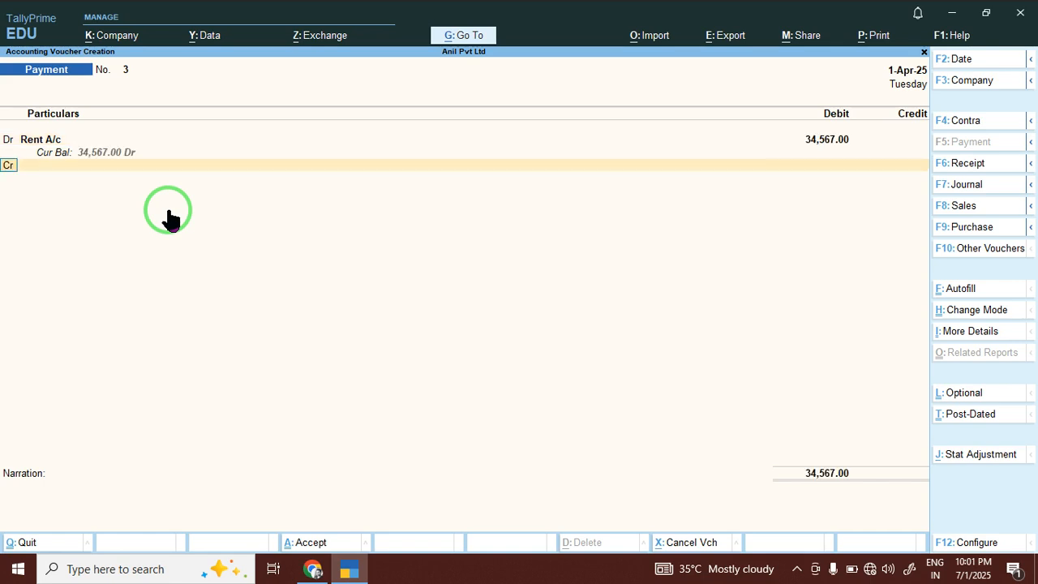
pyautogui.press('Return')
pyautogui.press('Down')
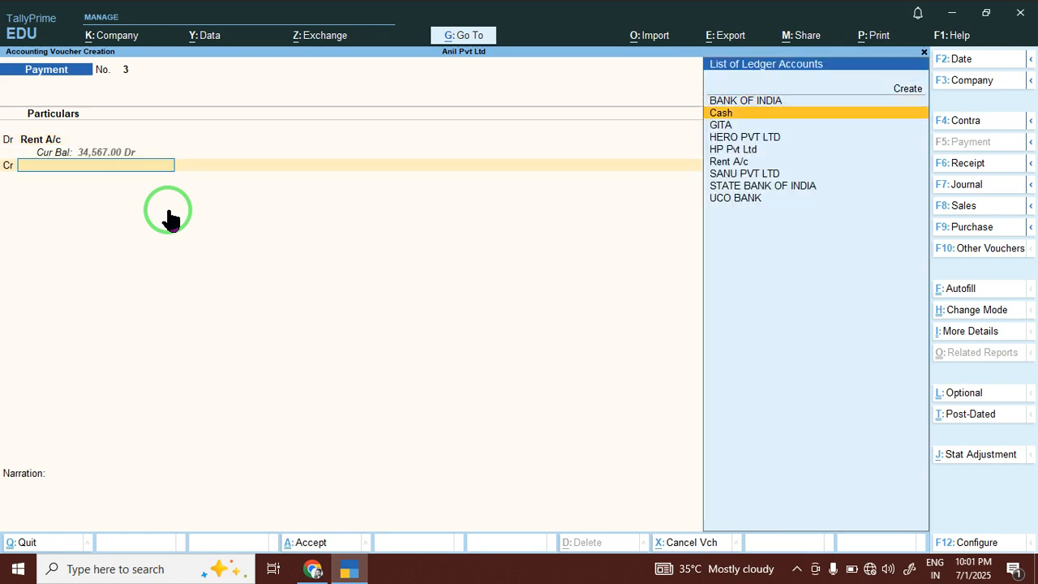
pyautogui.press('Return')
pyautogui.press('Return')
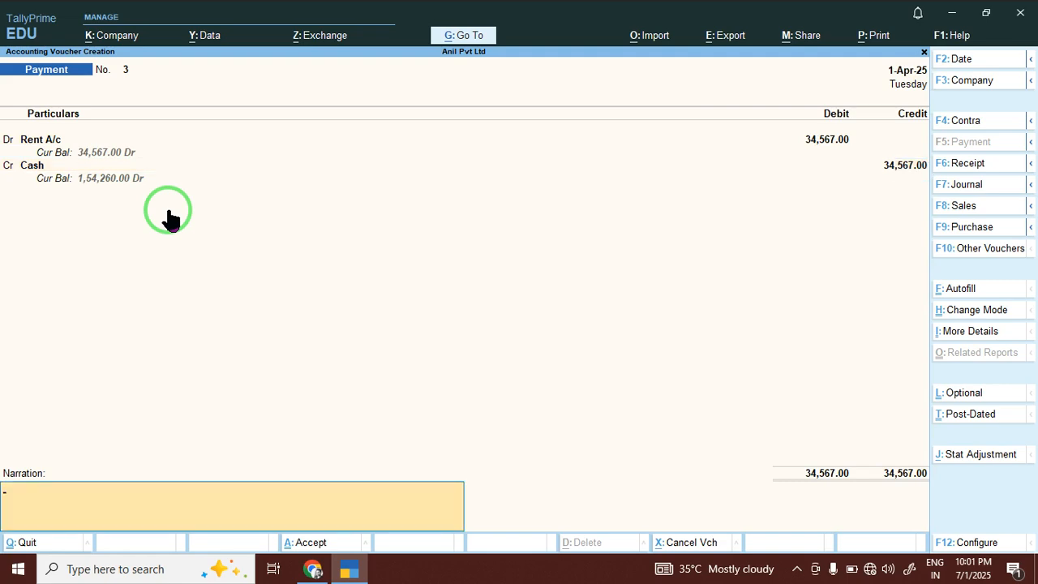
pyautogui.press('Return')
pyautogui.press('Return')
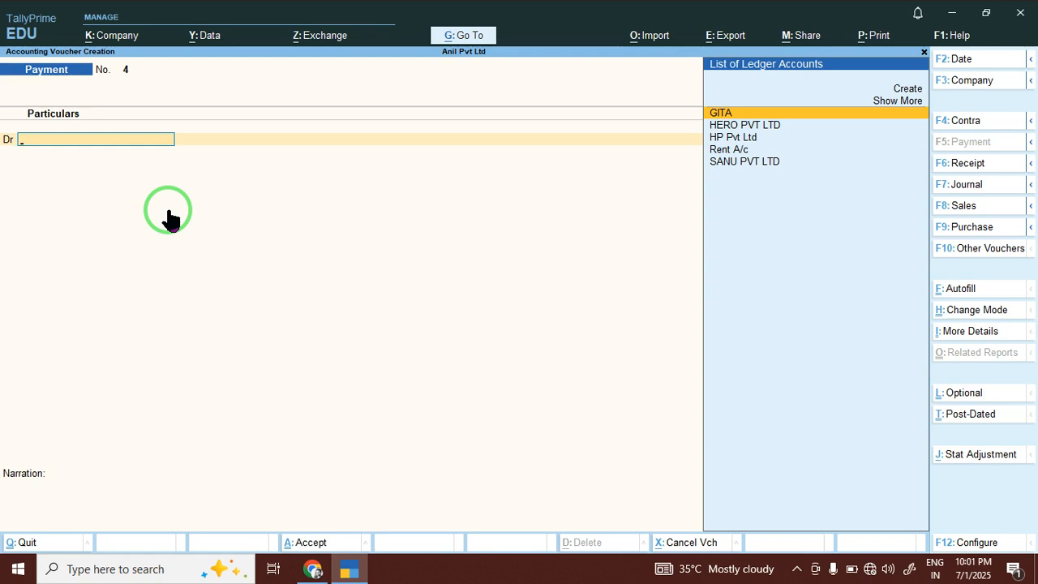
# Create ledger Salary A/c under Indirect Expenses and debit it 45,675.00.
pyautogui.hotkey('alt', 'c')
pyautogui.write('Sa')
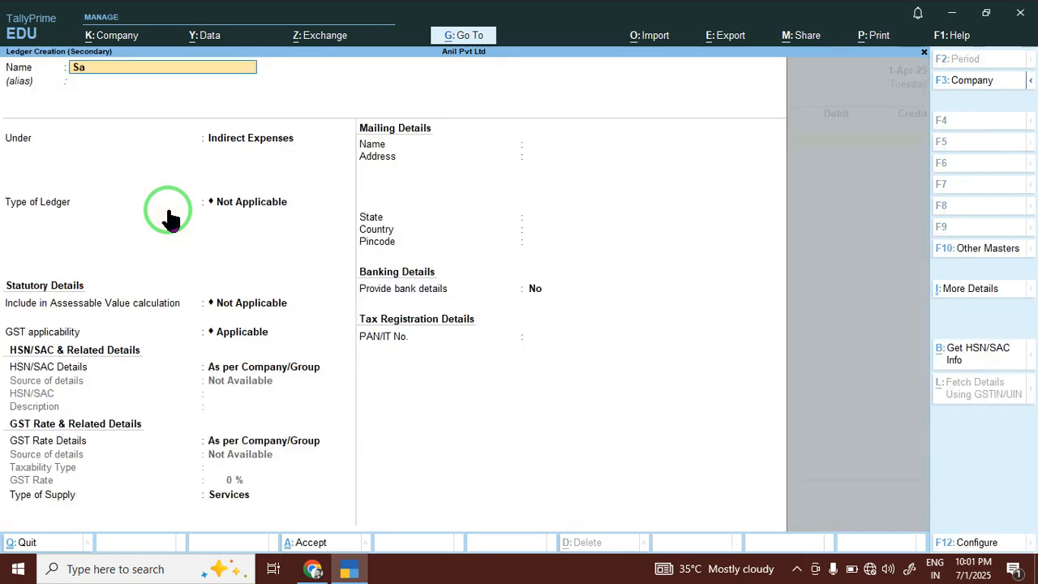
pyautogui.write('lary ac/')
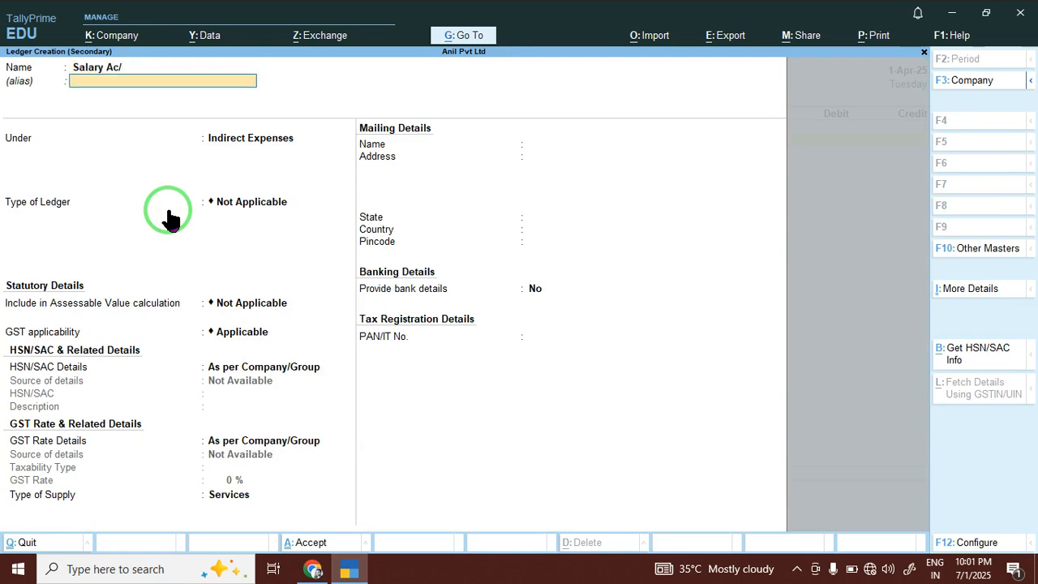
pyautogui.press('BackSpace')
pyautogui.press('BackSpace')
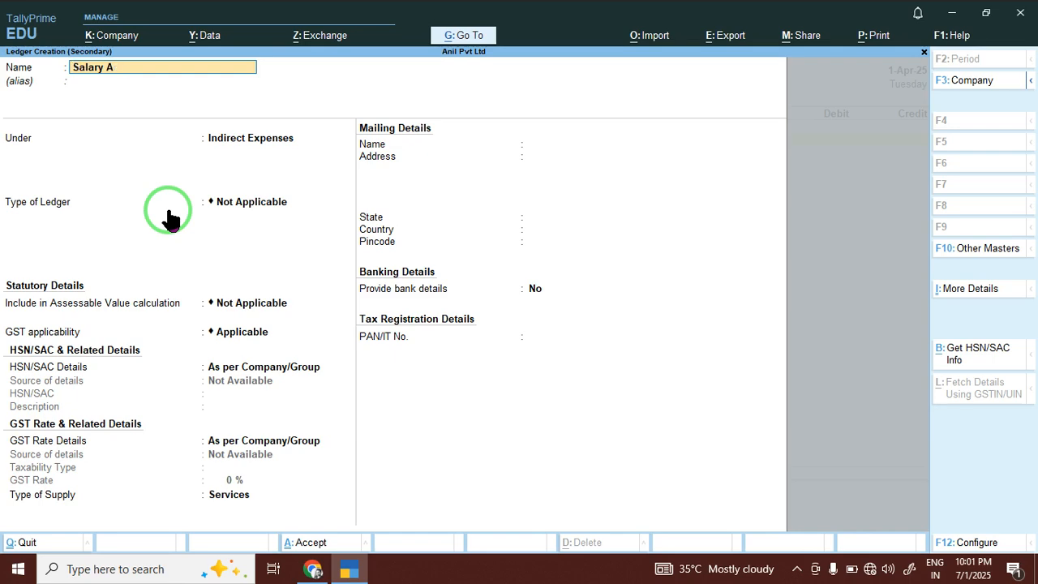
pyautogui.write('/c')
pyautogui.press('Return')
pyautogui.write('S')
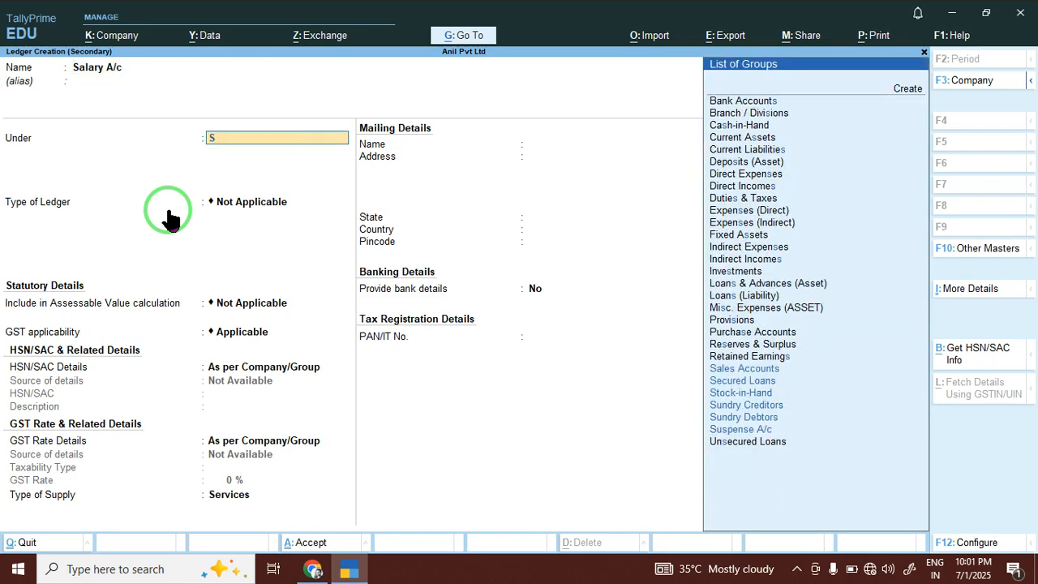
pyautogui.write('a')
pyautogui.press('BackSpace')
pyautogui.press('BackSpace')
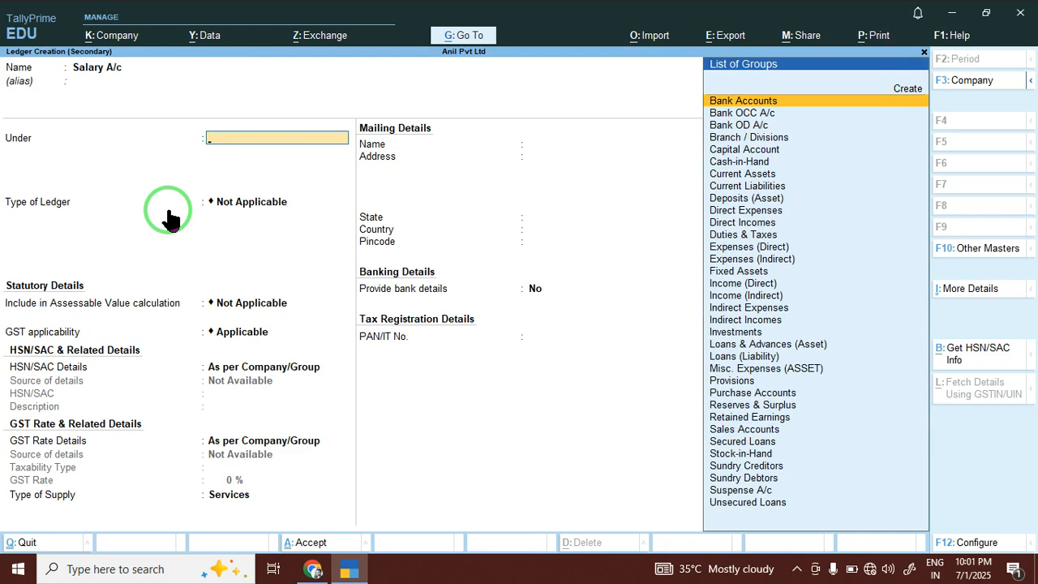
pyautogui.write('In')
pyautogui.press('Down')
pyautogui.press('Down')
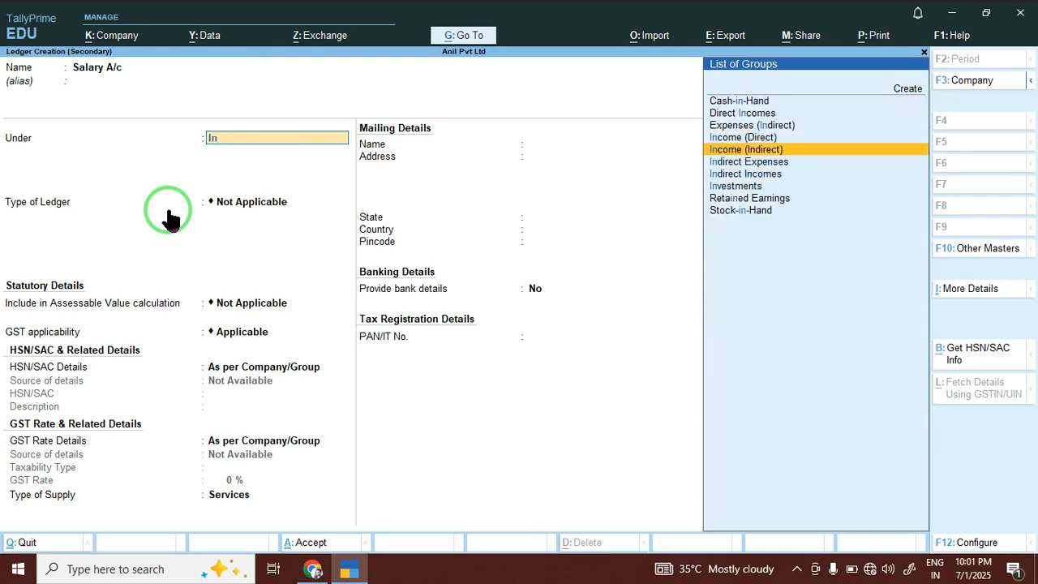
pyautogui.press('Down')
pyautogui.press('Return')
pyautogui.press('Return')
pyautogui.press('Return')
pyautogui.press('Return')
pyautogui.press('Return')
pyautogui.press('Return')
pyautogui.press('Return')
pyautogui.press('Return')
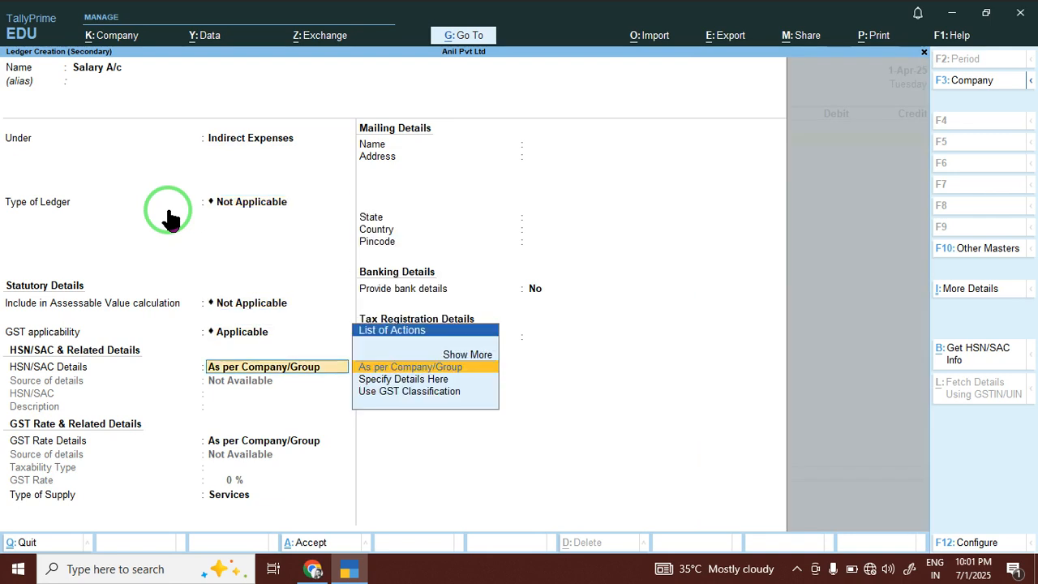
pyautogui.press('Return')
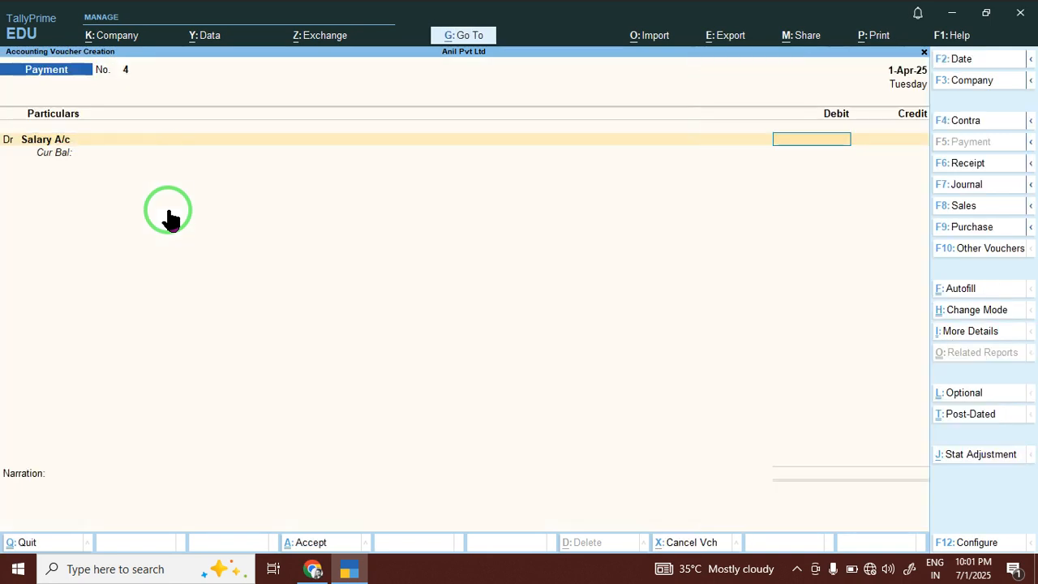
pyautogui.write('45675')
pyautogui.press('Return')
pyautogui.press('Return')
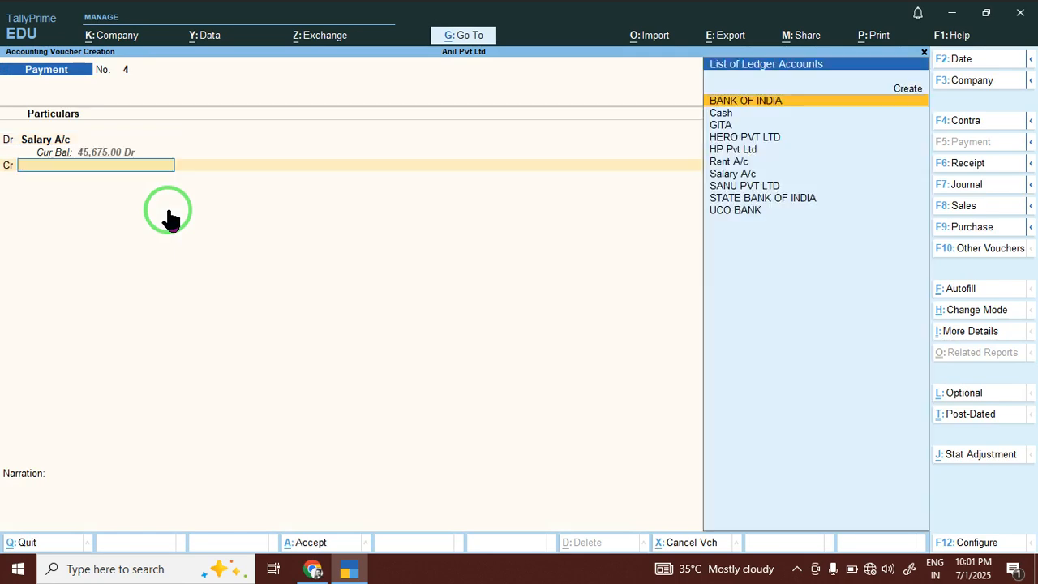
# Credit the 45,675.00 to BANK OF INDIA, entering cheque number 1233 in bank allocations.
pyautogui.press('Down')
pyautogui.press('Down')
pyautogui.press('Down')
pyautogui.press('Down')
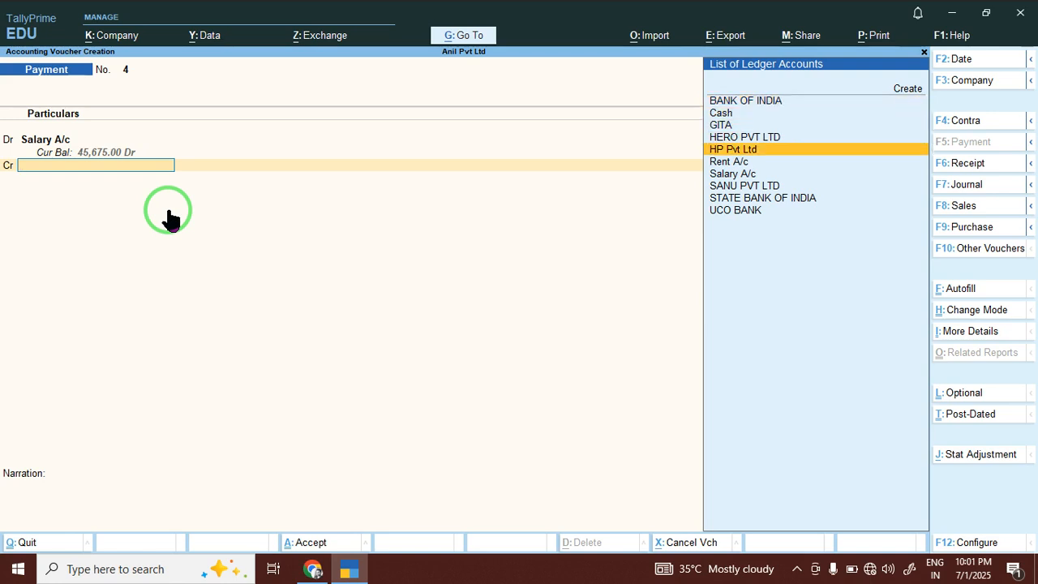
pyautogui.press('Up')
pyautogui.press('Up')
pyautogui.press('Down')
pyautogui.press('Down')
pyautogui.press('Up')
pyautogui.press('Up')
pyautogui.press('Up')
pyautogui.press('Up')
pyautogui.press('Return')
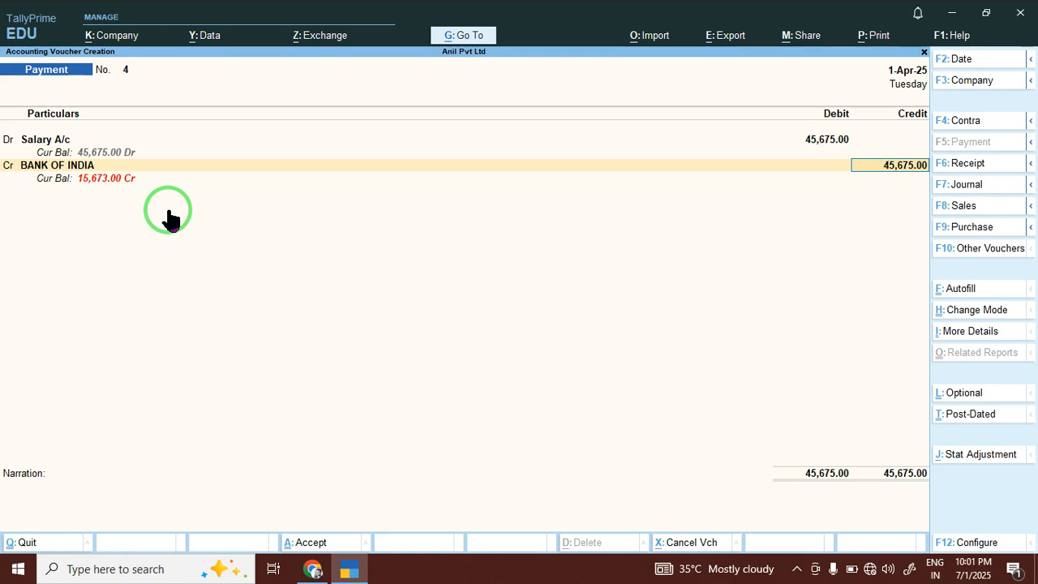
pyautogui.press('Return')
pyautogui.press('Return')
pyautogui.press('Return')
pyautogui.press('Return')
pyautogui.press('BackSpace')
pyautogui.write('1233')
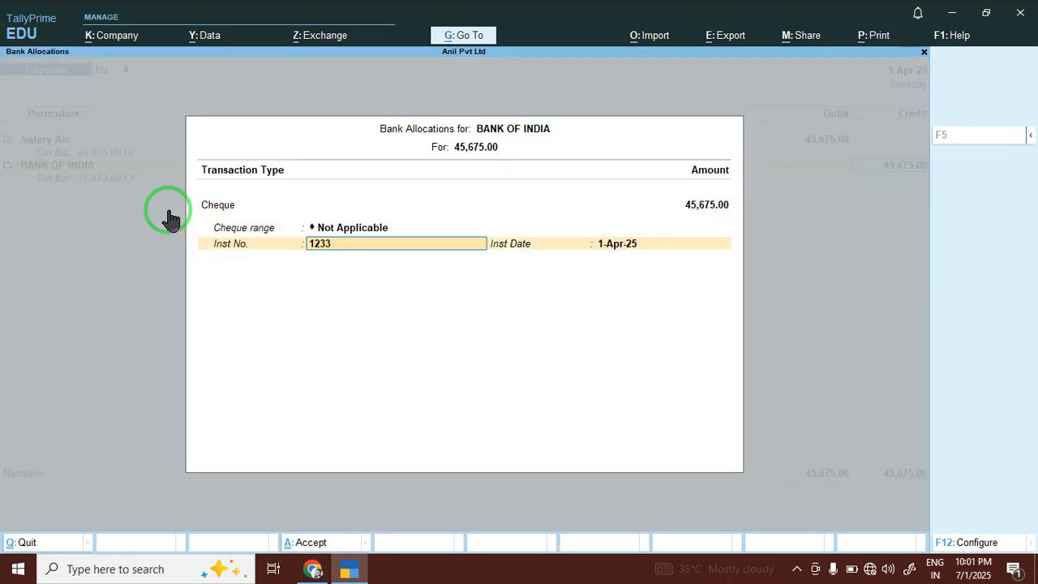
pyautogui.press('Return')
pyautogui.press('Return')
pyautogui.press('Return')
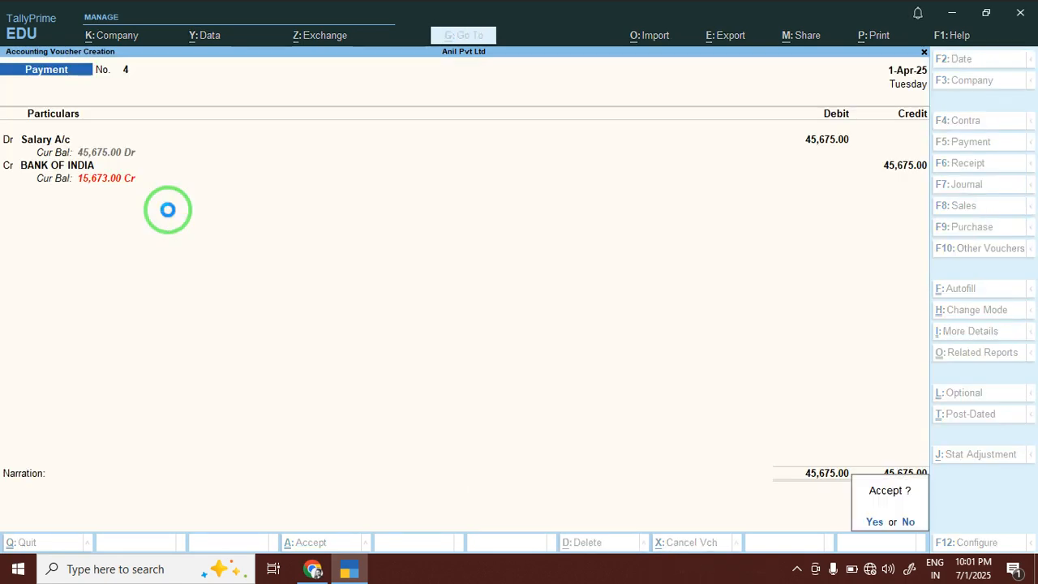
pyautogui.press('Return')
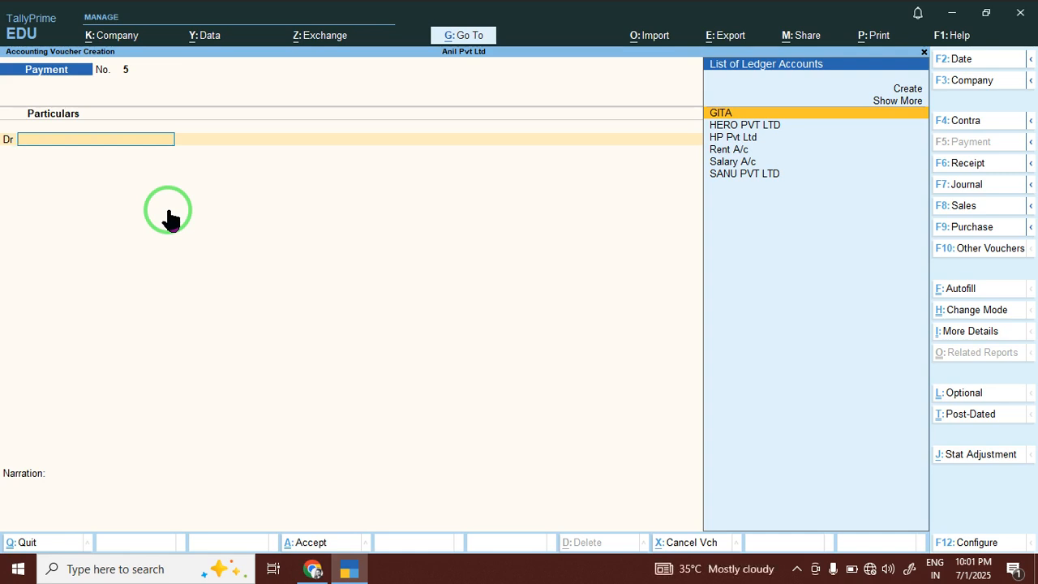
# Start a purchase voucher and create supplier ledger Hp India under Sundry Creditors.
pyautogui.click(965, 209)
pyautogui.click(969, 228)
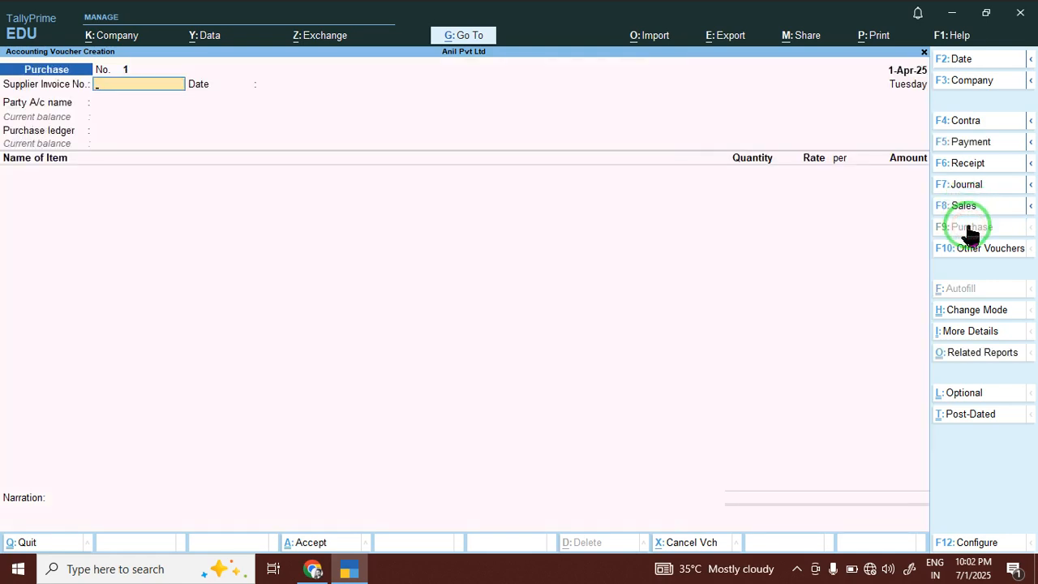
pyautogui.press('Return')
pyautogui.press('Return')
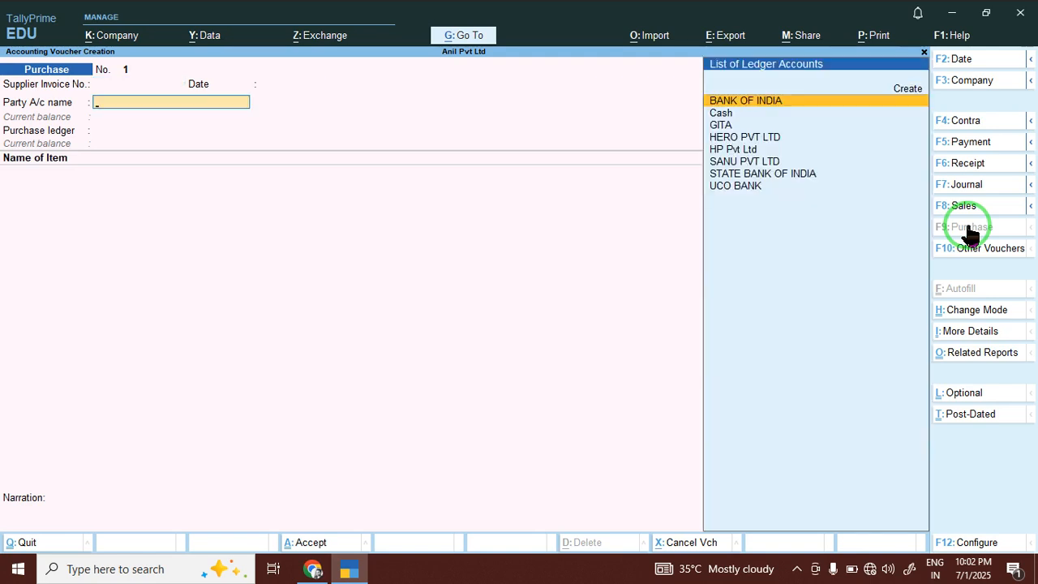
pyautogui.hotkey('alt', 'c')
pyautogui.write('Hp india')
pyautogui.press('Return')
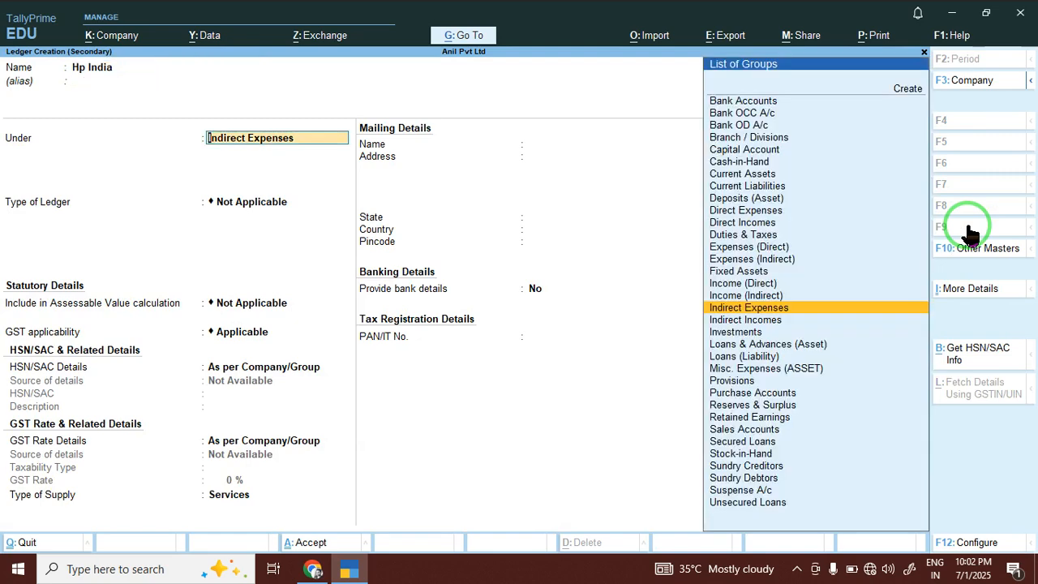
pyautogui.write('Su')
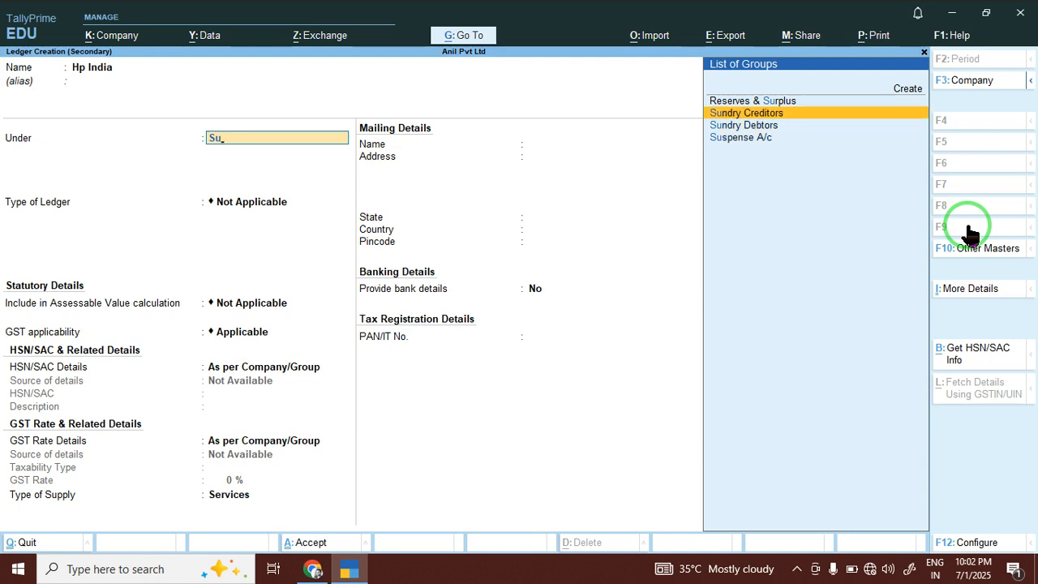
pyautogui.press('Return')
pyautogui.press('Return')
pyautogui.press('Return')
pyautogui.press('Return')
pyautogui.press('Return')
pyautogui.press('Return')
pyautogui.press('Return')
pyautogui.press('Return')
pyautogui.press('Return')
pyautogui.press('Return')
pyautogui.press('Return')
pyautogui.press('Return')
pyautogui.press('Return')
pyautogui.press('Return')
pyautogui.press('Return')
pyautogui.press('Return')
pyautogui.press('Return')
pyautogui.press('Return')
pyautogui.press('Return')
pyautogui.press('Return')
pyautogui.press('Return')
pyautogui.press('Return')
pyautogui.press('Return')
pyautogui.press('Return')
pyautogui.press('Return')
pyautogui.press('Return')
pyautogui.press('Return')
pyautogui.press('Return')
# Create the Purchase A/c ledger under Purchase Accounts.
pyautogui.hotkey('alt', 'c')
pyautogui.write('Purchase A/c')
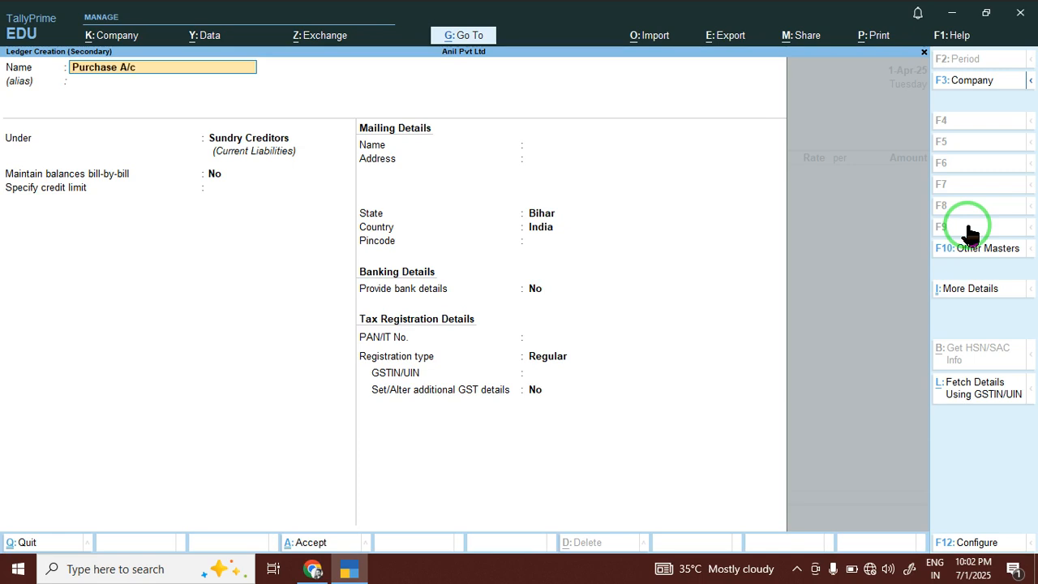
pyautogui.press('Return')
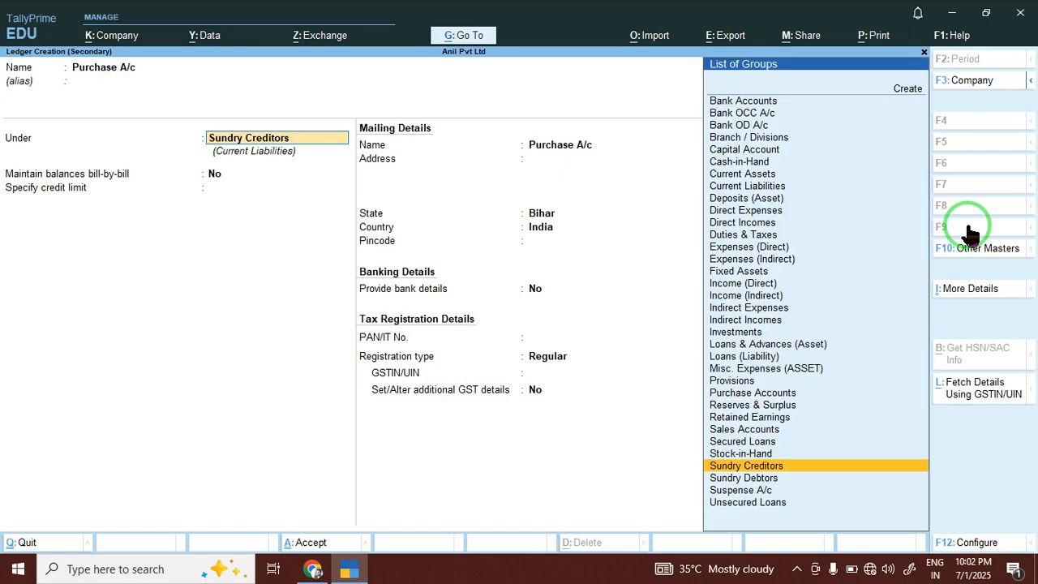
pyautogui.write('Pu')
pyautogui.press('Return')
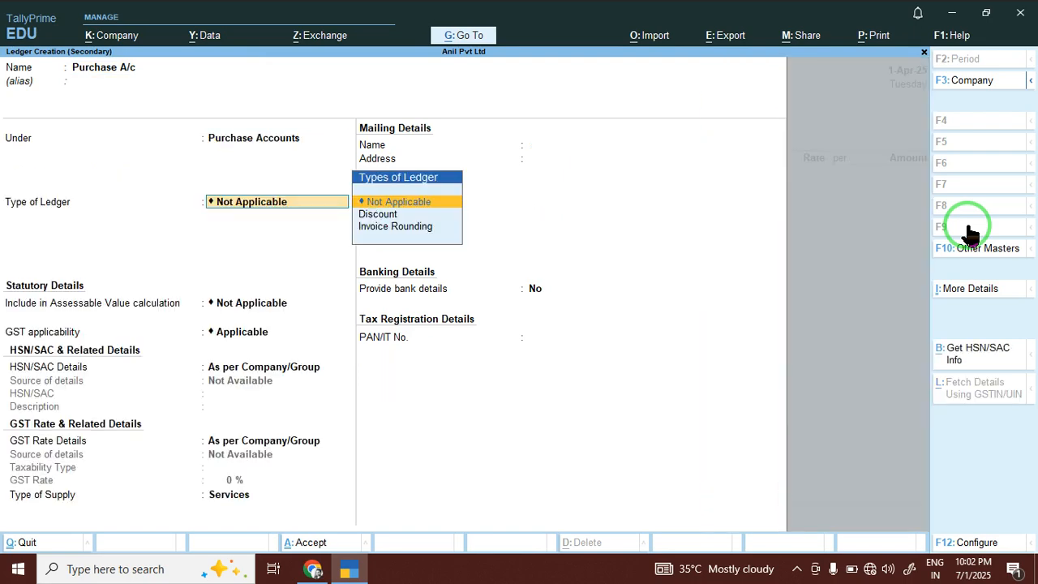
pyautogui.press('Return')
pyautogui.press('Return')
pyautogui.press('Return')
pyautogui.press('Return')
pyautogui.press('Return')
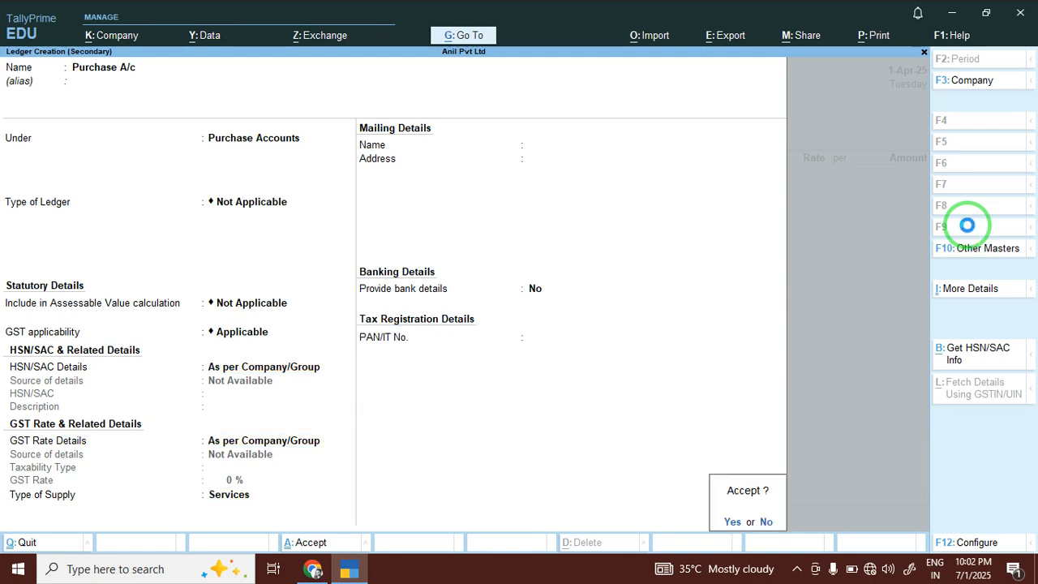
pyautogui.press('Return')
pyautogui.press('Return')
pyautogui.press('Return')
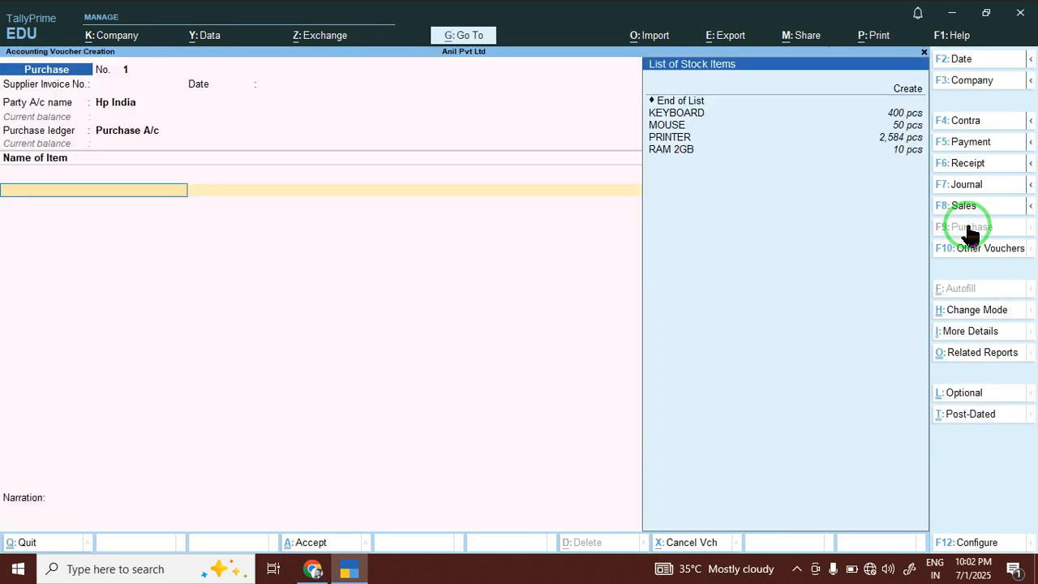
# Add 50 KEYBOARD at 2,584.00 (1,29,200.00) and save purchase voucher 1 from Hp India.
pyautogui.press('Down')
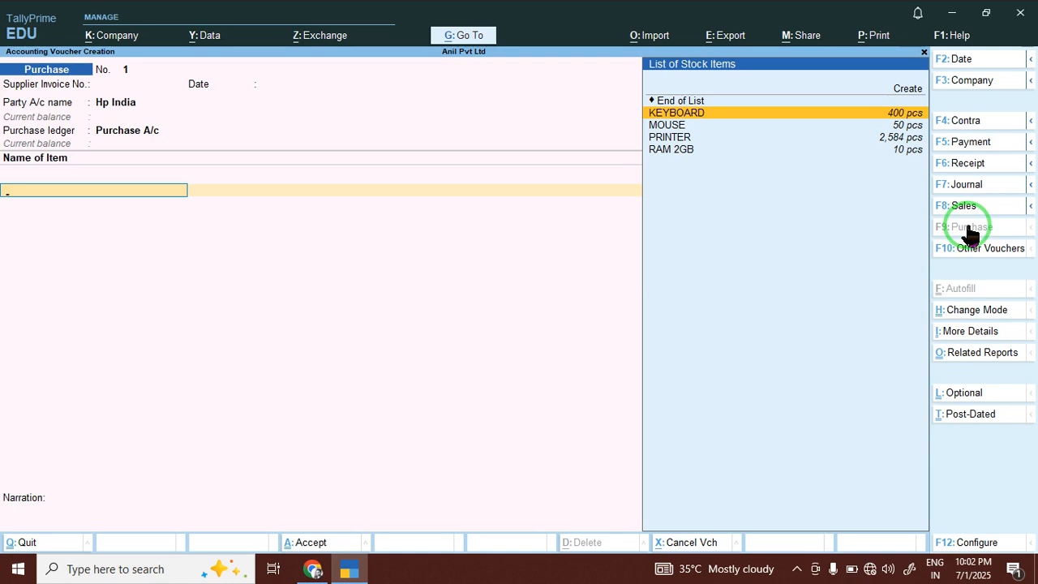
pyautogui.press('Return')
pyautogui.write('50')
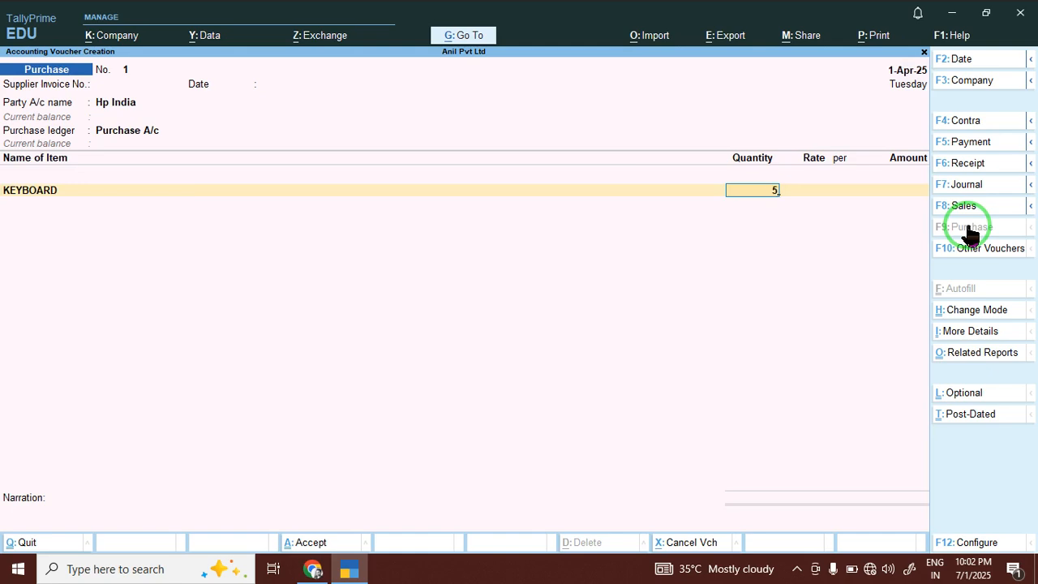
pyautogui.press('Return')
pyautogui.press('Return')
pyautogui.press('Return')
pyautogui.press('Return')
pyautogui.press('Return')
pyautogui.press('Return')
pyautogui.press('Return')
pyautogui.press('Return')
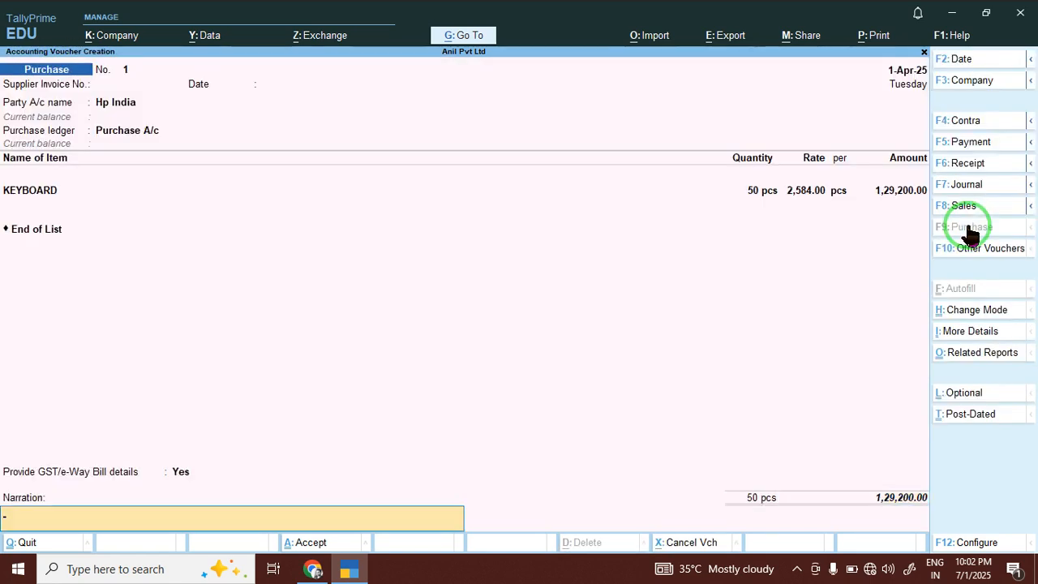
pyautogui.press('Return')
pyautogui.press('Return')
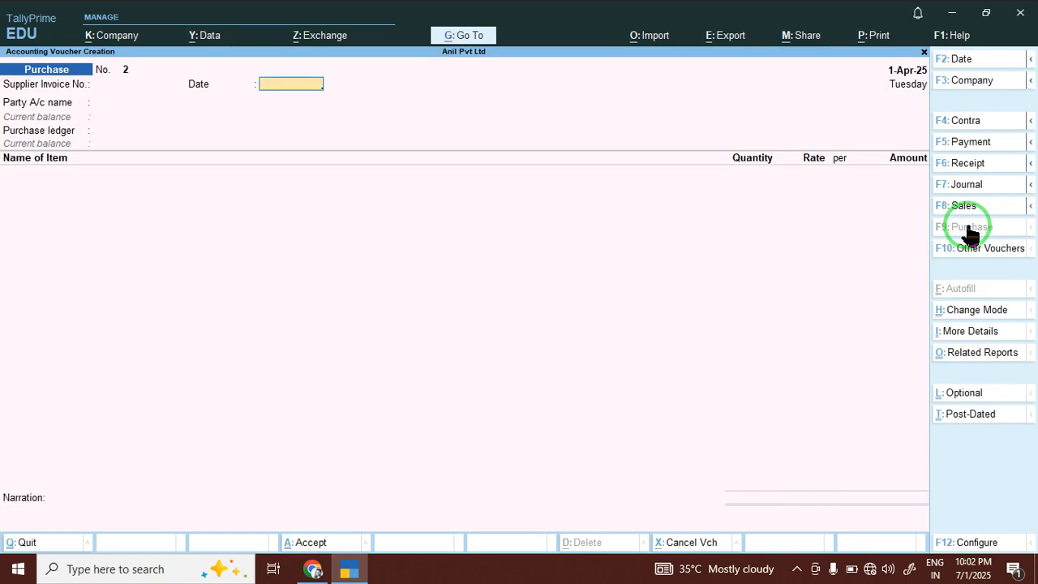
pyautogui.press('Return')
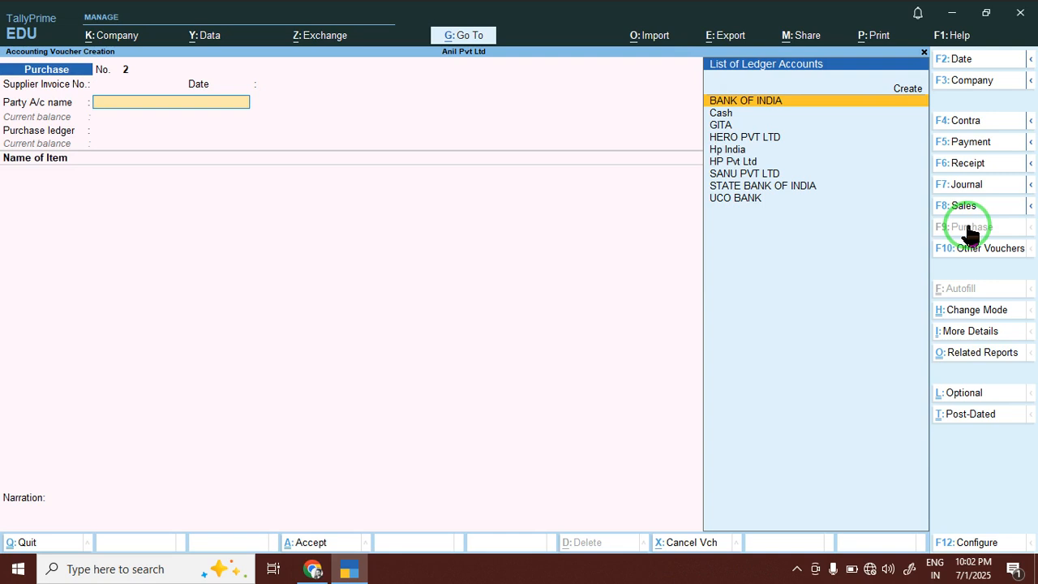
# Create supplier Foxin under Sundry Creditors as party on purchase voucher 2, place of supply Bihar.
pyautogui.hotkey('alt', 'c')
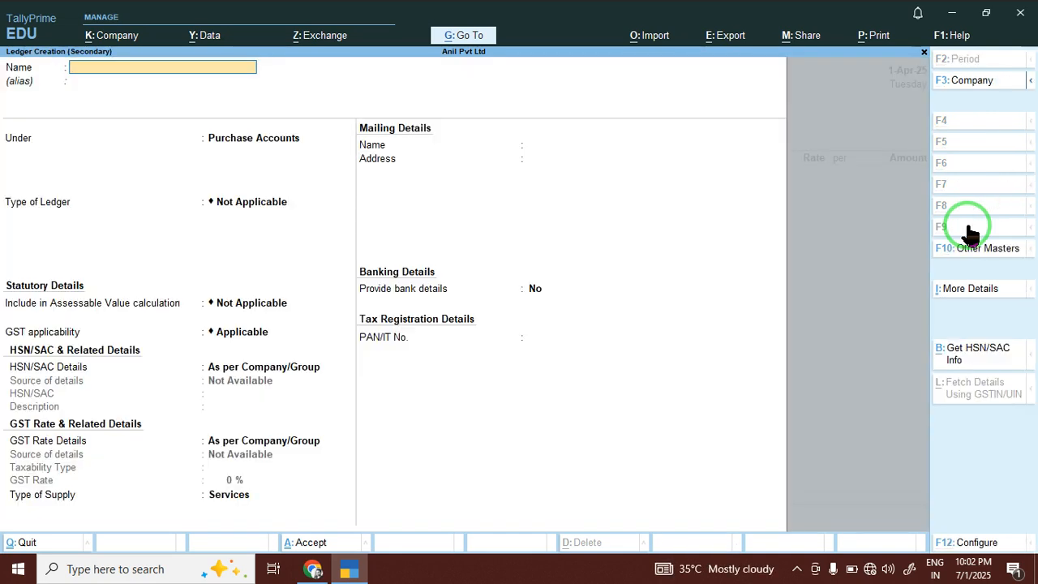
pyautogui.write('Inter')
pyautogui.press('Return')
pyautogui.press('Return')
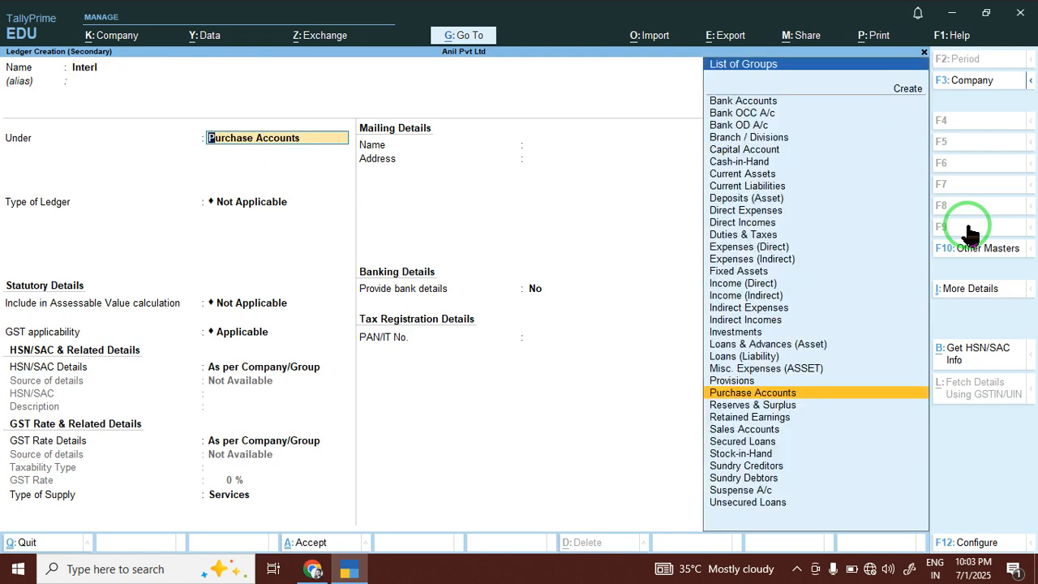
pyautogui.press('BackSpace')
pyautogui.press('BackSpace')
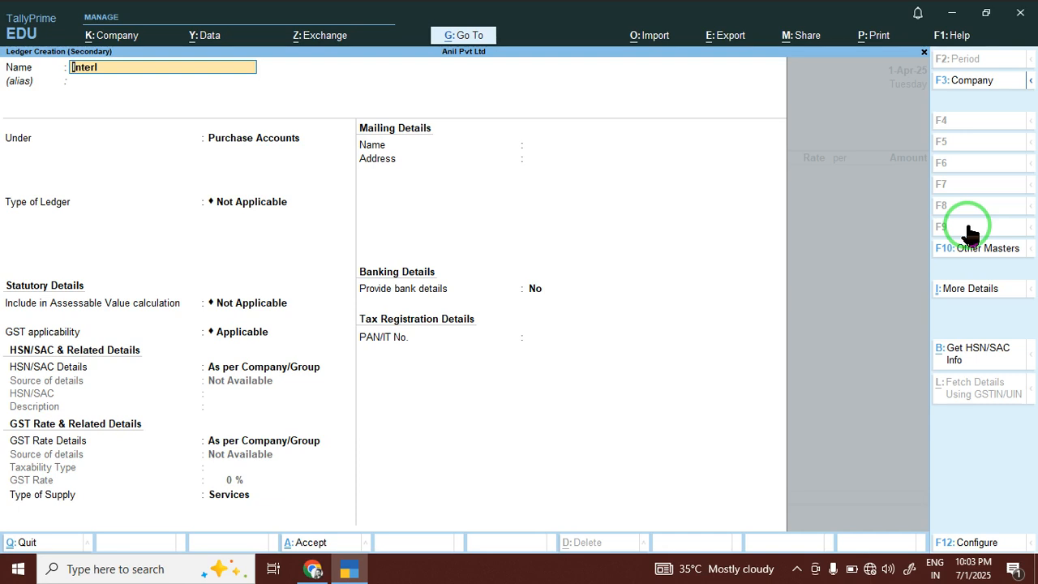
pyautogui.write('Foxin')
pyautogui.press('Return')
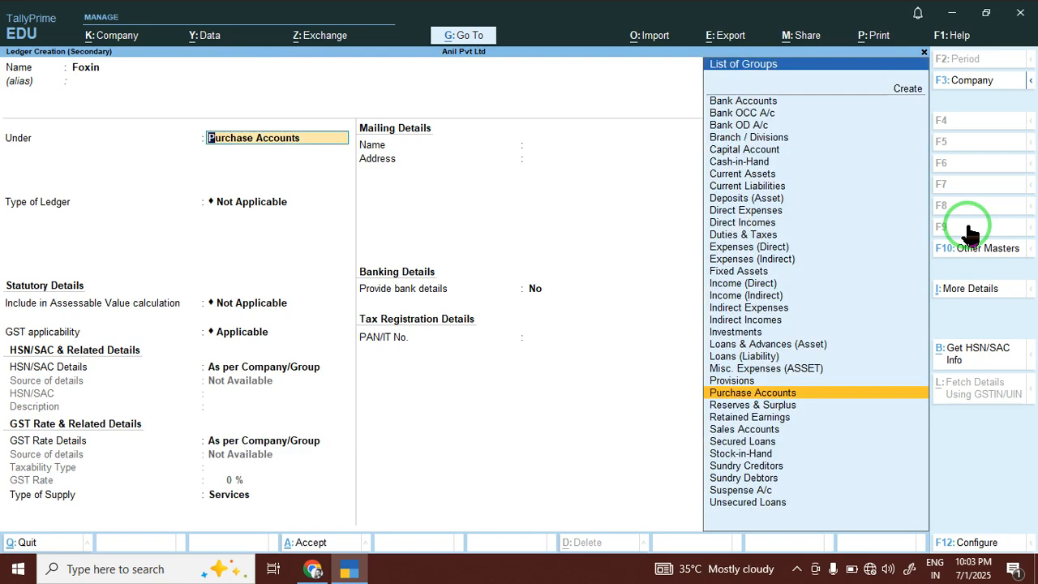
pyautogui.write('Pu')
pyautogui.press('BackSpace')
pyautogui.press('BackSpace')
pyautogui.write('Su')
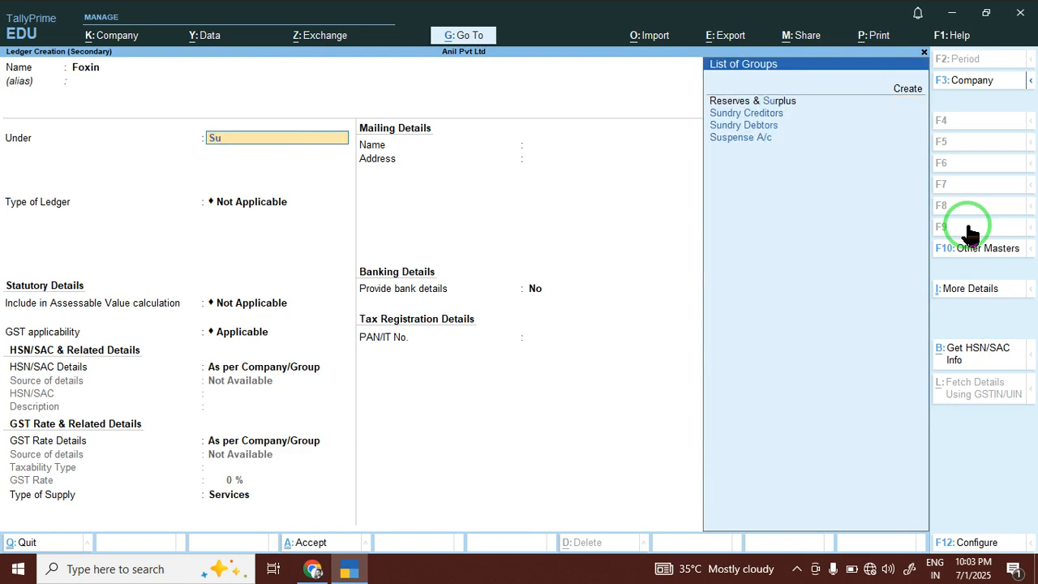
pyautogui.press('Down')
pyautogui.press('Down')
pyautogui.press('Up')
pyautogui.press('Return')
pyautogui.press('Return')
pyautogui.press('Return')
pyautogui.press('Return')
pyautogui.press('Return')
pyautogui.press('Return')
pyautogui.press('Return')
pyautogui.press('Return')
pyautogui.press('Return')
pyautogui.press('Return')
pyautogui.press('Return')
pyautogui.press('Return')
pyautogui.press('Return')
pyautogui.press('Return')
pyautogui.press('Return')
pyautogui.press('Return')
pyautogui.press('Return')
pyautogui.press('Return')
pyautogui.press('Return')
pyautogui.press('Return')
pyautogui.press('Return')
pyautogui.press('Return')
pyautogui.press('Return')
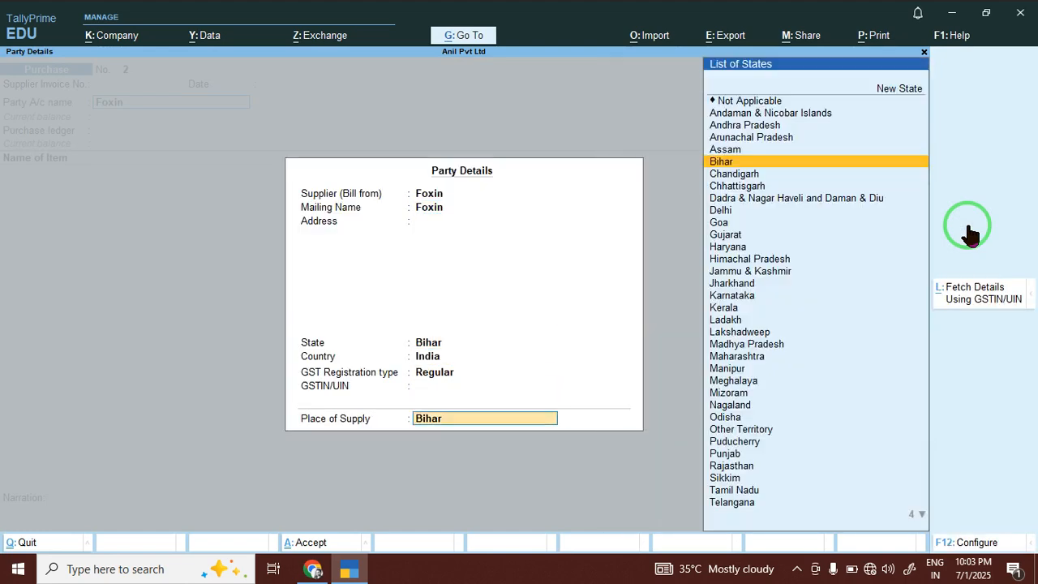
pyautogui.press('Return')
pyautogui.press('Return')
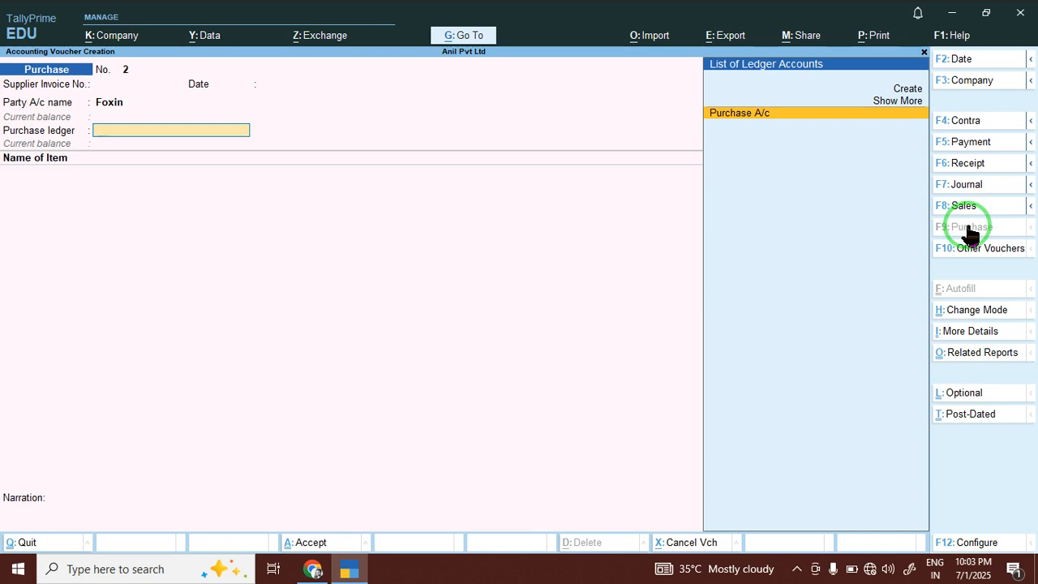
# Record 50 RAM 2GB at 2,500.00 against Purchase A/c, totalling 1,25,000.00, and save.
pyautogui.press('Return')
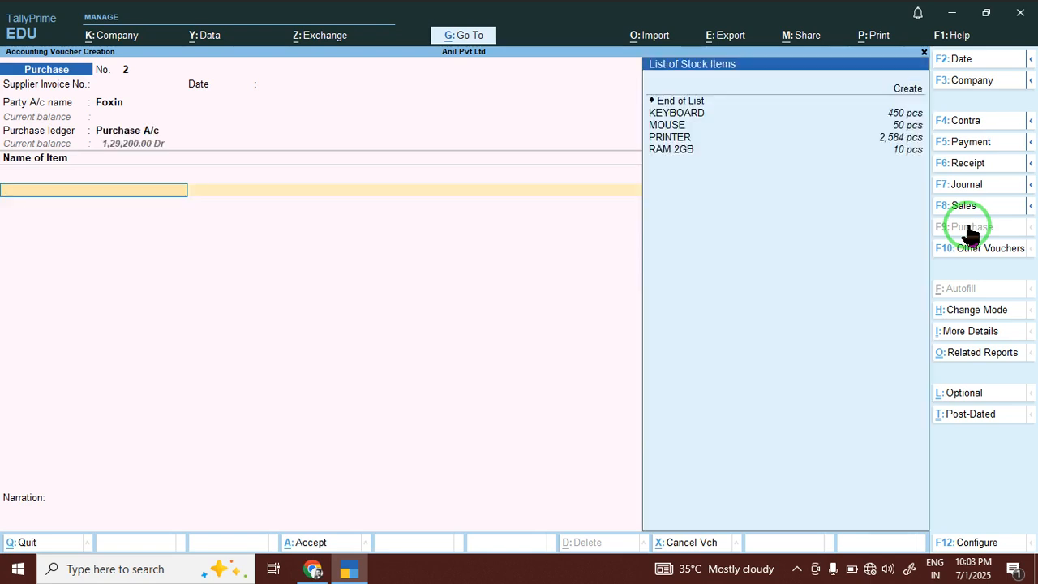
pyautogui.press('Down')
pyautogui.press('Down')
pyautogui.press('Down')
pyautogui.press('Down')
pyautogui.press('Down')
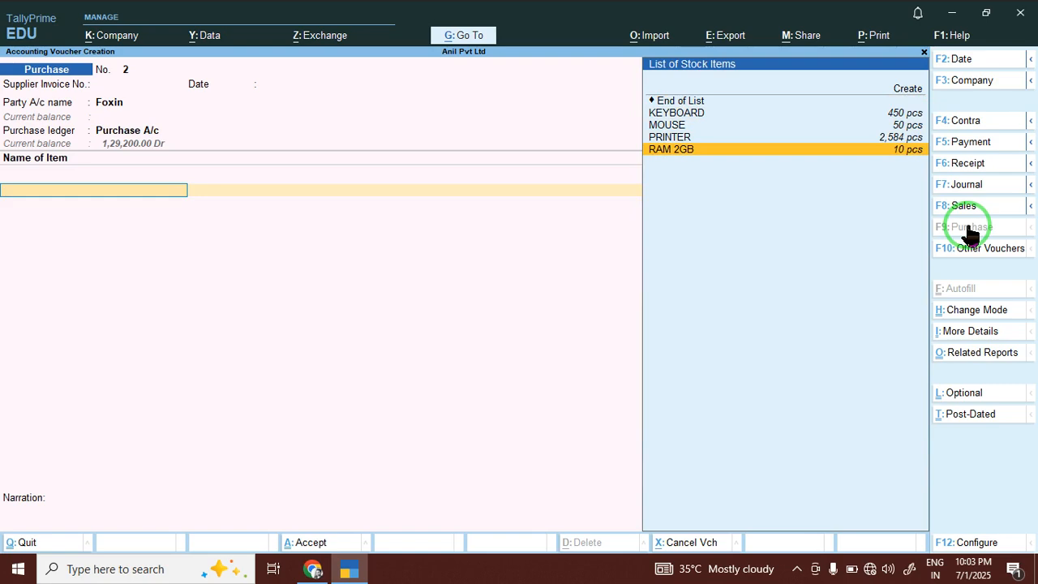
pyautogui.press('Return')
pyautogui.write('50')
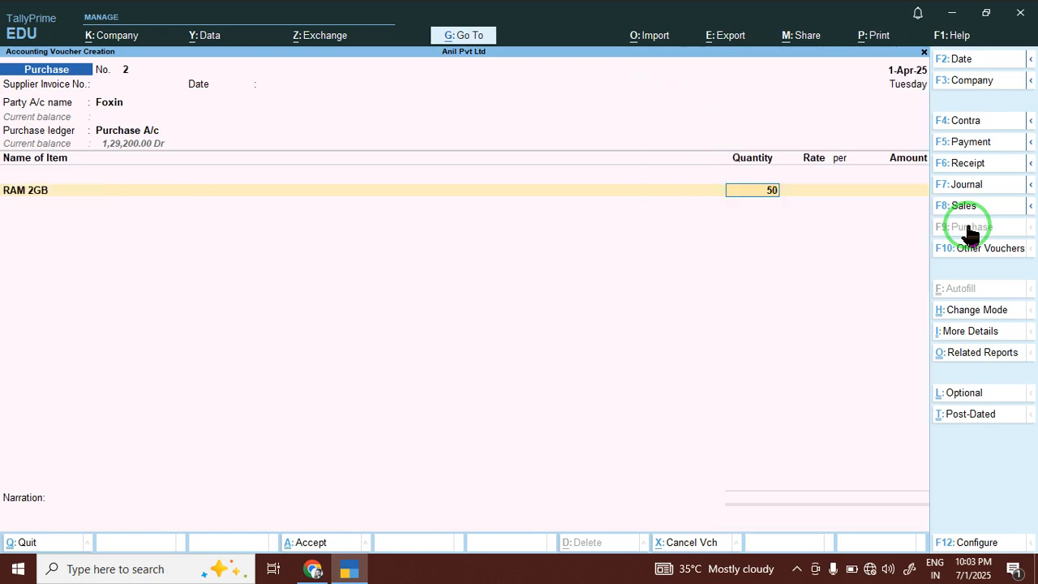
pyautogui.press('Return')
pyautogui.press('Return')
pyautogui.press('Return')
pyautogui.press('Return')
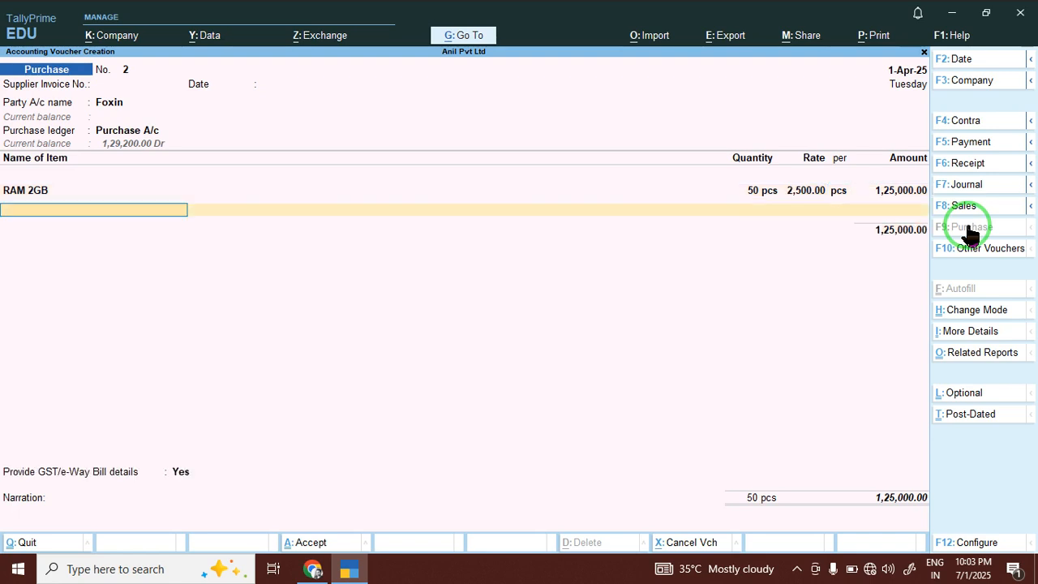
pyautogui.press('Return')
pyautogui.press('Return')
pyautogui.press('Return')
pyautogui.press('Return')
pyautogui.press('Return')
pyautogui.press('Return')
pyautogui.press('Return')
pyautogui.press('Return')
pyautogui.press('Return')
pyautogui.press('Return')
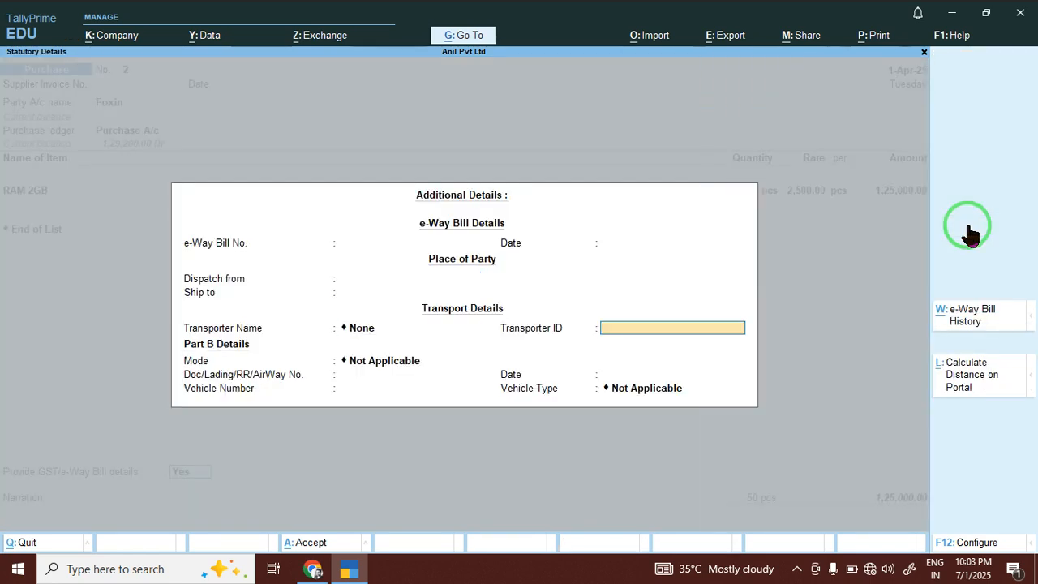
pyautogui.press('Return')
pyautogui.press('Return')
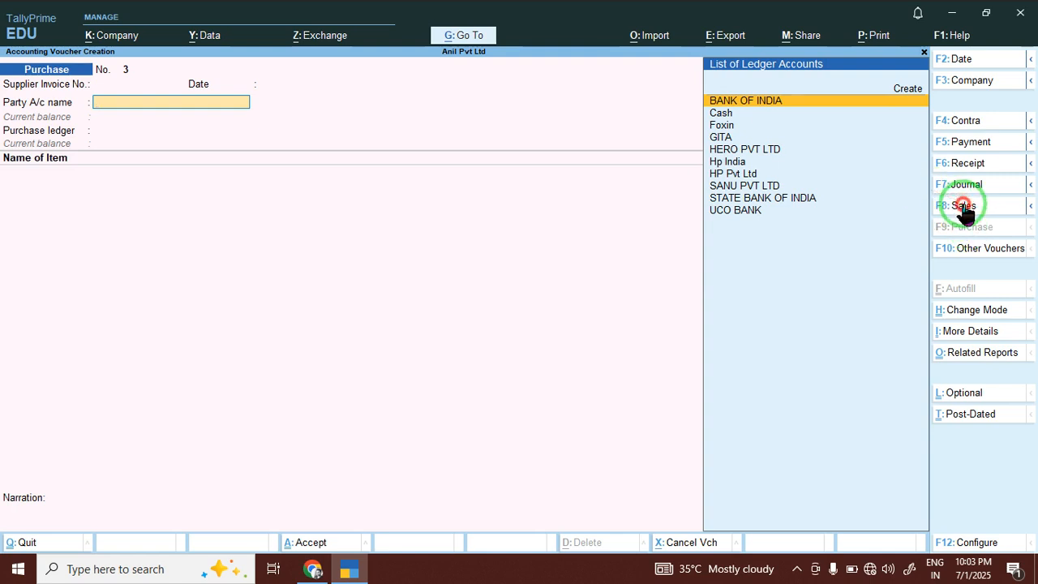
pyautogui.click(961, 208)
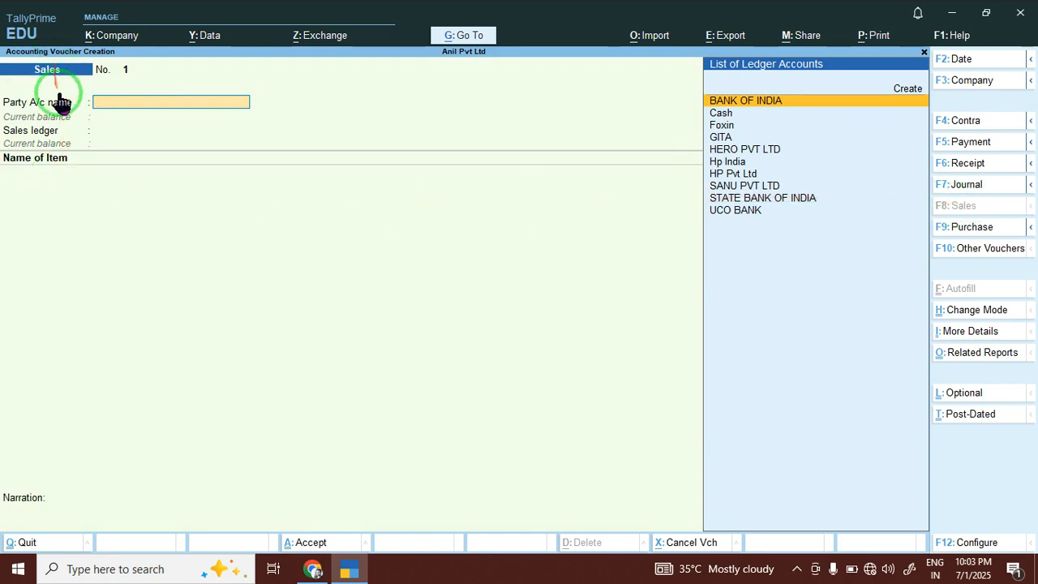
# Create a ledger for the customer's full name under Sundry Debtors.
pyautogui.press('alt')
pyautogui.hotkey('alt', 'c')
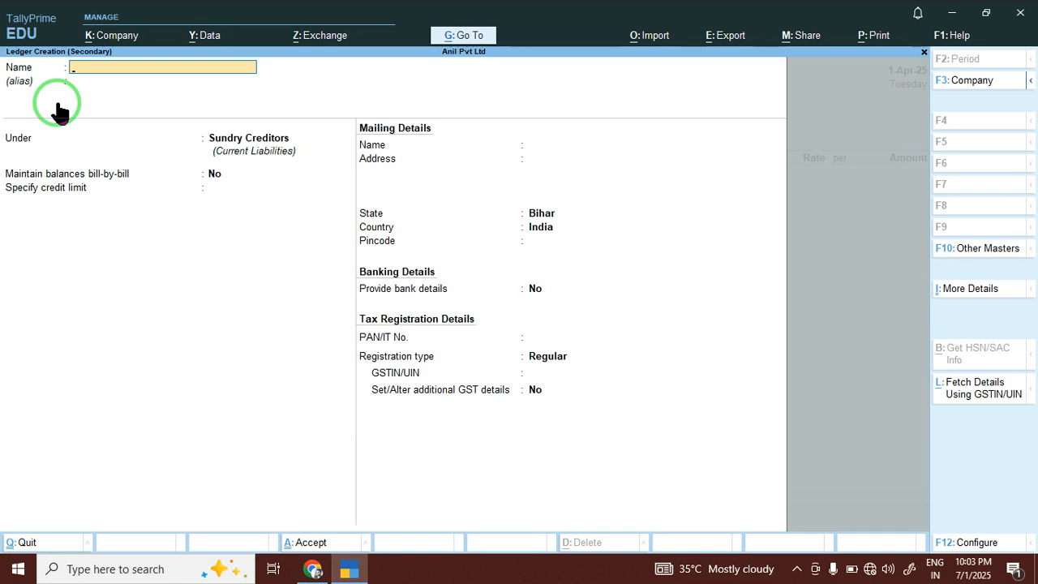
pyautogui.press('Return')
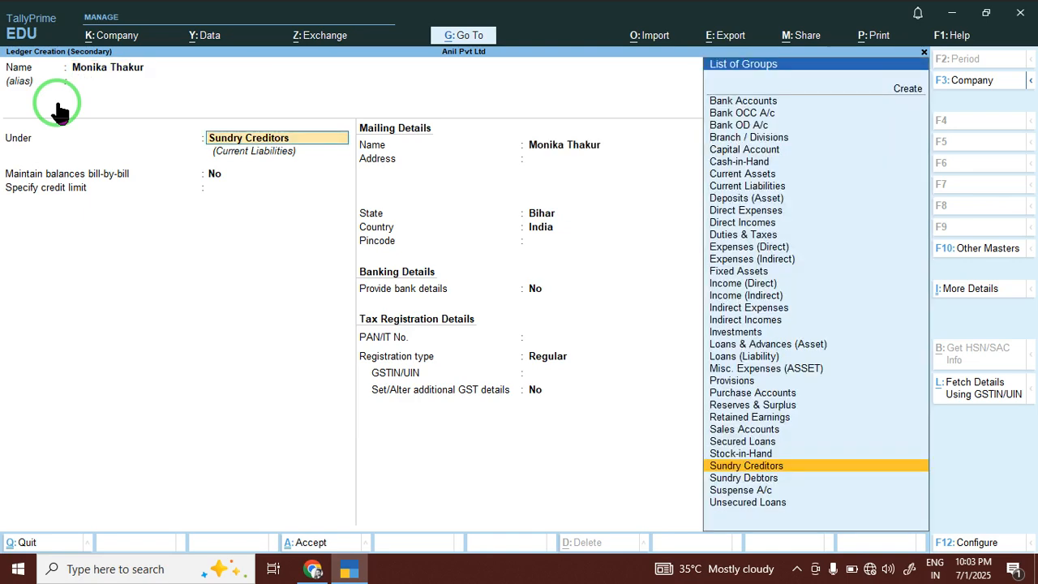
pyautogui.write('Su')
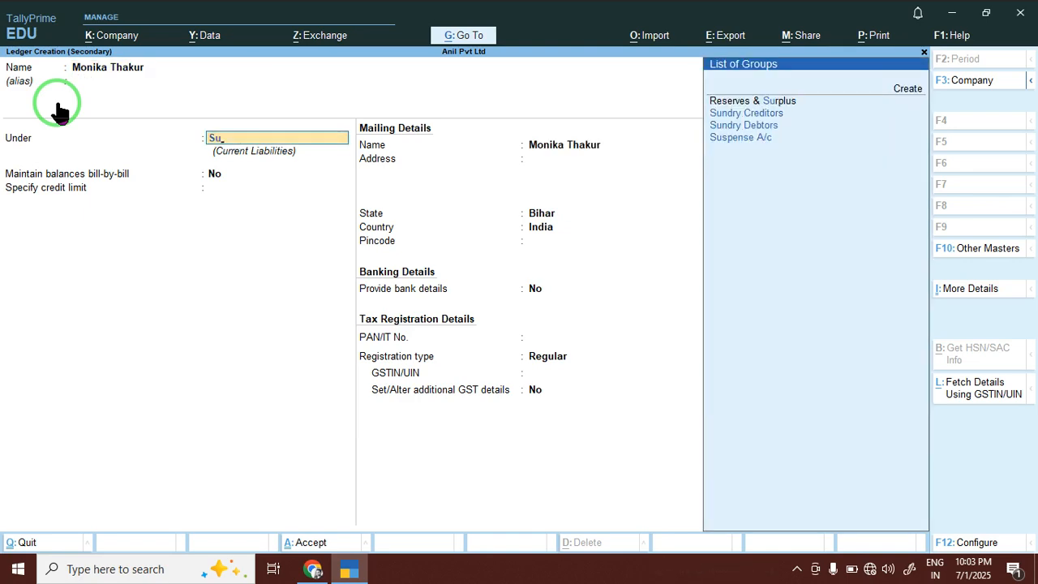
pyautogui.press('Return')
pyautogui.press('Return')
pyautogui.press('Return')
pyautogui.press('Return')
pyautogui.press('Return')
pyautogui.press('Return')
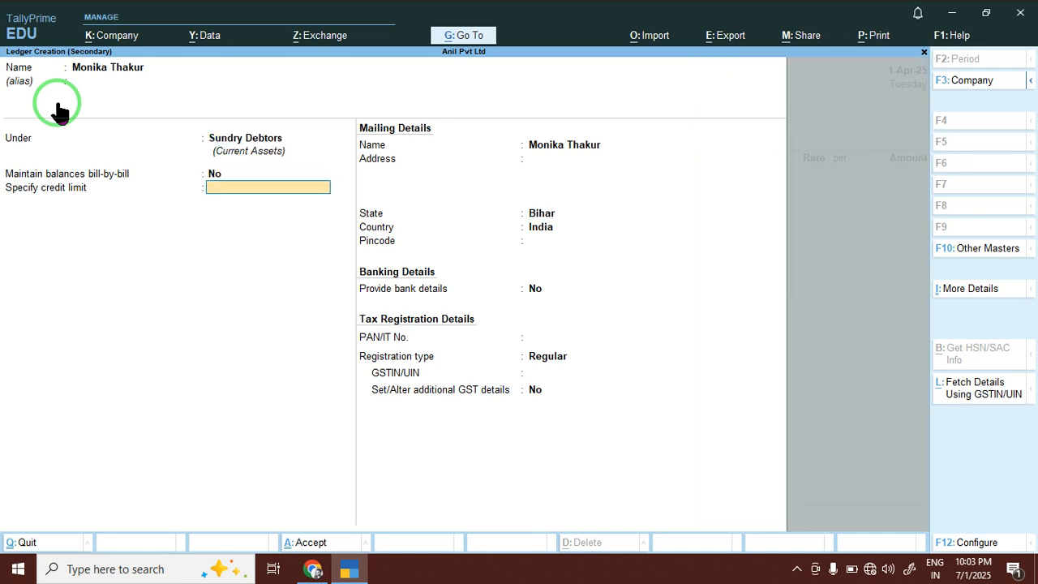
pyautogui.press('Return')
pyautogui.press('Return')
pyautogui.press('Return')
pyautogui.press('Return')
pyautogui.press('Return')
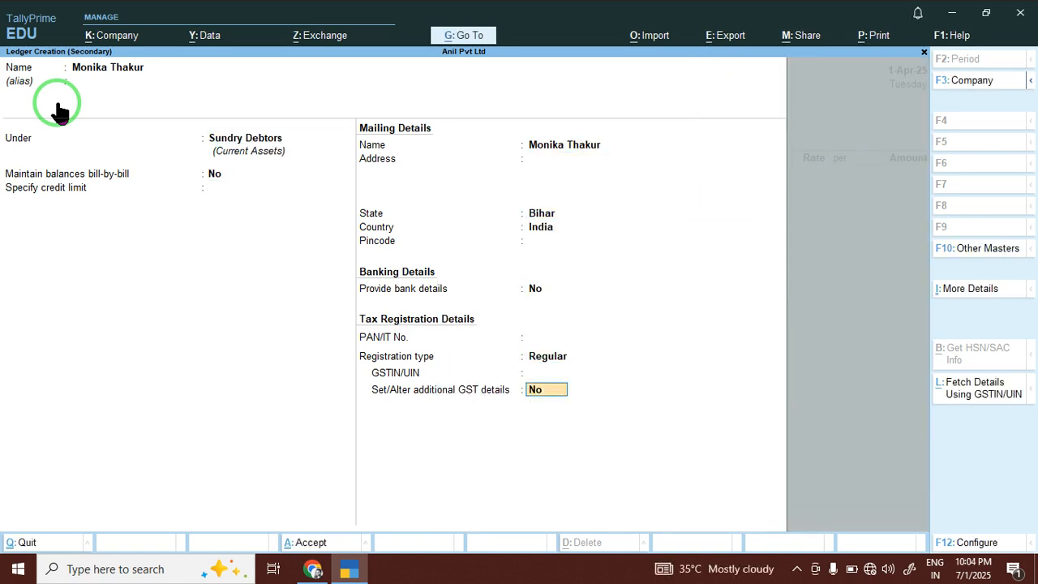
pyautogui.press('Return')
pyautogui.press('Return')
pyautogui.press('Return')
pyautogui.press('Return')
pyautogui.press('Return')
pyautogui.press('Return')
pyautogui.press('Return')
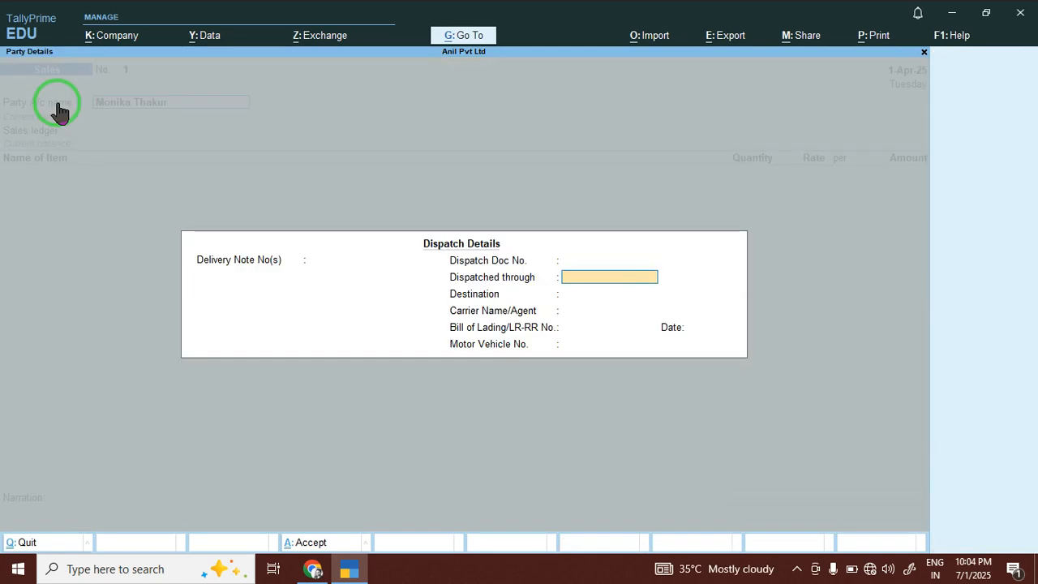
# Pass the party details and begin creating a new ledger for the sales account.
pyautogui.press('Return')
pyautogui.press('Return')
pyautogui.press('Return')
pyautogui.press('Return')
pyautogui.press('Return')
pyautogui.press('Return')
pyautogui.press('Return')
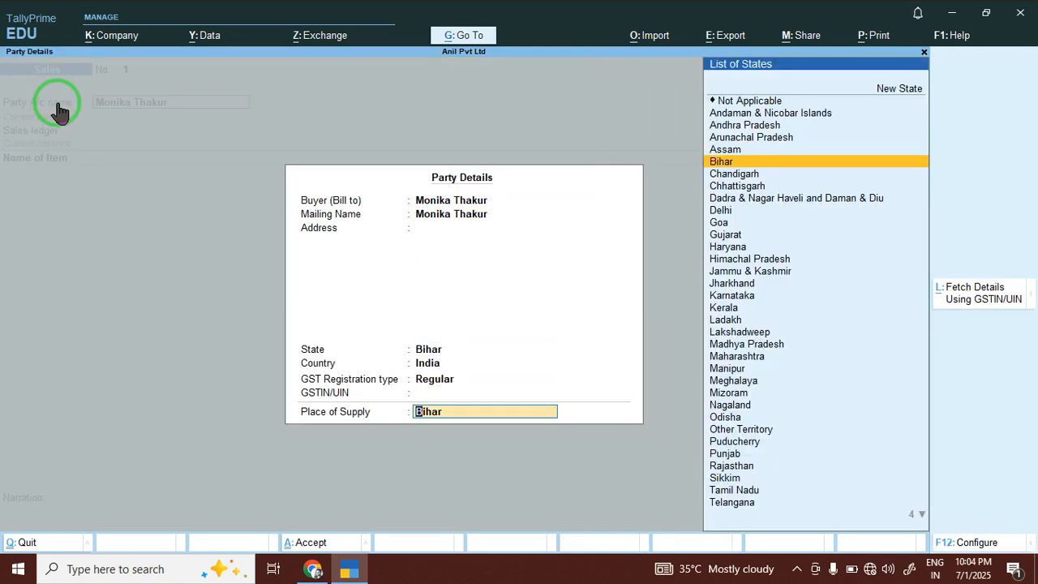
pyautogui.write('Sa')
pyautogui.press('Return')
pyautogui.press('Up')
# Create the Sales ledger under Sales Accounts.
pyautogui.press('Return')
pyautogui.write('Sales')
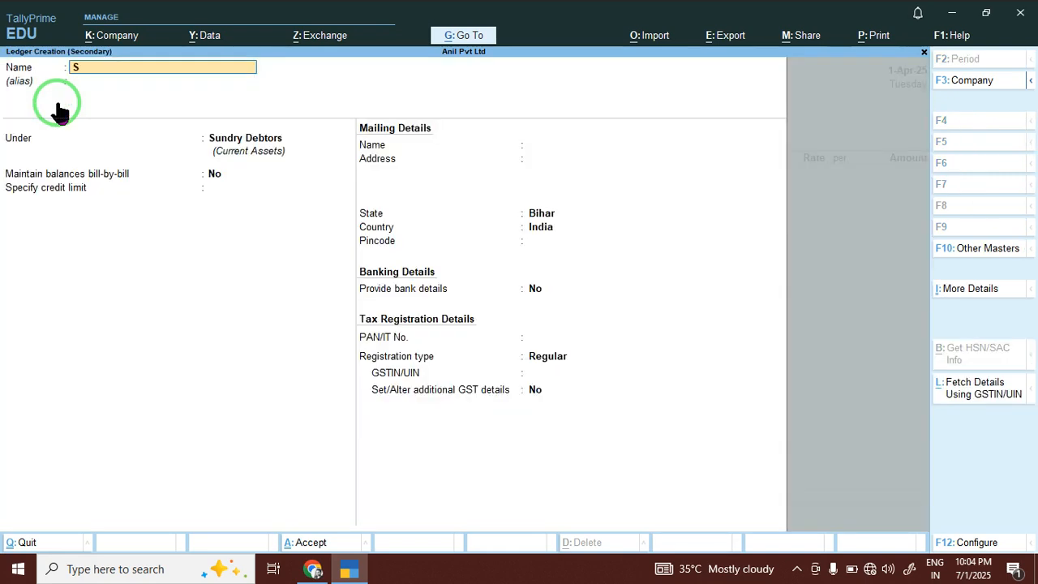
pyautogui.press('Return')
pyautogui.write('Sa')
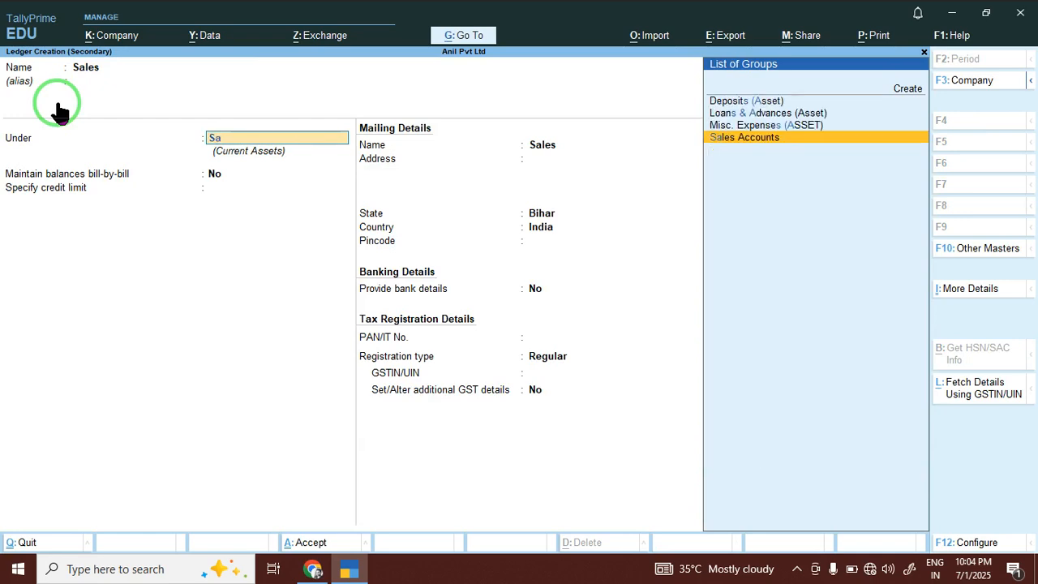
pyautogui.press('Return')
pyautogui.press('Return')
pyautogui.press('Return')
pyautogui.press('Return')
pyautogui.press('Return')
pyautogui.press('Return')
pyautogui.press('Return')
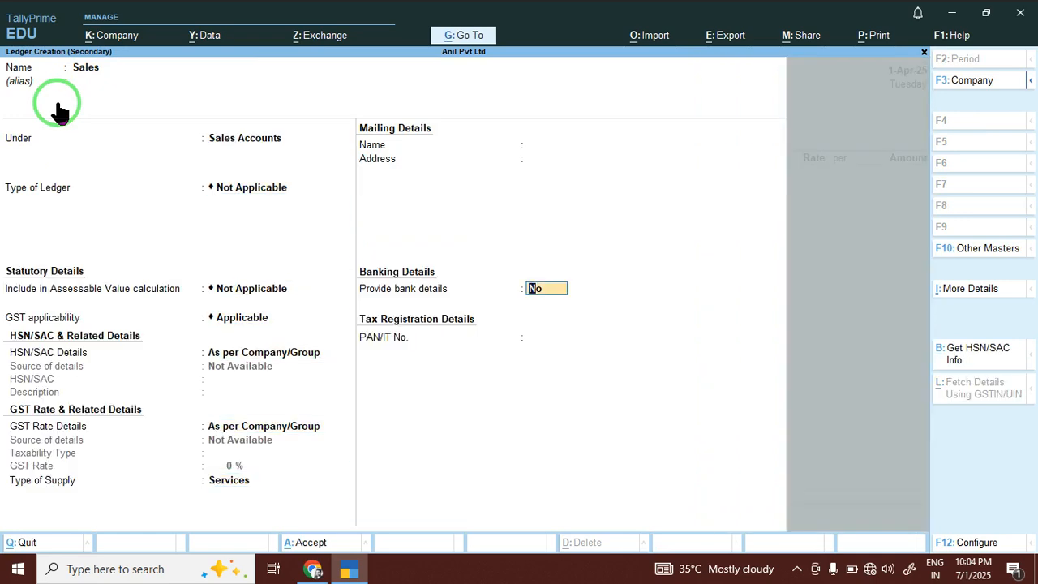
pyautogui.press('Return')
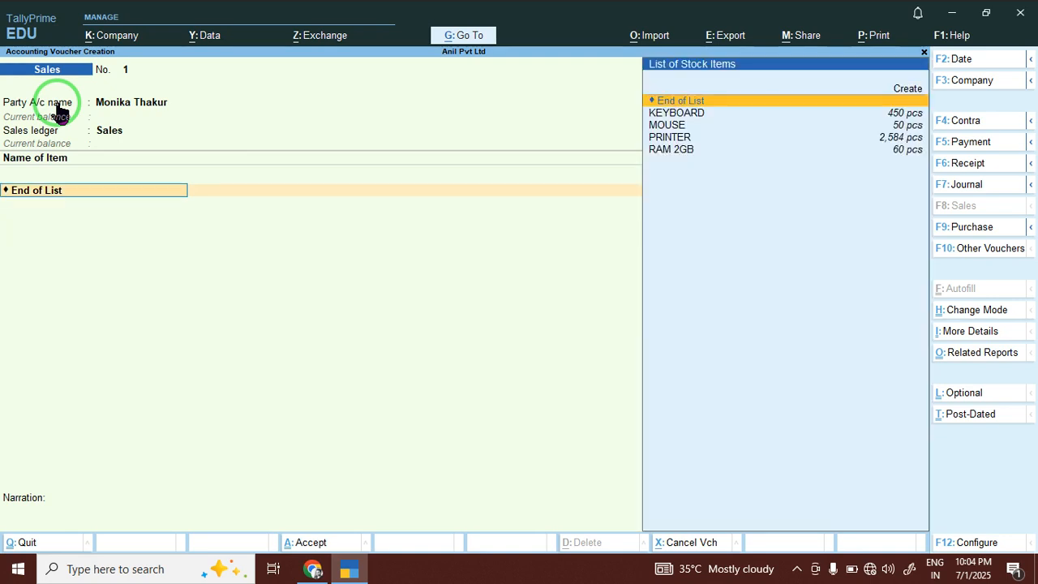
# Sell 5 RAM 2GB at 5,000.00 (25,000.00) and save sales voucher 1.
pyautogui.press('Down')
pyautogui.press('Down')
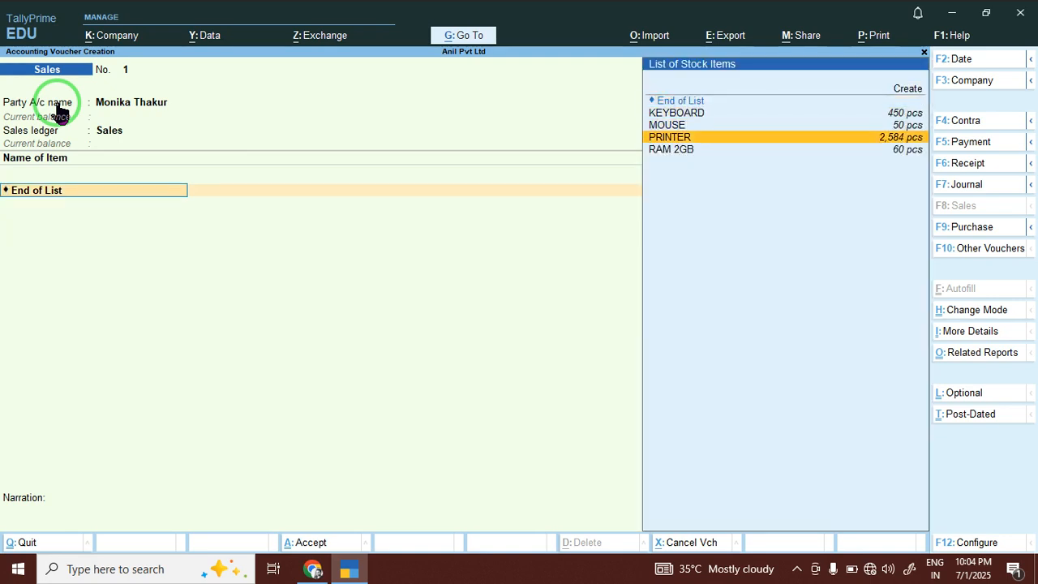
pyautogui.press('Down')
pyautogui.press('Return')
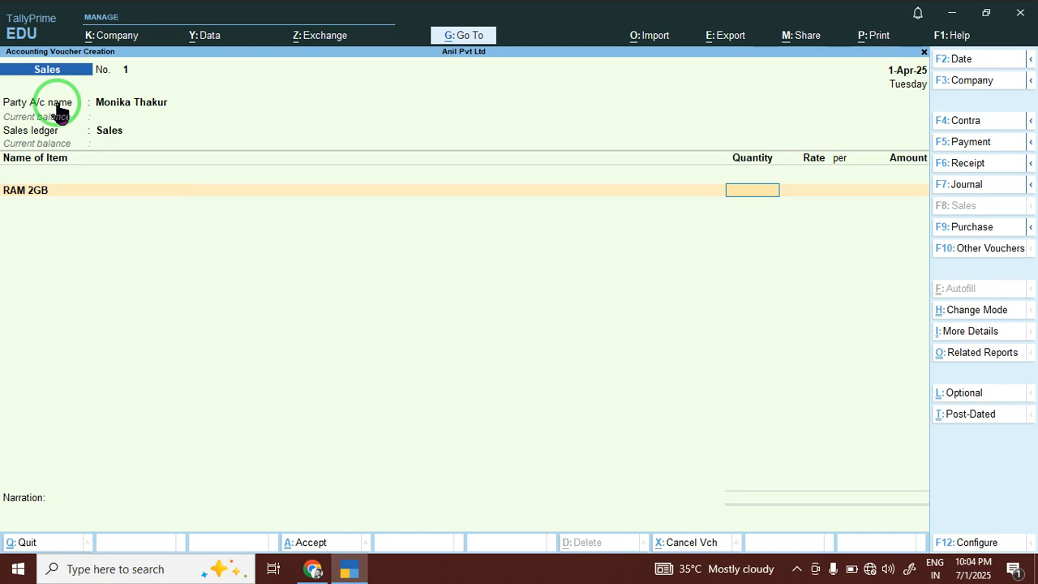
pyautogui.write('5')
pyautogui.press('Return')
pyautogui.write('5000')
pyautogui.press('Return')
pyautogui.press('Return')
pyautogui.press('Return')
pyautogui.press('Return')
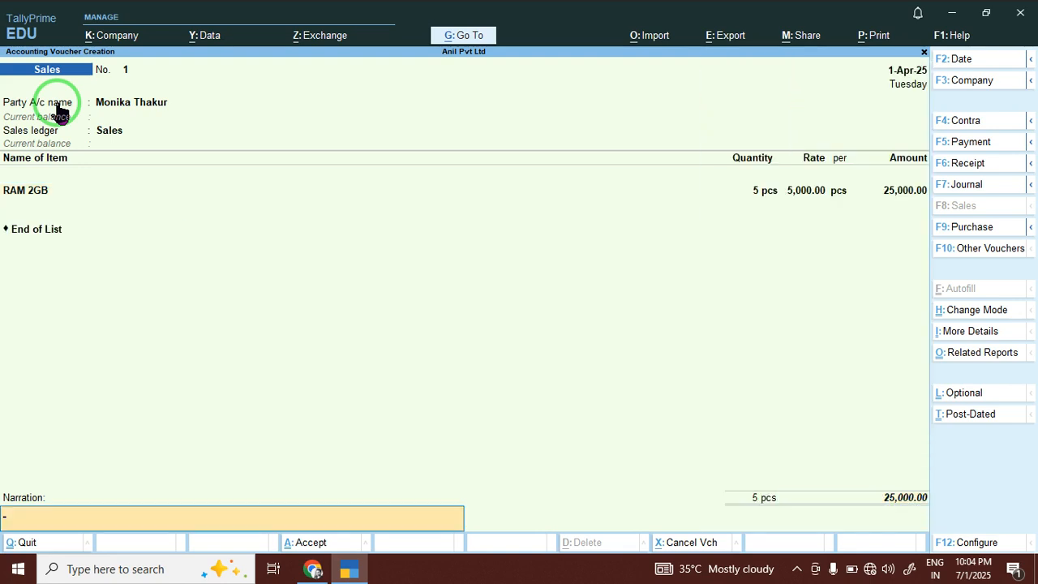
pyautogui.press('Return')
pyautogui.press('Return')
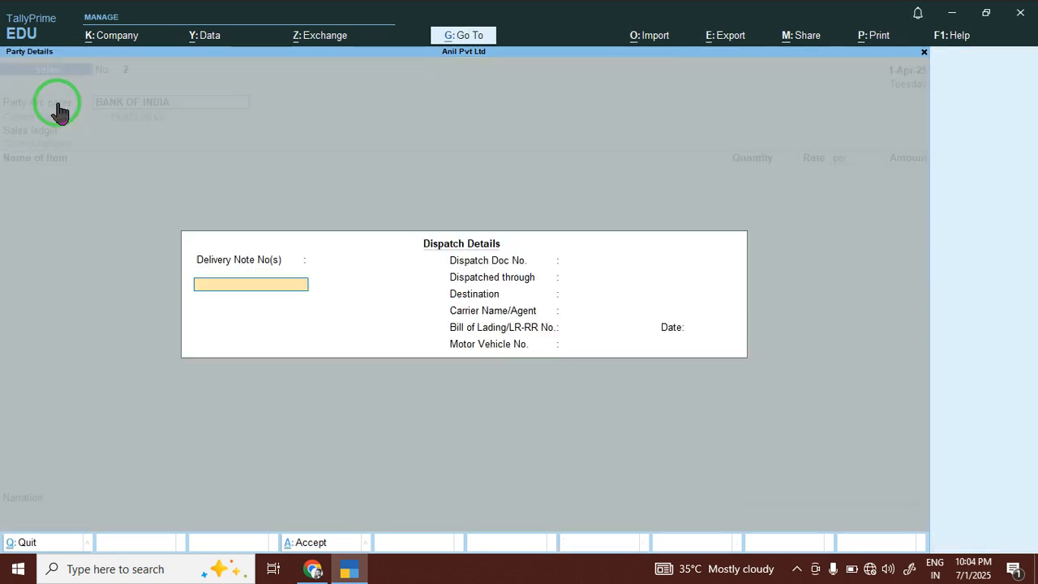
# Create customer Yuvraj Pvt Ltd under Sundry Debtors as the party for sales voucher 2.
pyautogui.click(59, 111)
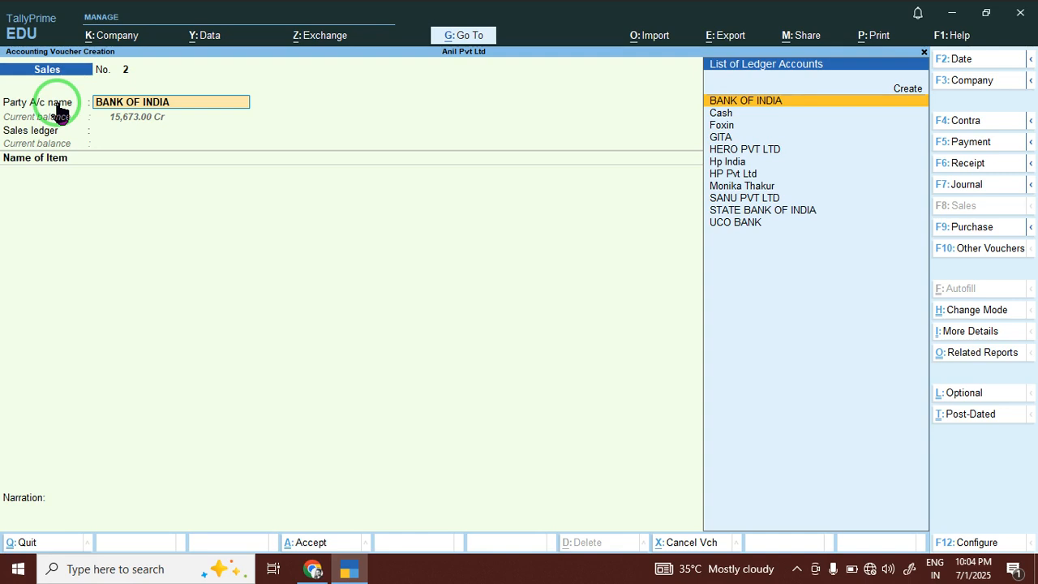
pyautogui.hotkey('alt', 'c')
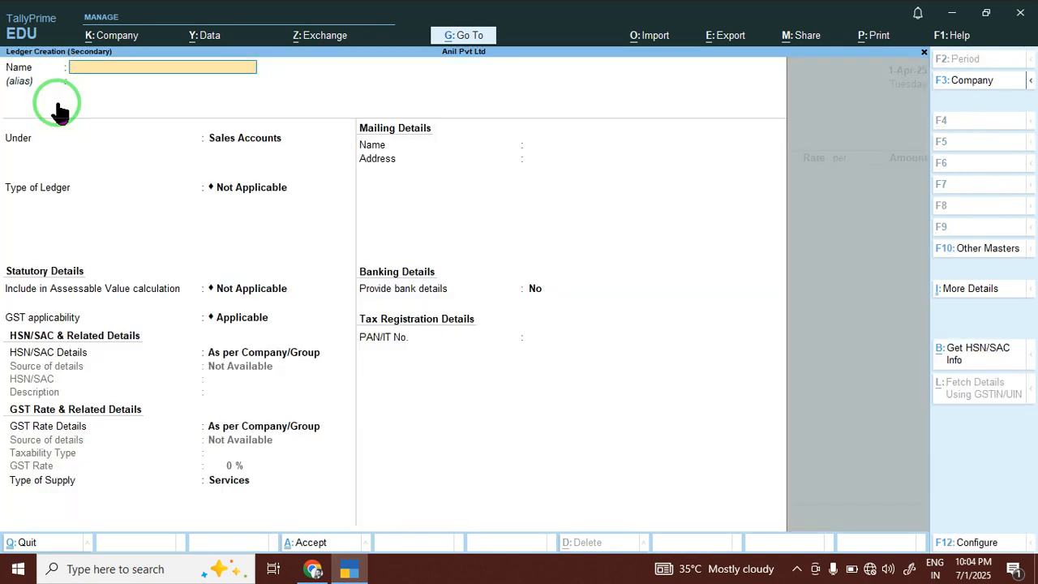
pyautogui.write('Yu')
pyautogui.write('vraj P')
pyautogui.write('vt Tld')
pyautogui.press('BackSpace')
pyautogui.press('BackSpace')
pyautogui.write('l')
pyautogui.press('BackSpace')
pyautogui.press('BackSpace')
pyautogui.write('Oltd')
pyautogui.press('BackSpace')
pyautogui.press('BackSpace')
pyautogui.press('BackSpace')
pyautogui.press('BackSpace')
pyautogui.write('Ltd')
pyautogui.press('Return')
pyautogui.write('Su')
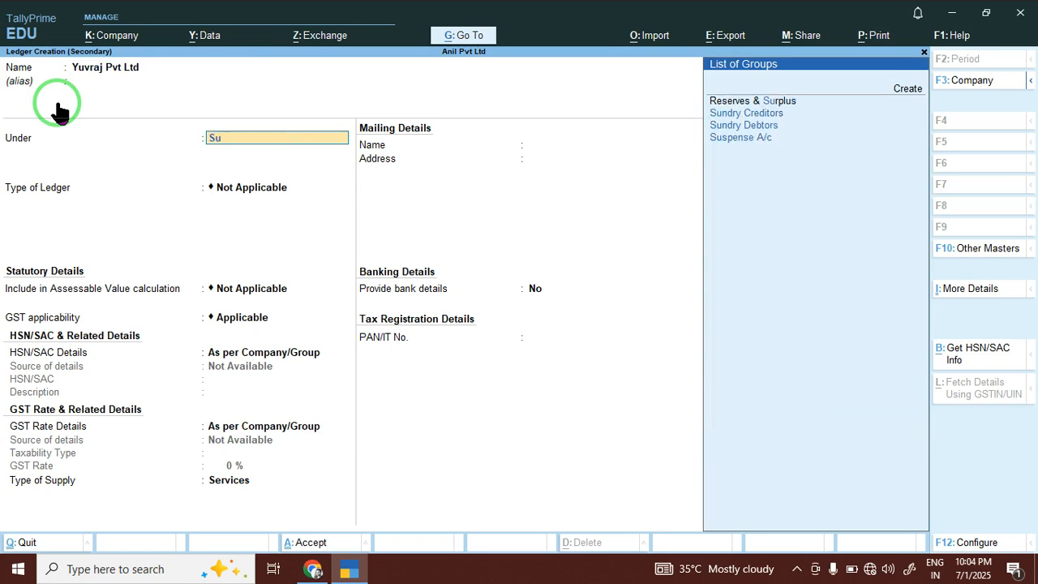
pyautogui.press('Down')
pyautogui.press('Down')
pyautogui.press('Return')
pyautogui.press('Return')
pyautogui.press('Return')
pyautogui.press('Return')
pyautogui.press('Return')
pyautogui.press('Return')
pyautogui.press('Return')
pyautogui.press('Return')
pyautogui.press('Return')
pyautogui.press('Return')
pyautogui.press('Return')
pyautogui.press('Return')
pyautogui.press('Return')
pyautogui.press('Return')
pyautogui.press('Return')
pyautogui.press('Return')
pyautogui.press('Return')
pyautogui.press('Return')
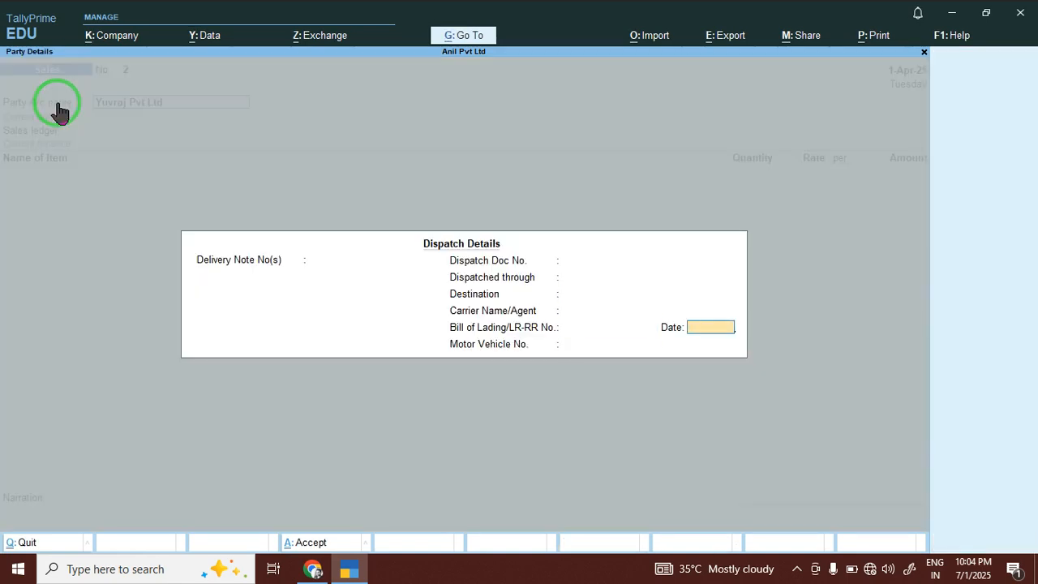
pyautogui.press('Return')
pyautogui.press('Return')
pyautogui.press('Return')
pyautogui.press('Return')
pyautogui.press('Return')
pyautogui.press('Return')
pyautogui.press('Return')
pyautogui.press('Return')
pyautogui.press('Return')
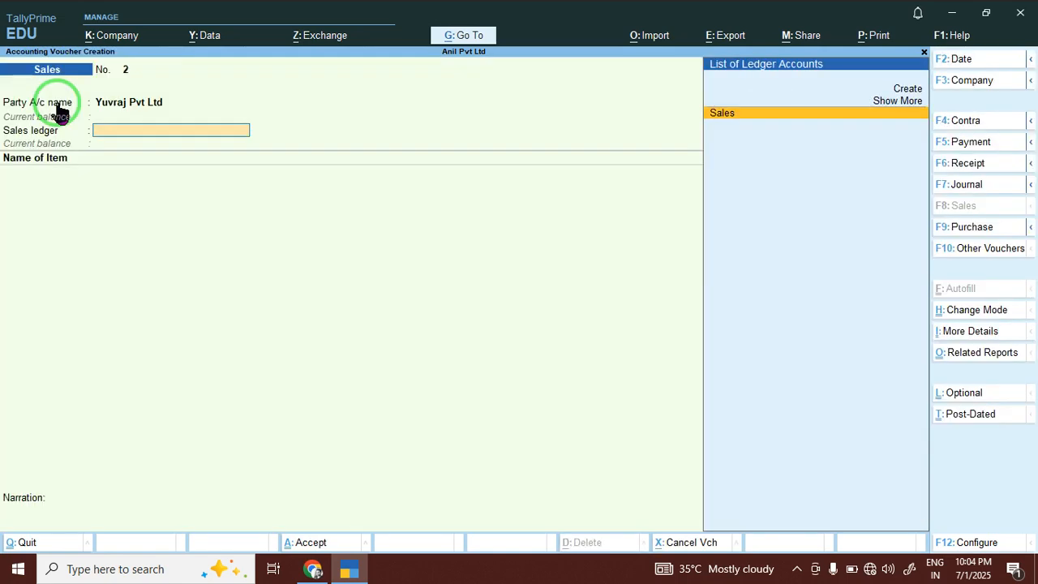
# Sell 45 MOUSE at 345.00 against Sales, totalling 15,525.00, and save voucher 2.
pyautogui.press('Return')
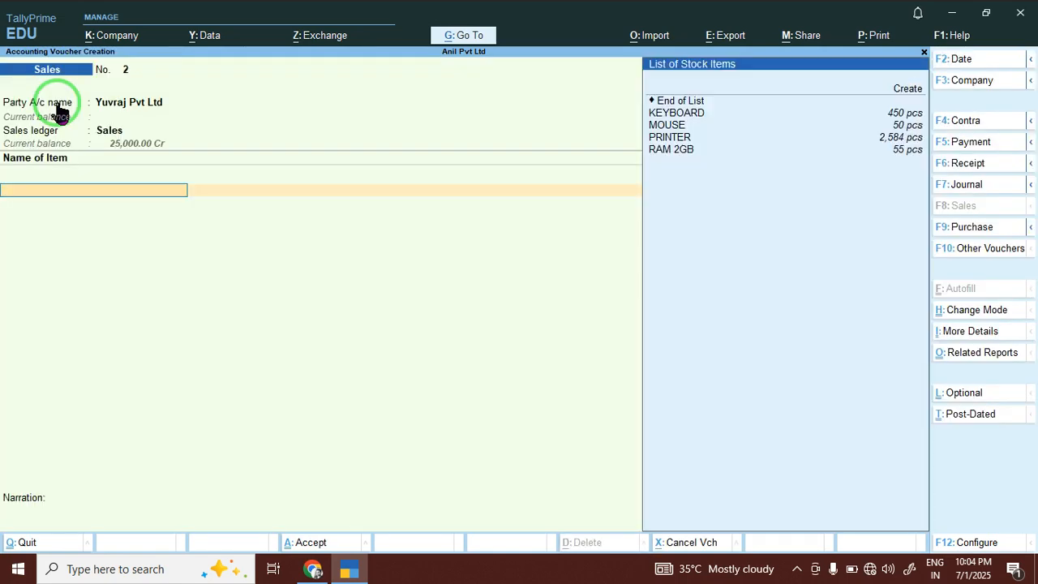
pyautogui.press('Down')
pyautogui.press('Down')
pyautogui.press('Return')
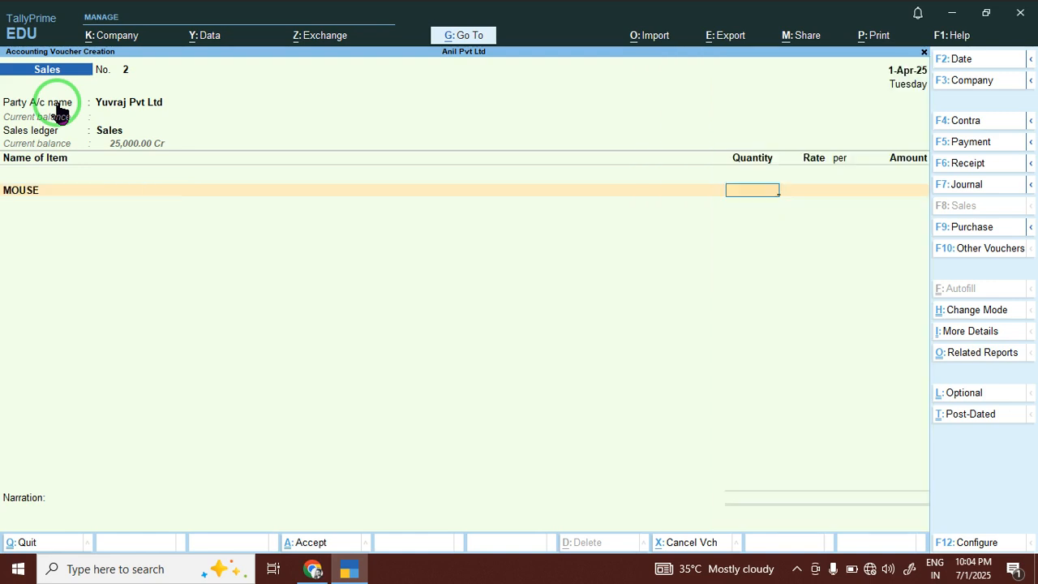
pyautogui.write('45')
pyautogui.press('Return')
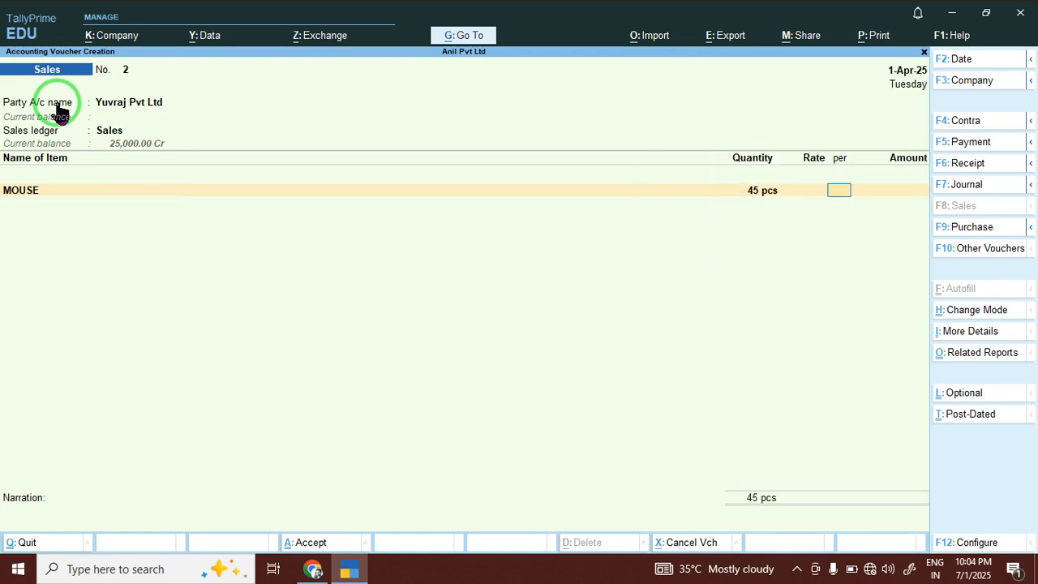
pyautogui.write('345')
pyautogui.press('Return')
pyautogui.press('Return')
pyautogui.press('Return')
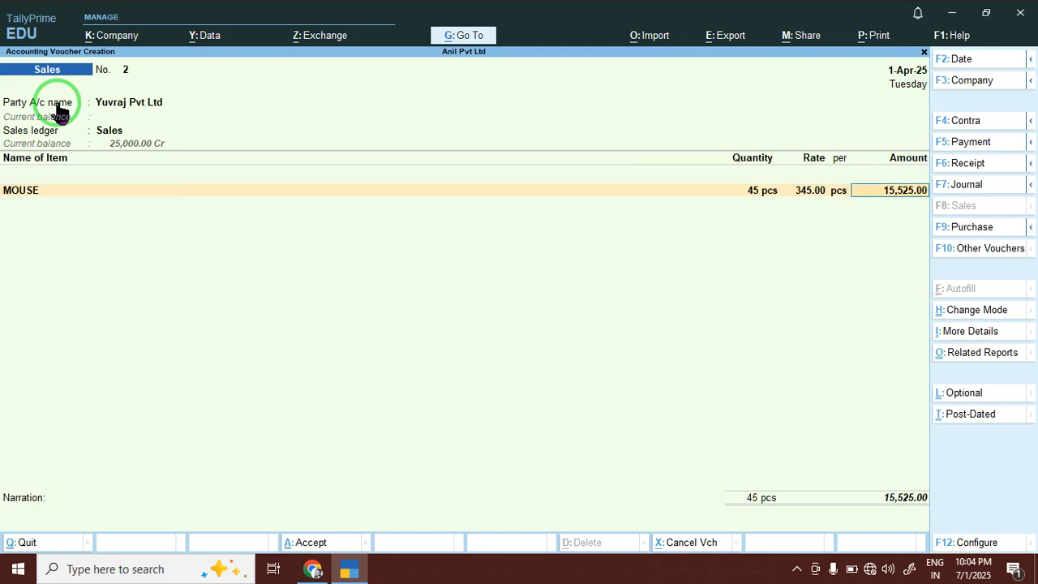
pyautogui.press('Return')
pyautogui.press('Return')
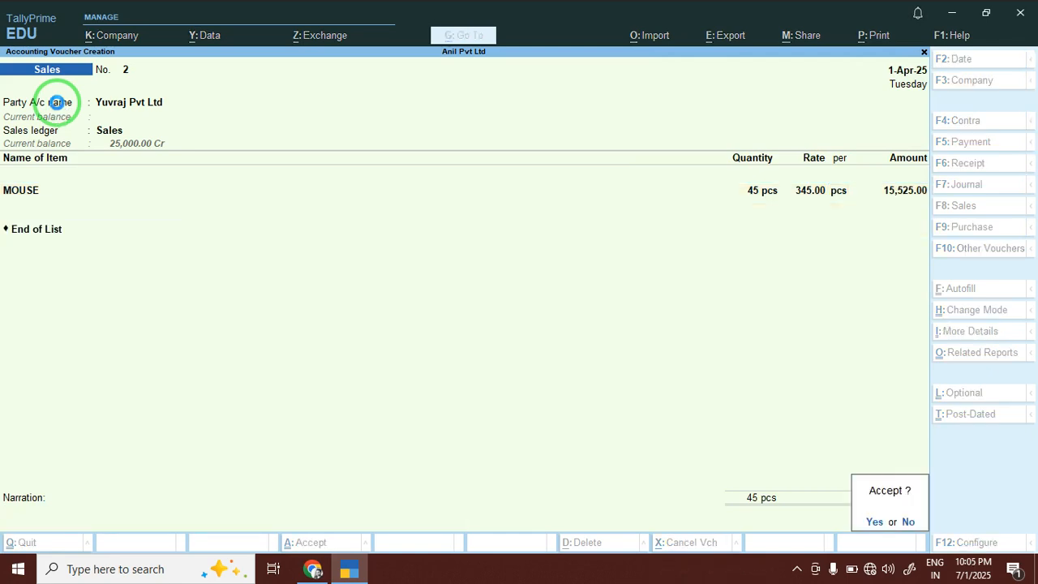
pyautogui.press('Return')
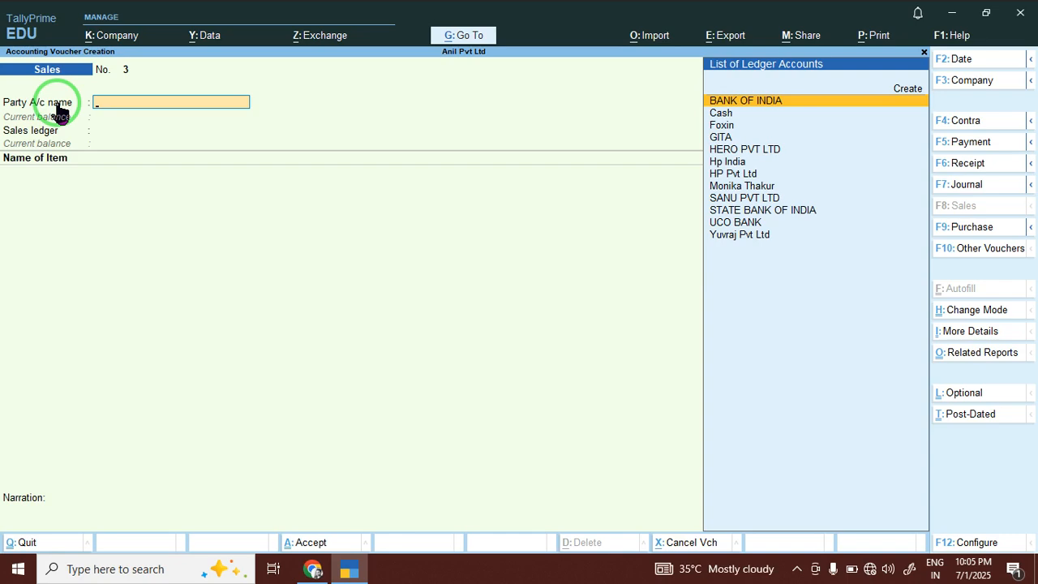
pyautogui.click(964, 126)
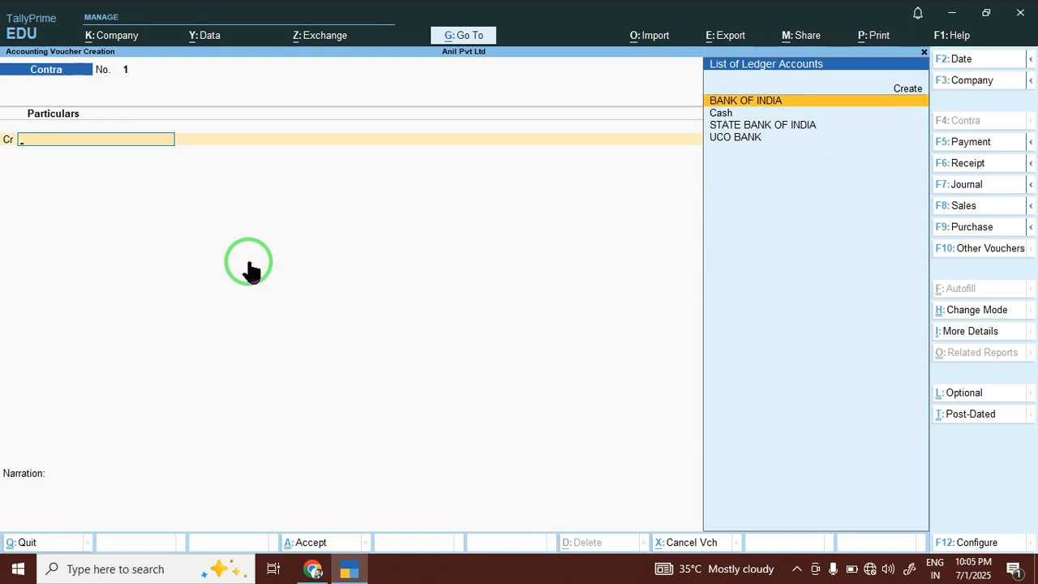
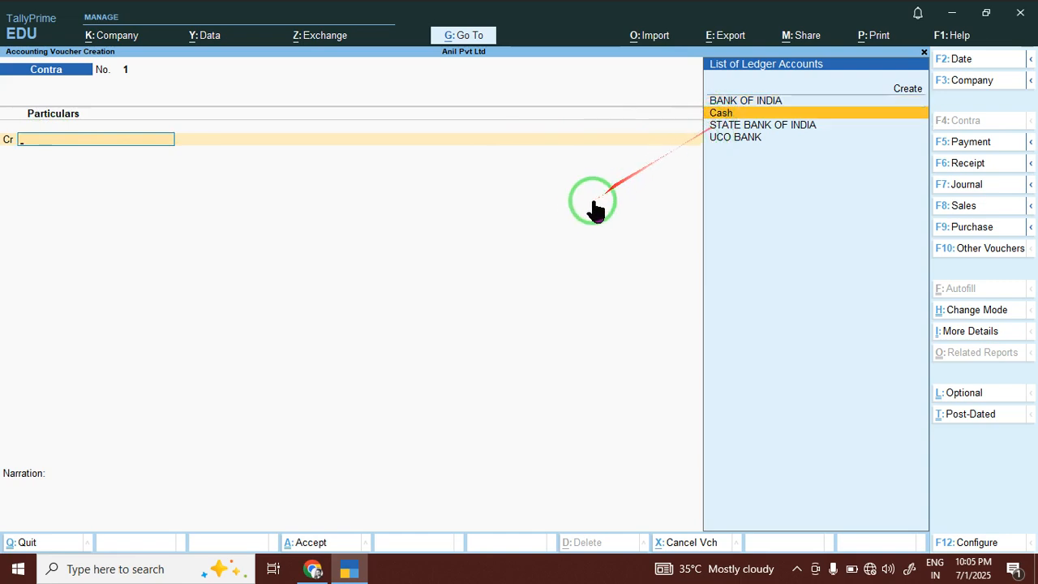
# Credit Cash and debit BANK OF INDIA 5,000, entered as ten 500 notes, and save voucher 1.
pyautogui.press('Return')
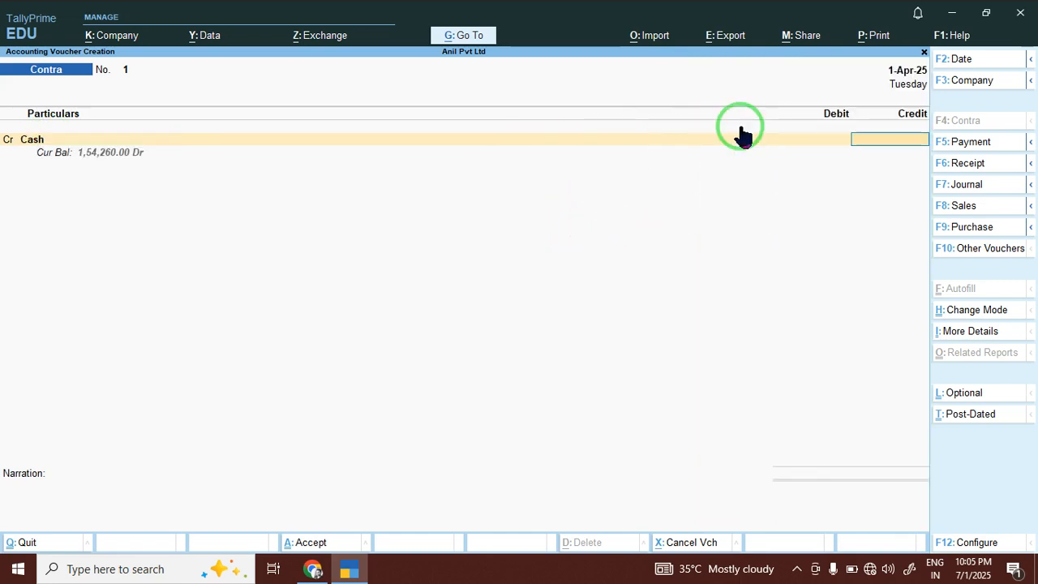
pyautogui.write('5000')
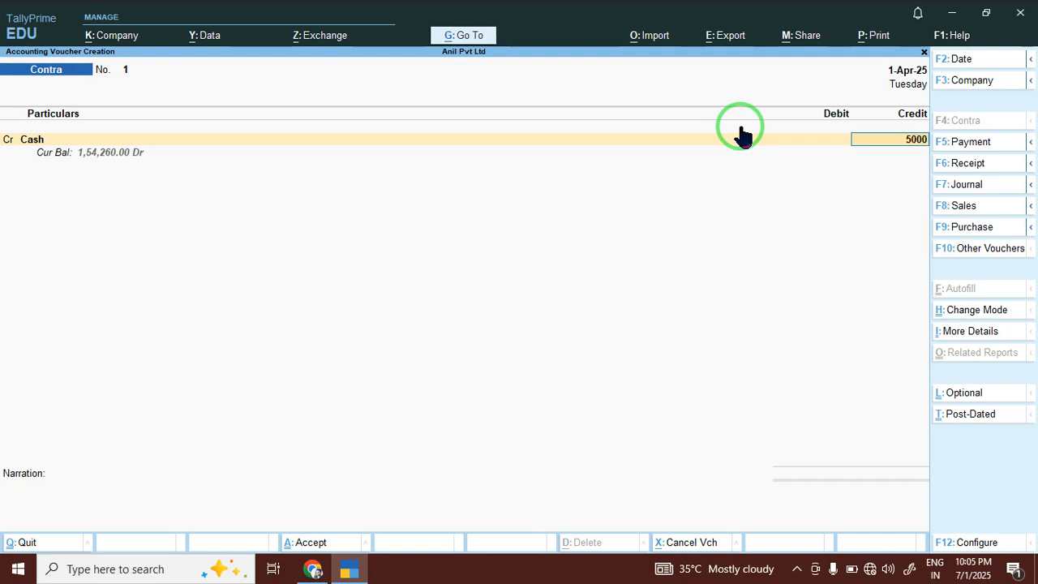
pyautogui.press('Return')
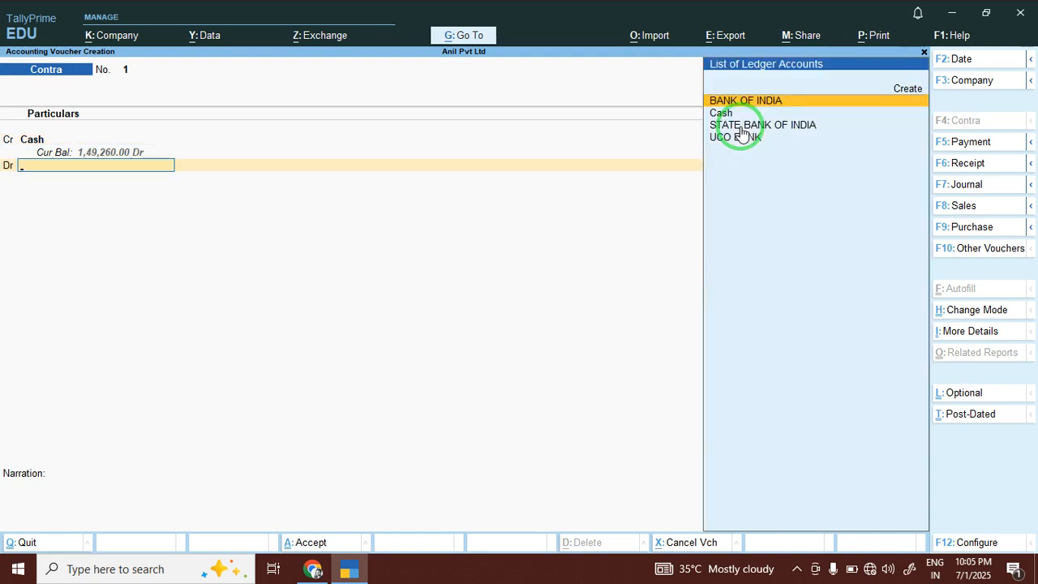
pyautogui.press('Return')
pyautogui.press('Return')
pyautogui.press('Return')
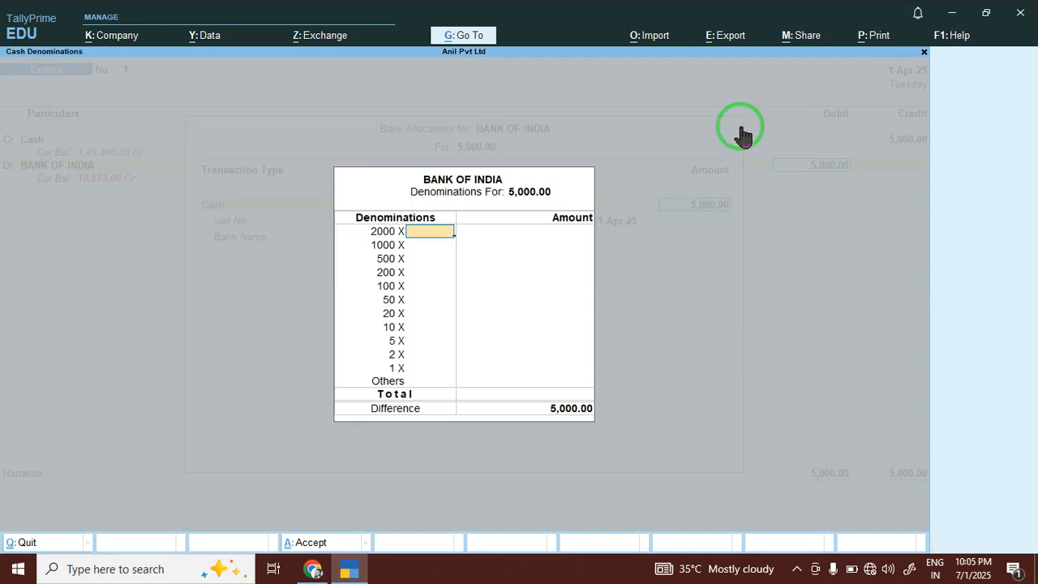
pyautogui.press('Return')
pyautogui.press('Return')
pyautogui.write('20')
pyautogui.press('BackSpace')
pyautogui.press('BackSpace')
pyautogui.write('1')
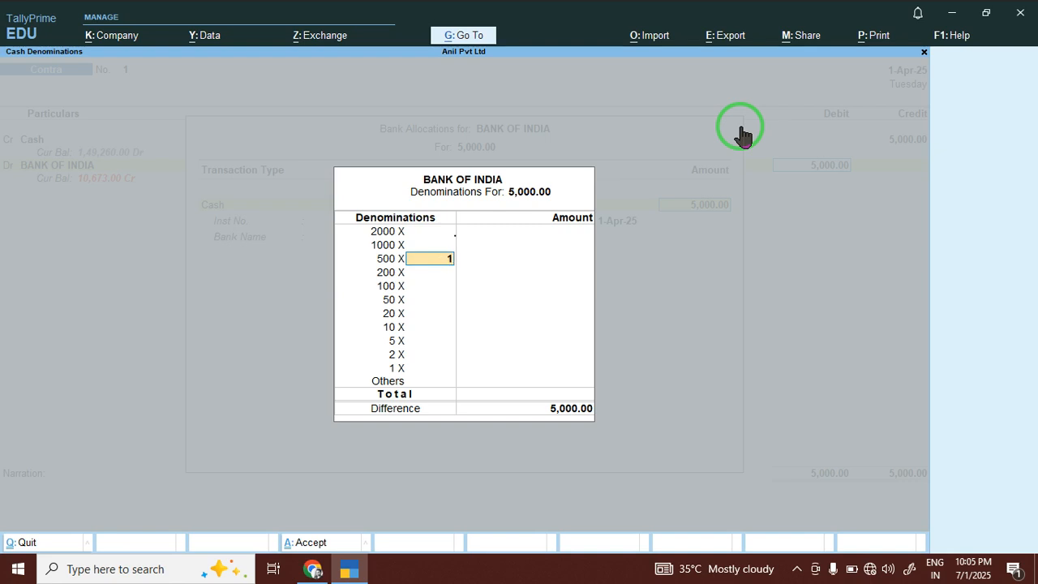
pyautogui.write('0')
pyautogui.press('Return')
pyautogui.press('Return')
pyautogui.press('Return')
pyautogui.press('Return')
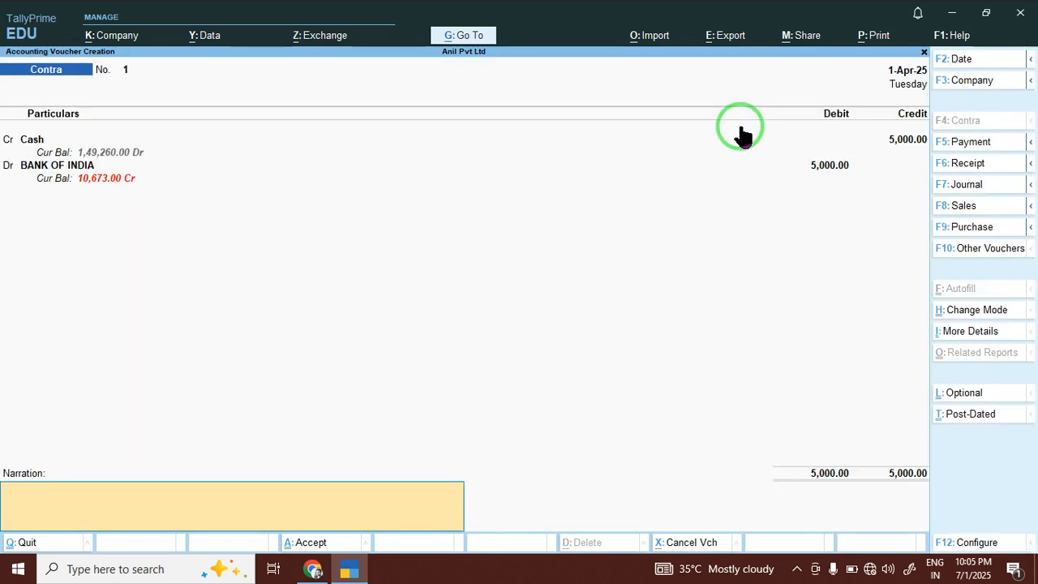
pyautogui.press('Return')
pyautogui.press('Return')
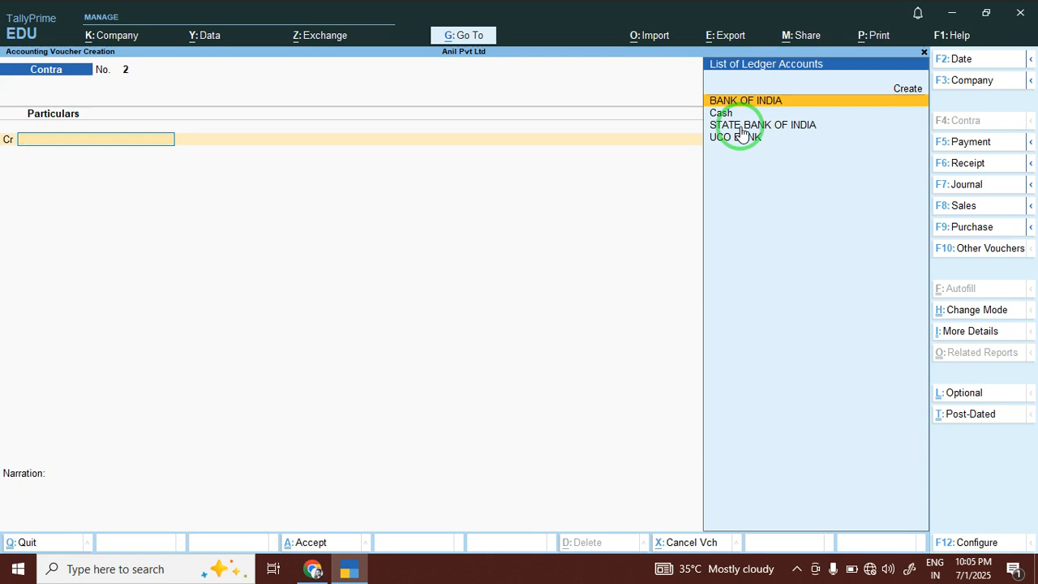
# Enter Contra voucher 2 crediting Cash 20,000 and debiting STATE BANK OF INDIA.
pyautogui.click(740, 126)
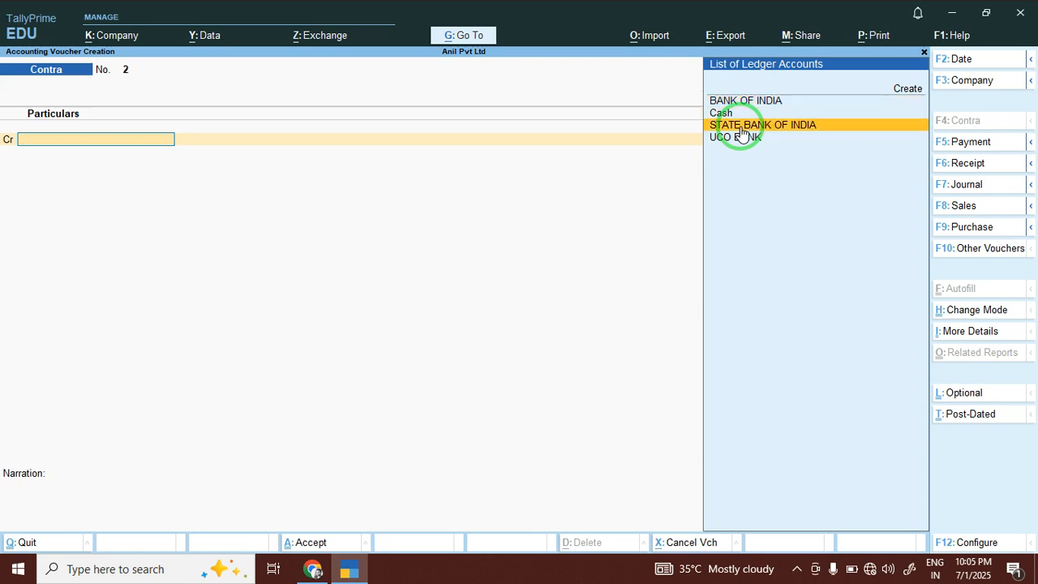
pyautogui.write('20000')
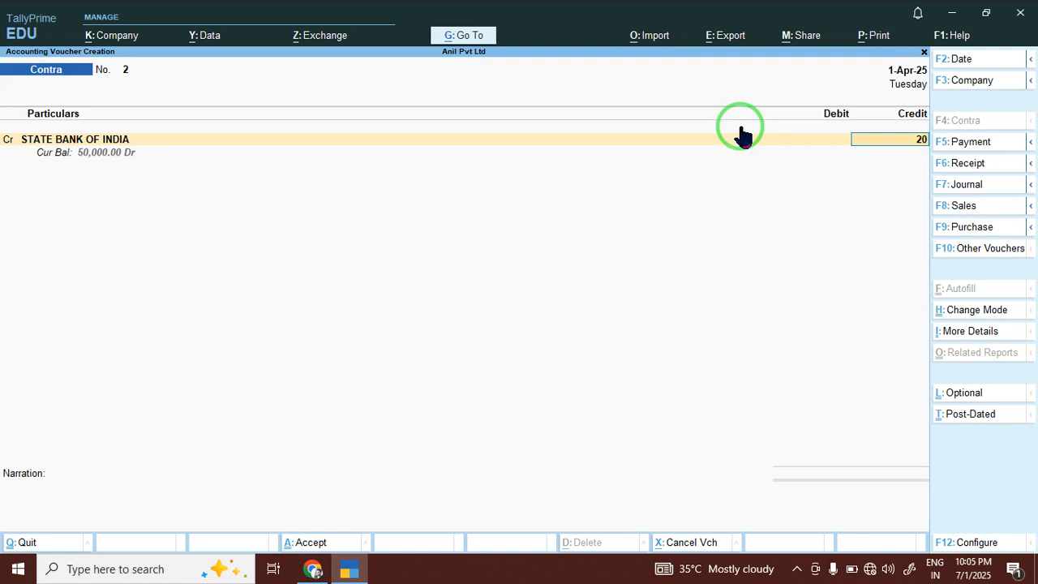
pyautogui.press('Return')
pyautogui.press('Return')
pyautogui.press('Return')
pyautogui.press('Return')
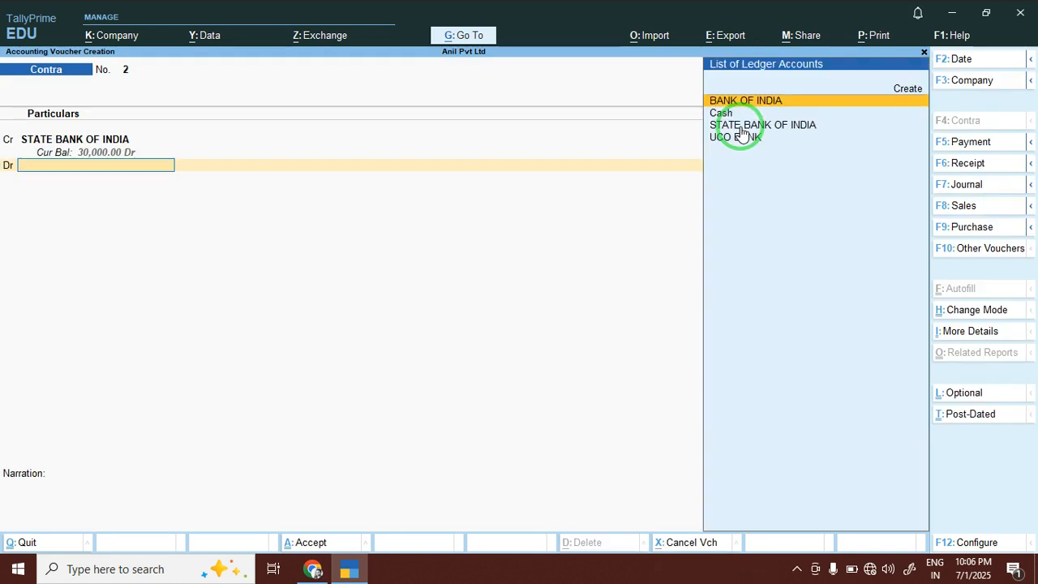
pyautogui.press('BackSpace')
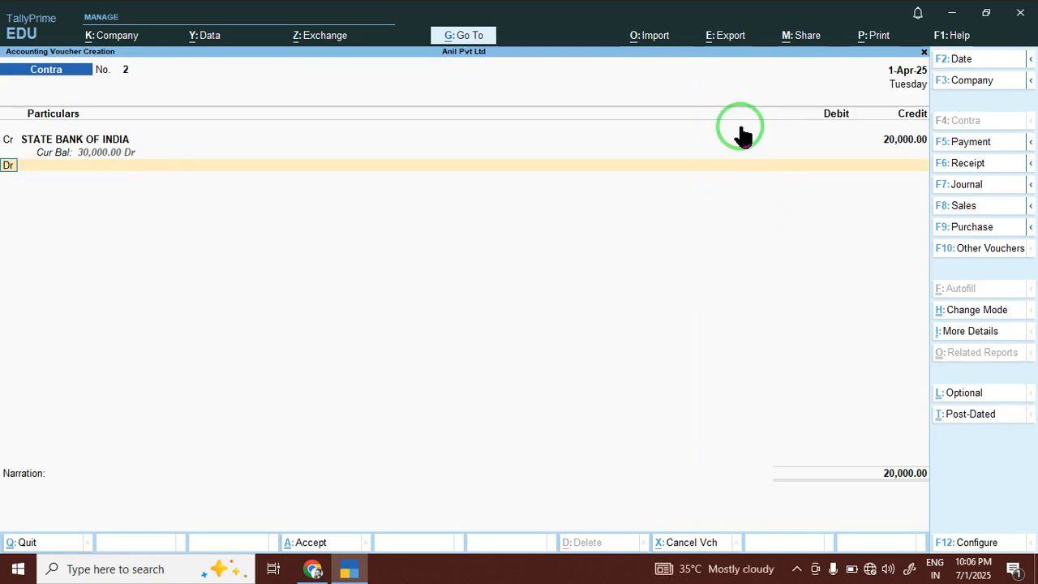
pyautogui.press('BackSpace')
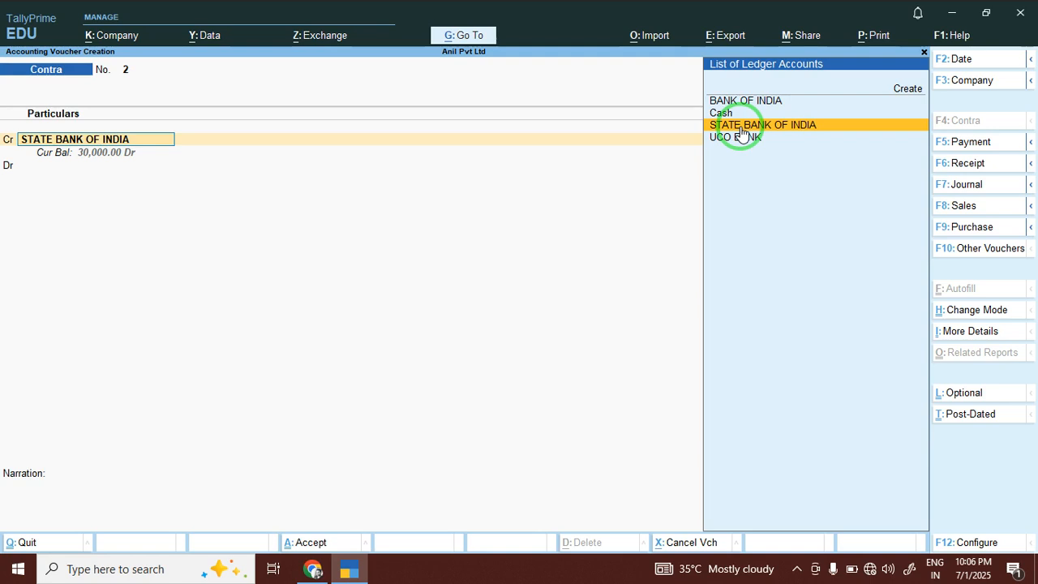
pyautogui.press('Up')
pyautogui.press('Return')
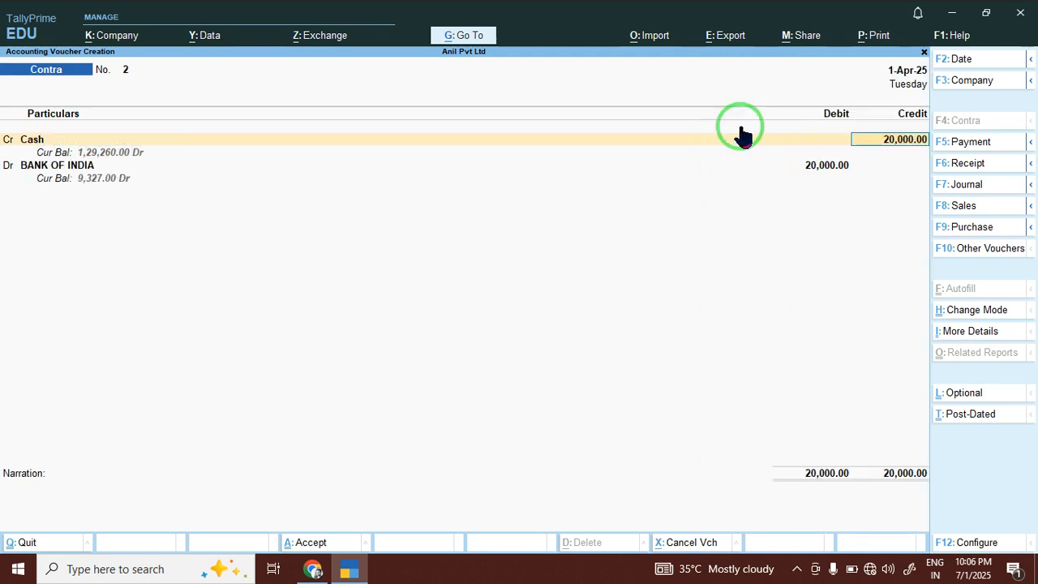
pyautogui.press('Return')
pyautogui.press('Return')
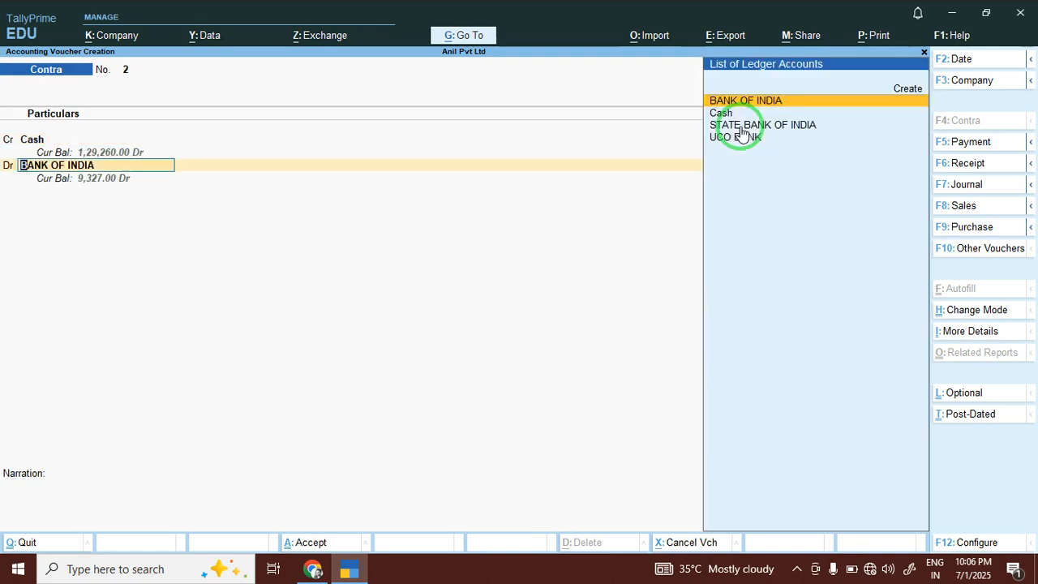
pyautogui.write('i')
pyautogui.press('Down')
pyautogui.press('Return')
pyautogui.press('Return')
pyautogui.press('Return')
pyautogui.press('Return')
pyautogui.press('Return')
pyautogui.press('Return')
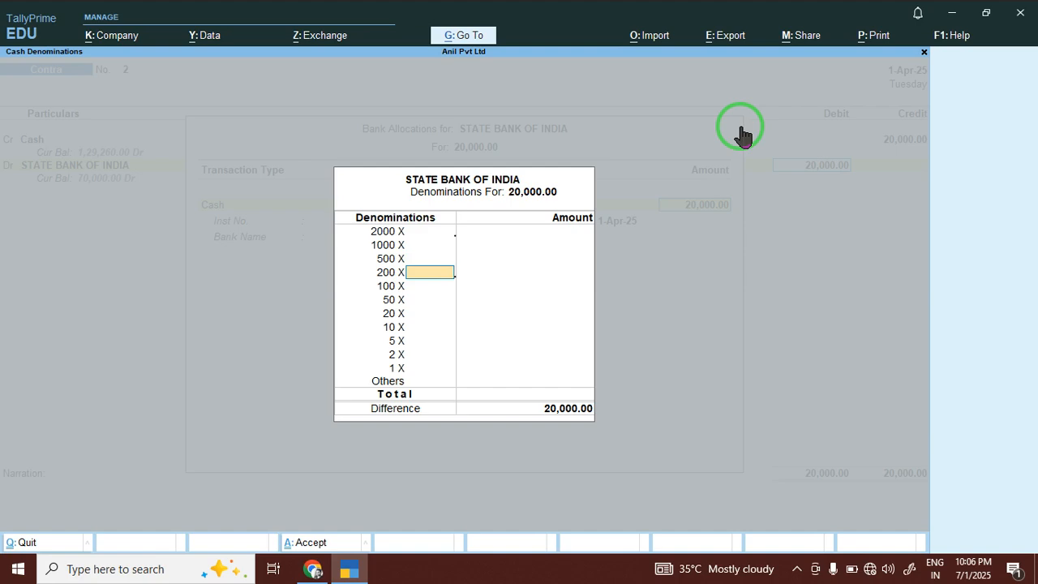
# Enter one hundred 200 notes in Cash Denominations and accept the voucher.
pyautogui.write('40')
pyautogui.press('Return')
pyautogui.press('Up')
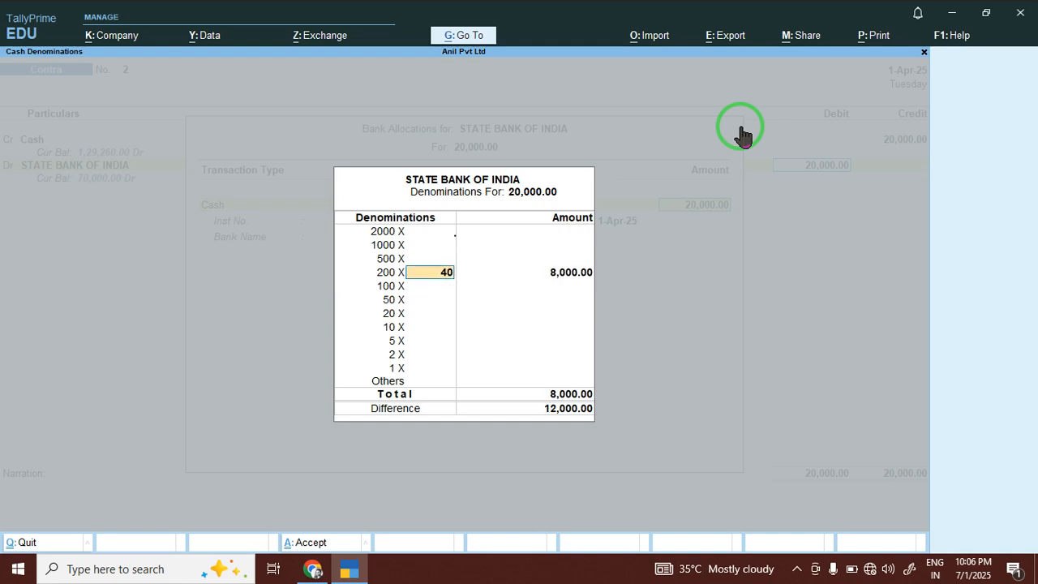
pyautogui.write('1000')
pyautogui.press('BackSpace')
pyautogui.press('Return')
pyautogui.press('Return')
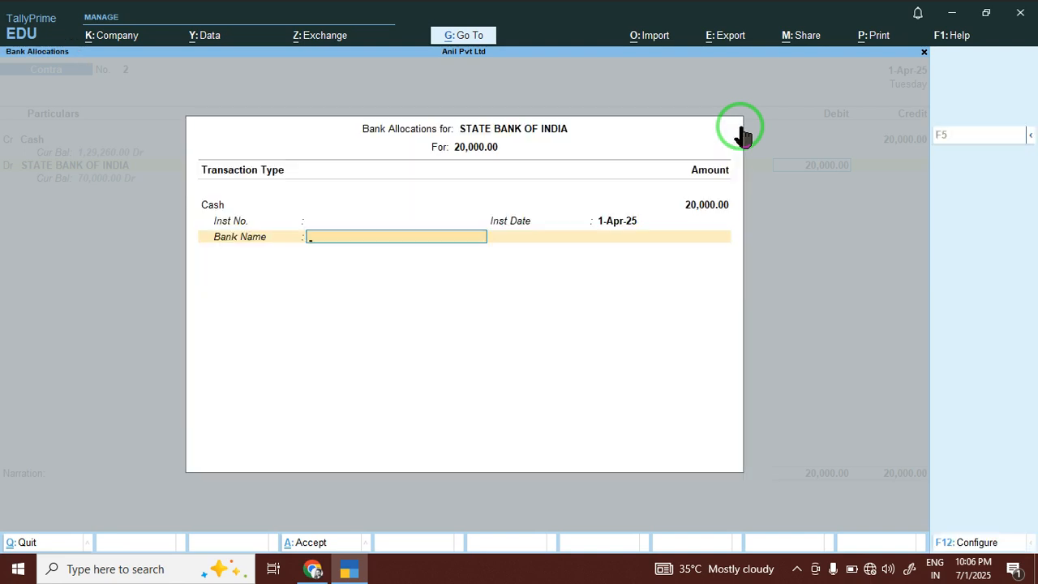
pyautogui.press('Return')
pyautogui.press('Return')
pyautogui.press('Return')
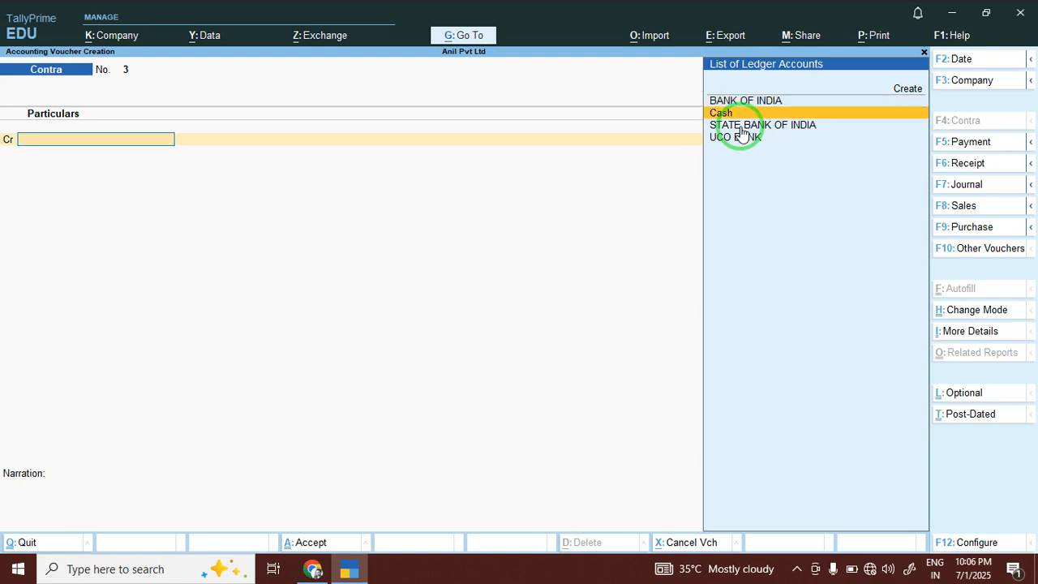
# Move 5,000 by cheque from STATE BANK OF INDIA to BANK OF INDIA, save voucher 3, and exit.
pyautogui.click(740, 128)
pyautogui.write('5000')
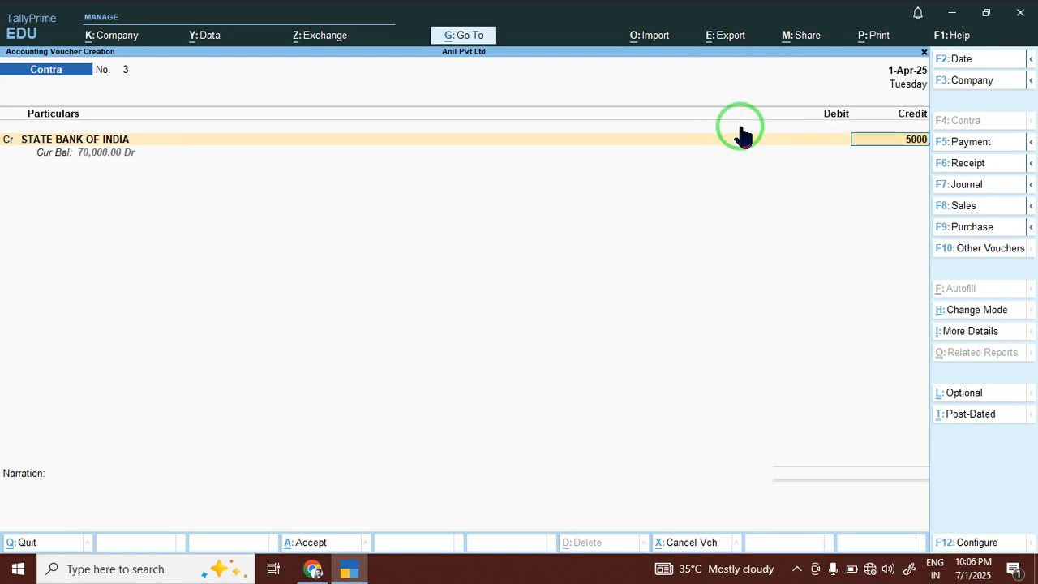
pyautogui.press('Return')
pyautogui.press('Return')
pyautogui.press('Return')
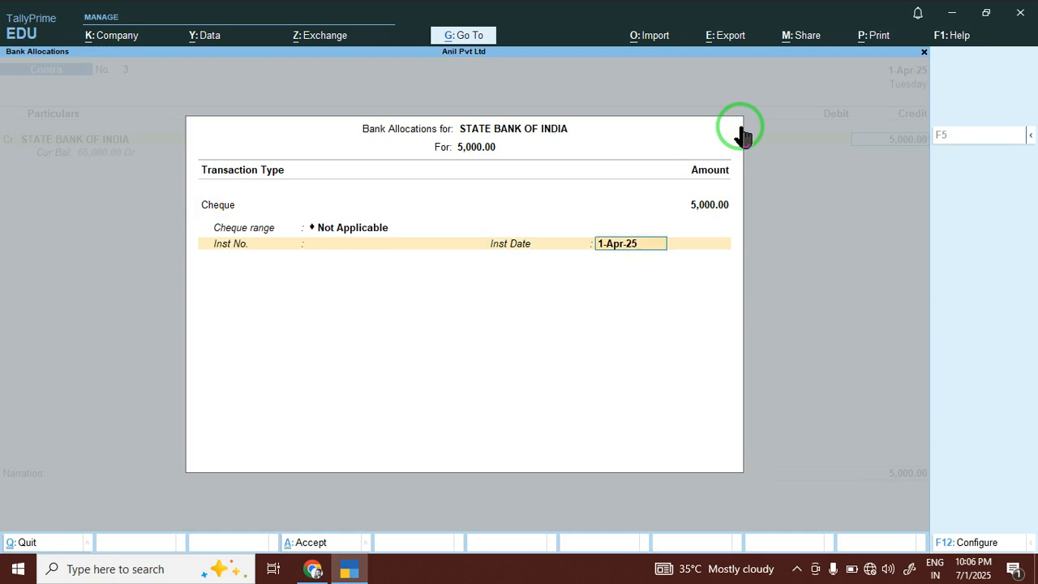
pyautogui.press('Return')
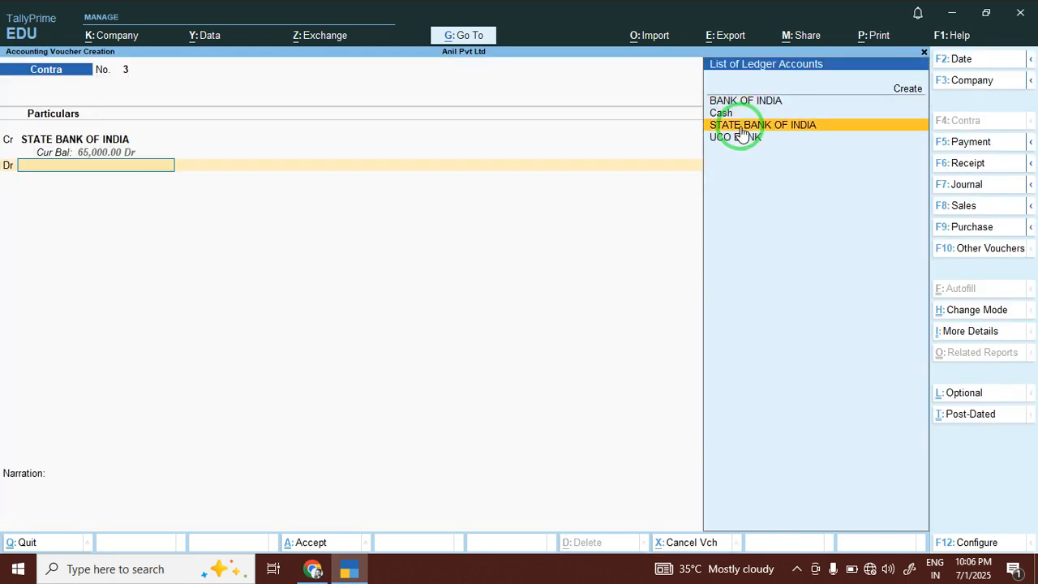
pyautogui.press('Up')
pyautogui.press('Up')
pyautogui.press('Return')
pyautogui.press('Return')
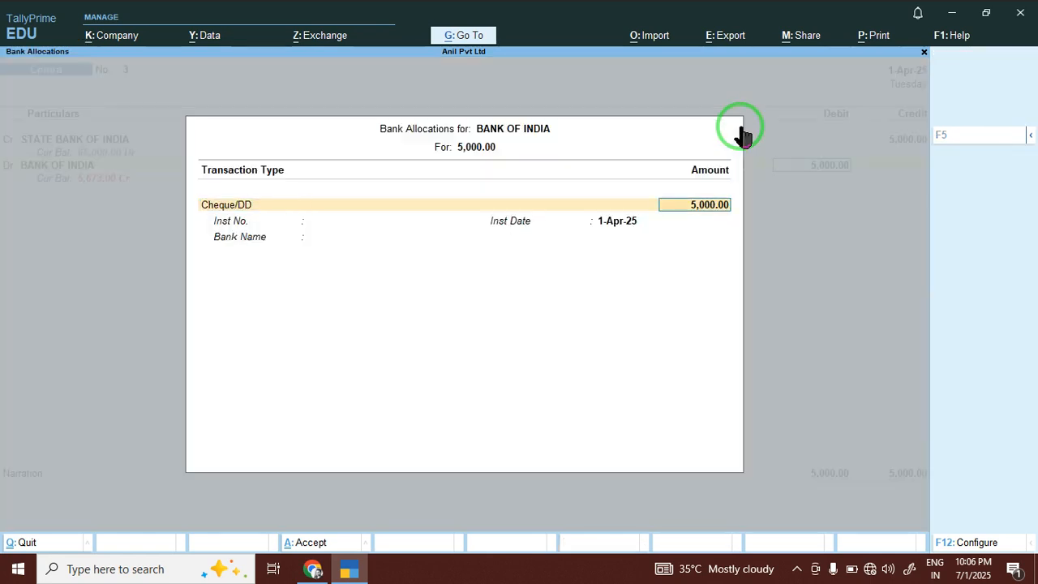
pyautogui.press('Return')
pyautogui.press('Return')
pyautogui.press('Return')
pyautogui.press('Return')
pyautogui.press('Return')
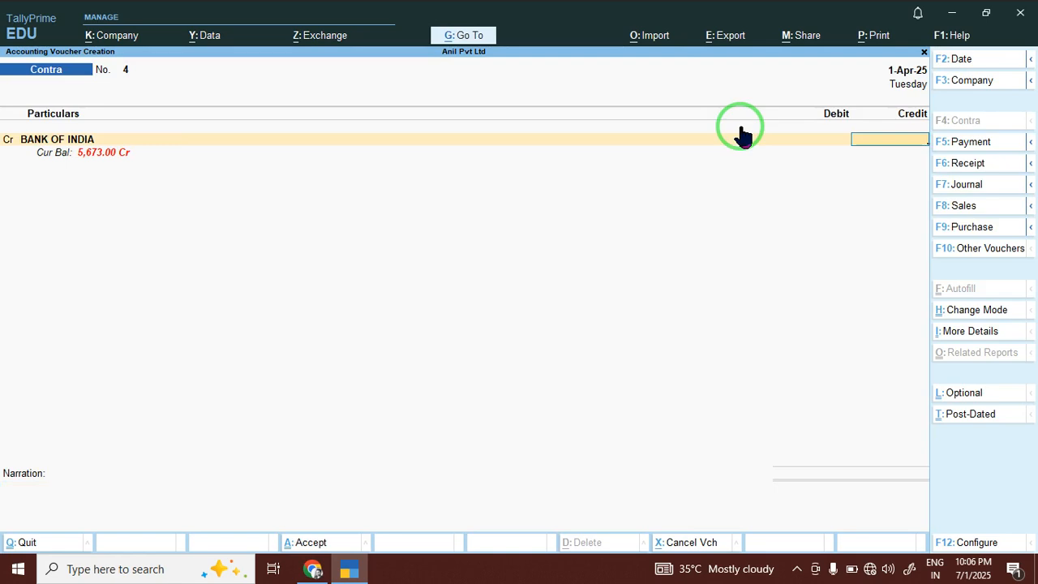
pyautogui.press('Escape')
pyautogui.press('Return')
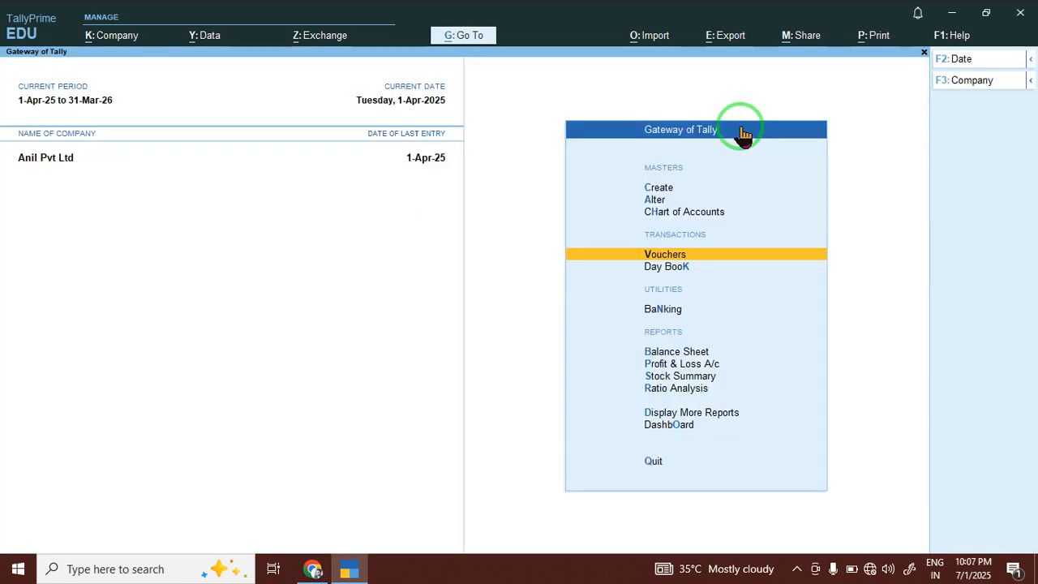
# Highlight '30. Party Ledger Analysis' in the TallyPrime course PDF, then return to TallyPrime.
pyautogui.click(313, 563)
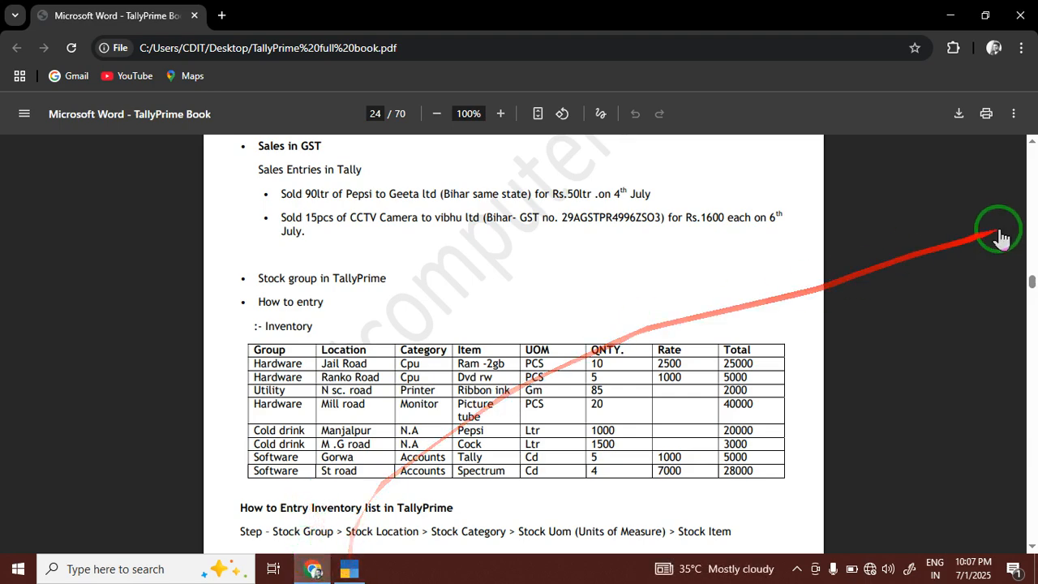
pyautogui.moveTo(1030, 280); pyautogui.dragTo(1028, 146)
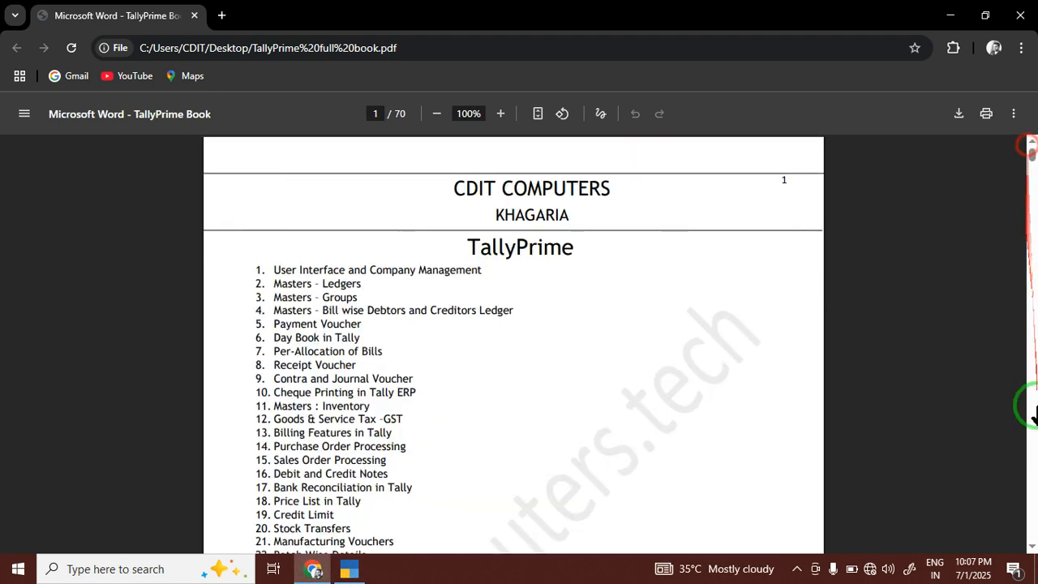
pyautogui.click(1031, 546)
pyautogui.scroll(-3, 1029, 547)
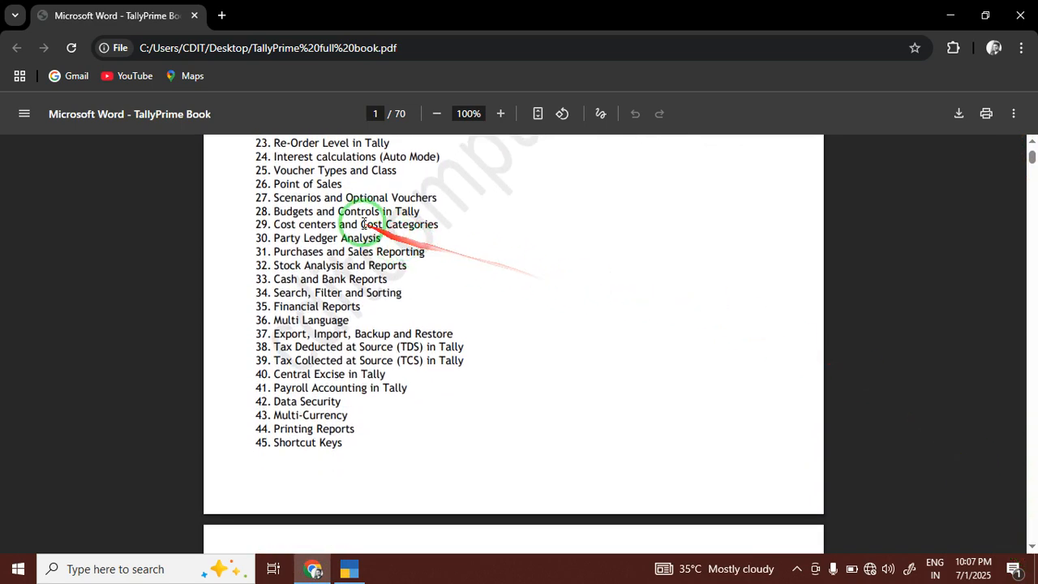
pyautogui.moveTo(270, 233)
pyautogui.mouseDown()
pyautogui.moveTo(381, 239)
pyautogui.moveTo(260, 224)
pyautogui.moveTo(257, 238)
pyautogui.mouseUp()
pyautogui.click(368, 238)
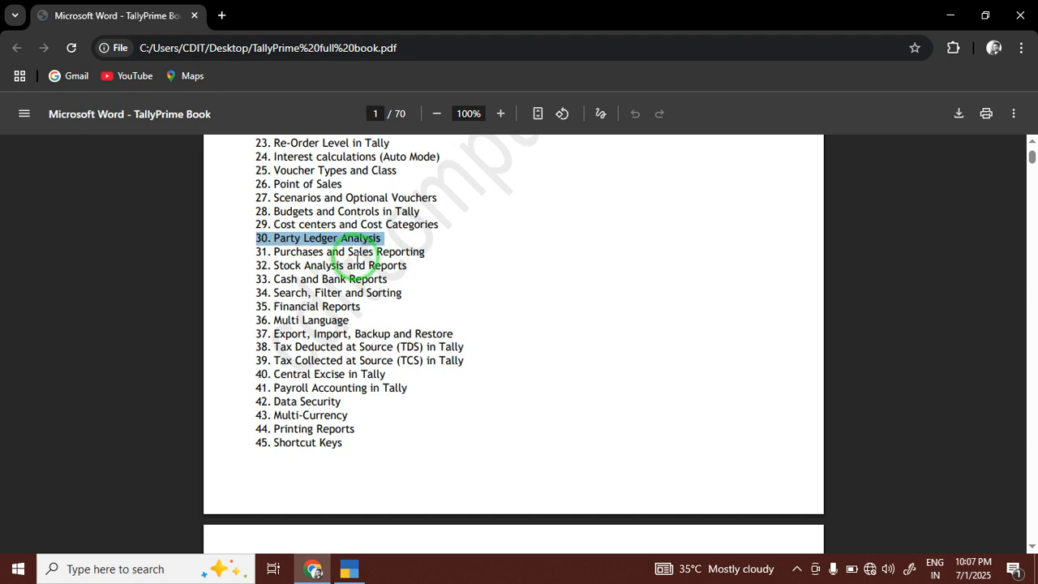
pyautogui.moveTo(378, 240); pyautogui.dragTo(387, 239)
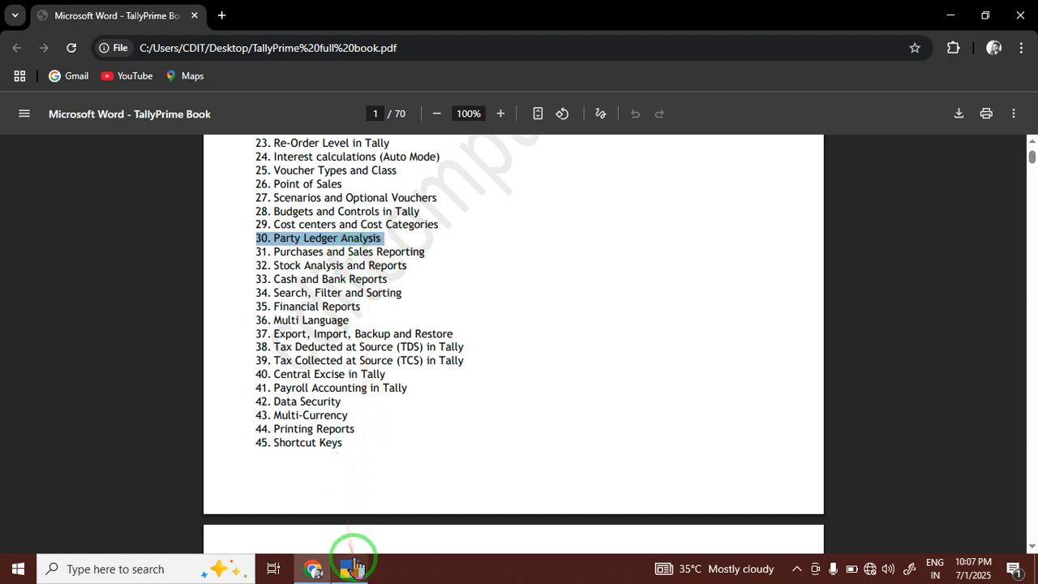
pyautogui.click(351, 564)
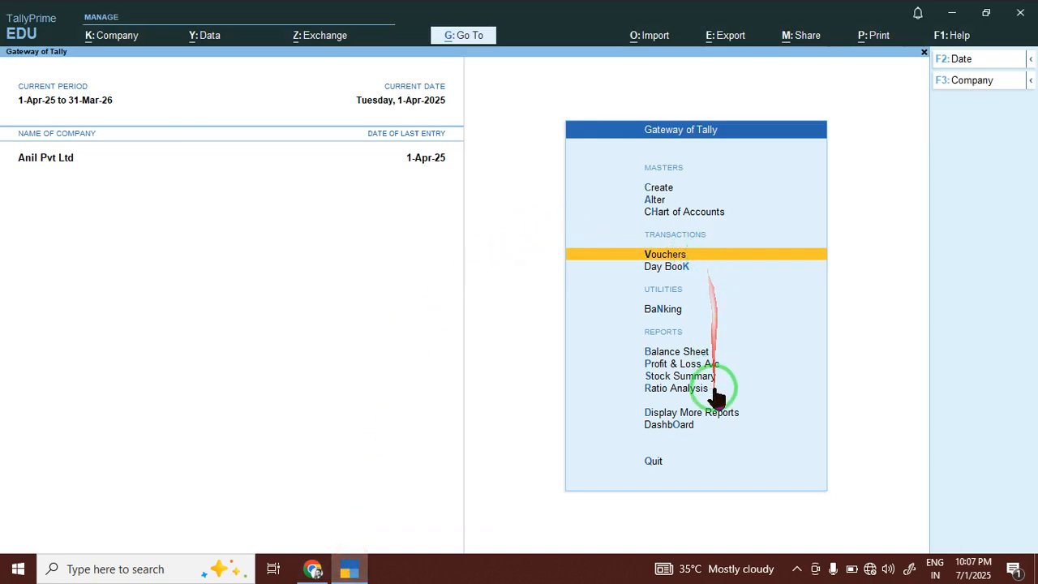
# Open the Payment Register from Display More Reports > Account Books and drill into April.
pyautogui.click(693, 413)
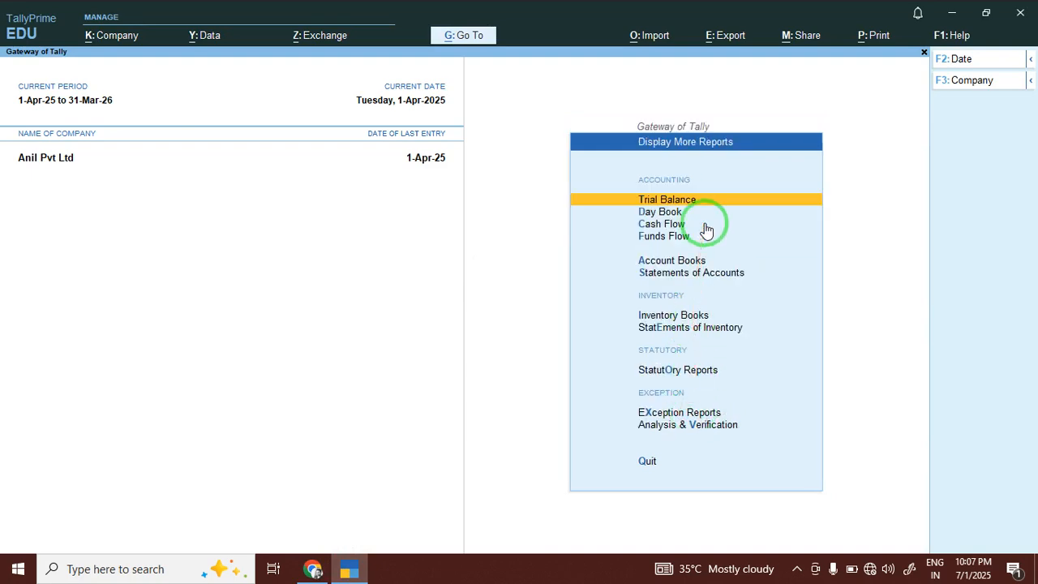
pyautogui.press('Down')
pyautogui.press('Down')
pyautogui.press('Down')
pyautogui.press('Down')
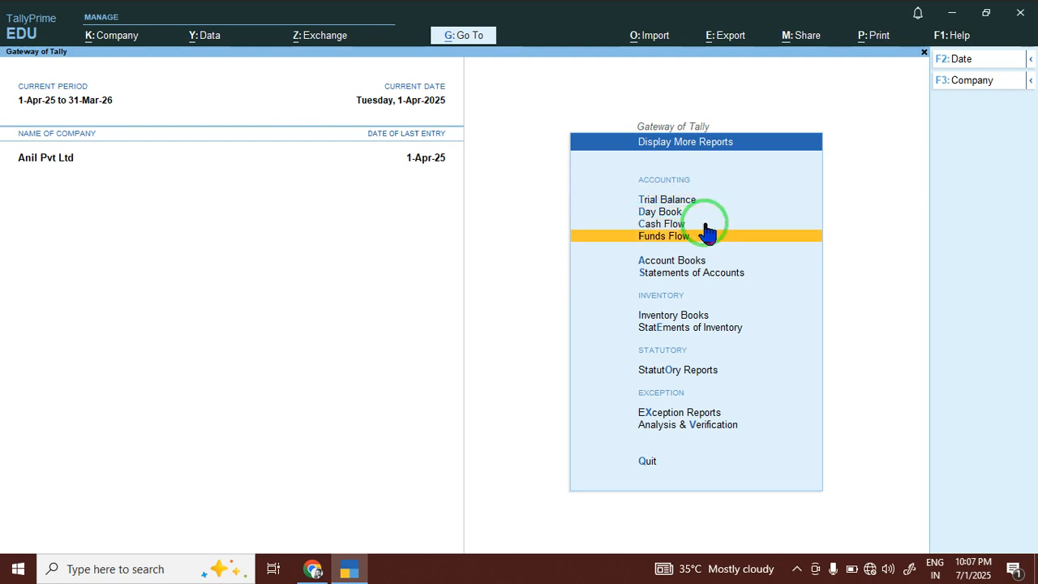
pyautogui.press('Return')
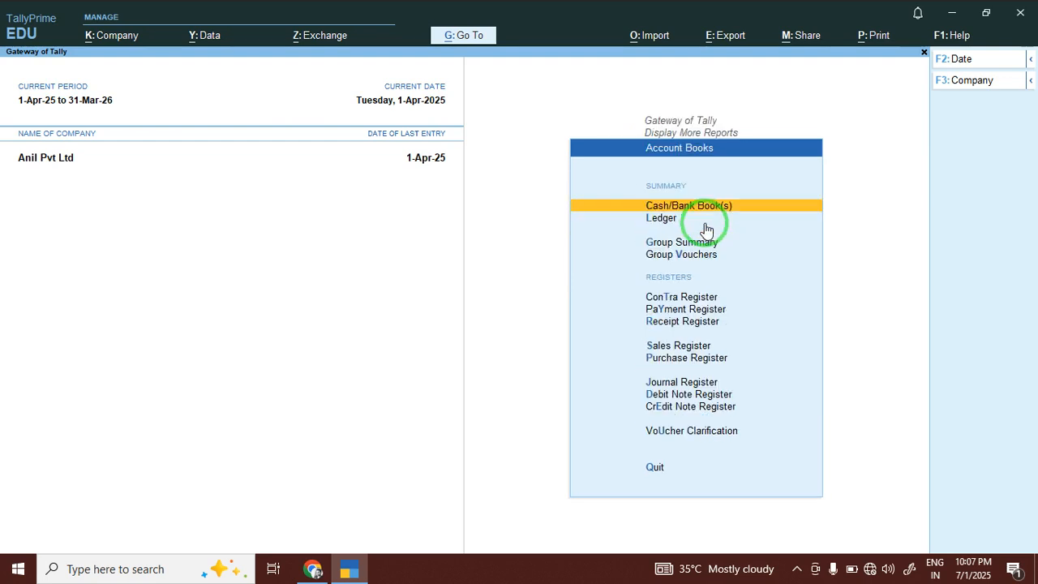
pyautogui.click(667, 310)
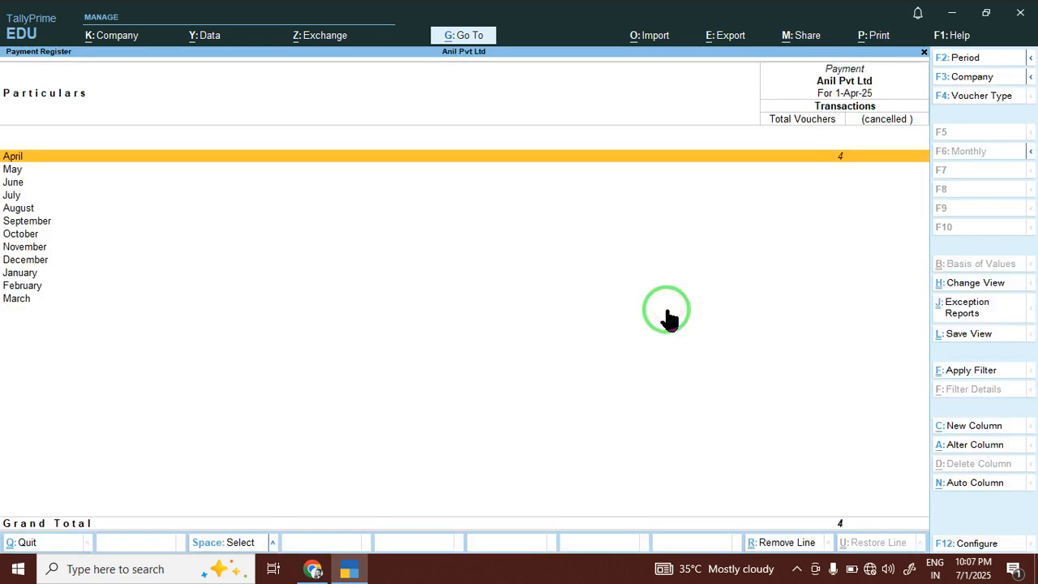
pyautogui.click(838, 159)
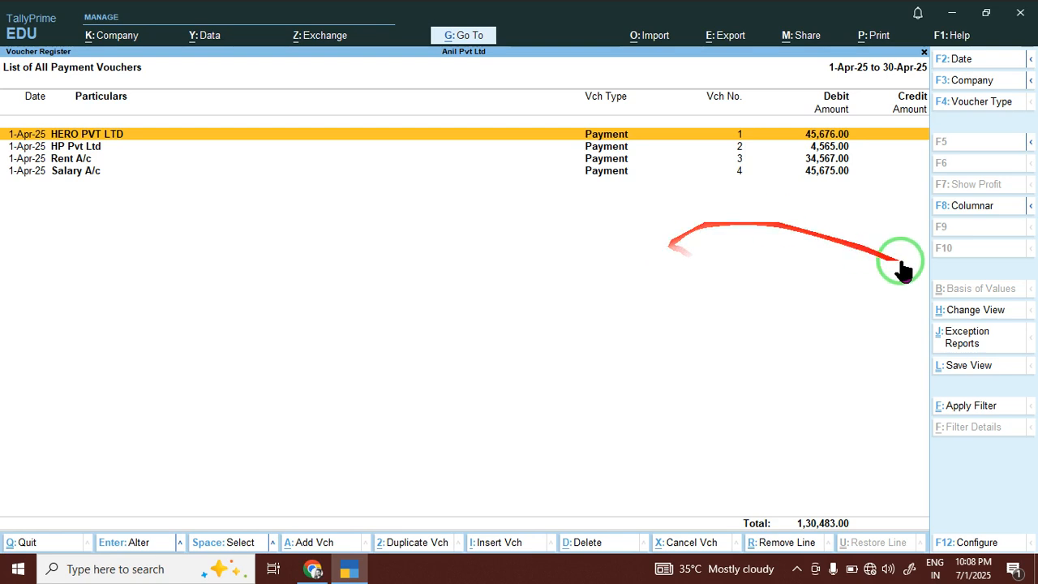
# View April's payments as an Extract, checking Indirect Expenses, Sundry Creditors, BANK OF INDIA and Cash.
pyautogui.click(964, 314)
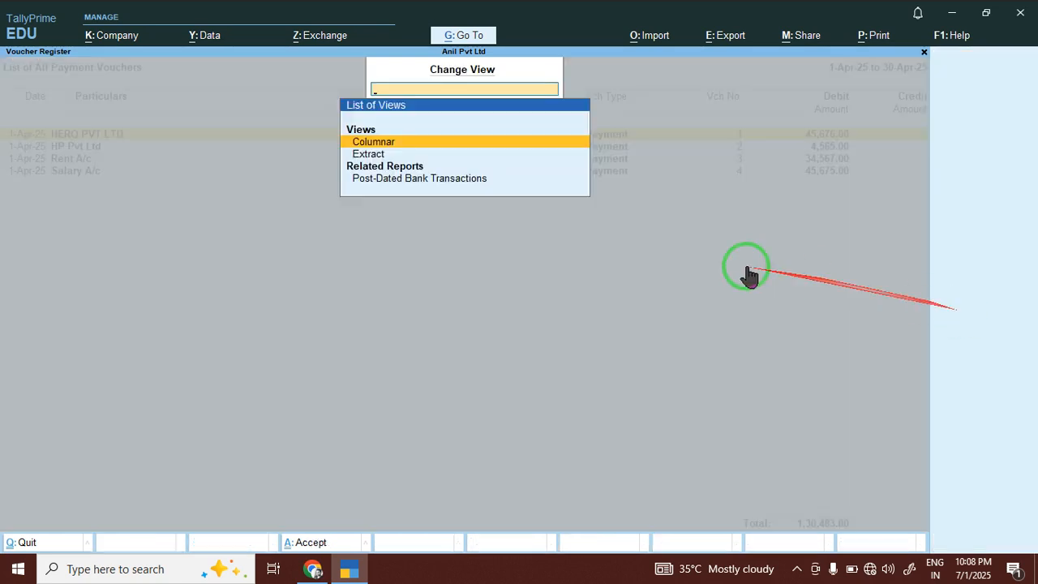
pyautogui.click(369, 154)
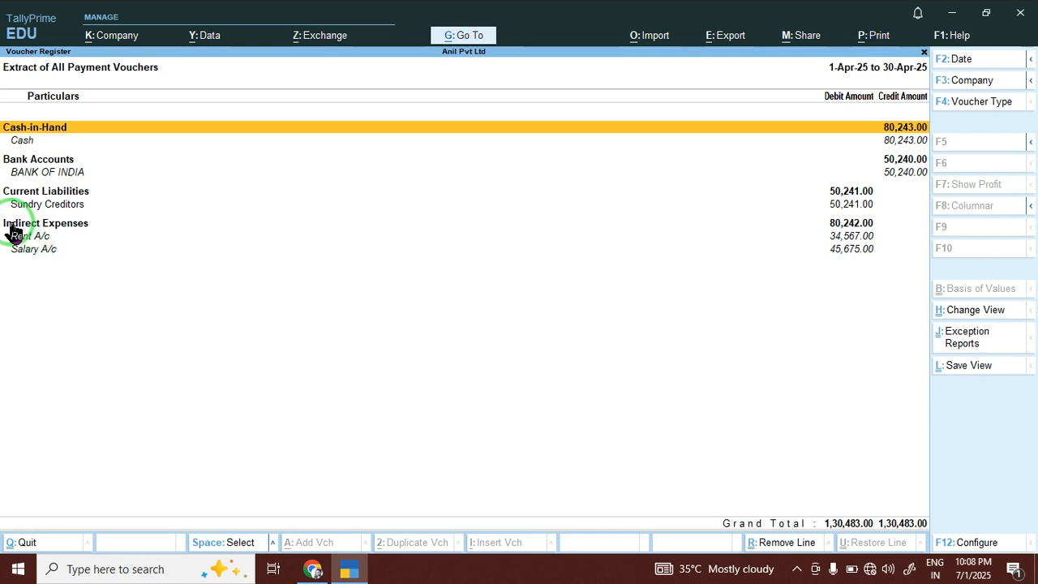
pyautogui.click(35, 246)
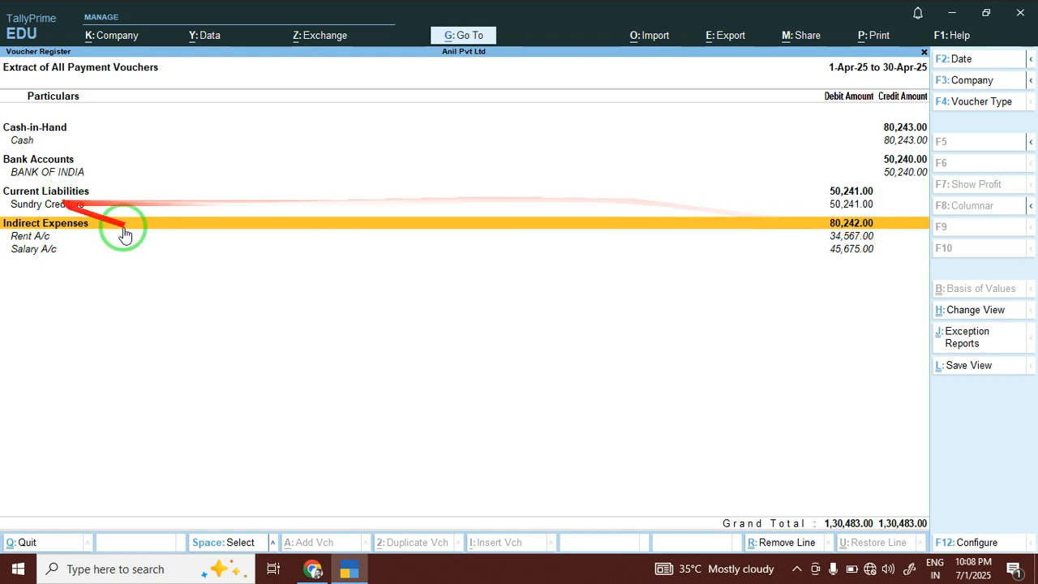
pyautogui.click(35, 206)
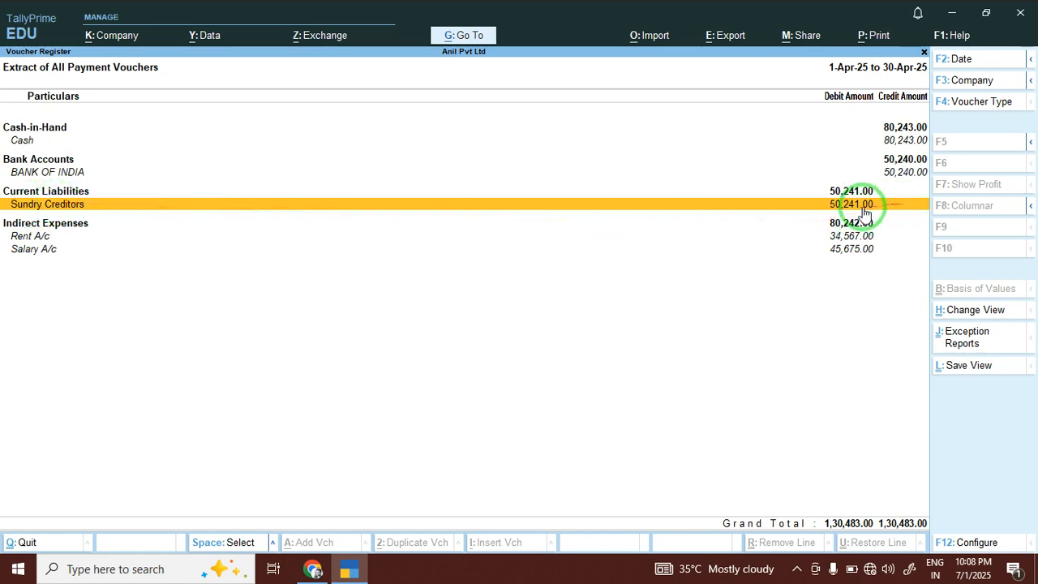
pyautogui.click(66, 172)
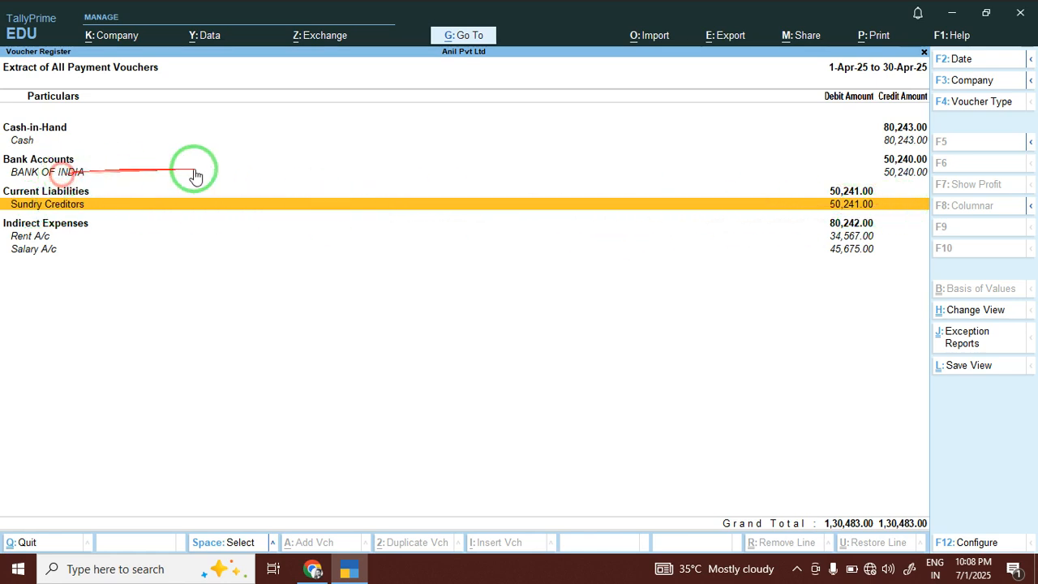
pyautogui.click(21, 139)
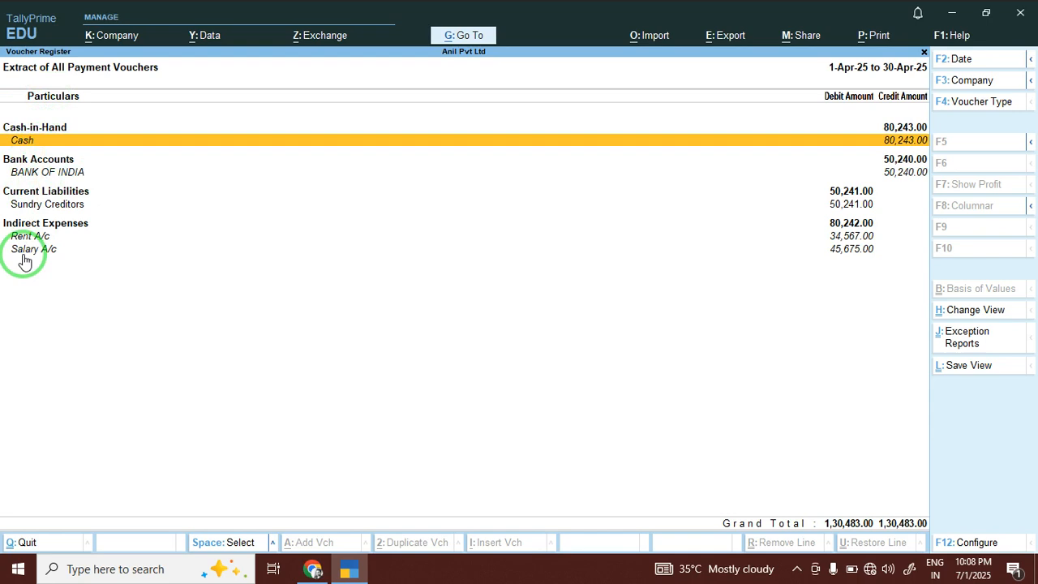
pyautogui.press('Escape')
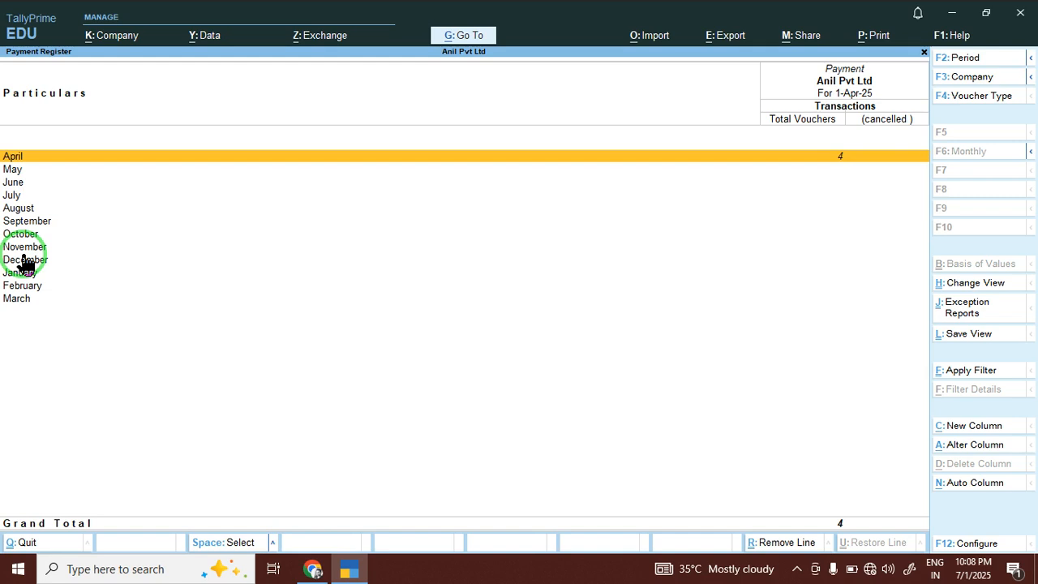
# Open April in the Receipt Register as an Extract and expand Sundry Debtors by party.
pyautogui.press('Escape')
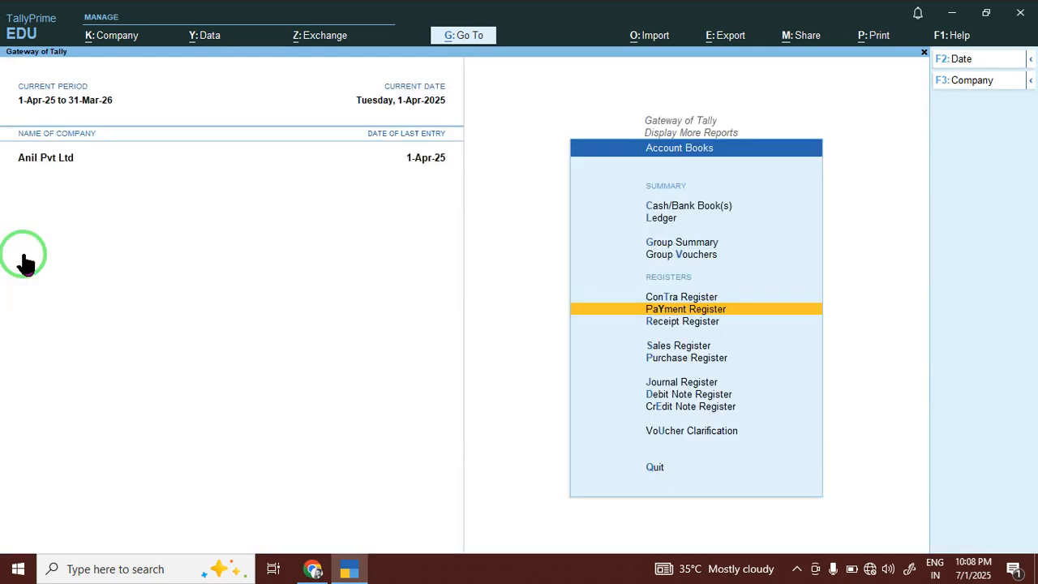
pyautogui.press('Down')
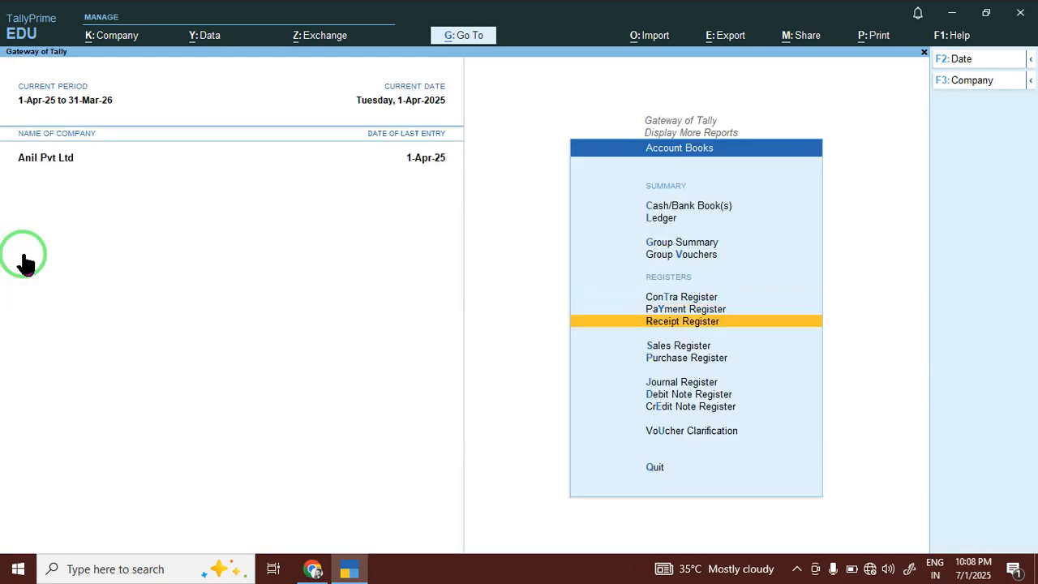
pyautogui.press('Return')
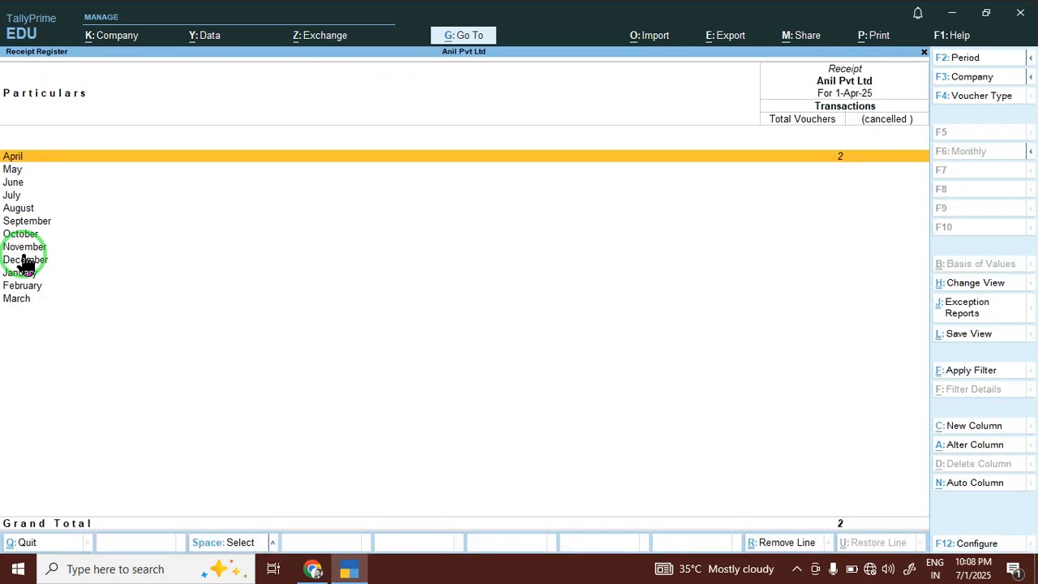
pyautogui.press('Return')
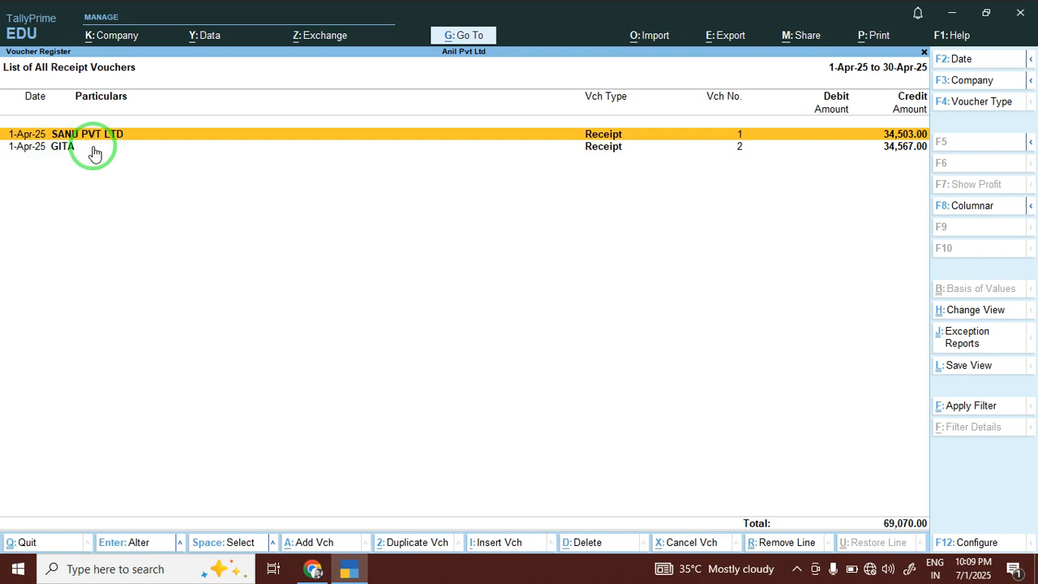
pyautogui.click(971, 308)
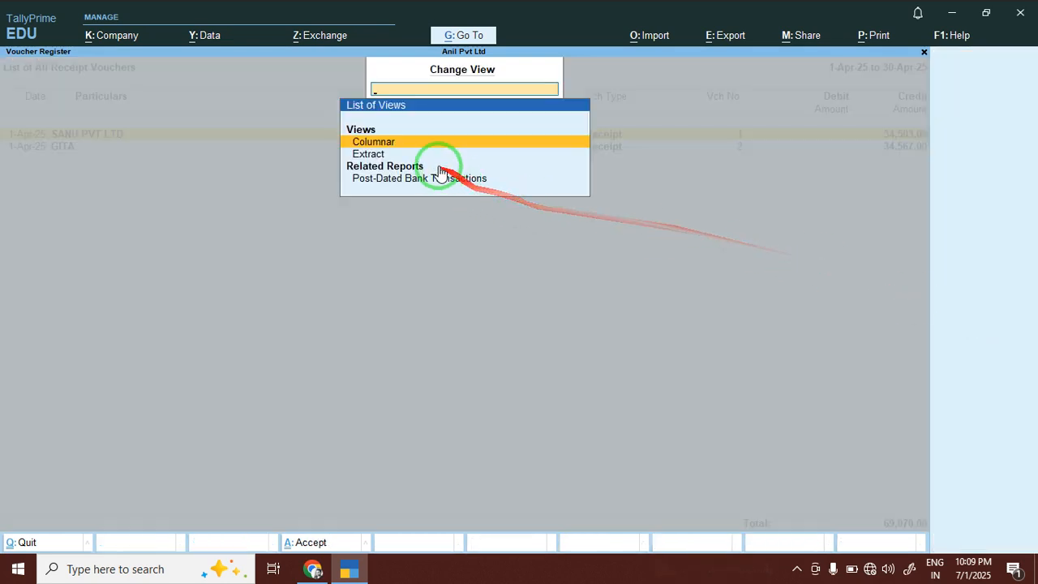
pyautogui.click(368, 154)
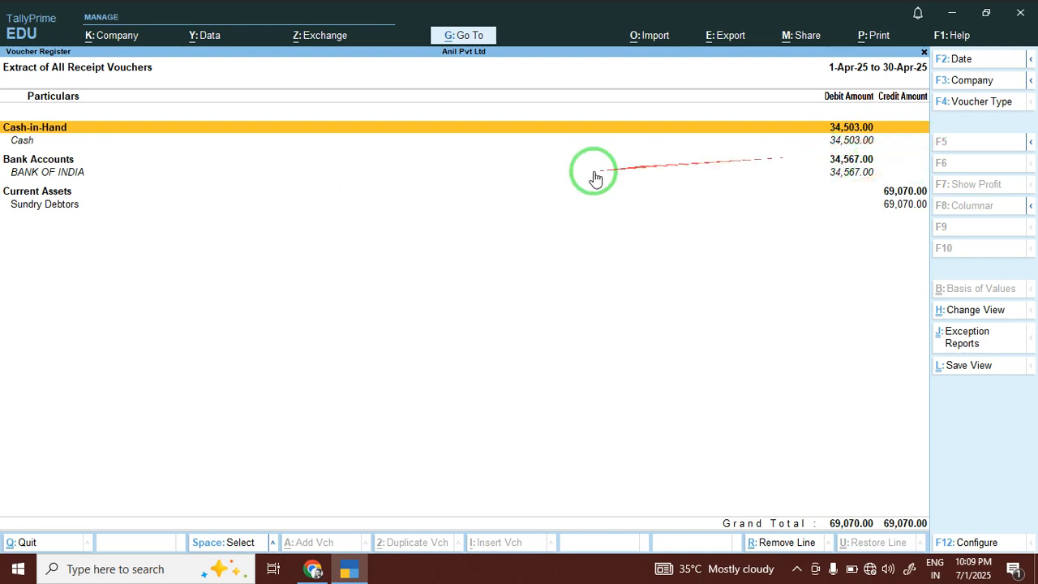
pyautogui.click(31, 206)
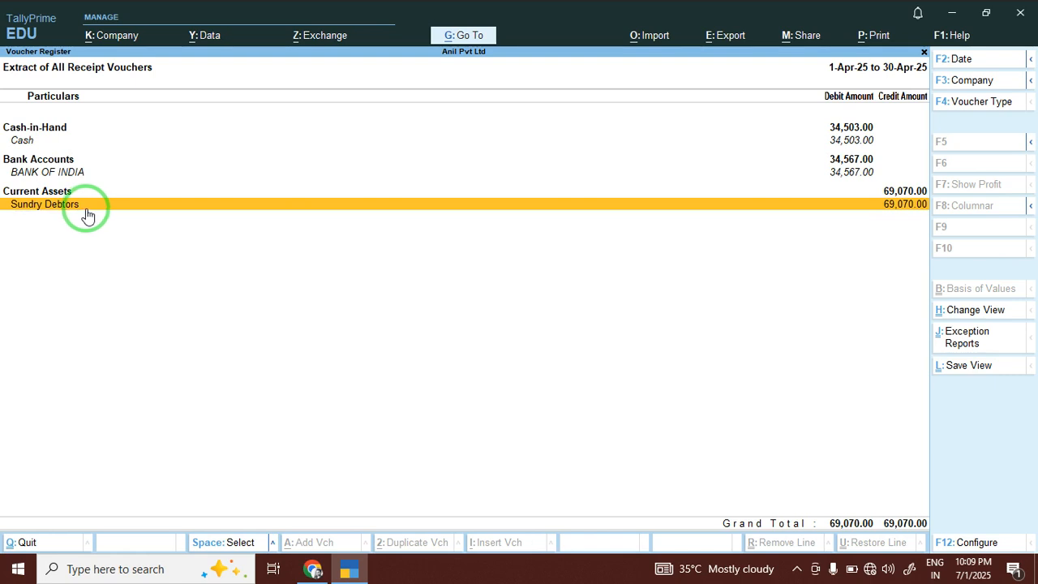
pyautogui.click(69, 206)
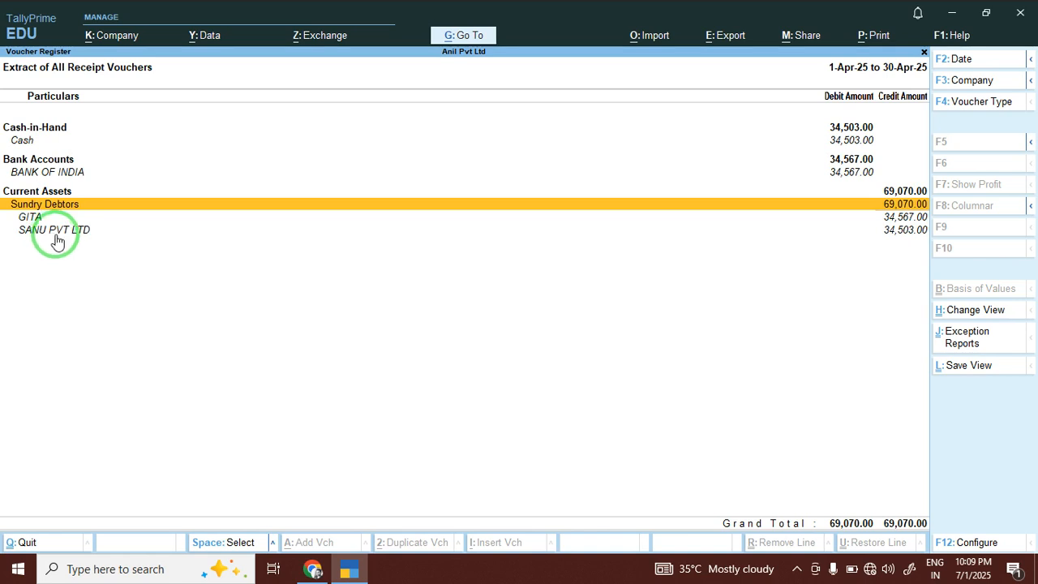
pyautogui.press('Escape')
pyautogui.press('Escape')
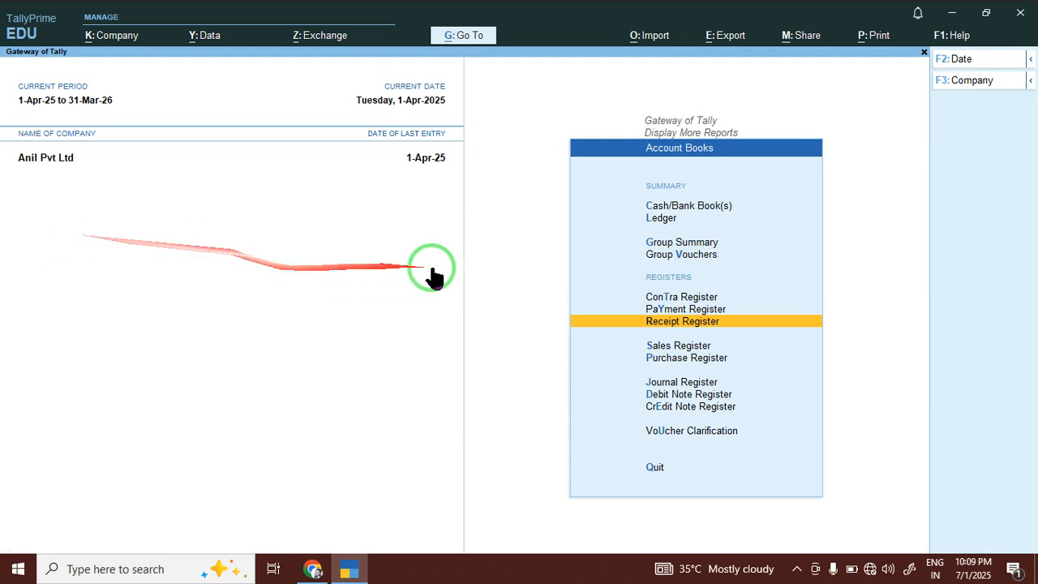
# Show April's contra vouchers from the Contra Register as an Extract totalling 30,000.00.
pyautogui.click(661, 299)
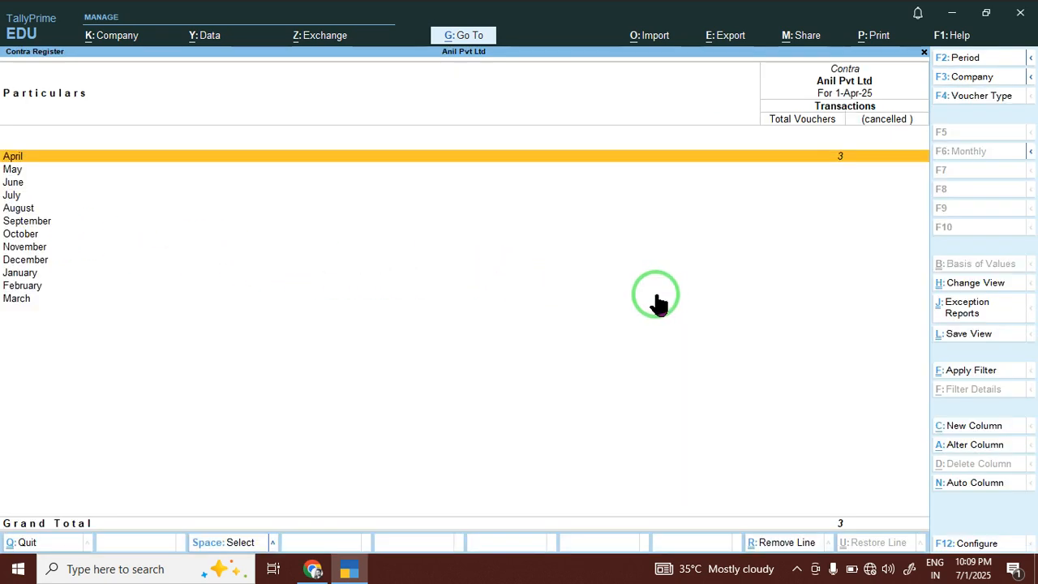
pyautogui.click(620, 170)
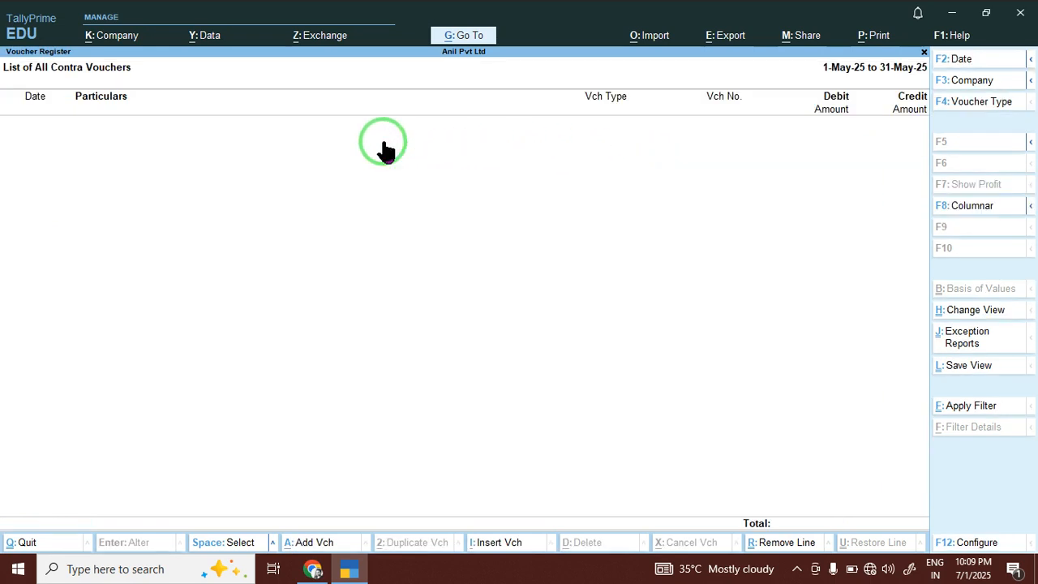
pyautogui.press('Escape')
pyautogui.click(384, 154)
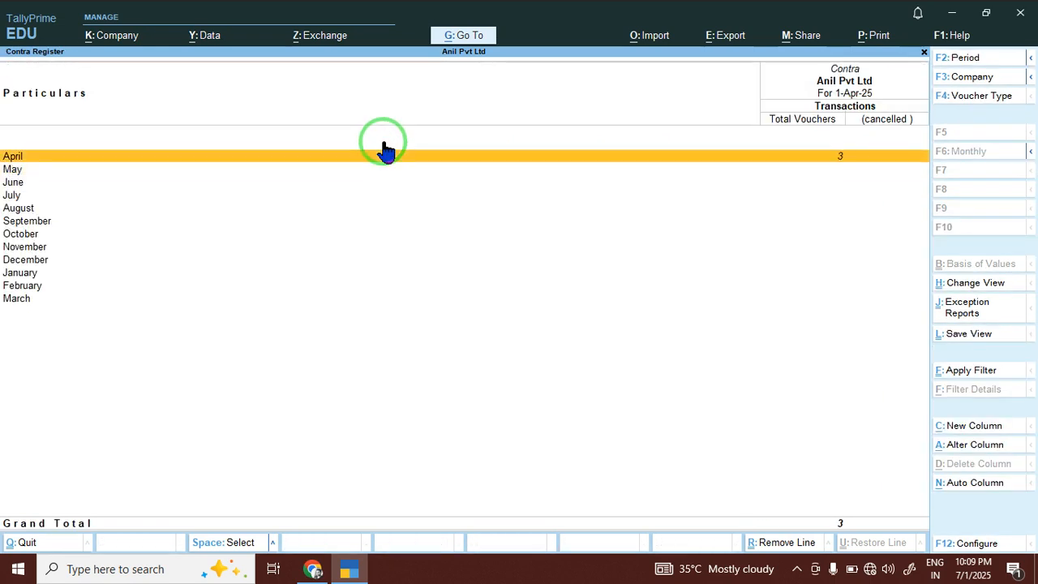
pyautogui.click(384, 152)
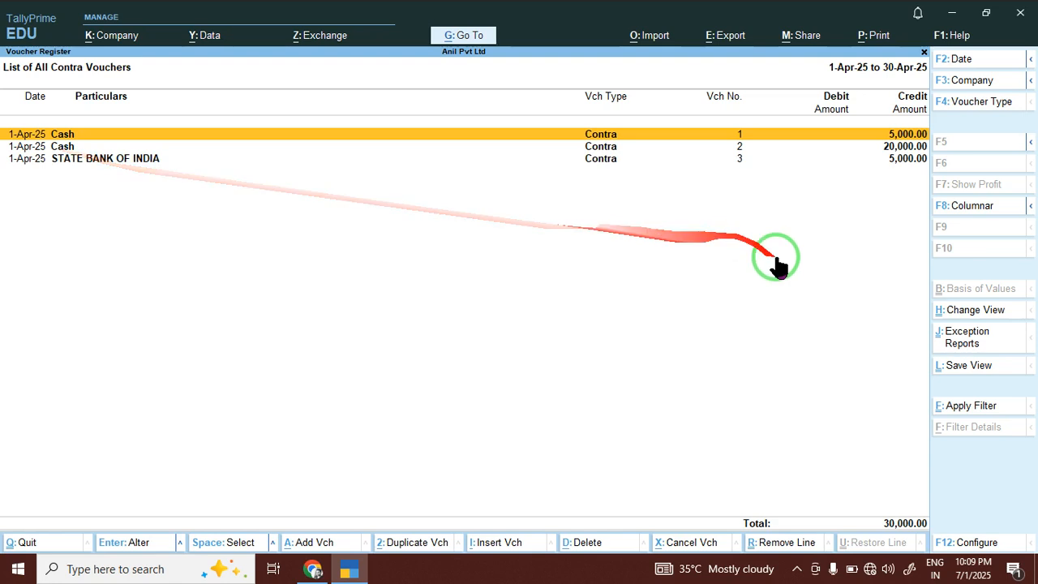
pyautogui.click(955, 316)
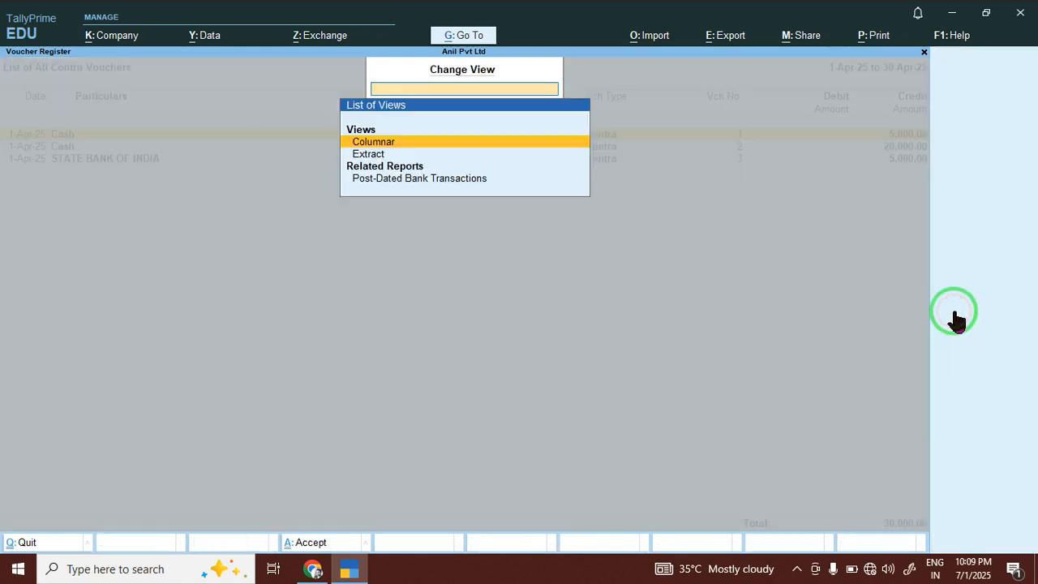
pyautogui.click(392, 154)
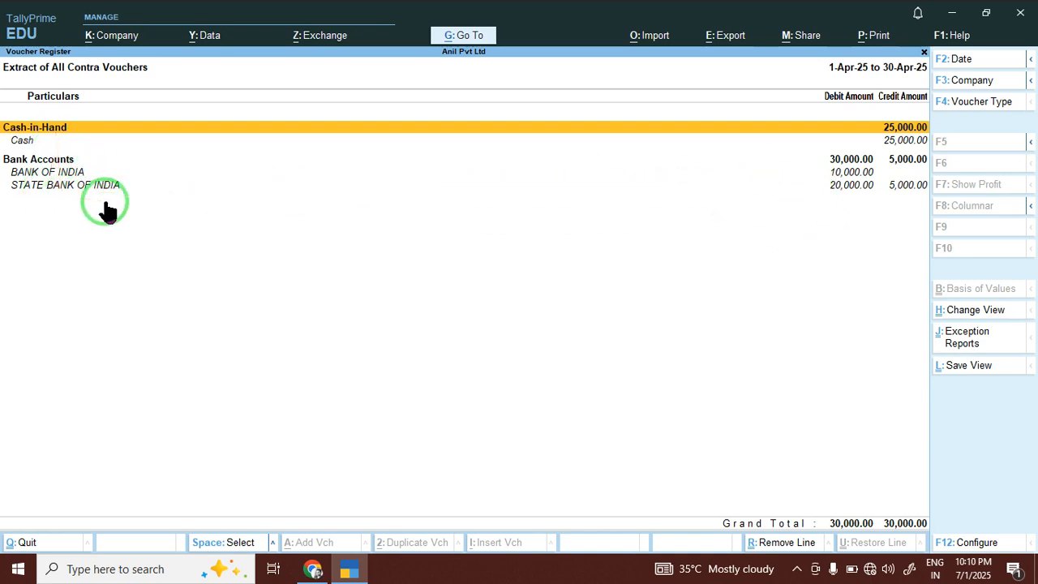
pyautogui.press('Escape')
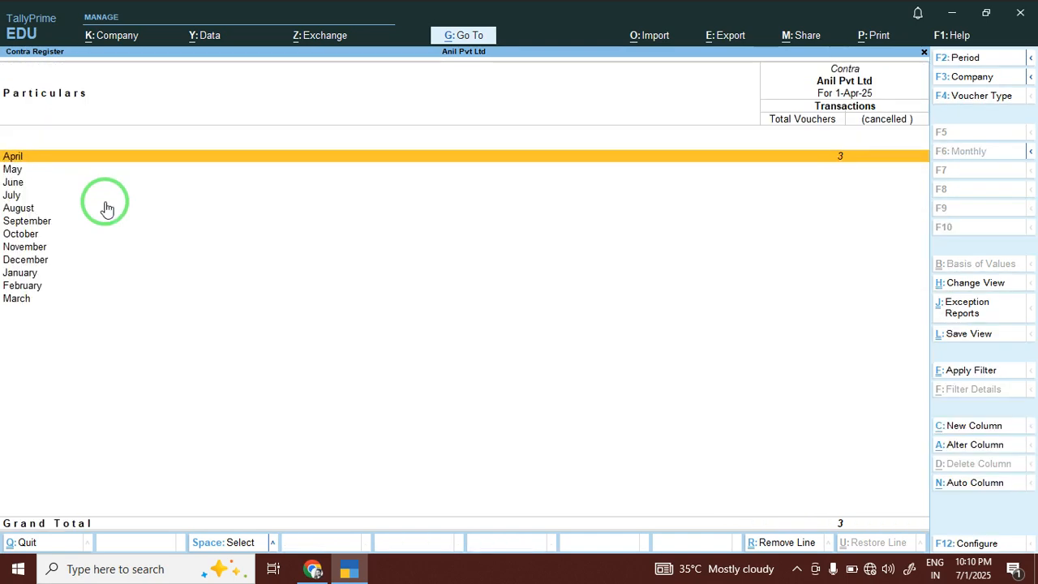
pyautogui.press('Escape')
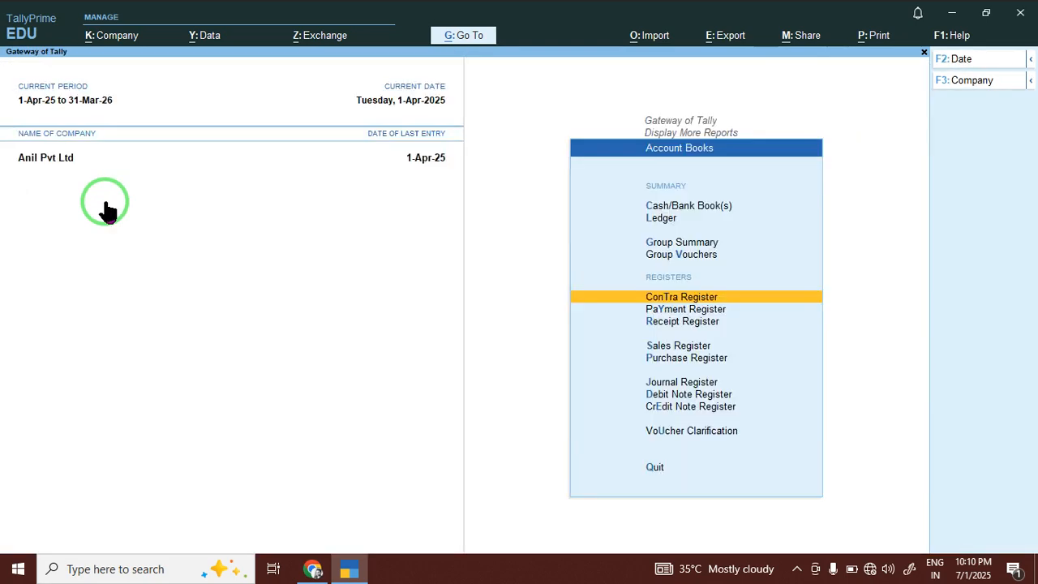
pyautogui.click(654, 359)
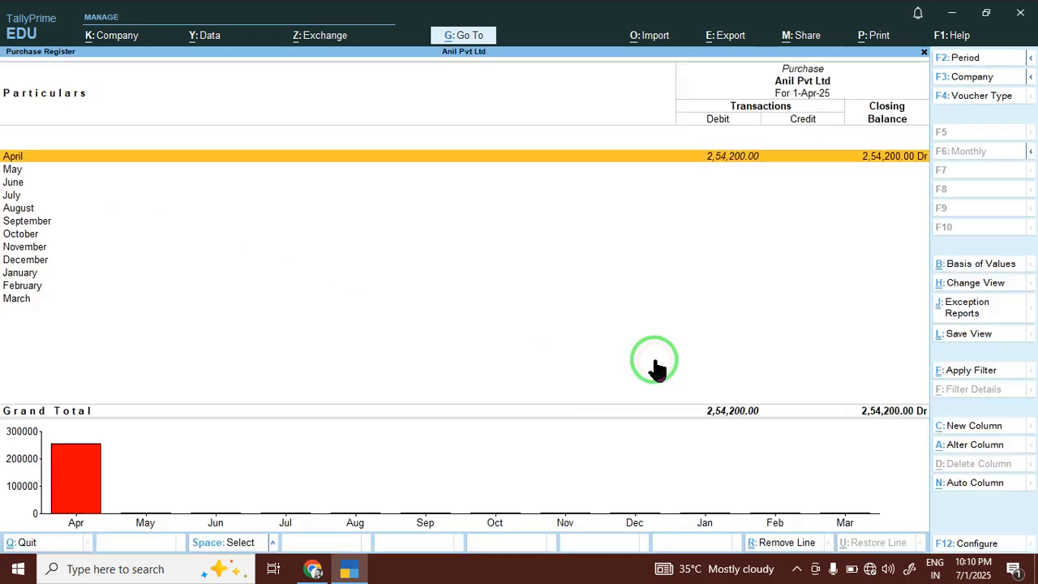
pyautogui.press('Return')
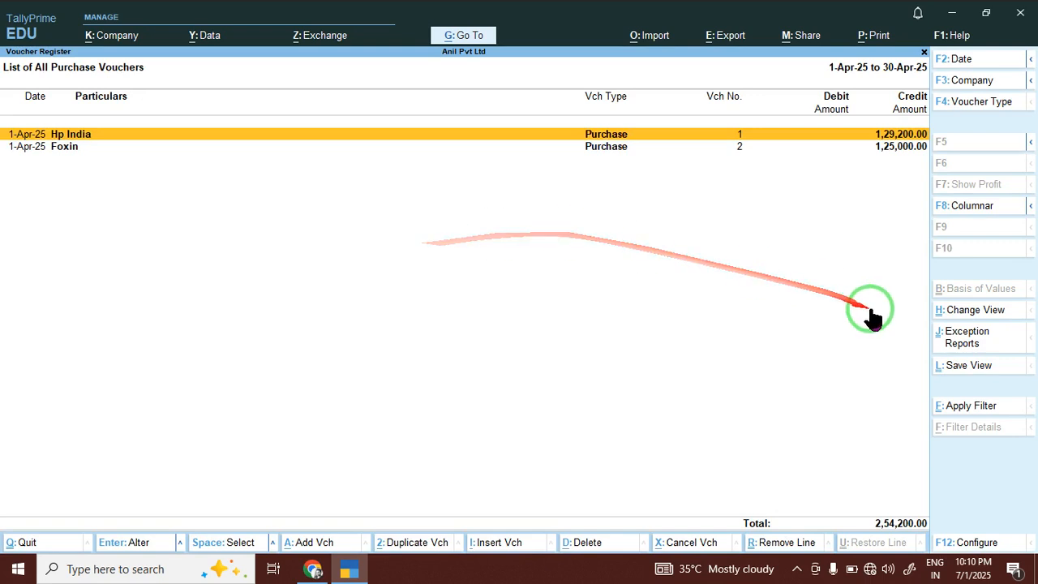
pyautogui.click(981, 311)
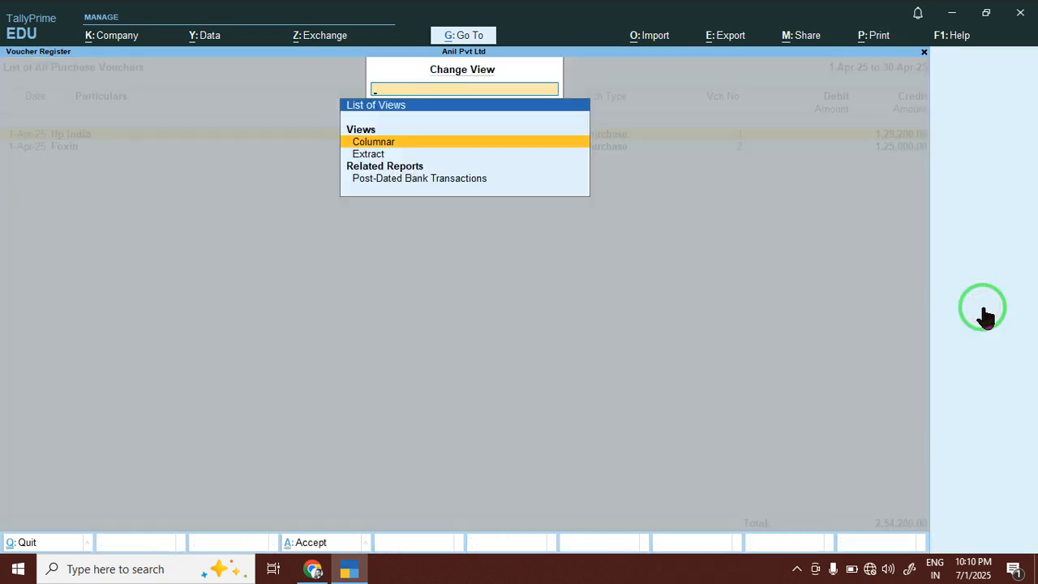
pyautogui.press('Down')
pyautogui.press('Return')
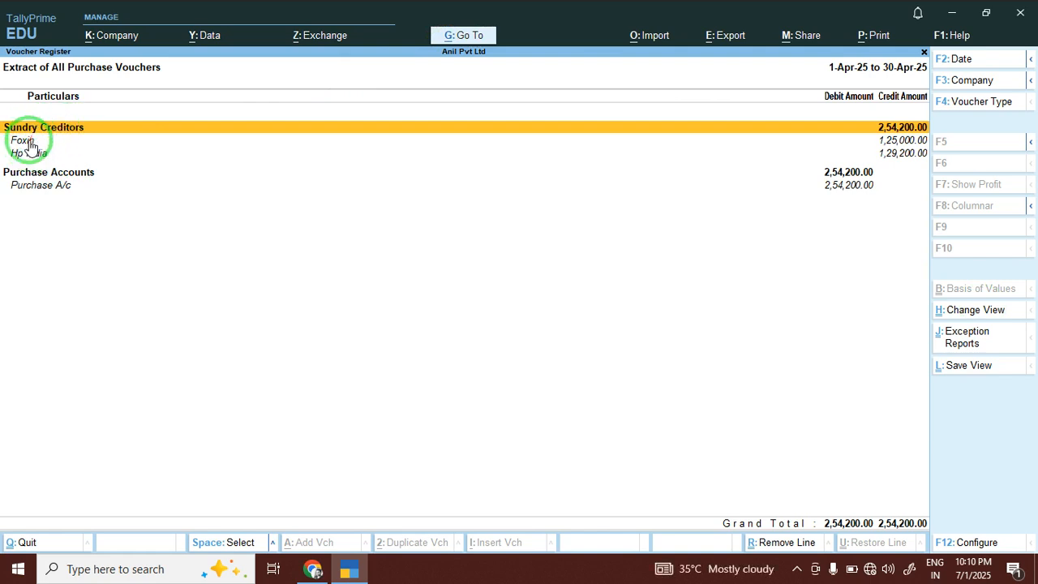
pyautogui.click(43, 193)
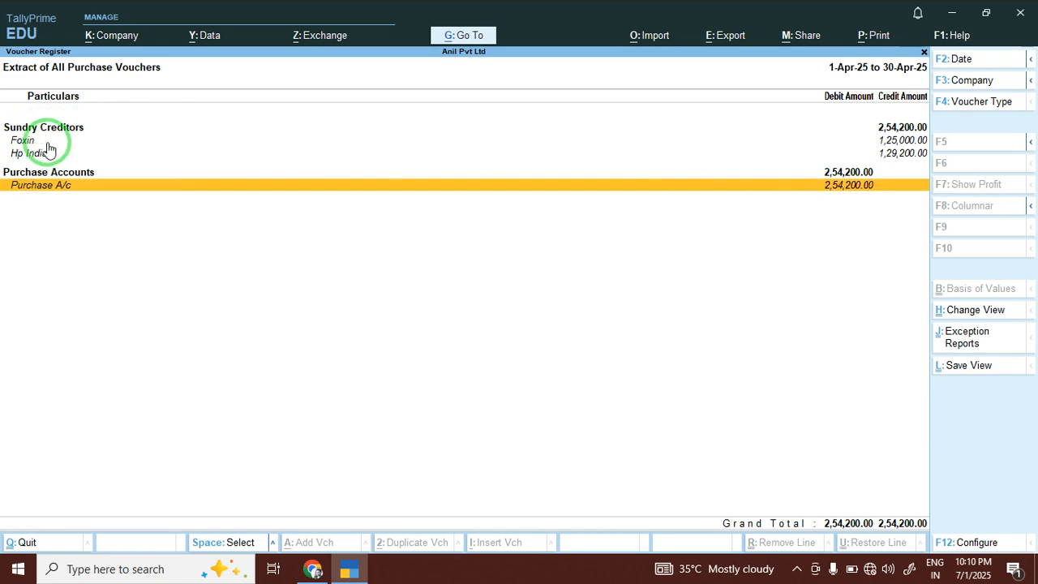
pyautogui.press('Escape')
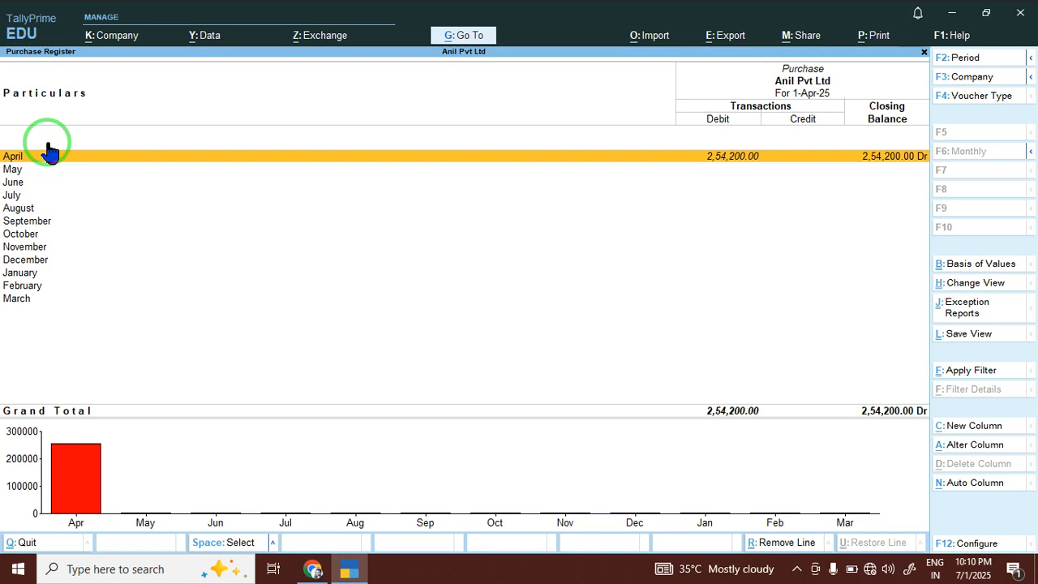
pyautogui.click(48, 154)
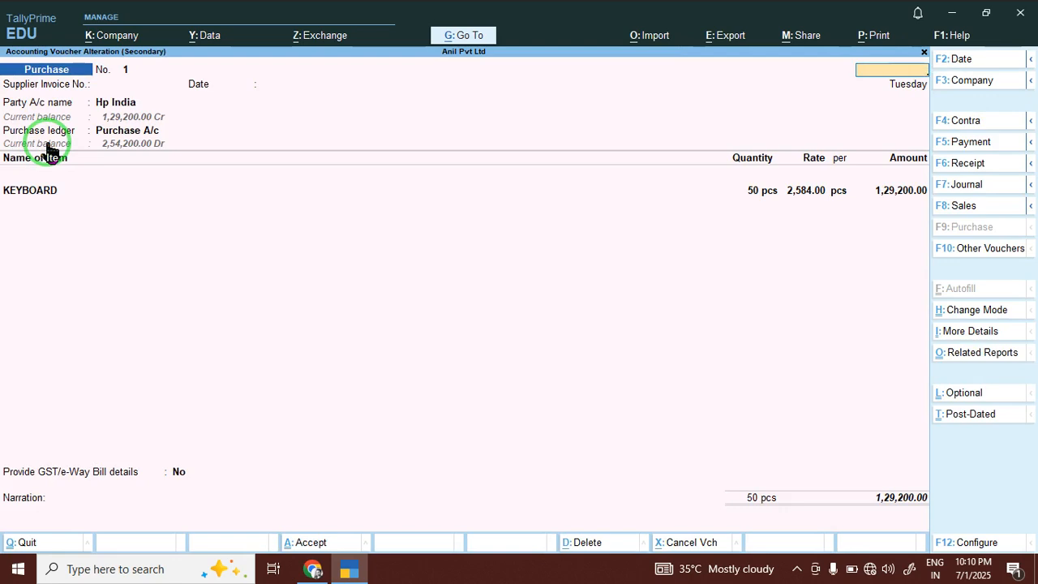
pyautogui.press('Escape')
pyautogui.press('Escape')
pyautogui.press('Escape')
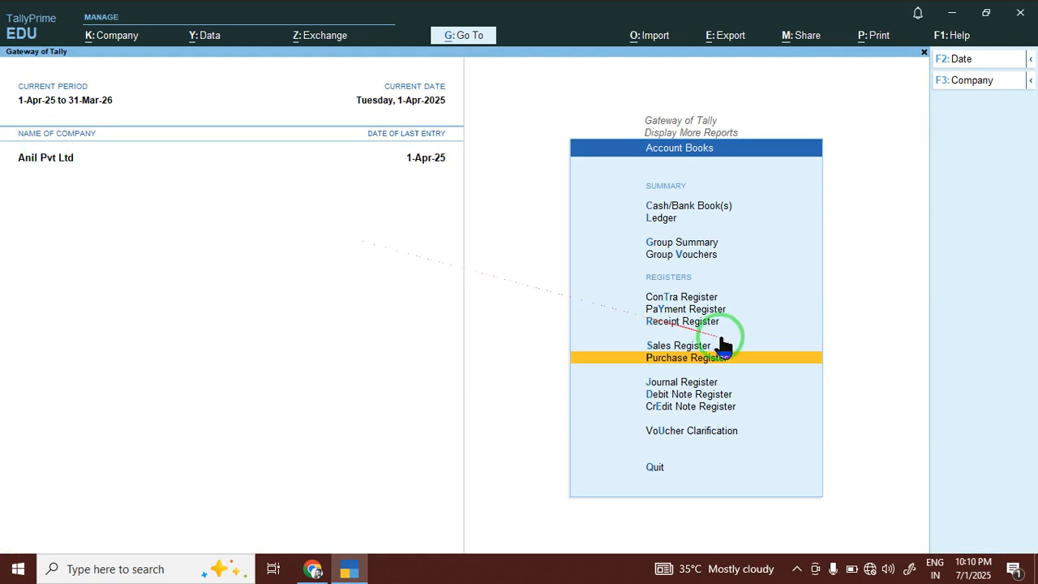
pyautogui.click(684, 298)
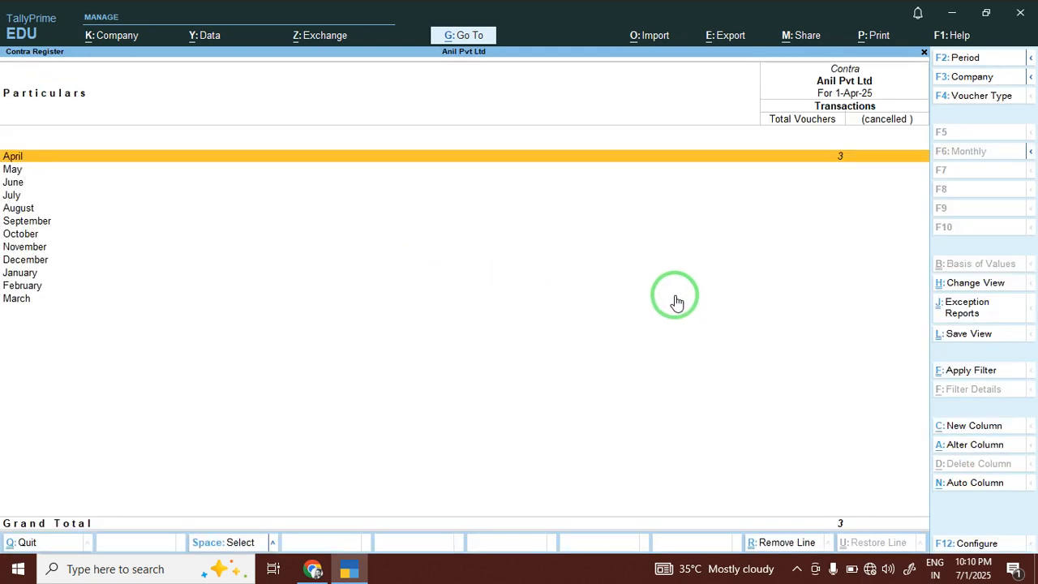
pyautogui.press('Return')
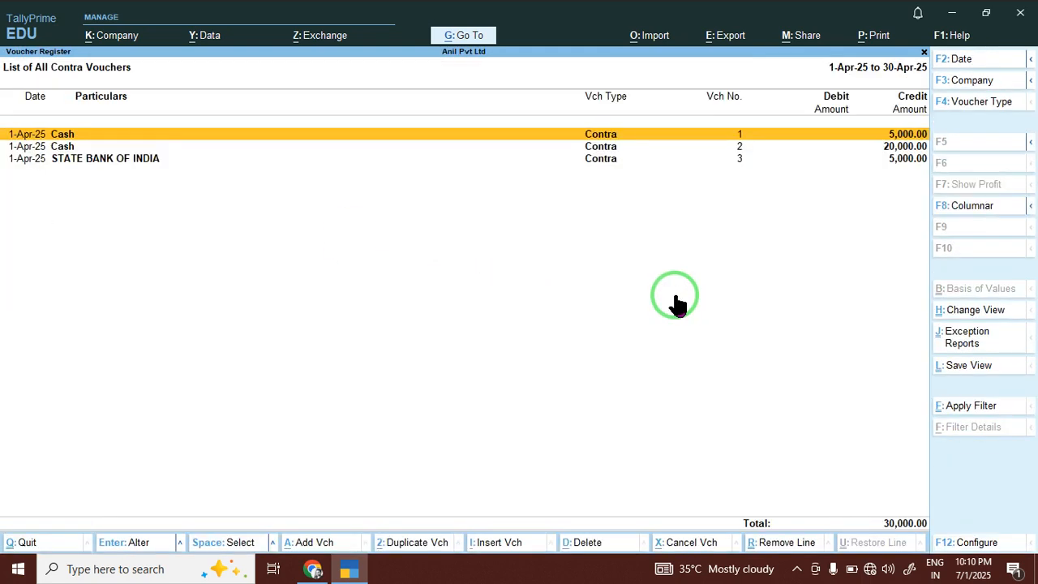
pyautogui.press('Escape')
pyautogui.press('Escape')
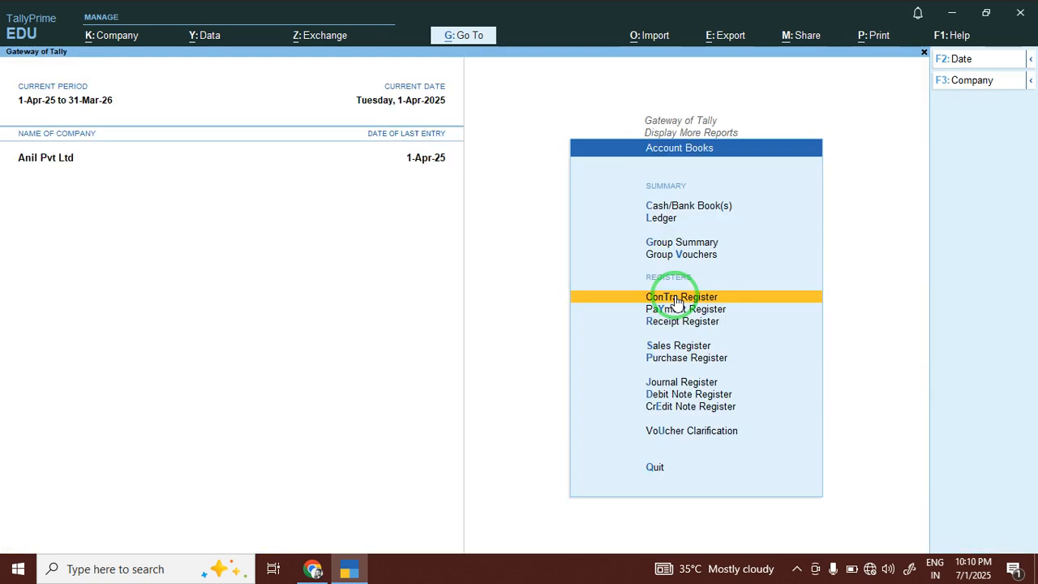
pyautogui.click(667, 208)
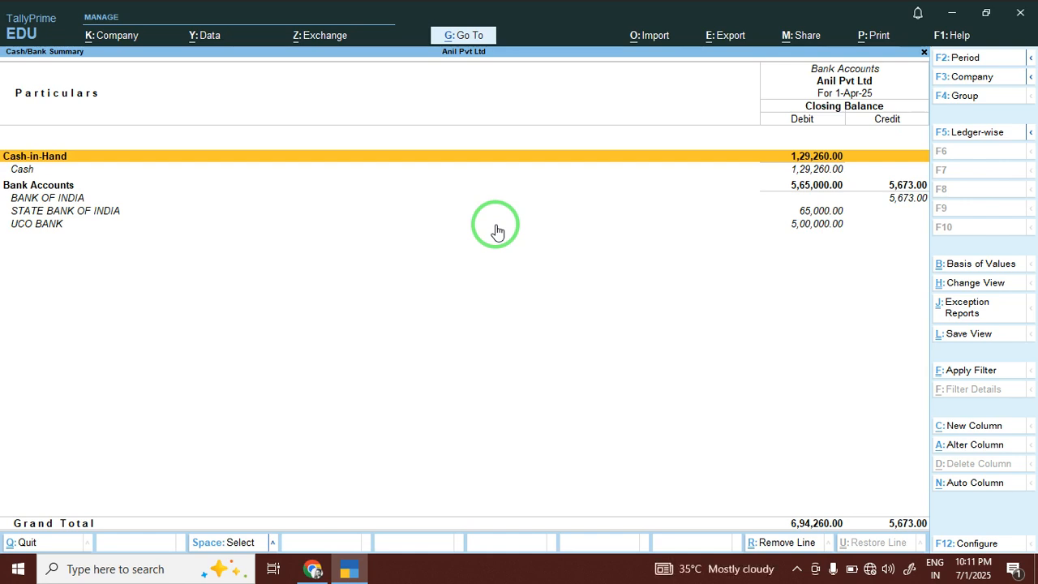
pyautogui.press('Escape')
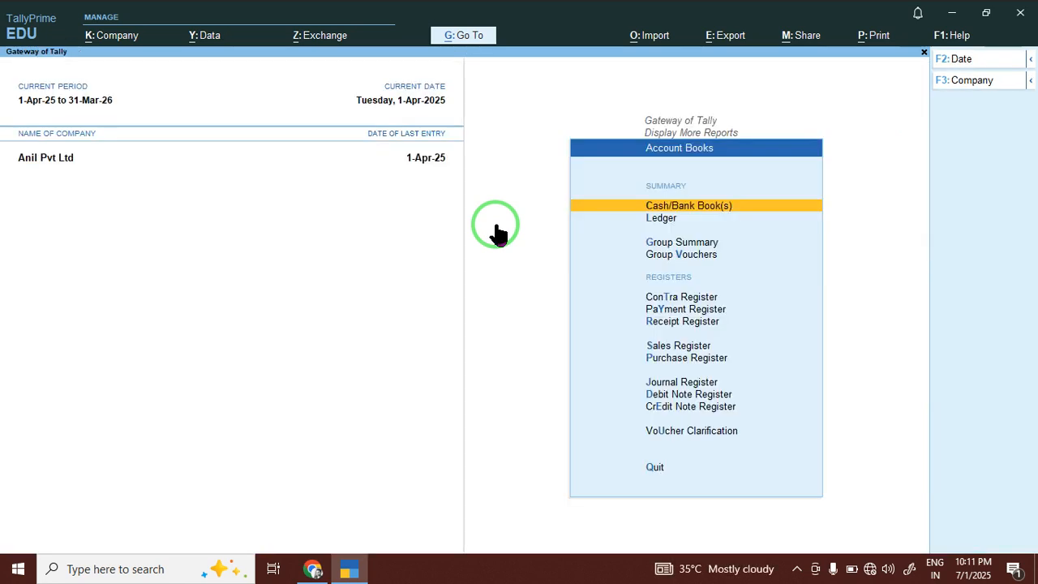
# Look at Statutory Reports > GST Reports, then open Inventory Books from Display More Reports.
pyautogui.press('Down')
pyautogui.press('Down')
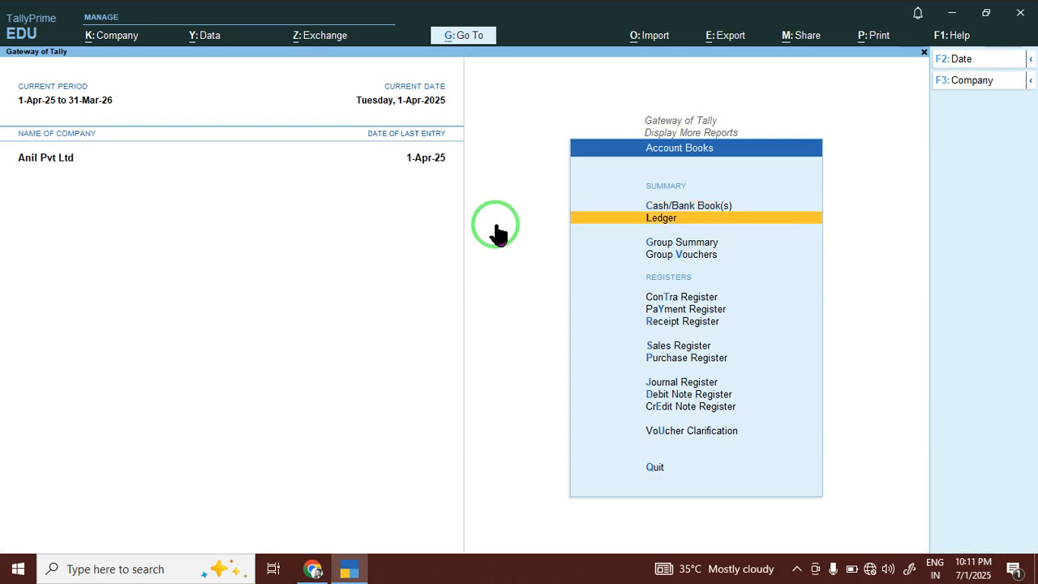
pyautogui.press('Escape')
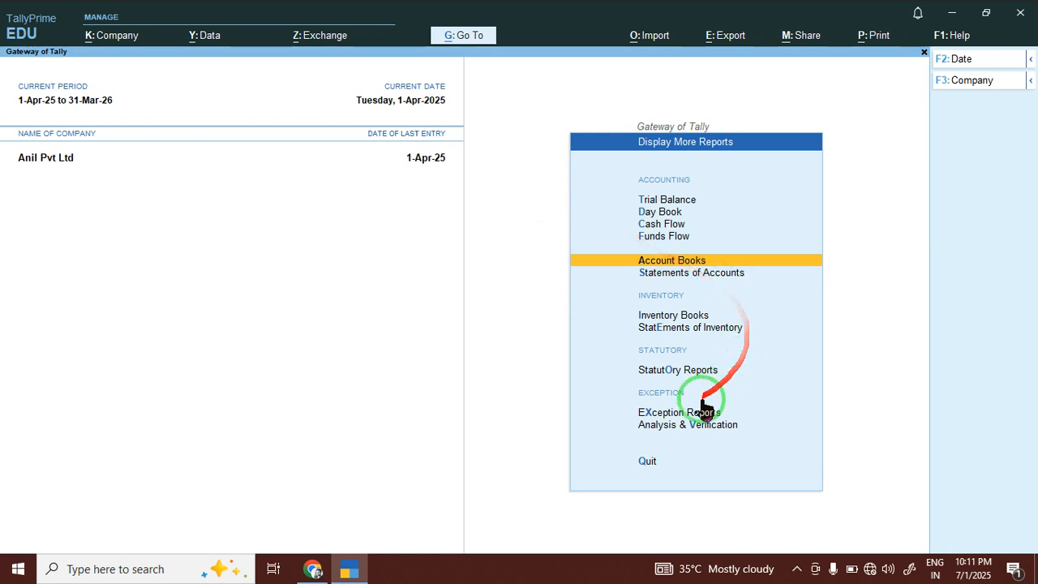
pyautogui.click(624, 378)
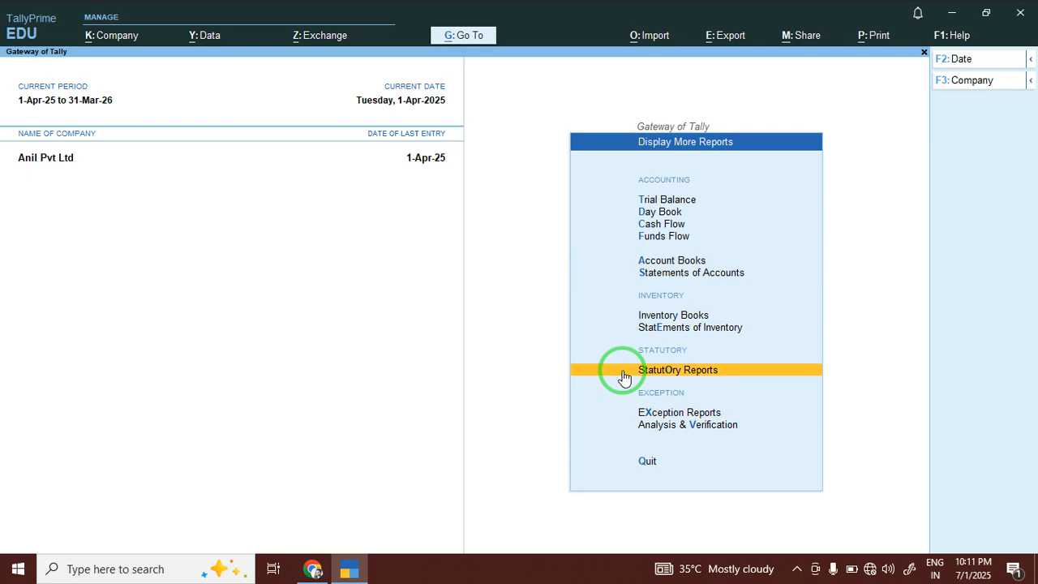
pyautogui.press('Return')
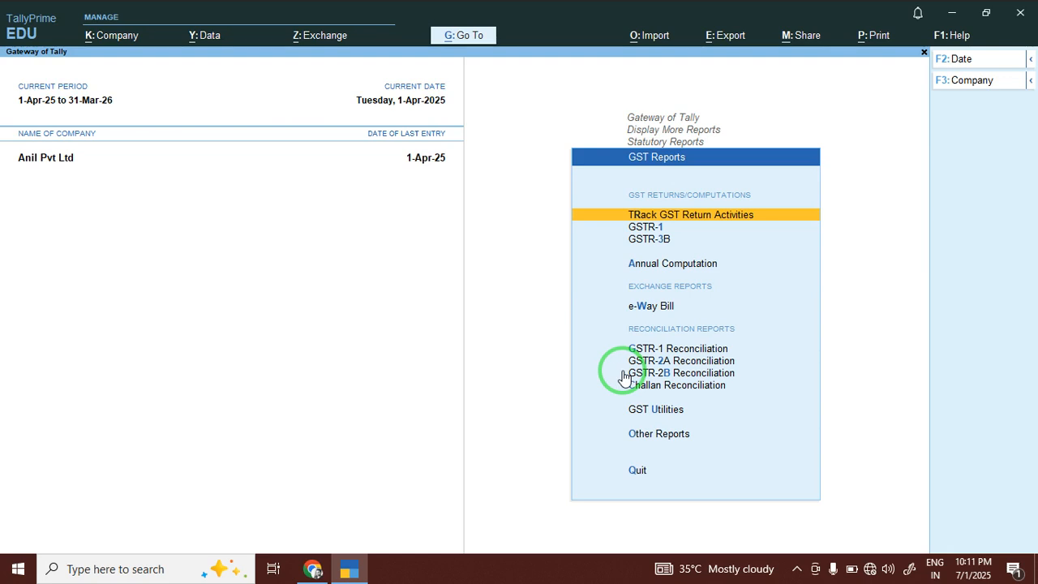
pyautogui.press('Escape')
pyautogui.press('Escape')
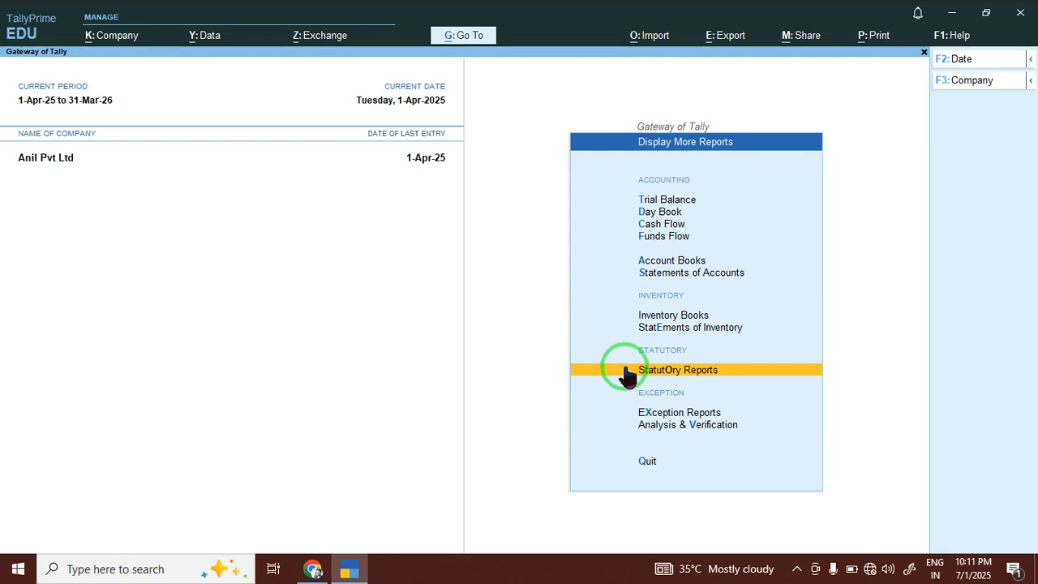
pyautogui.click(662, 317)
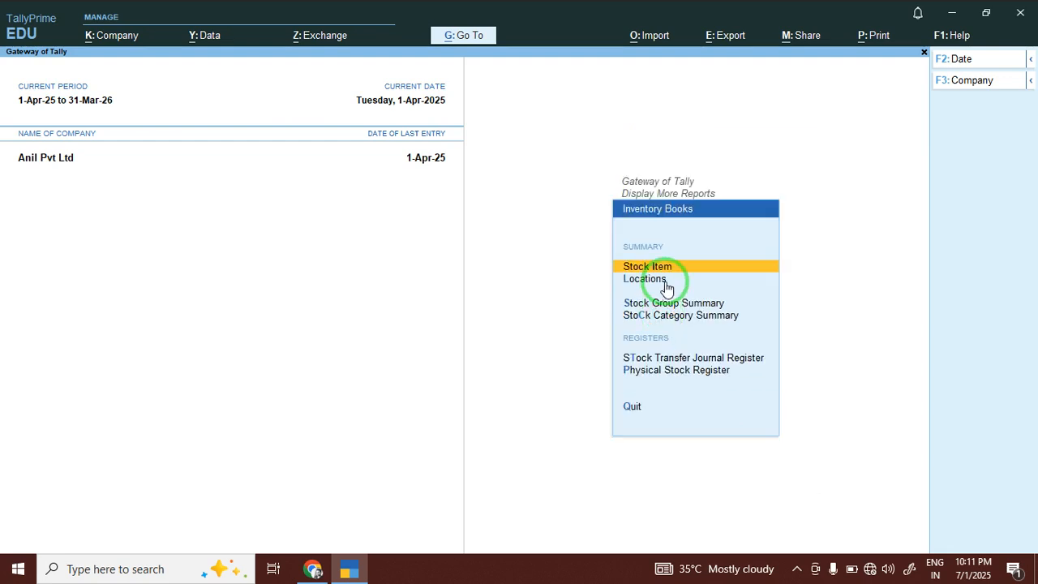
# Open the Hardware Stock Group Summary with F7 Show Profit: gross profit 12,725.00 at 31.40%.
pyautogui.press('Down')
pyautogui.press('Down')
pyautogui.press('Down')
pyautogui.press('Down')
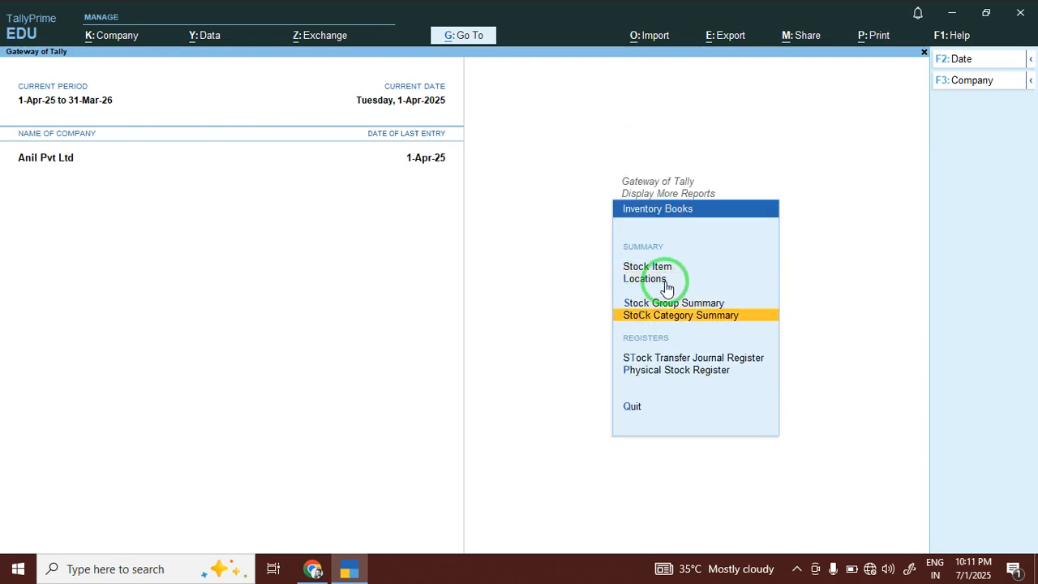
pyautogui.press('Up')
pyautogui.press('Up')
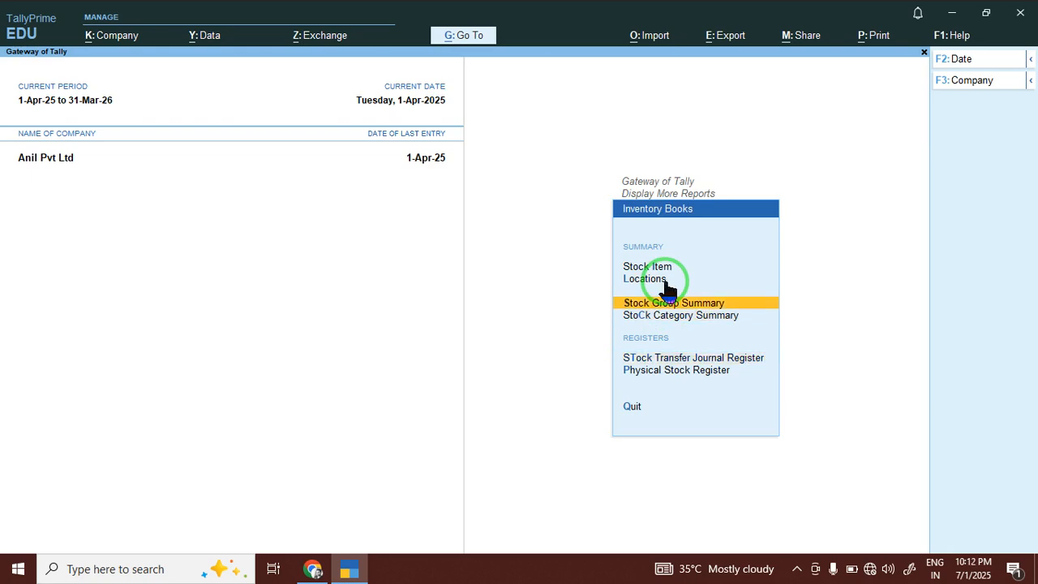
pyautogui.press('Return')
pyautogui.press('Down')
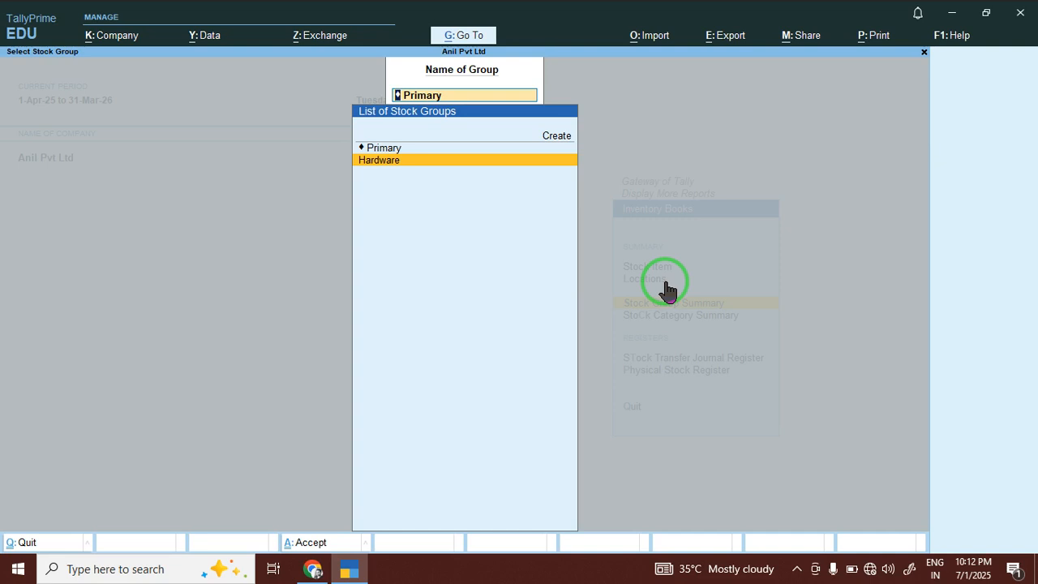
pyautogui.press('Return')
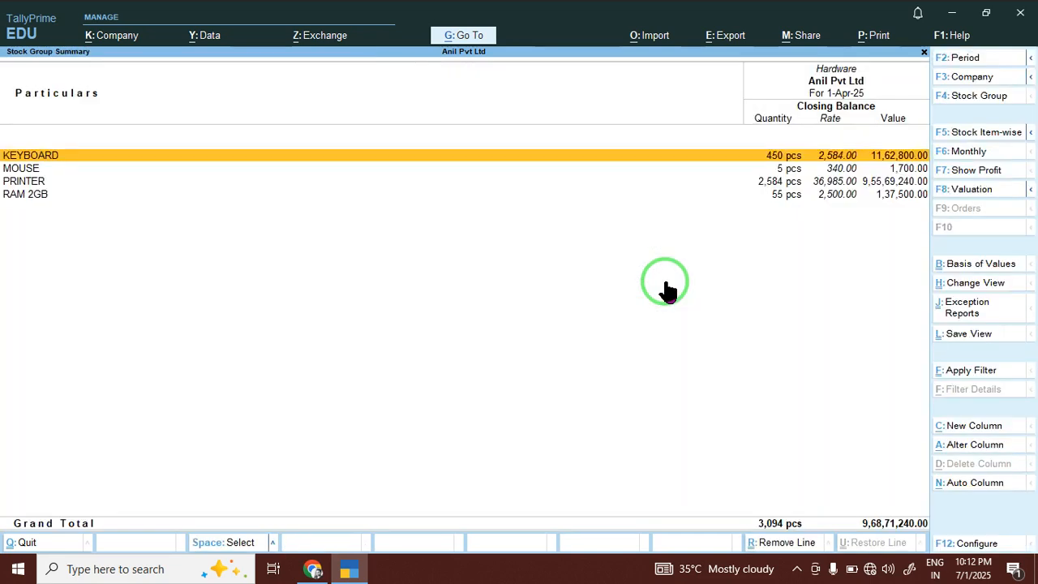
pyautogui.click(956, 169)
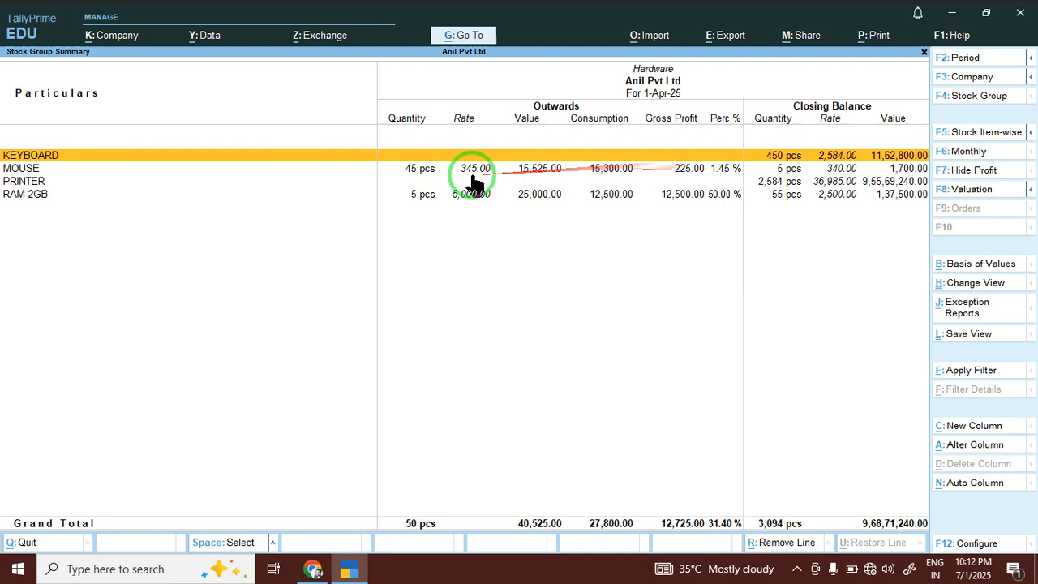
pyautogui.click(52, 167)
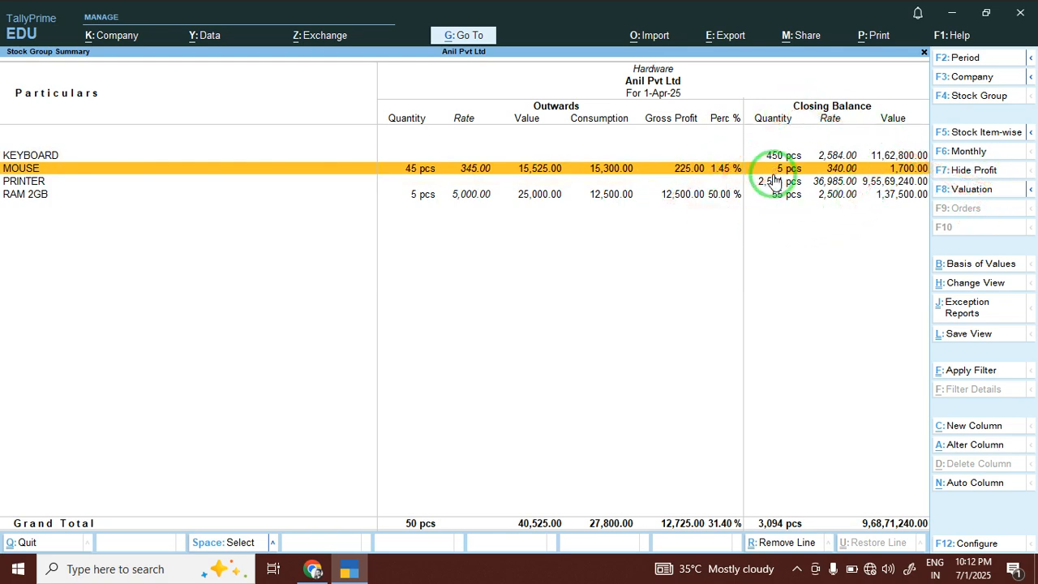
# Show the Hardware stock group's Monthly Summary and open its April item breakdown.
pyautogui.click(940, 283)
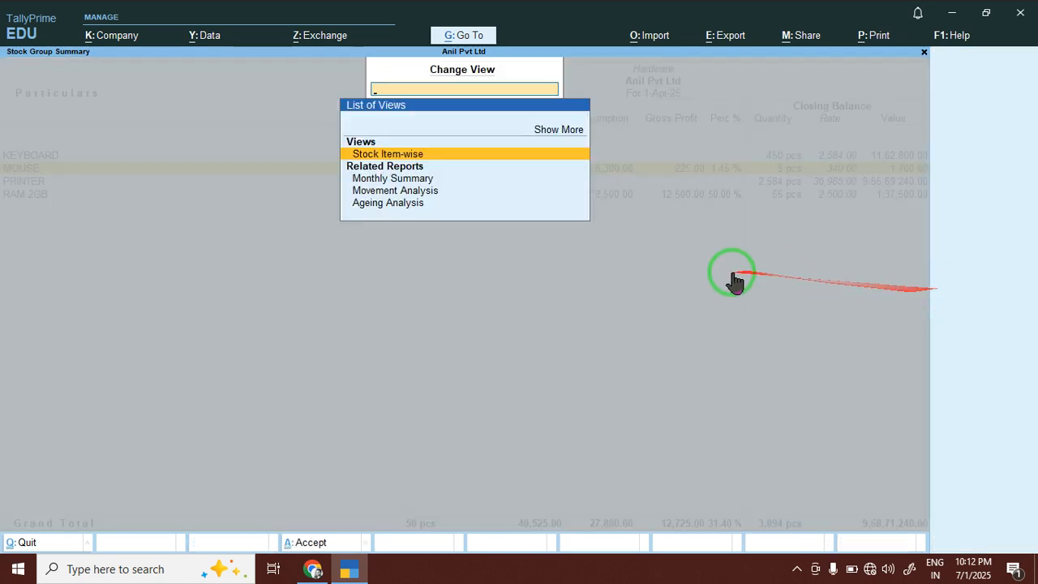
pyautogui.press('Down')
pyautogui.press('Down')
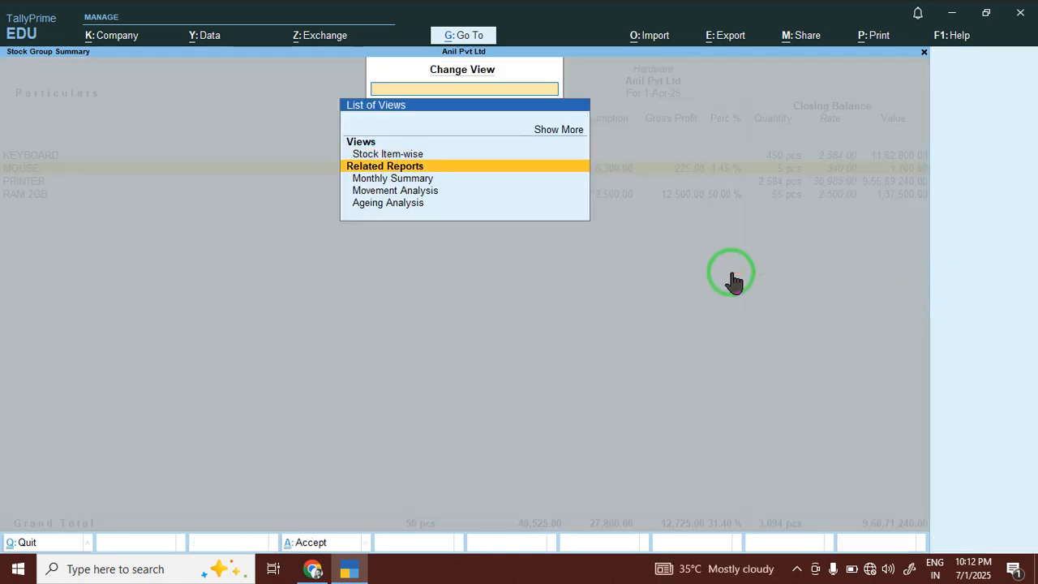
pyautogui.press('Return')
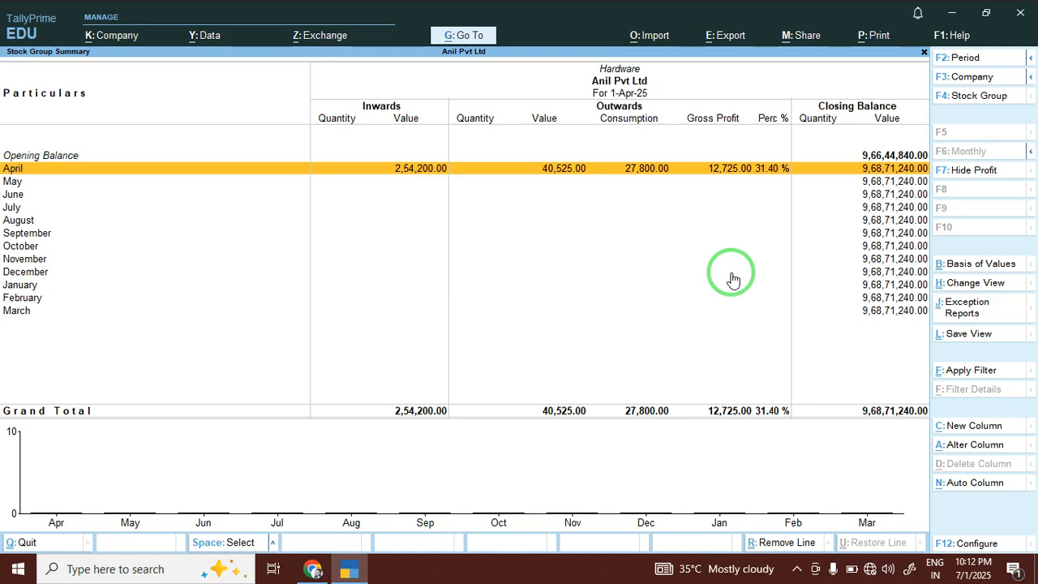
pyautogui.press('Return')
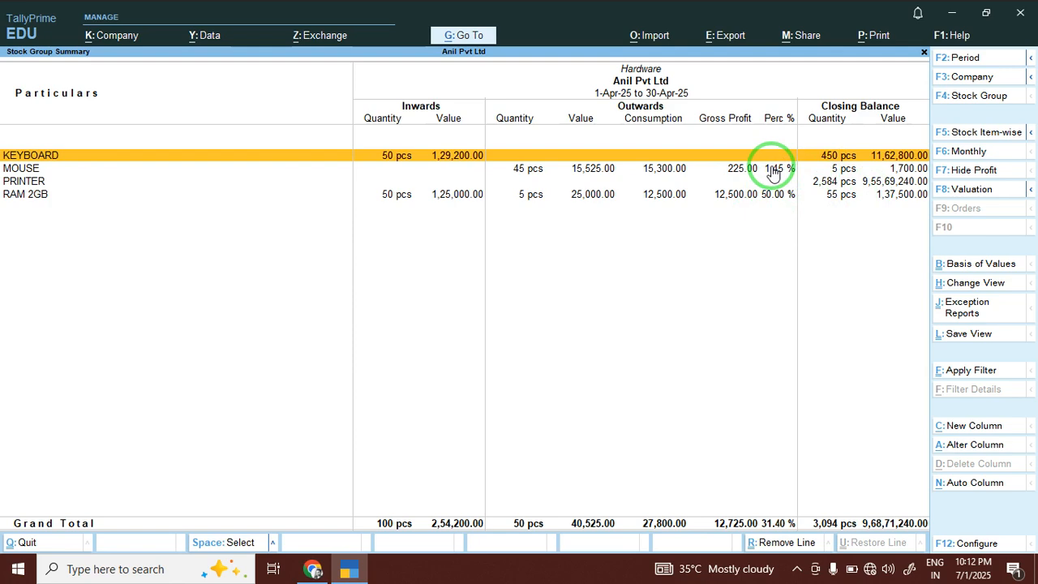
# Back out of the April breakdown and stock group reports to Display More Reports.
pyautogui.press('Escape')
pyautogui.press('Escape')
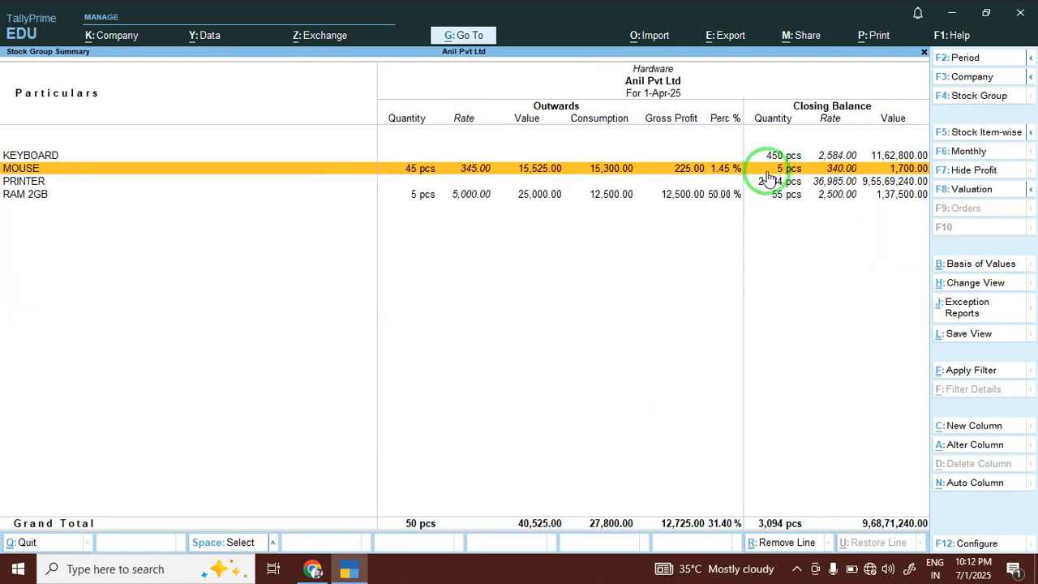
pyautogui.press('Escape')
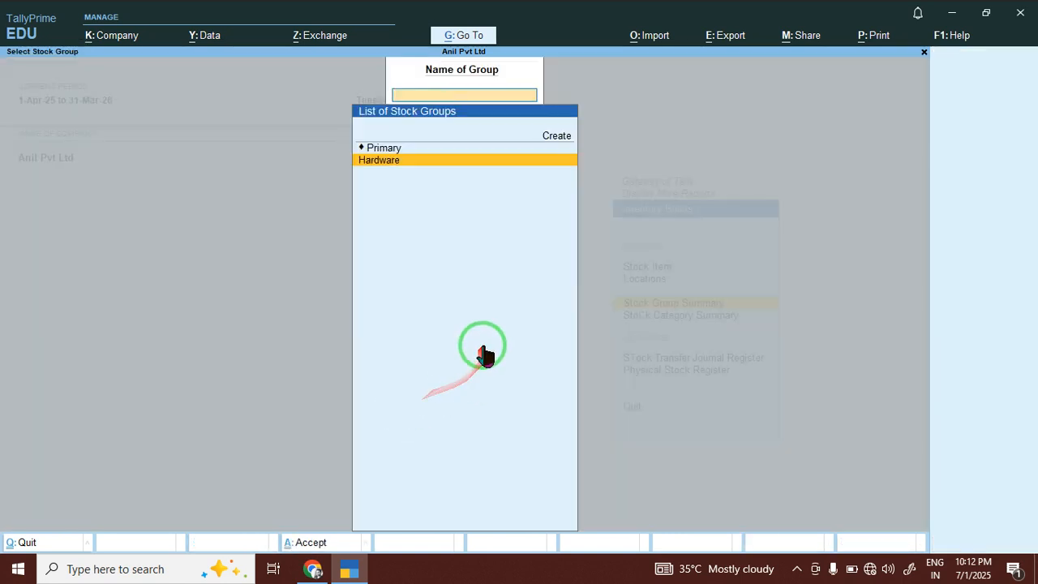
pyautogui.press('Escape')
pyautogui.press('Escape')
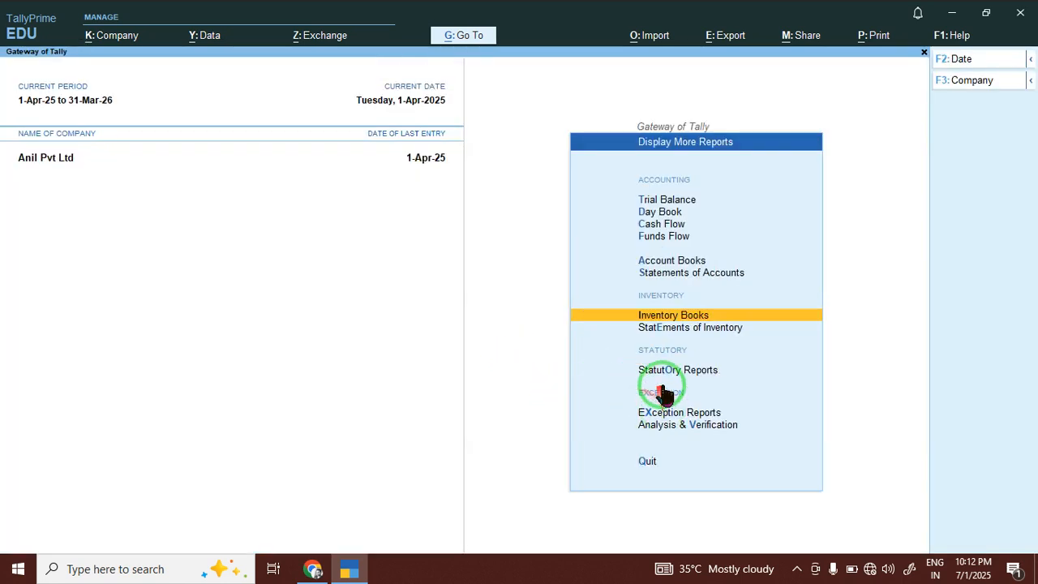
pyautogui.press('Escape')
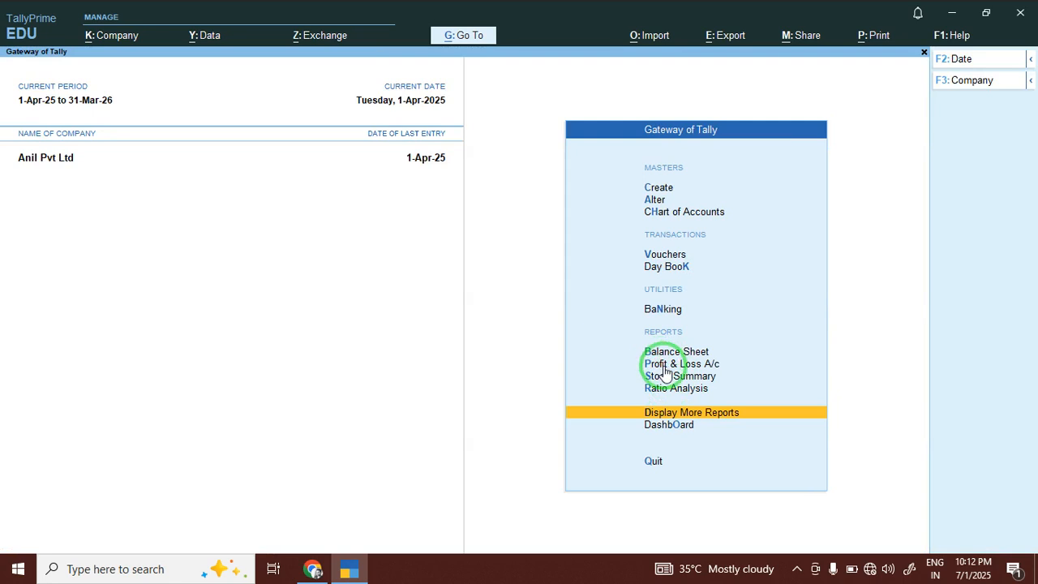
# View the Profit & Loss A/c in Detailed mode with its sub-ledgers expanded.
pyautogui.click(668, 364)
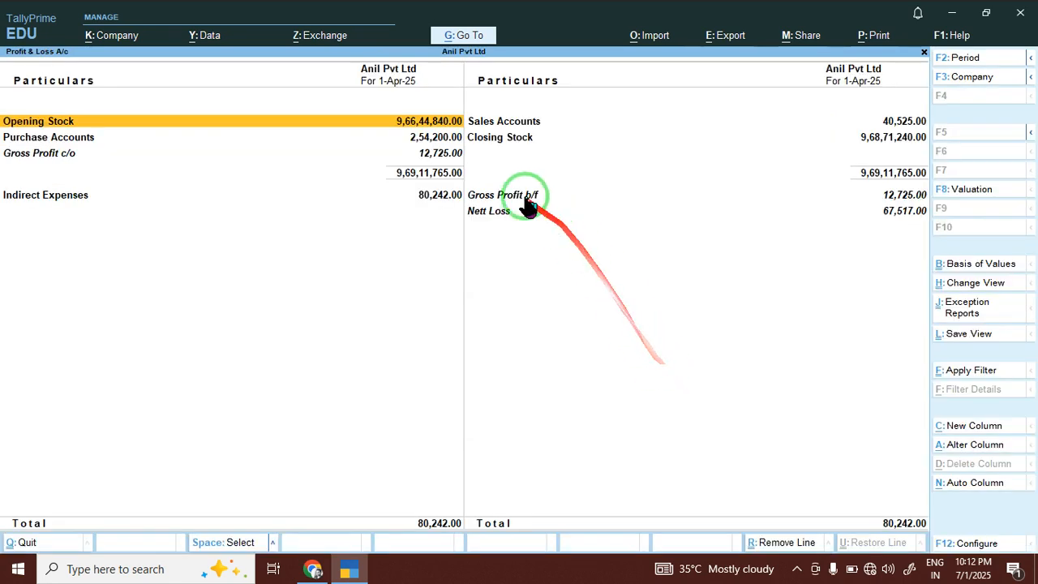
pyautogui.hotkey('alt', 'F5')
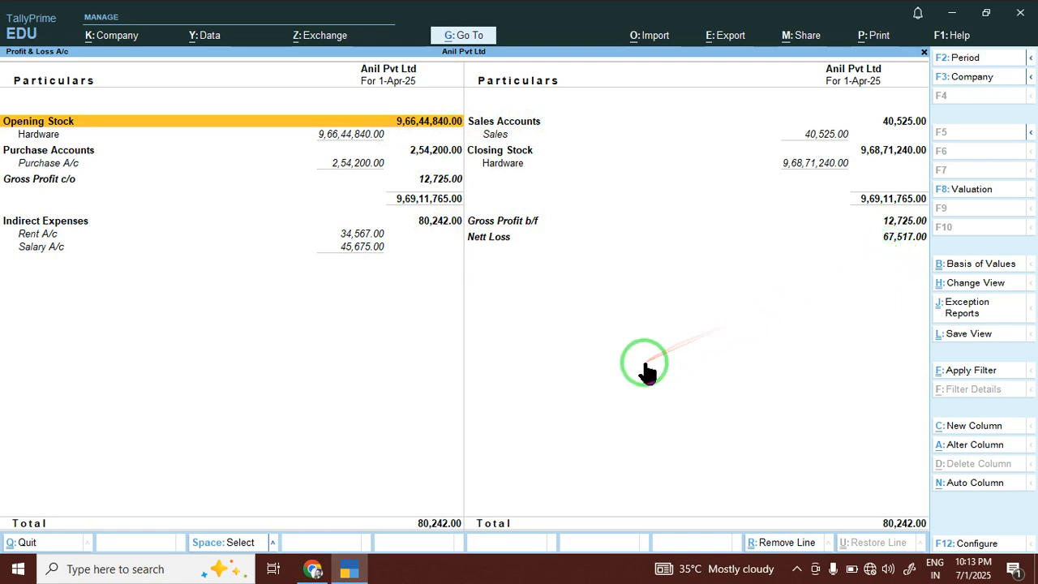
pyautogui.press('Escape')
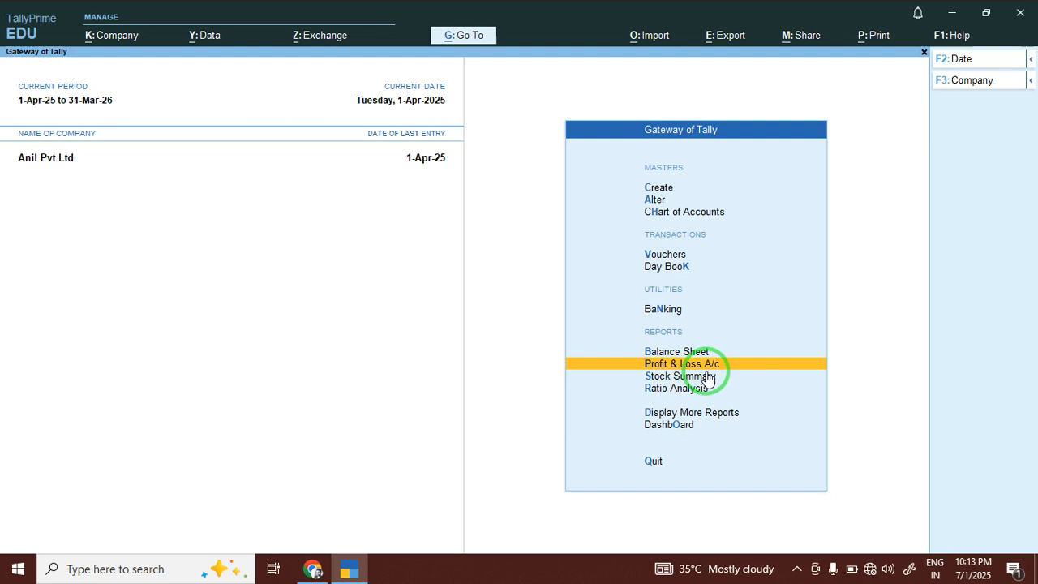
# Show Profit & Loss in 4 Week Month auto columns, then return to Gateway of Tally.
pyautogui.click(707, 368)
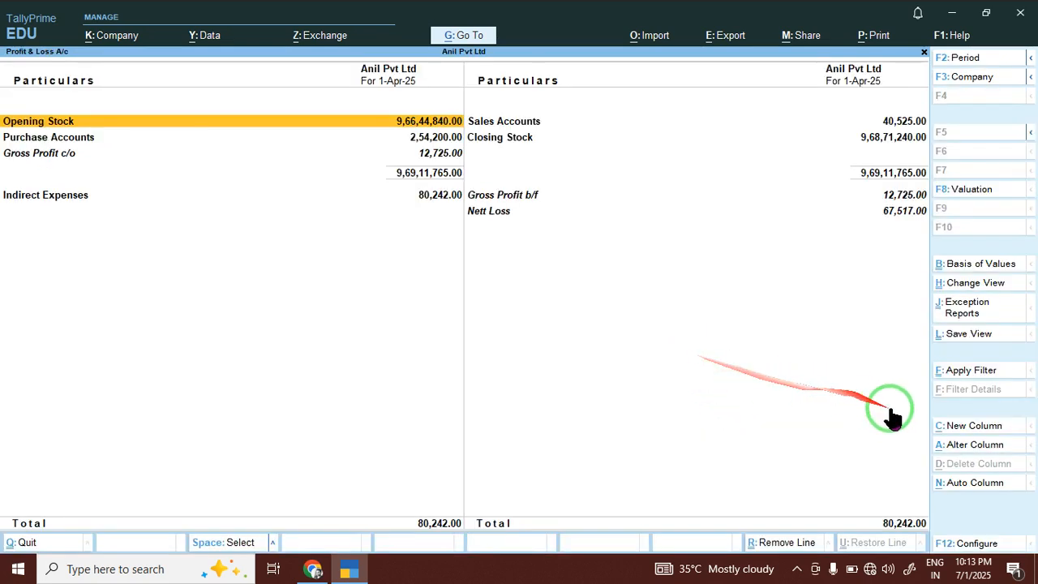
pyautogui.click(958, 487)
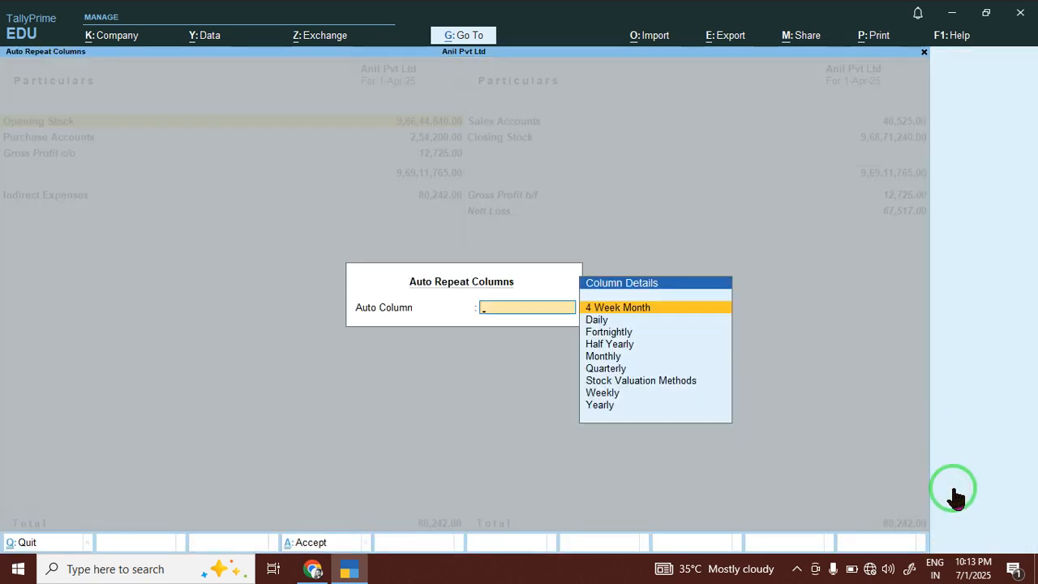
pyautogui.press('Return')
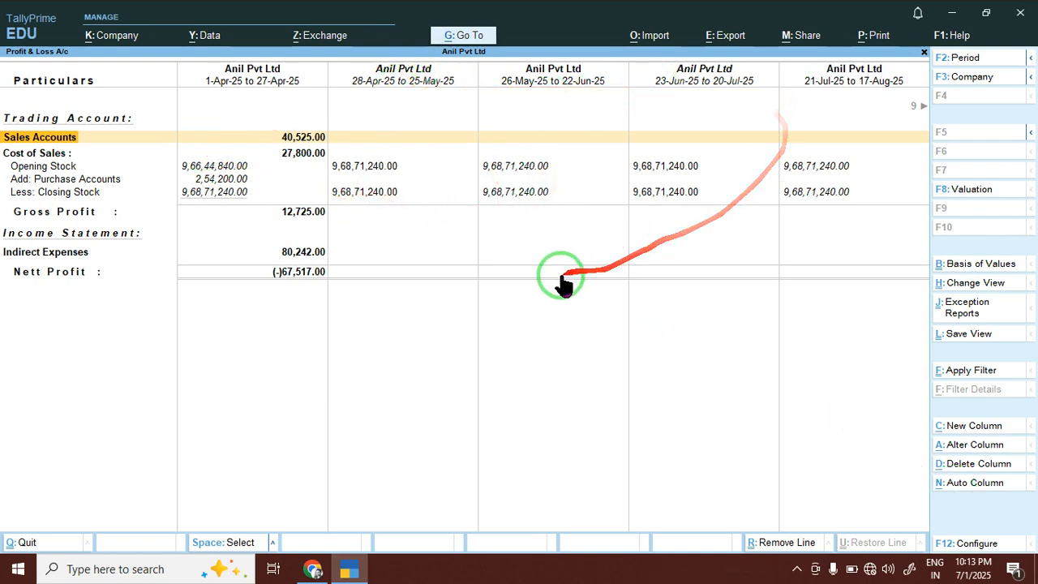
pyautogui.press('Escape')
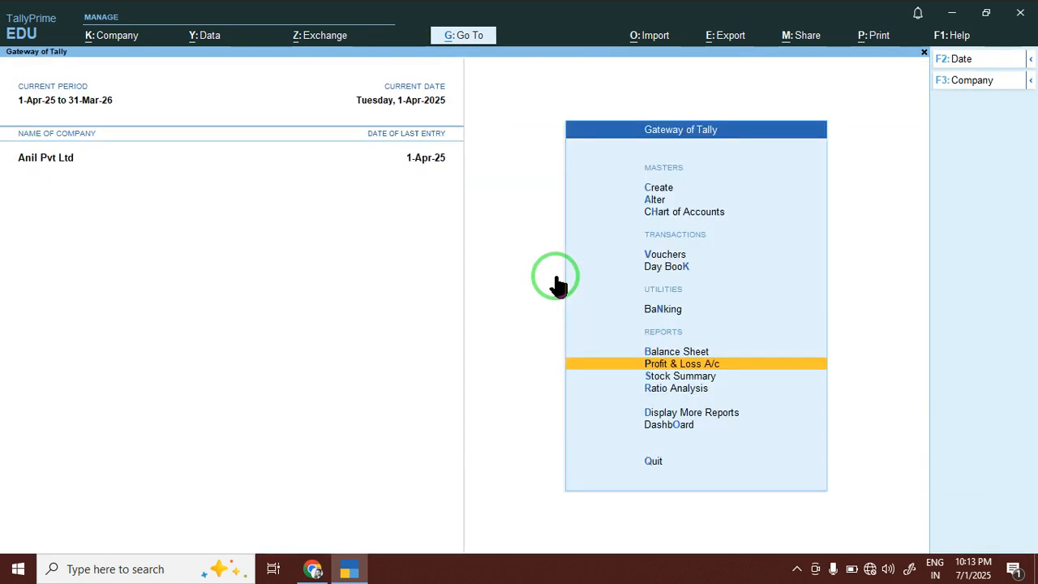
pyautogui.press('Escape')
pyautogui.press('Escape')
pyautogui.press('Down')
pyautogui.press('Down')
pyautogui.press('Down')
pyautogui.press('Down')
pyautogui.press('Down')
pyautogui.press('Down')
pyautogui.press('Down')
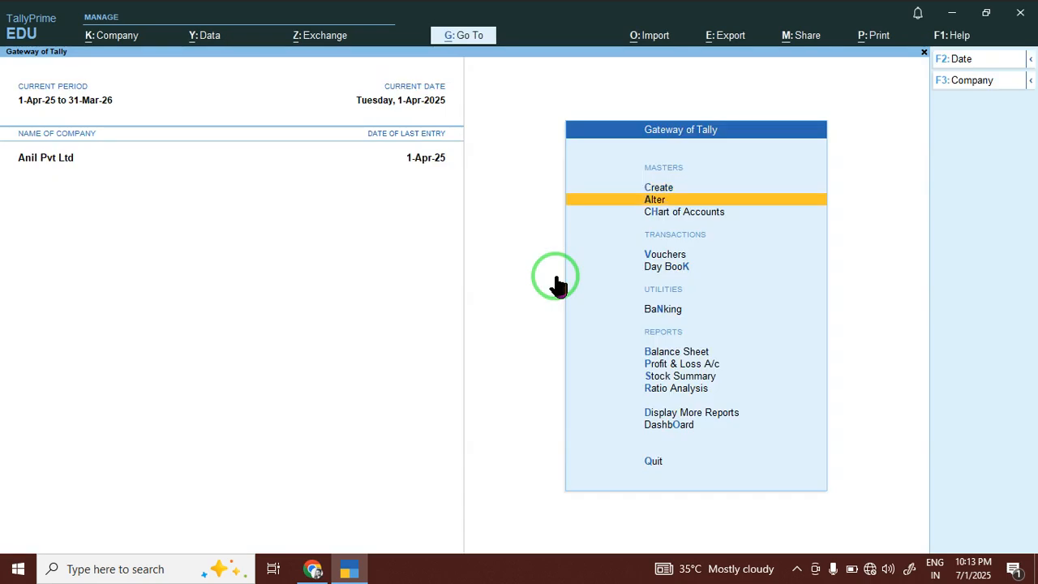
pyautogui.press('Up')
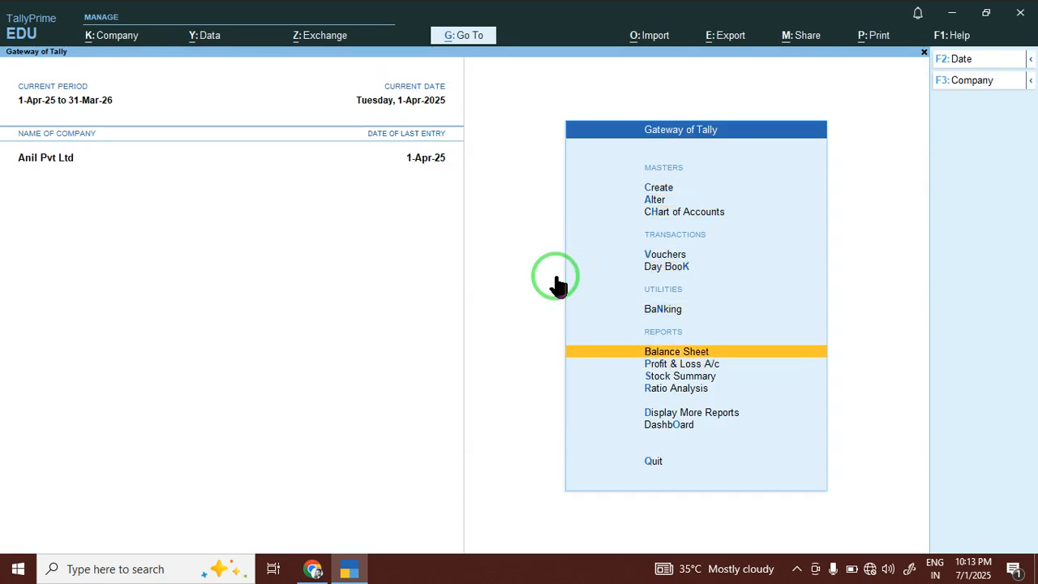
pyautogui.press('Return')
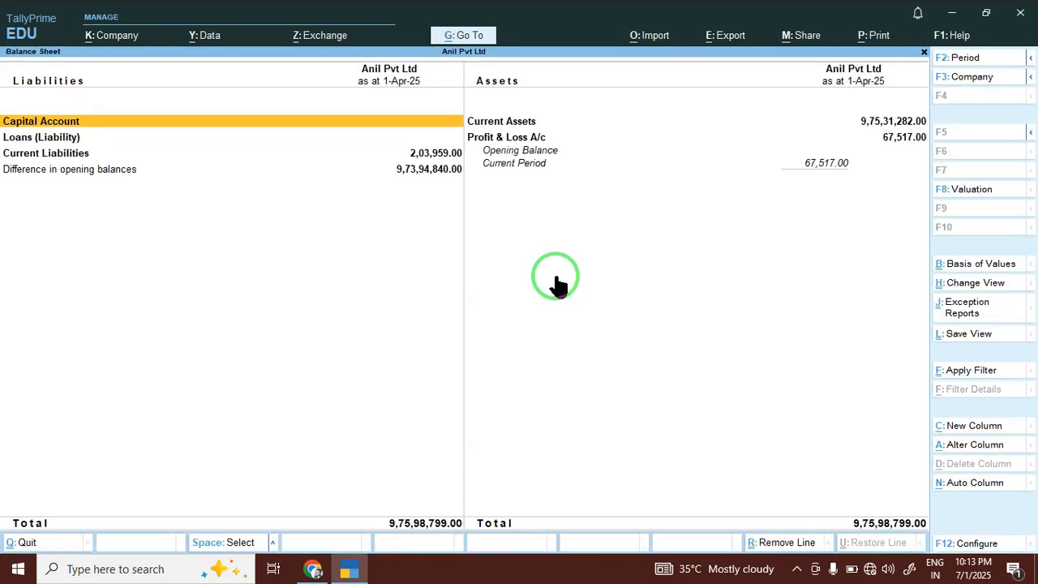
pyautogui.hotkey('alt', 'F5')
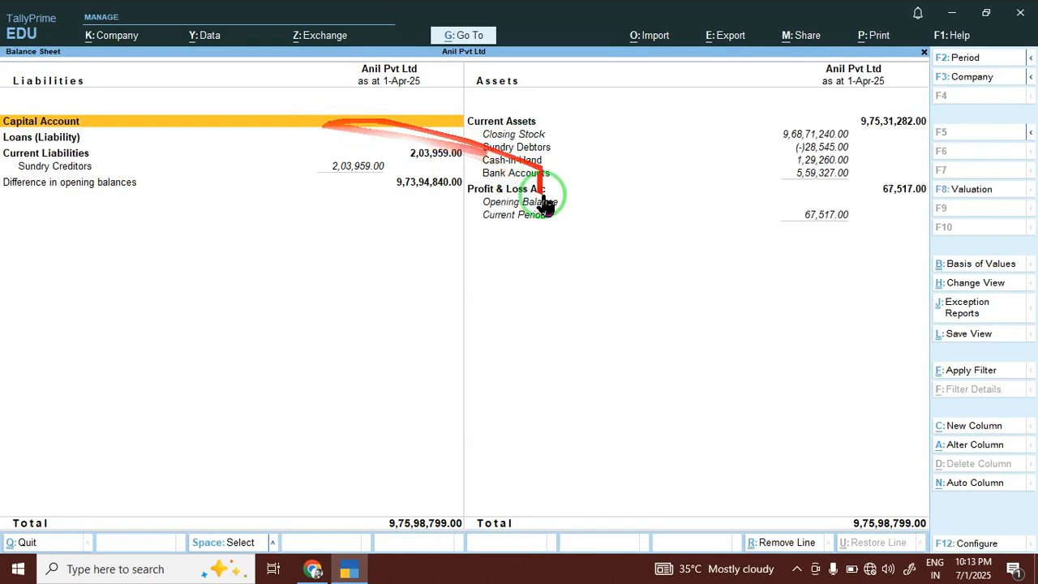
pyautogui.press('Down')
pyautogui.press('Down')
pyautogui.press('Down')
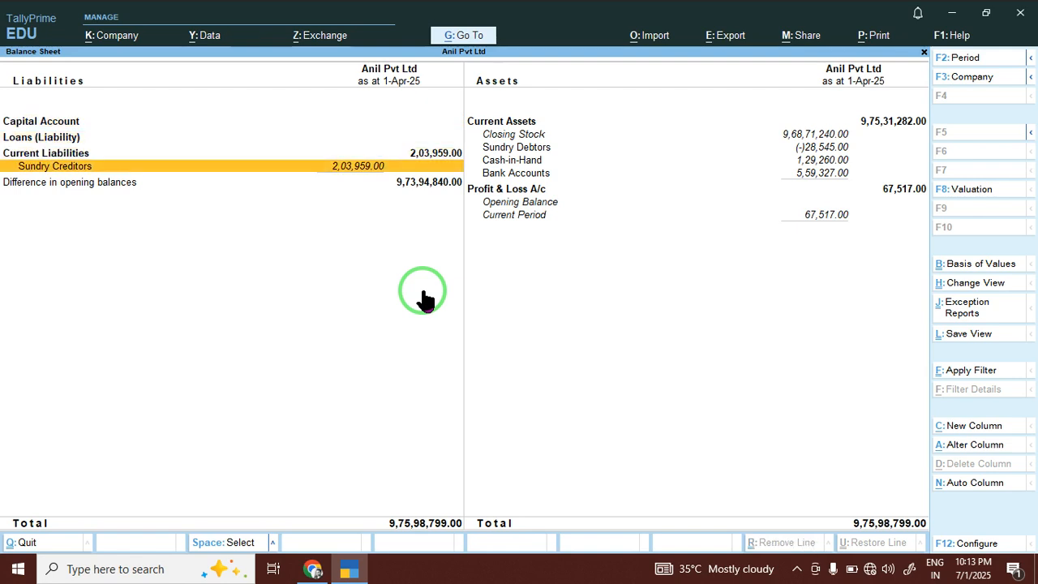
pyautogui.press('Return')
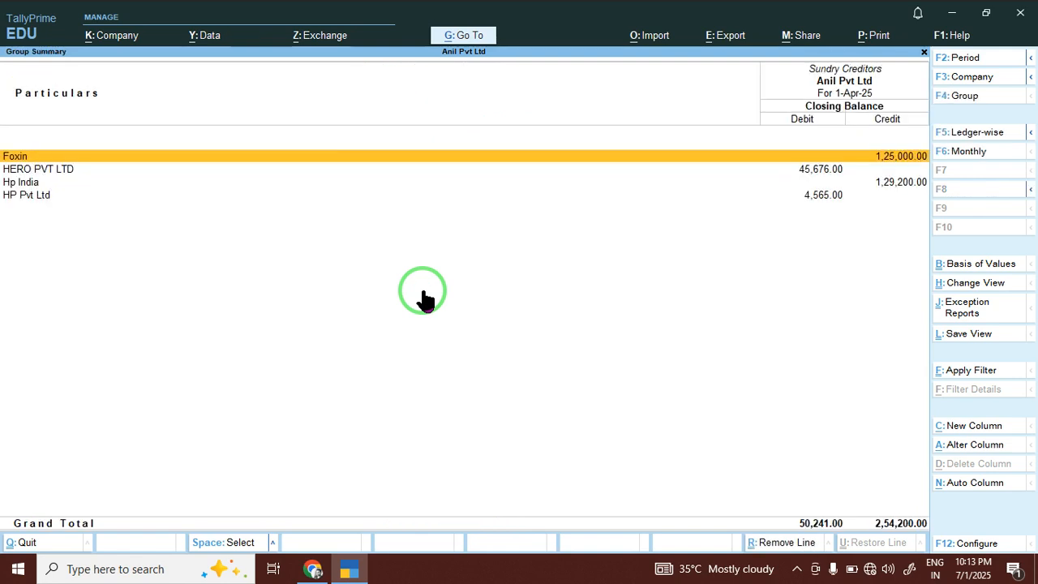
pyautogui.press('Escape')
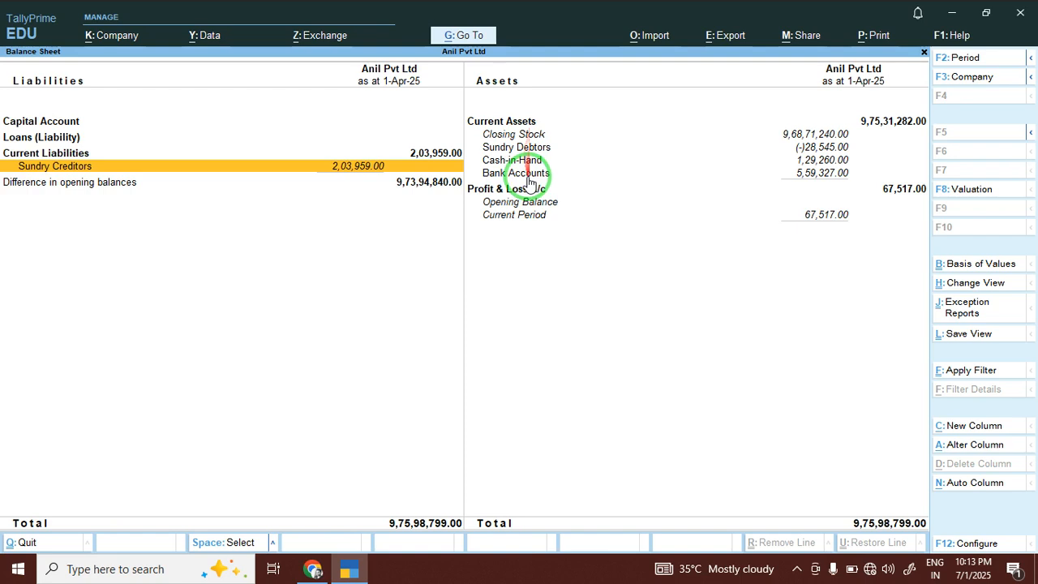
pyautogui.click(519, 148)
pyautogui.click(521, 152)
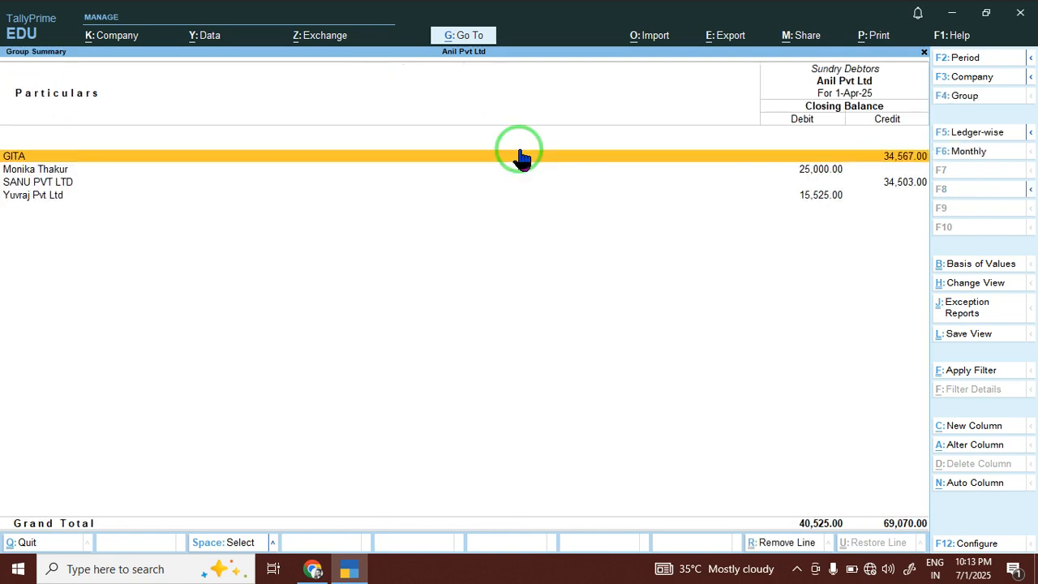
pyautogui.press('Escape')
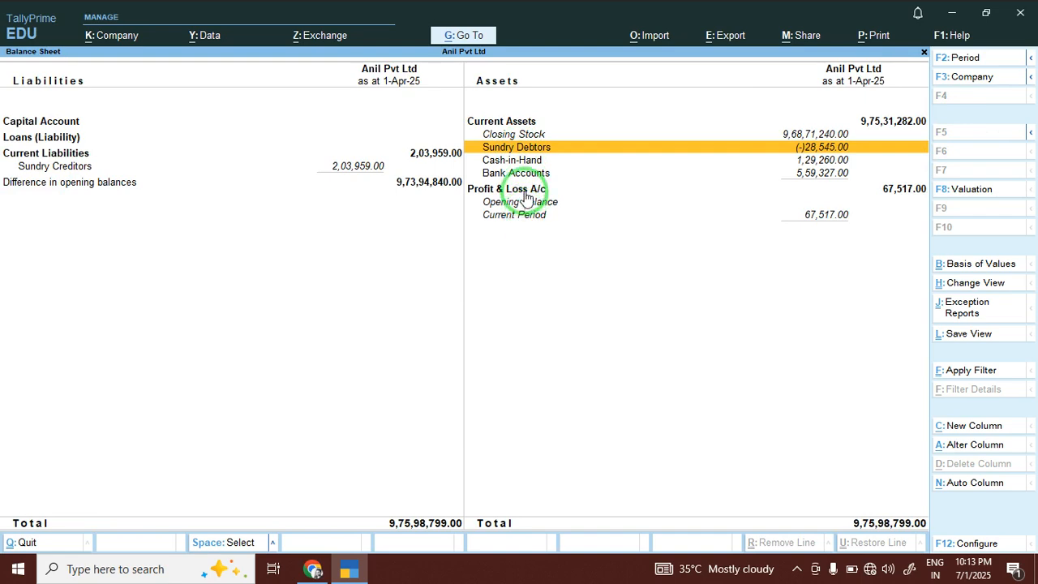
pyautogui.click(523, 175)
pyautogui.click(523, 184)
pyautogui.click(523, 183)
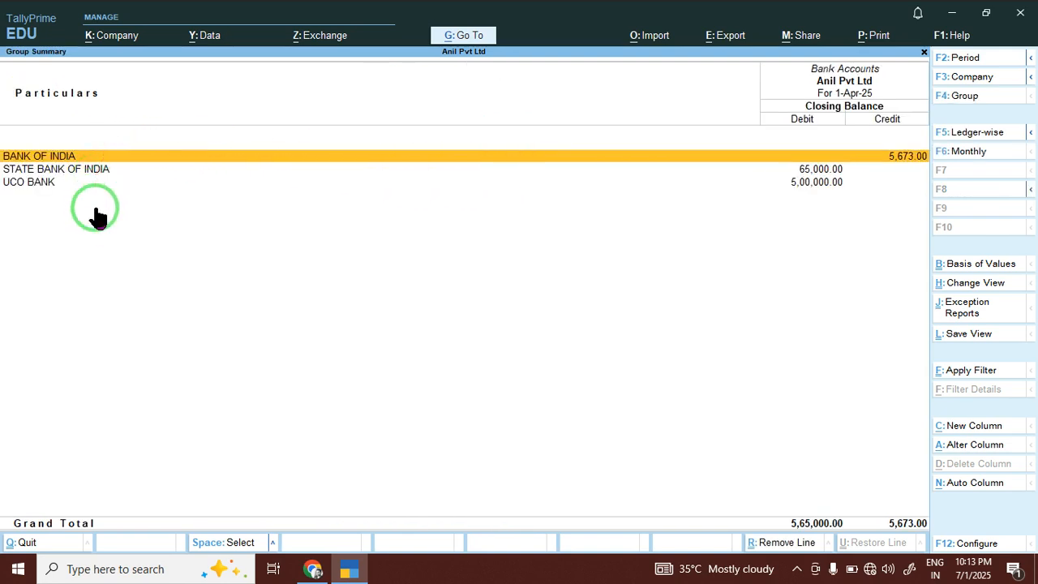
pyautogui.press('Escape')
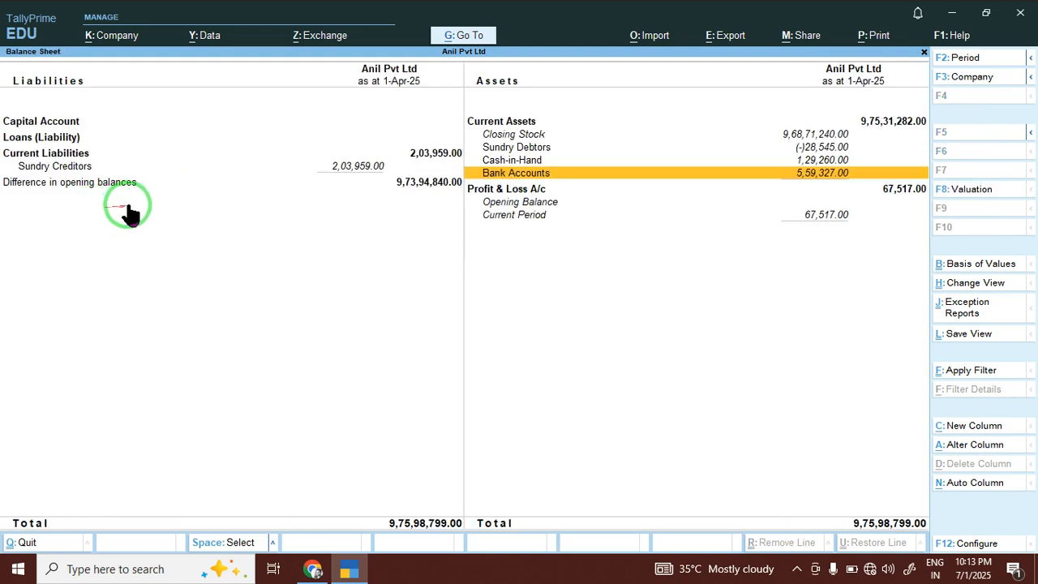
pyautogui.press('Escape')
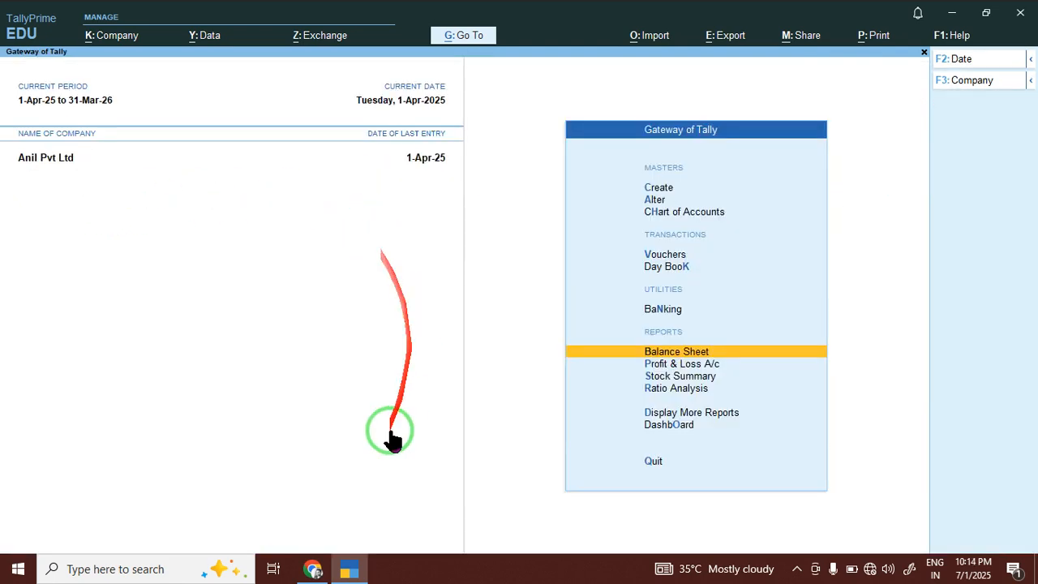
# Highlight contents topics 31–35 and topic 38, Tax Deducted at Source, in the TallyPrime Book PDF.
pyautogui.click(313, 569)
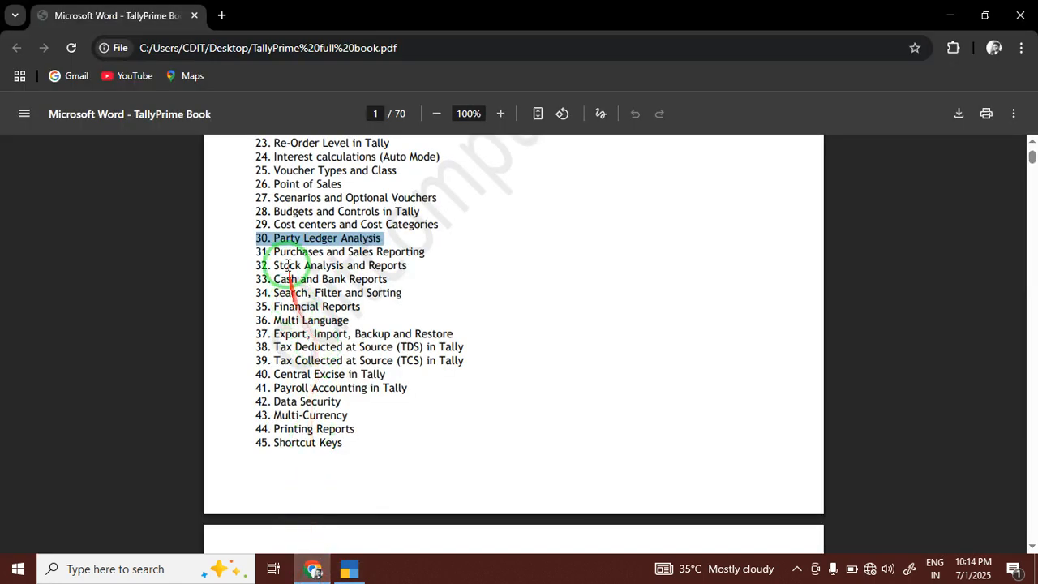
pyautogui.moveTo(274, 252); pyautogui.dragTo(407, 267)
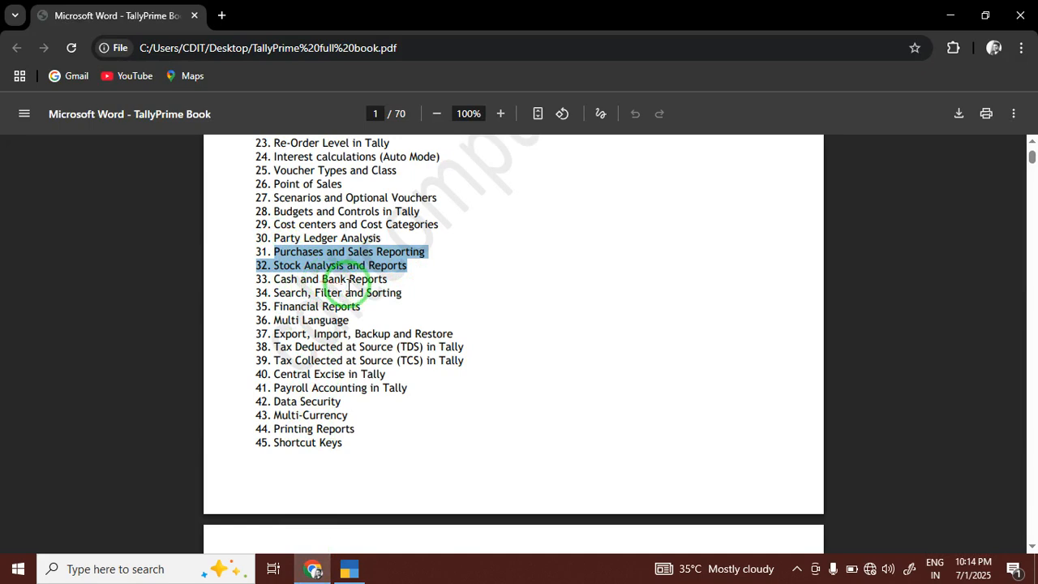
pyautogui.moveTo(253, 288); pyautogui.dragTo(246, 248)
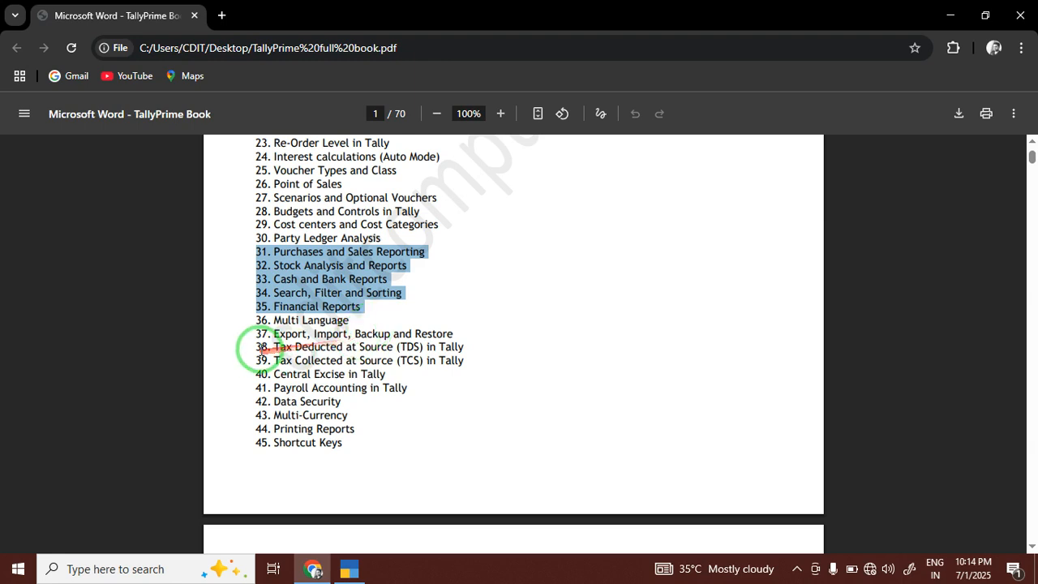
pyautogui.moveTo(277, 346); pyautogui.dragTo(458, 348)
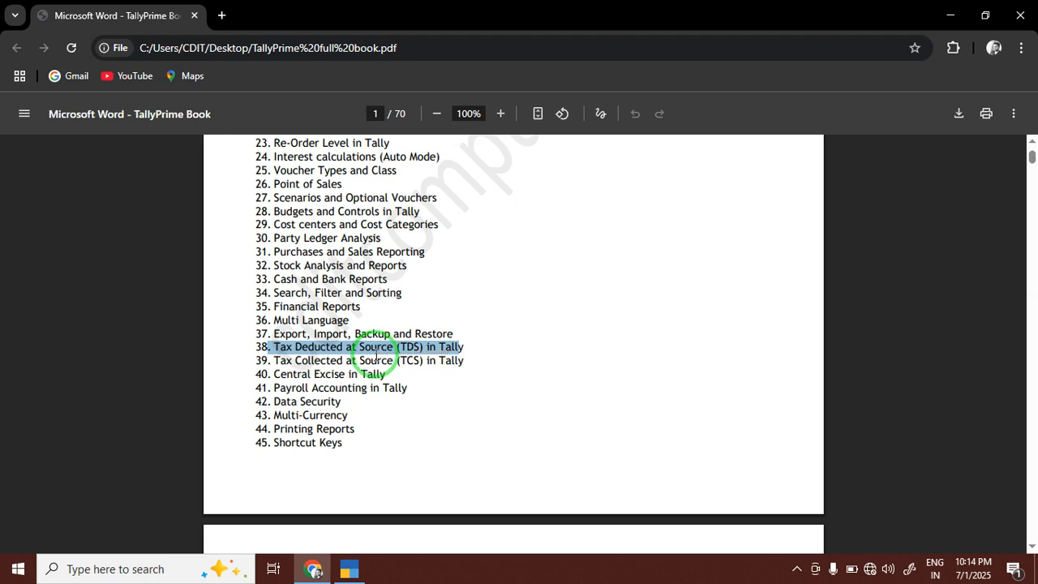